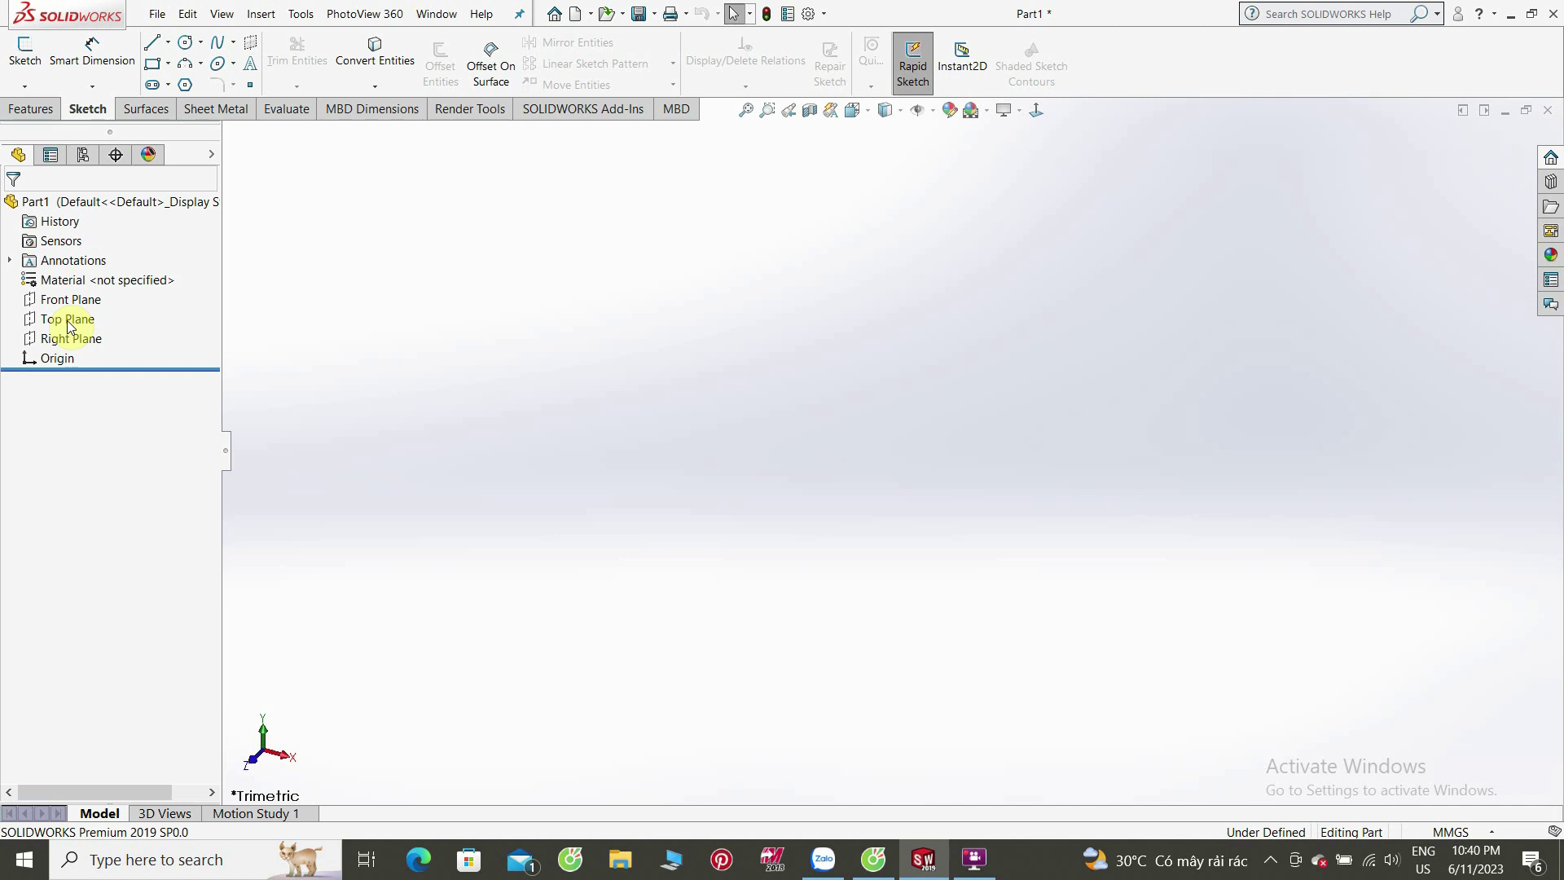
Step: Select the Top Plane in the new empty part for sketching
{"action": "left_click", "coordinate": [69, 320]}
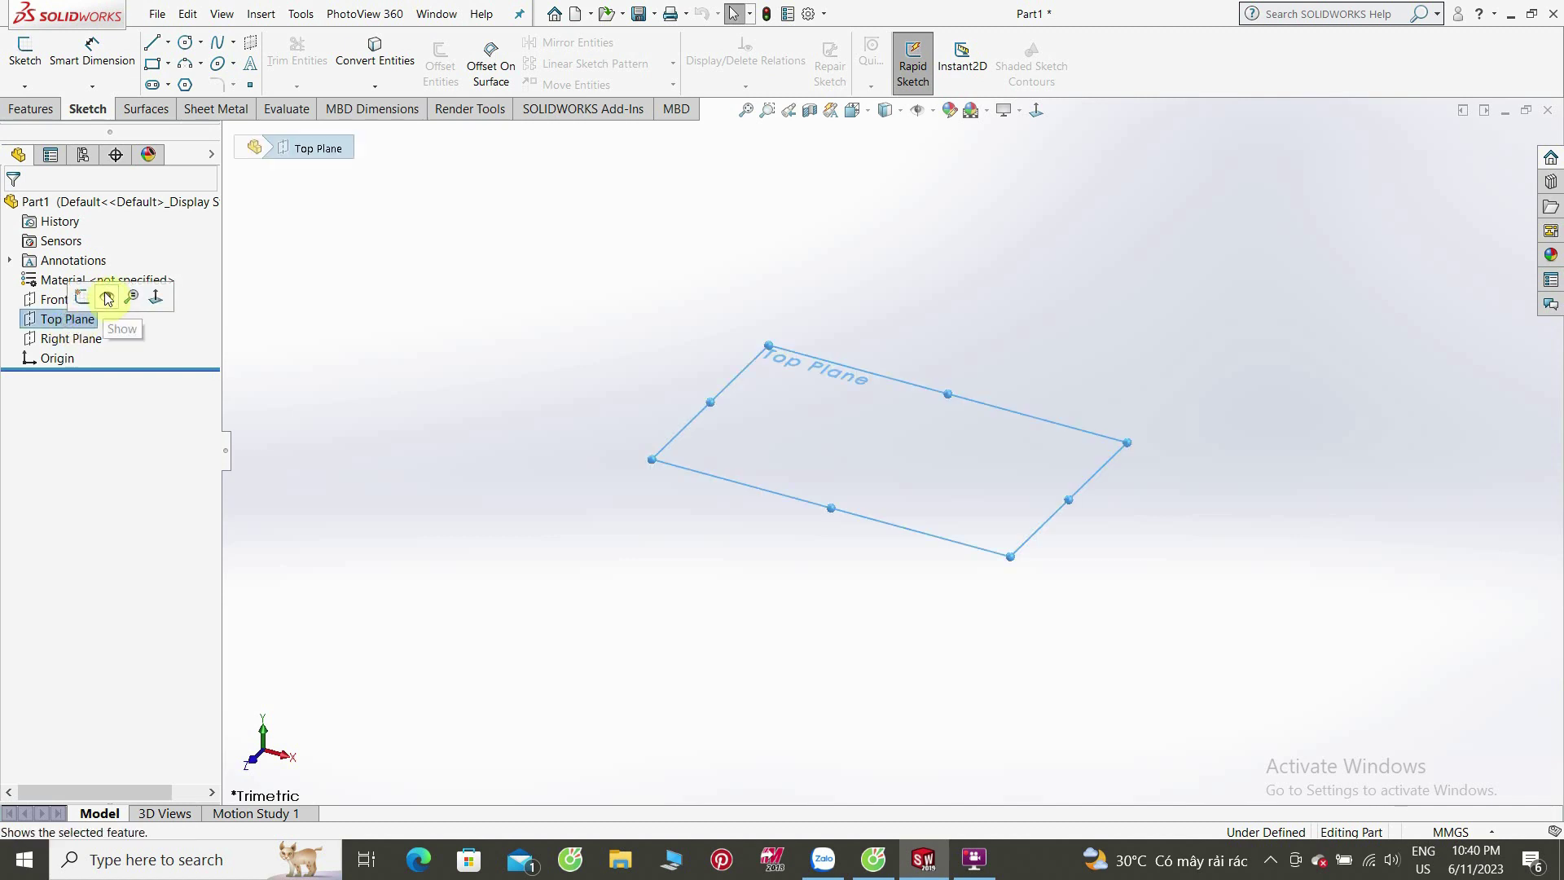
Step: Sketch two concentric circles centred at the origin on the Top Plane
{"action": "left_click", "coordinate": [77, 300]}
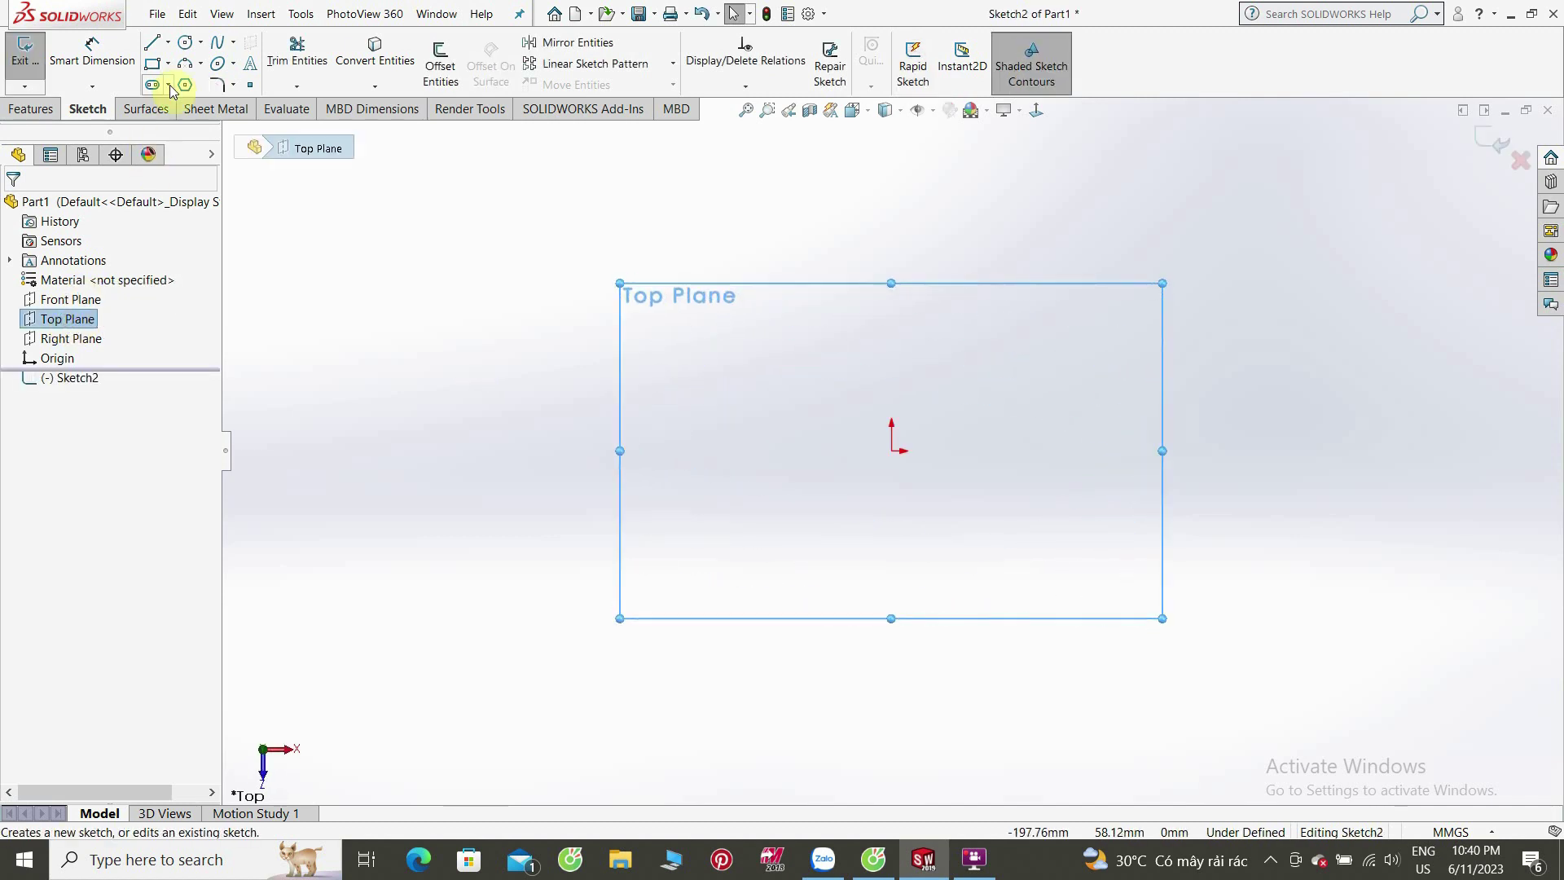
{"action": "left_click", "coordinate": [184, 44]}
{"action": "left_click", "coordinate": [891, 450]}
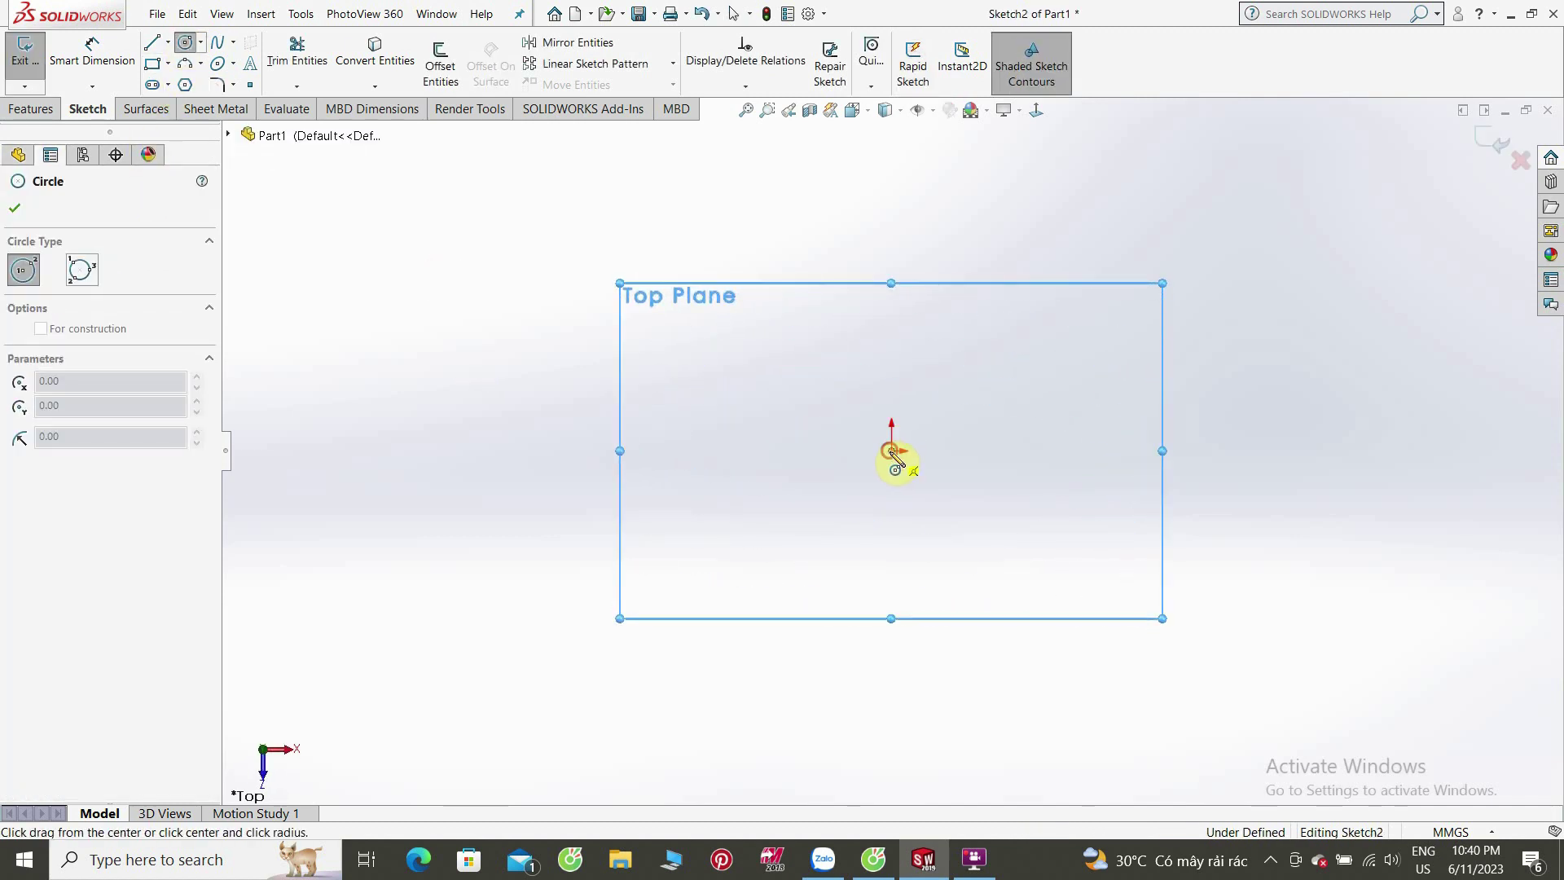
{"action": "left_click", "coordinate": [755, 566]}
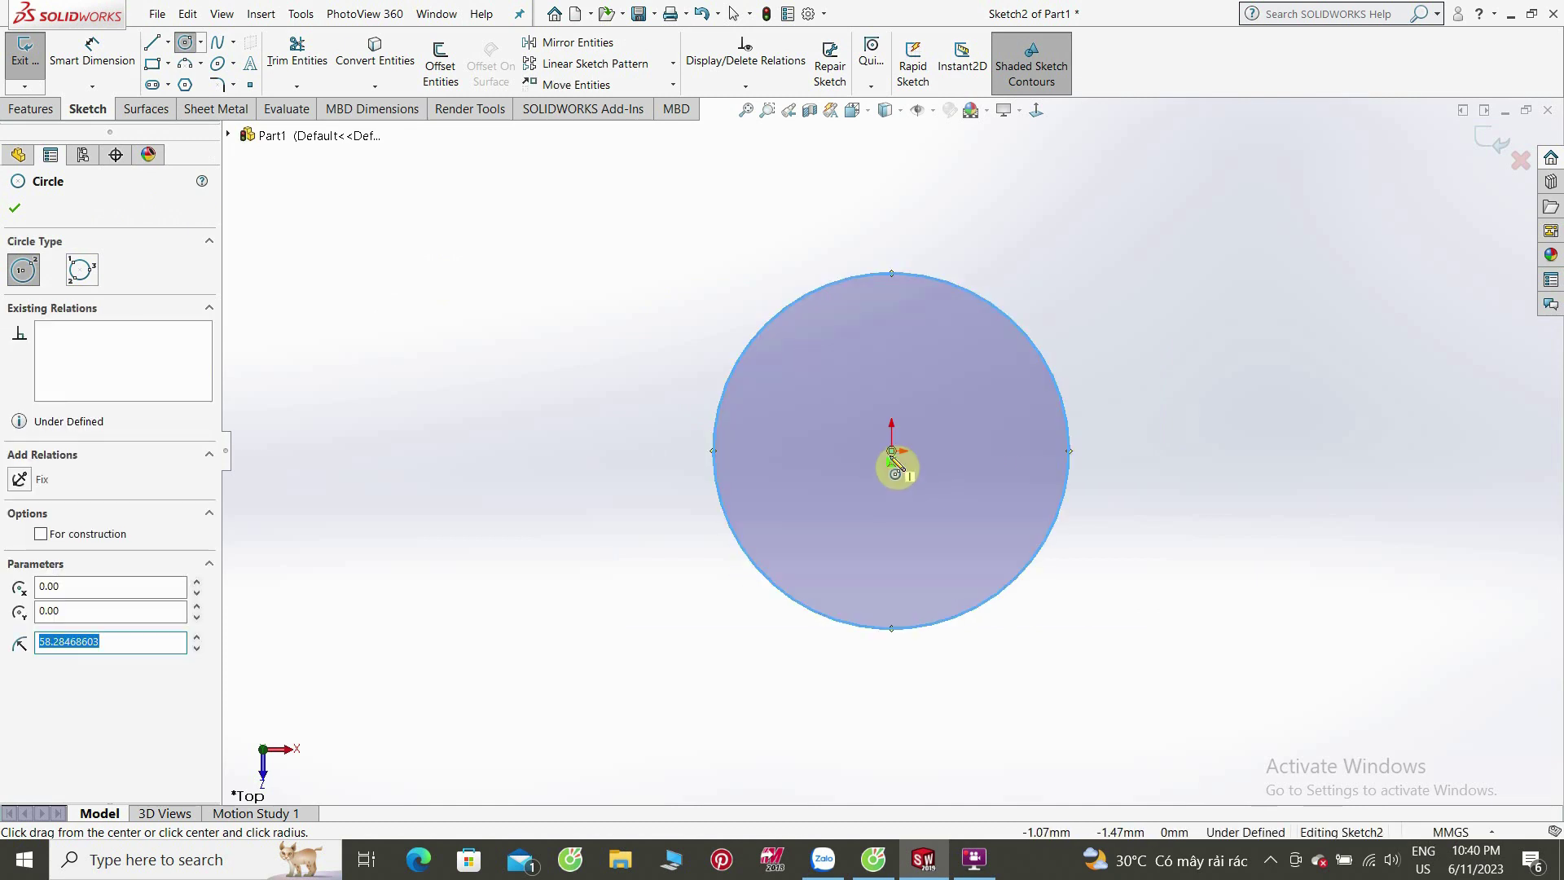
{"action": "left_click", "coordinate": [892, 453]}
{"action": "left_click", "coordinate": [824, 547]}
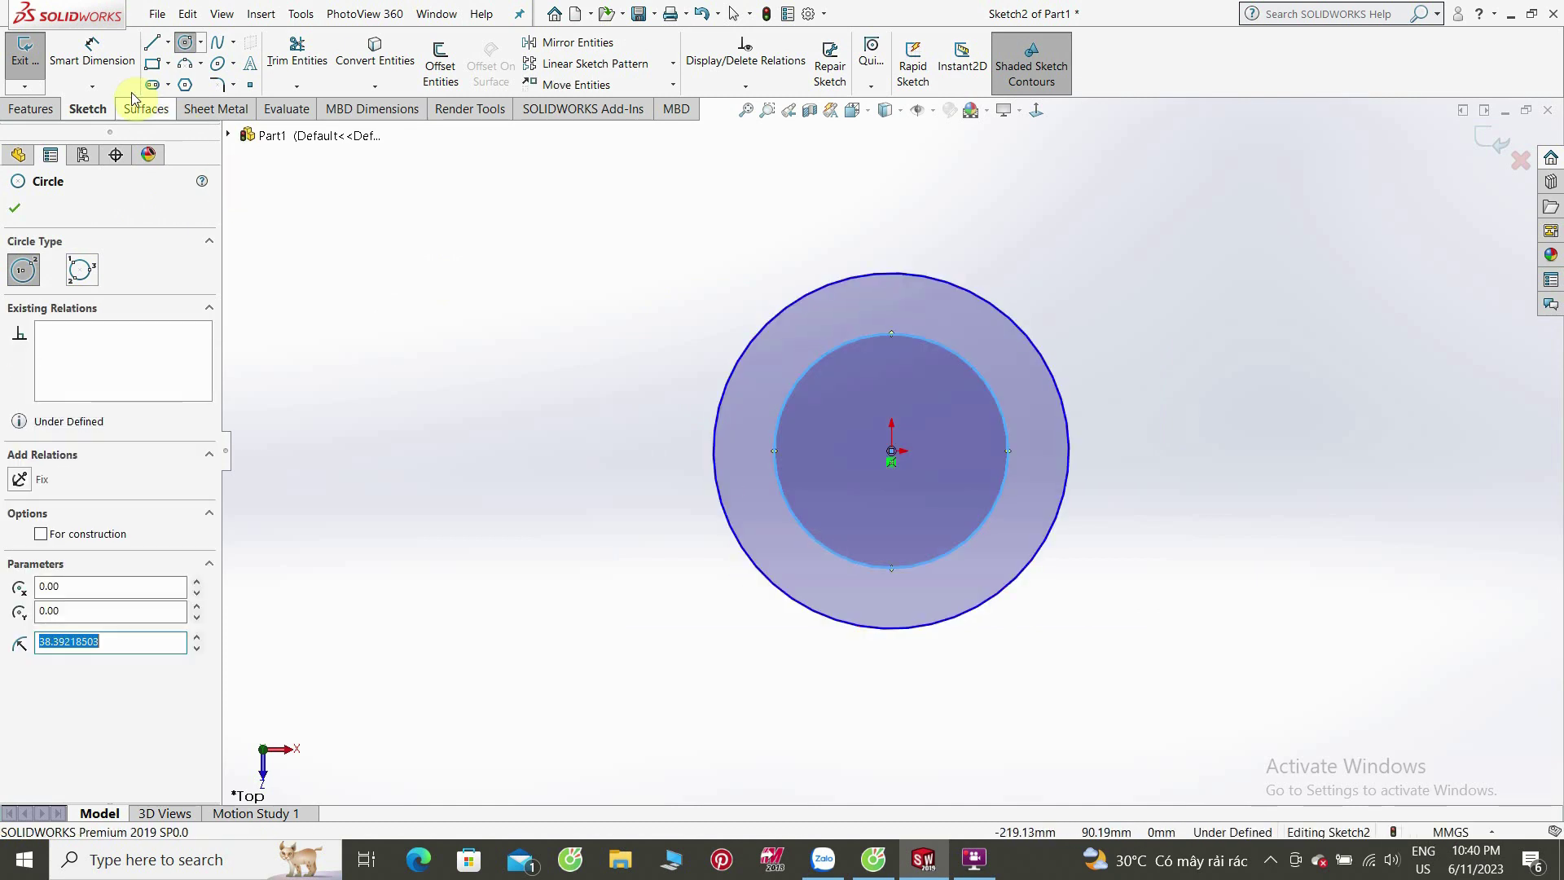
Step: Dimension the outer circle Ø30 and the inner circle Ø20
{"action": "left_click", "coordinate": [92, 50]}
{"action": "left_click", "coordinate": [776, 321]}
{"action": "left_click", "coordinate": [683, 301]}
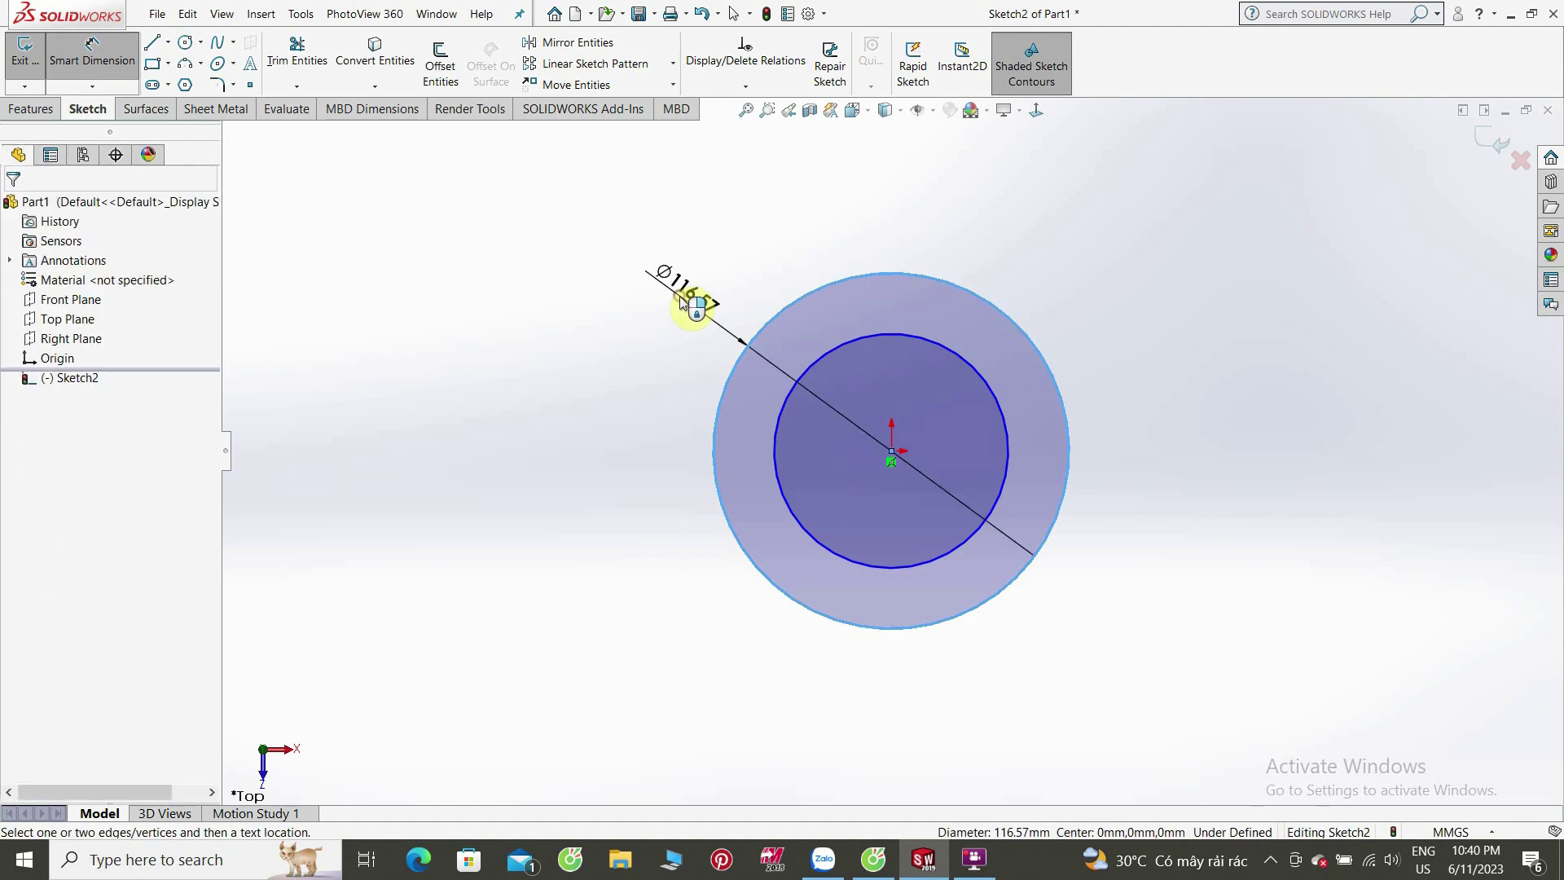
{"action": "type", "text": "30"}
{"action": "key", "text": "Return"}
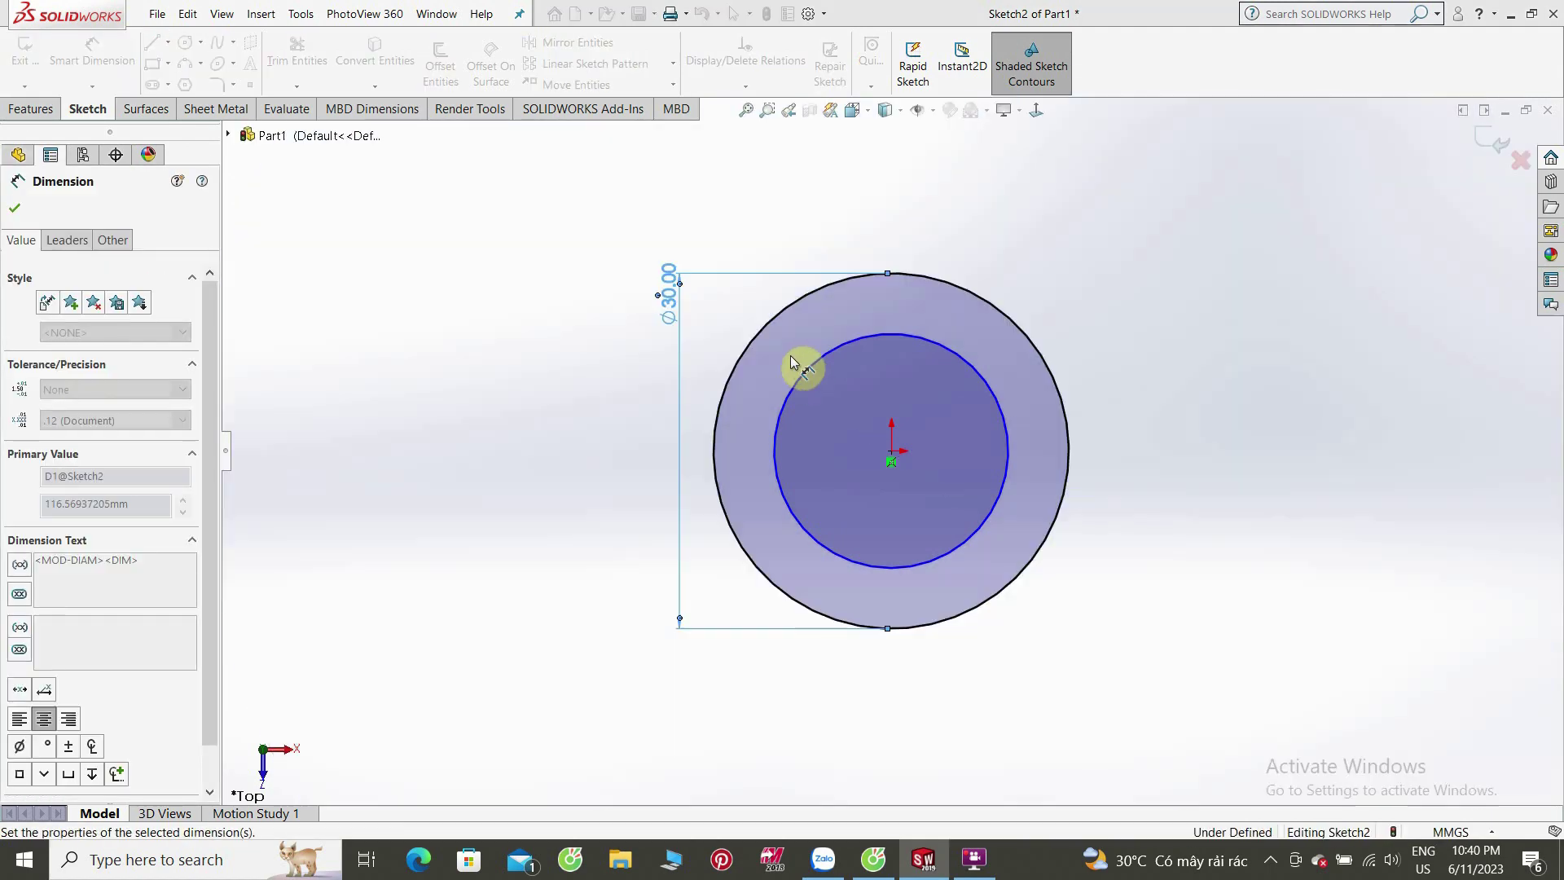
{"action": "left_click", "coordinate": [798, 383]}
{"action": "left_click", "coordinate": [617, 405]}
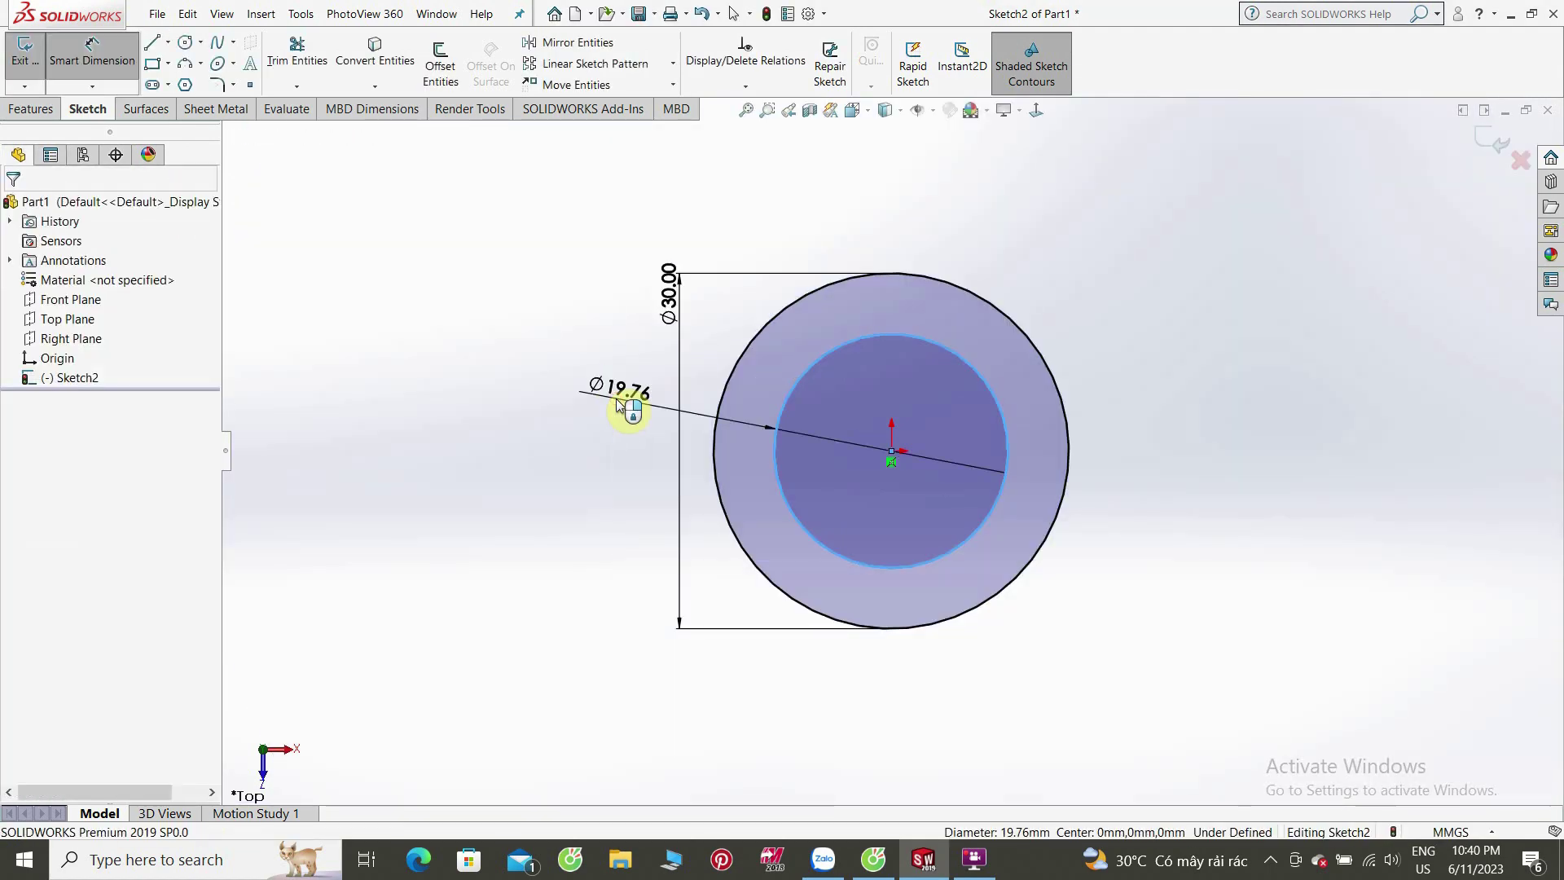
{"action": "type", "text": "20"}
{"action": "key", "text": "Return"}
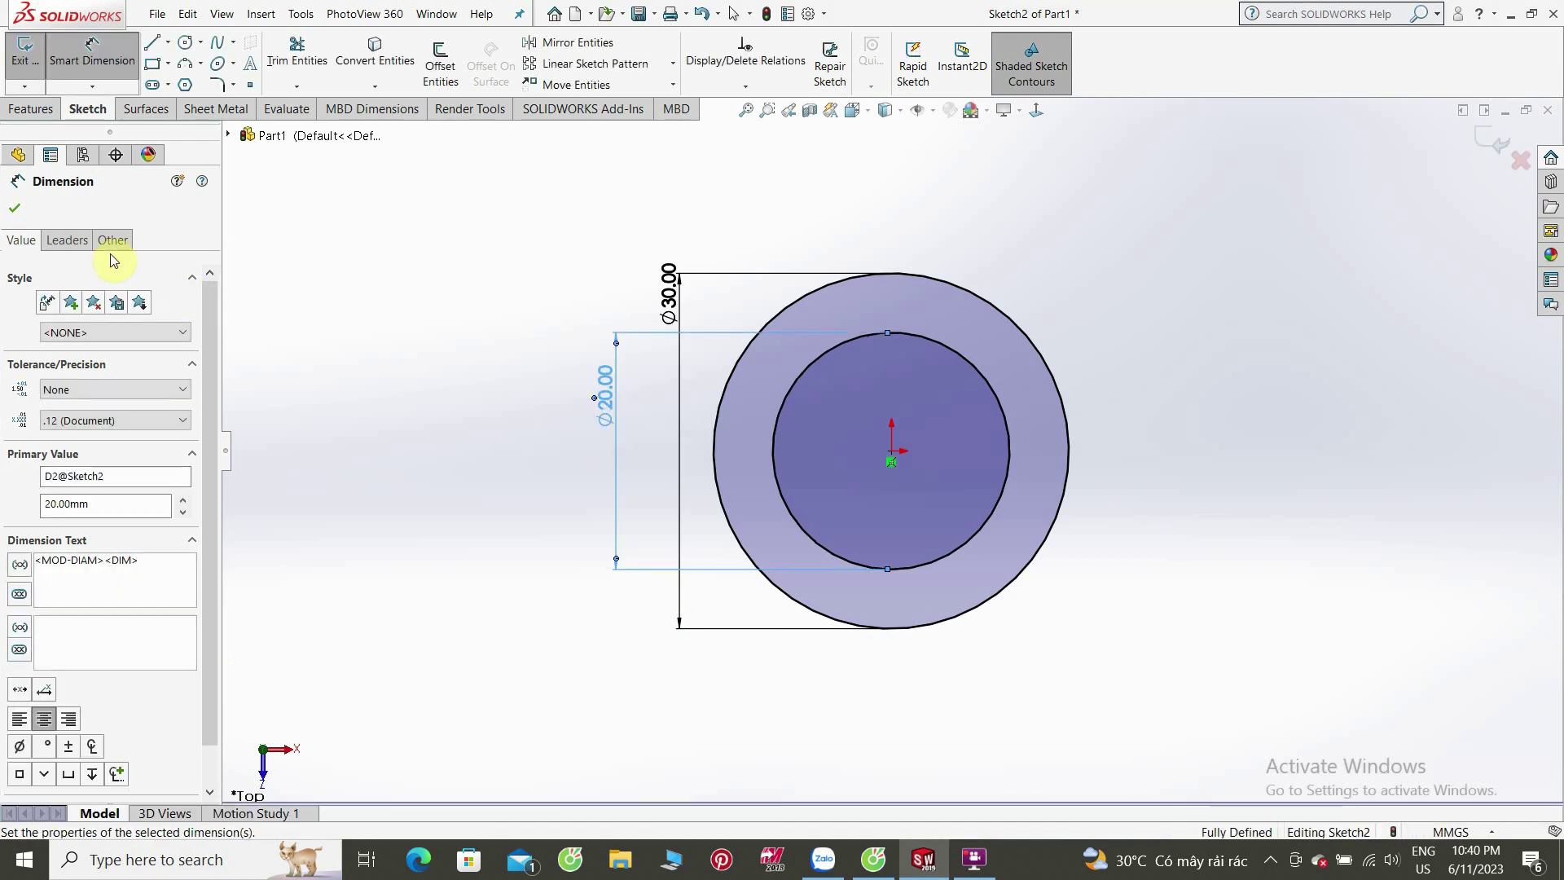
{"action": "left_click", "coordinate": [12, 211]}
Step: Extrude the ring sketch 15 mm into a hollow tube
{"action": "left_click", "coordinate": [31, 109]}
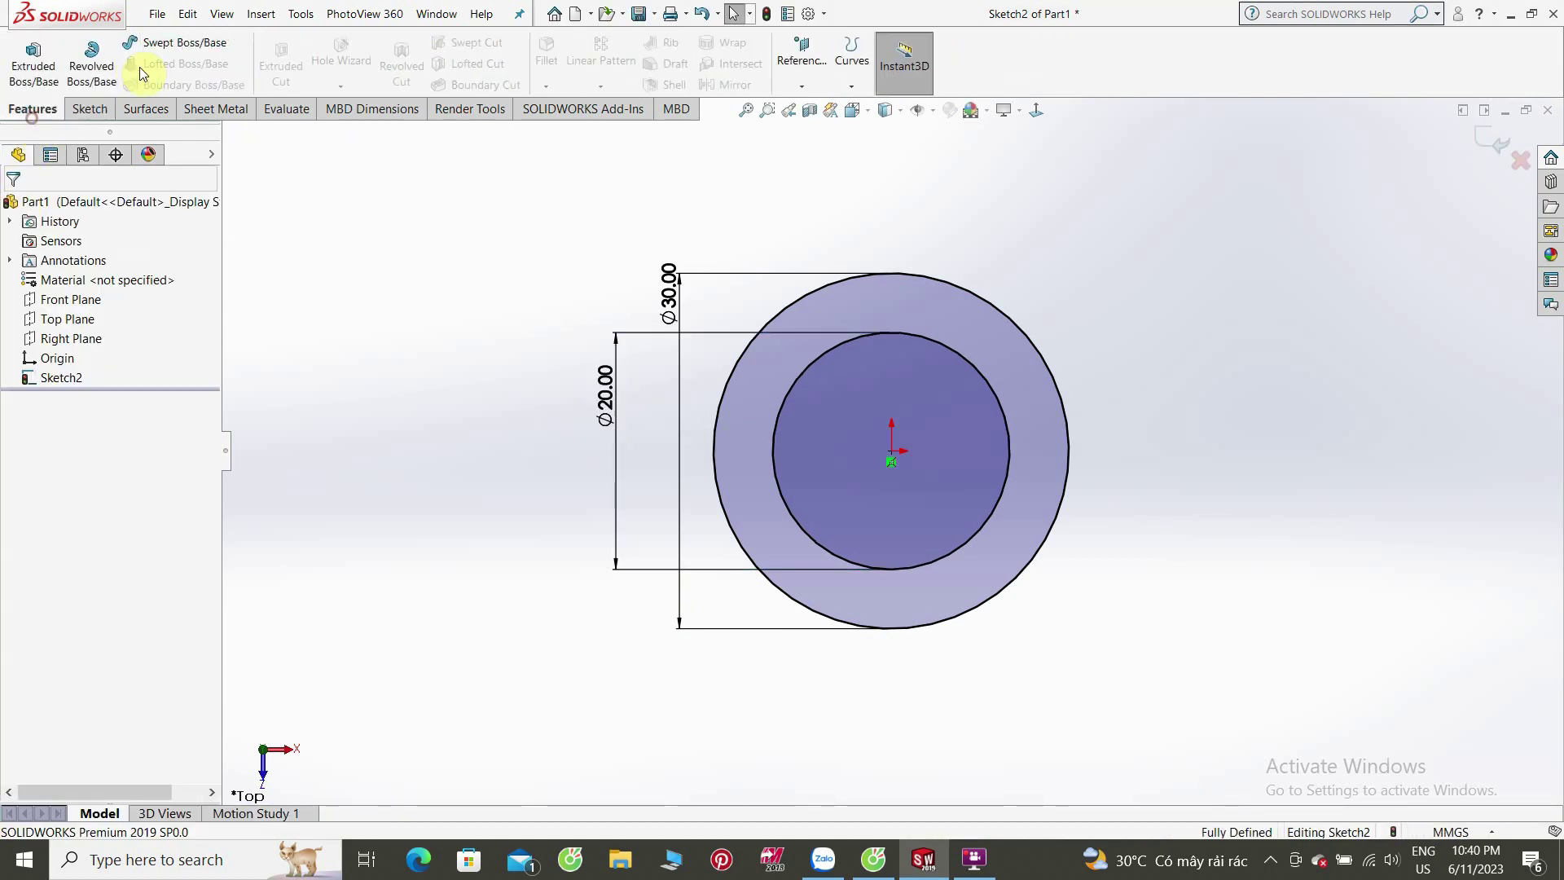
{"action": "left_click", "coordinate": [49, 71]}
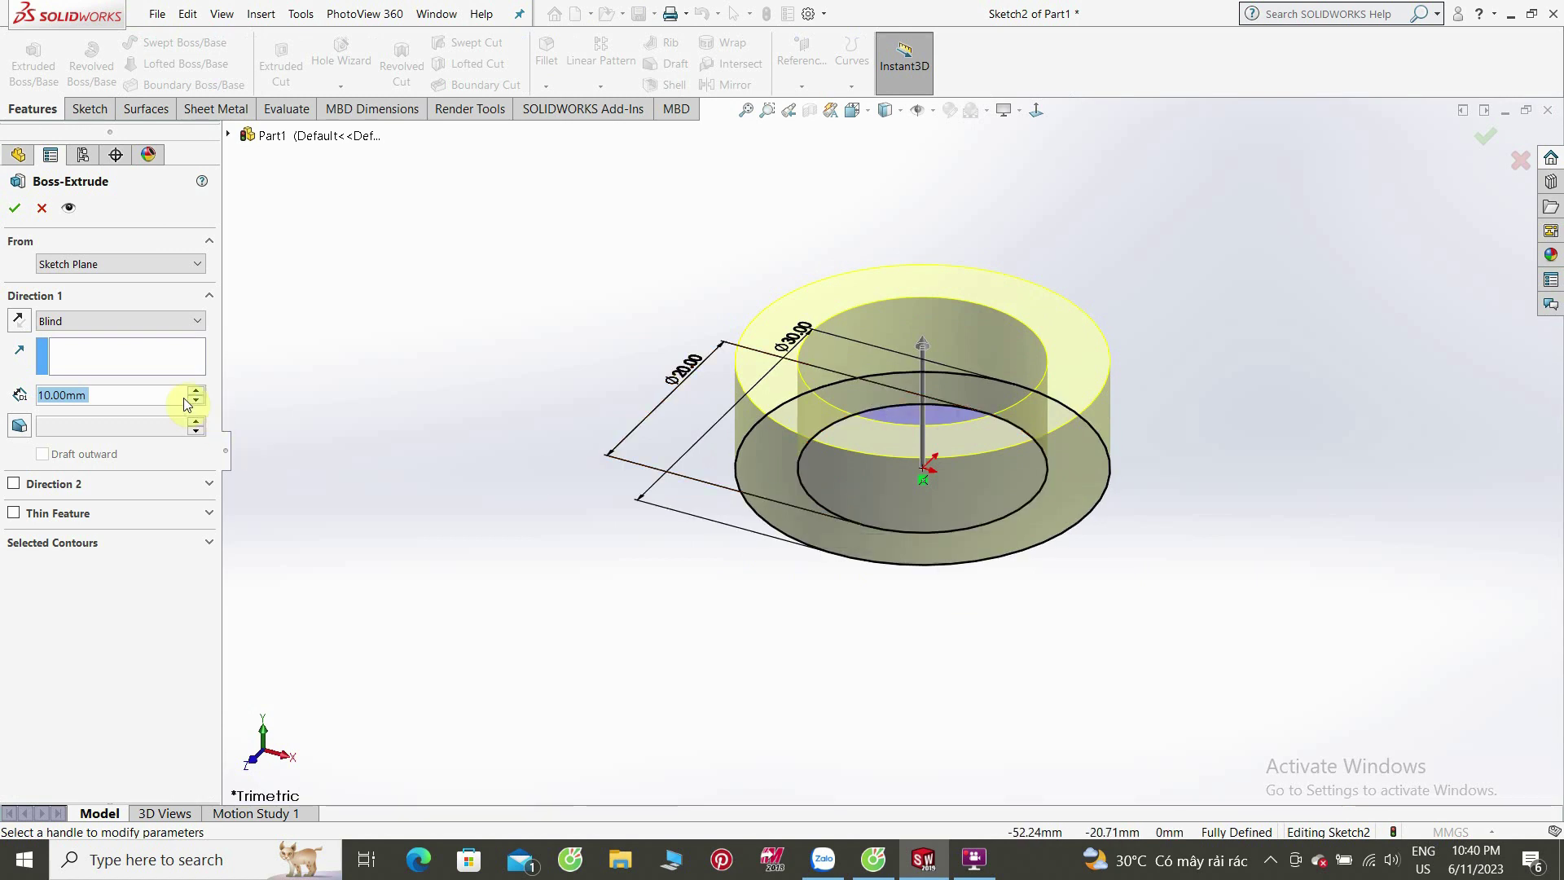
{"action": "type", "text": "15"}
{"action": "key", "text": "Return"}
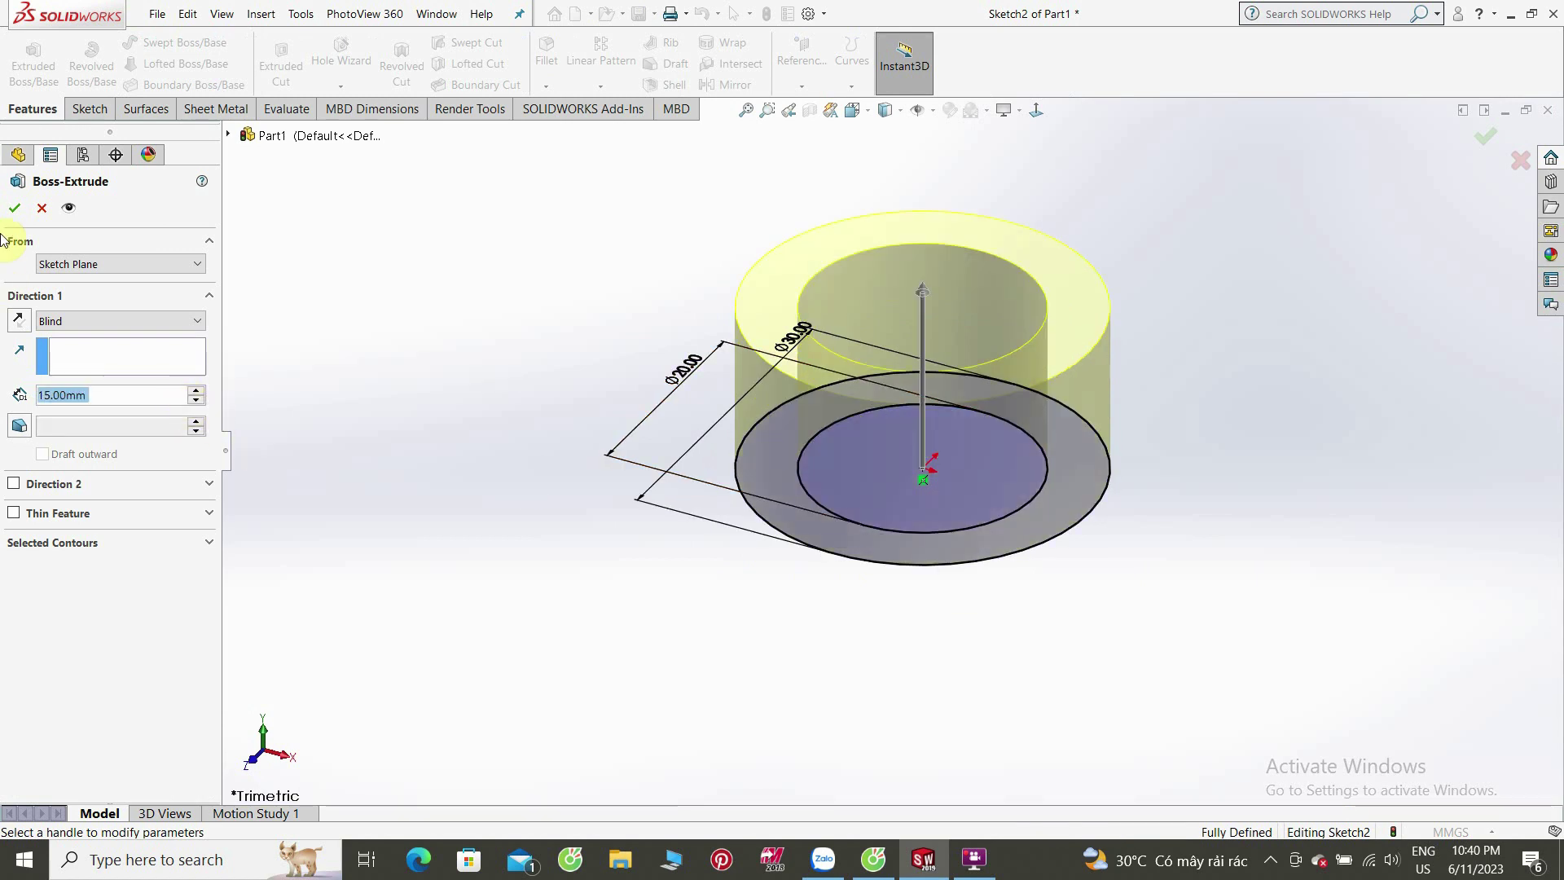
{"action": "left_click", "coordinate": [12, 210]}
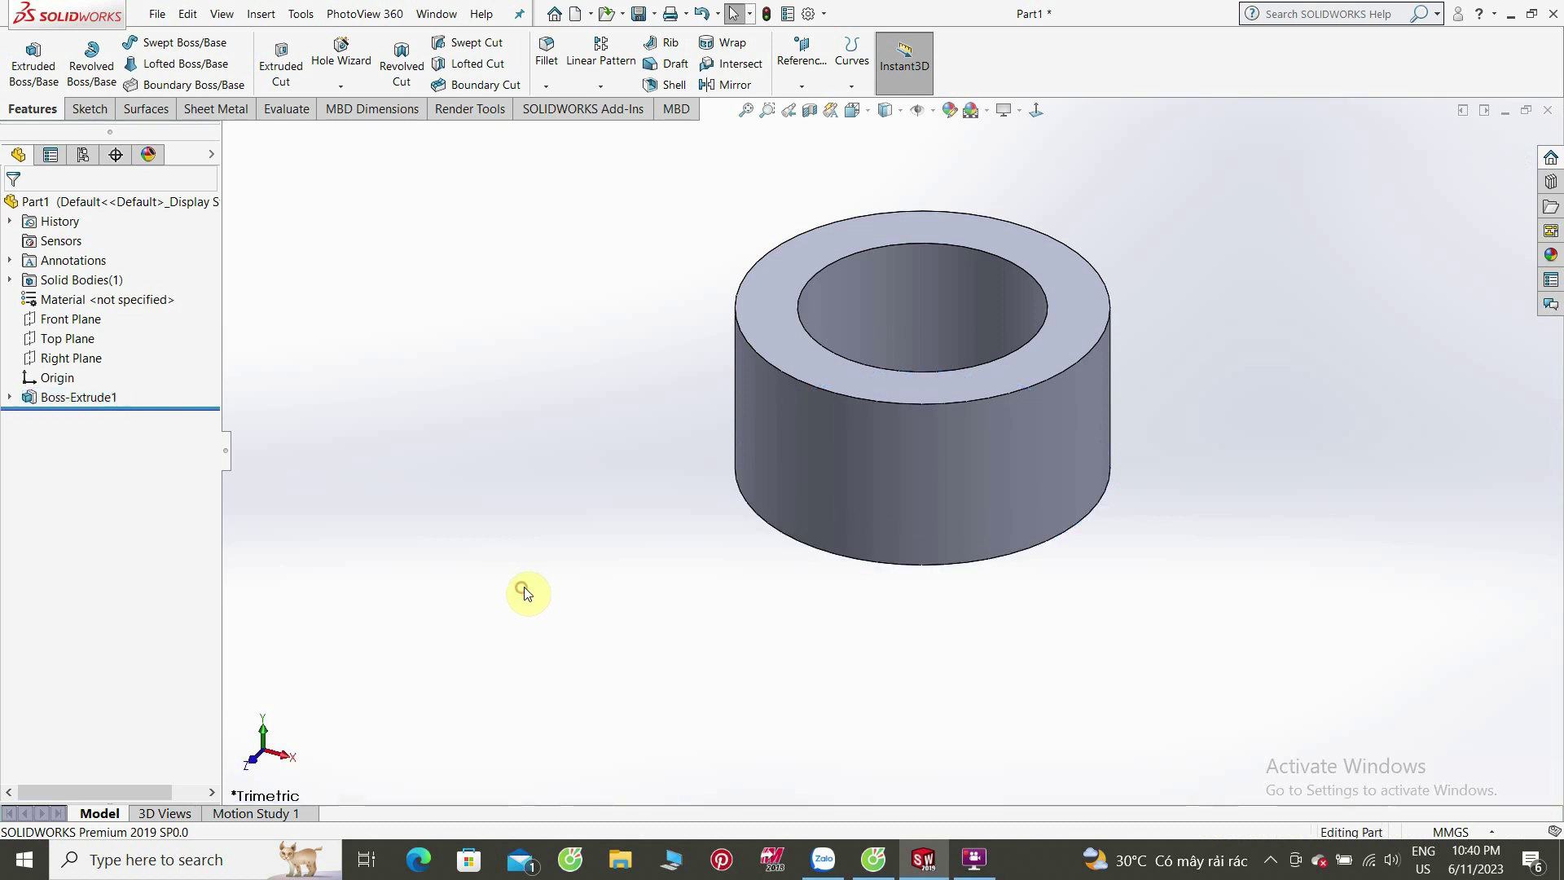
Step: Create reference plane Plane1 offset 2.5 mm from the Top Plane
{"action": "left_click", "coordinate": [802, 78]}
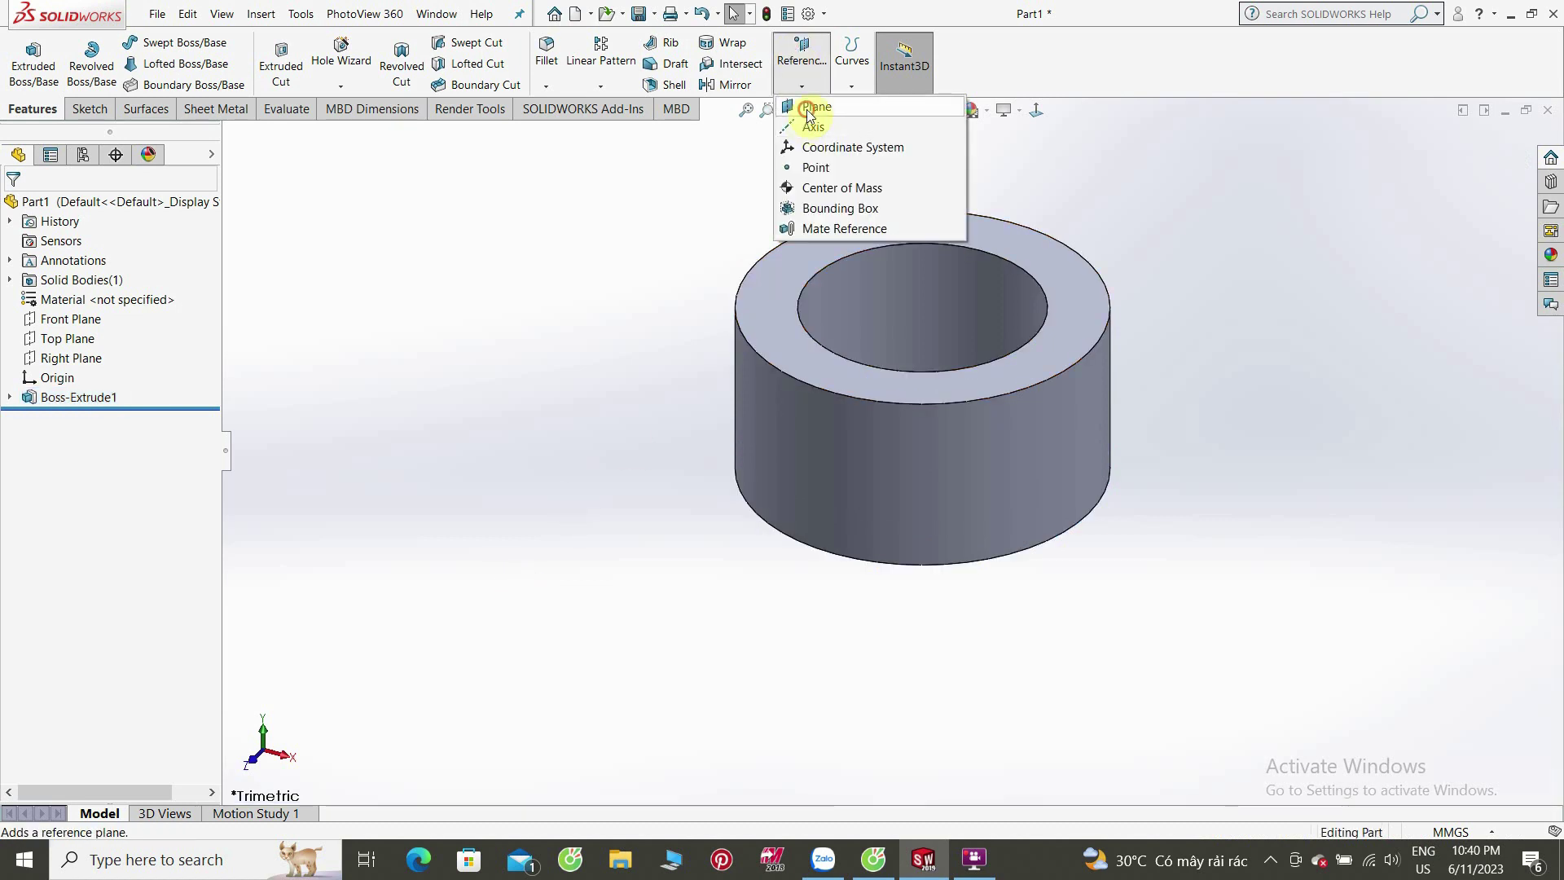
{"action": "left_click", "coordinate": [807, 111]}
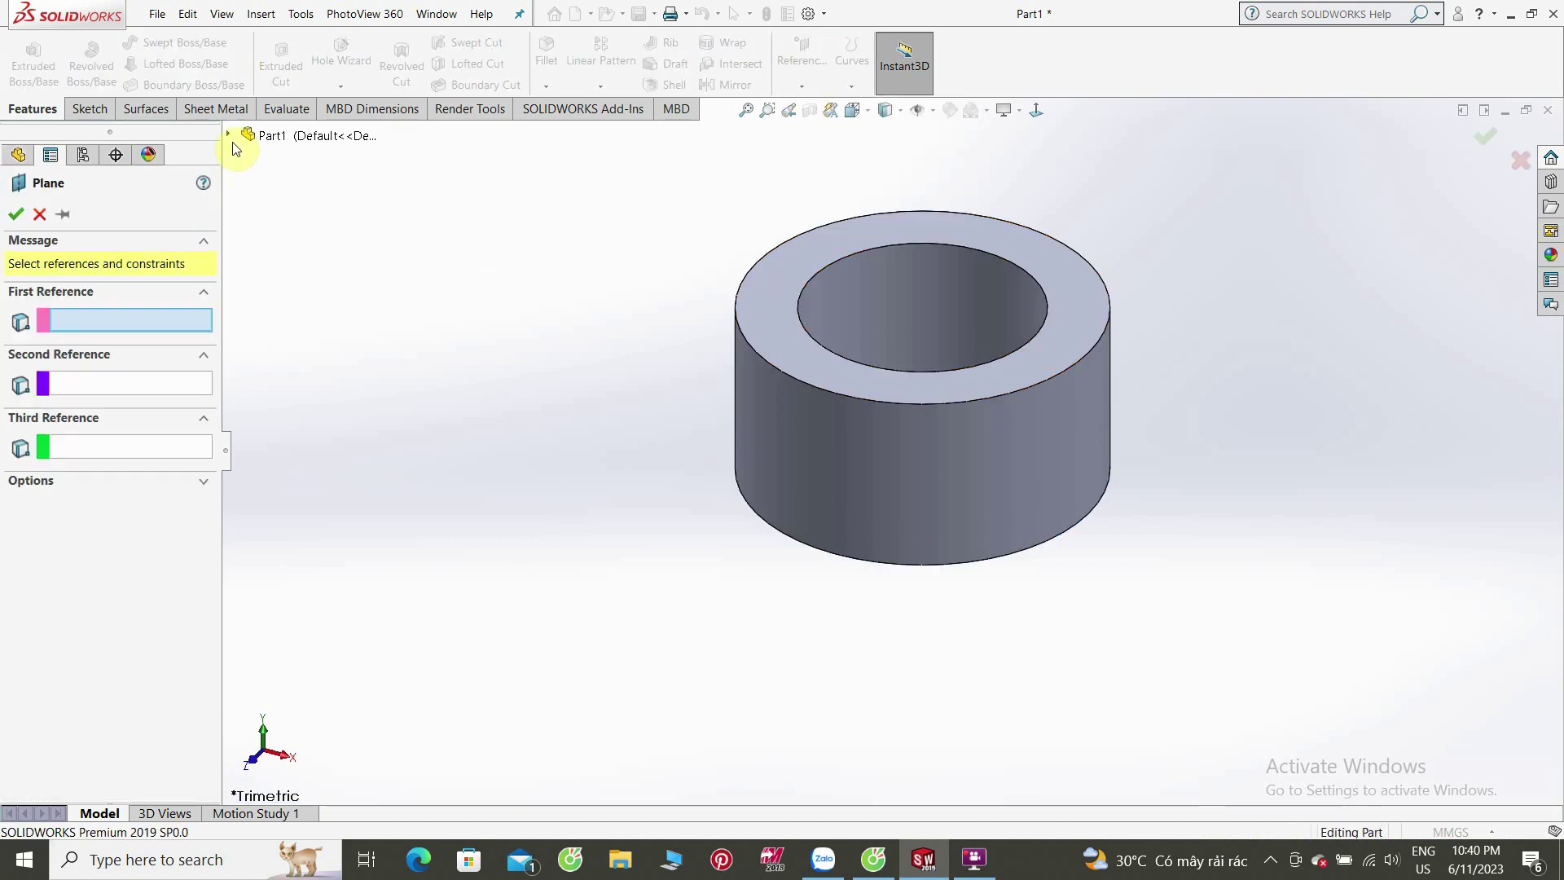
{"action": "left_click", "coordinate": [229, 135]}
{"action": "left_click", "coordinate": [287, 269]}
{"action": "type", "text": "2"}
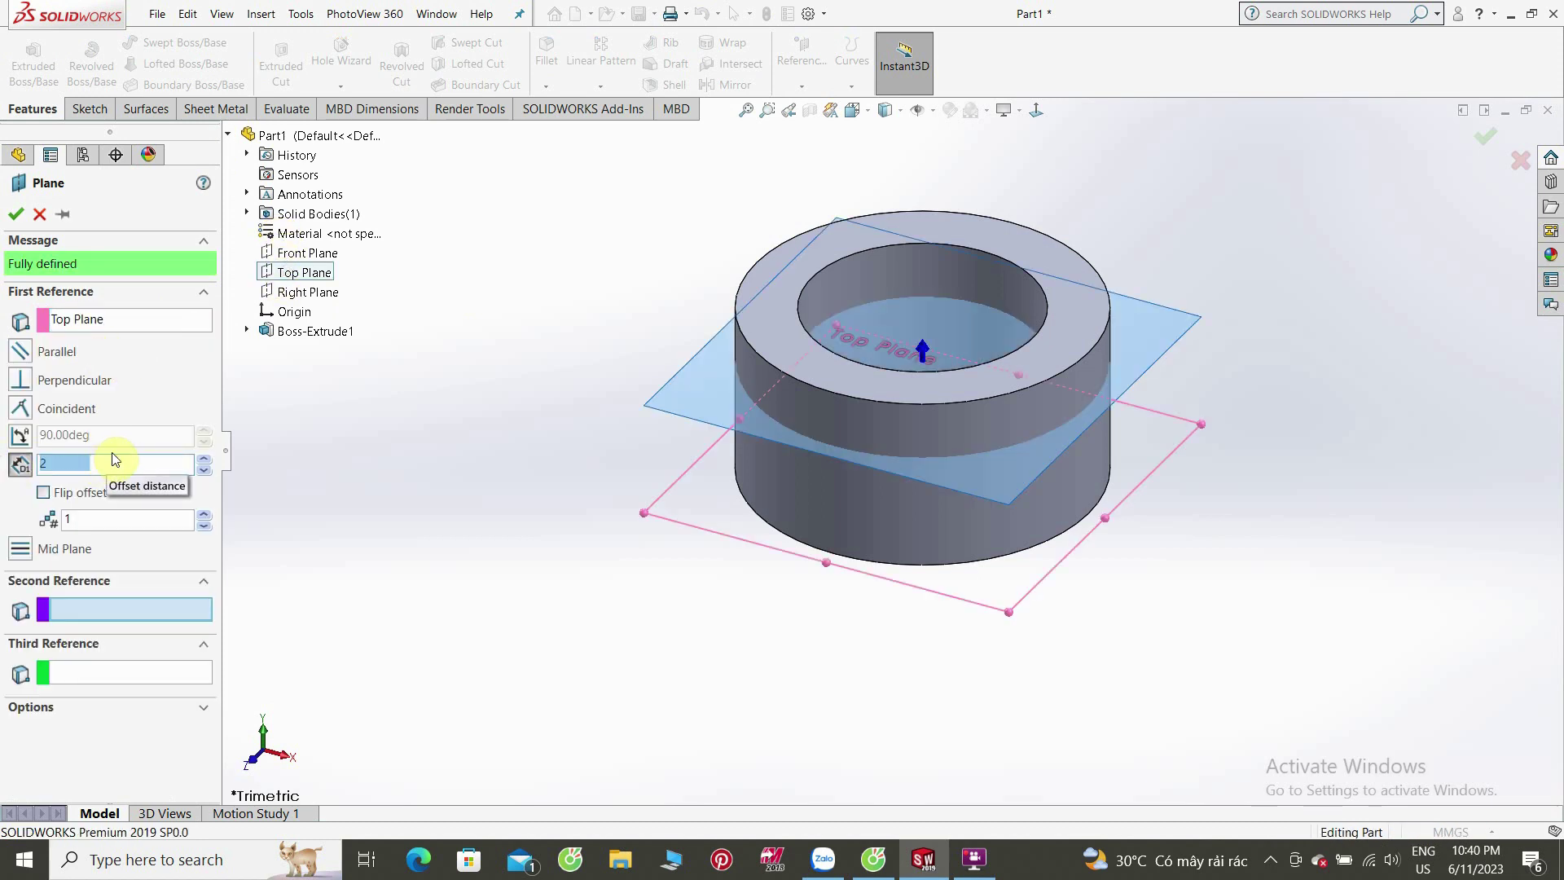
{"action": "type", "text": ".5"}
{"action": "key", "text": "Return"}
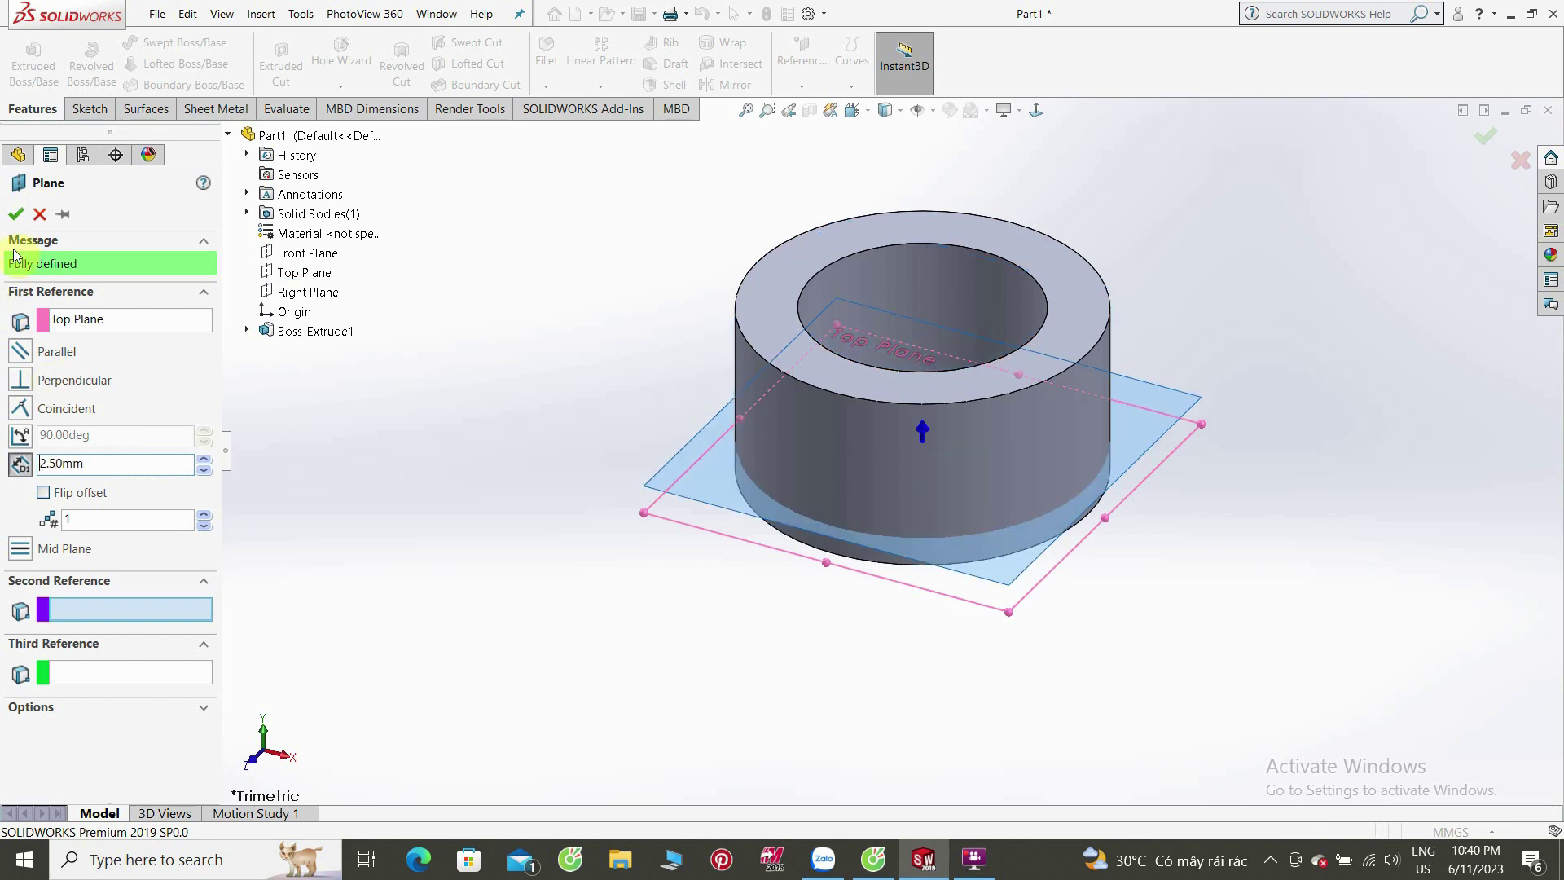
{"action": "left_click", "coordinate": [15, 217]}
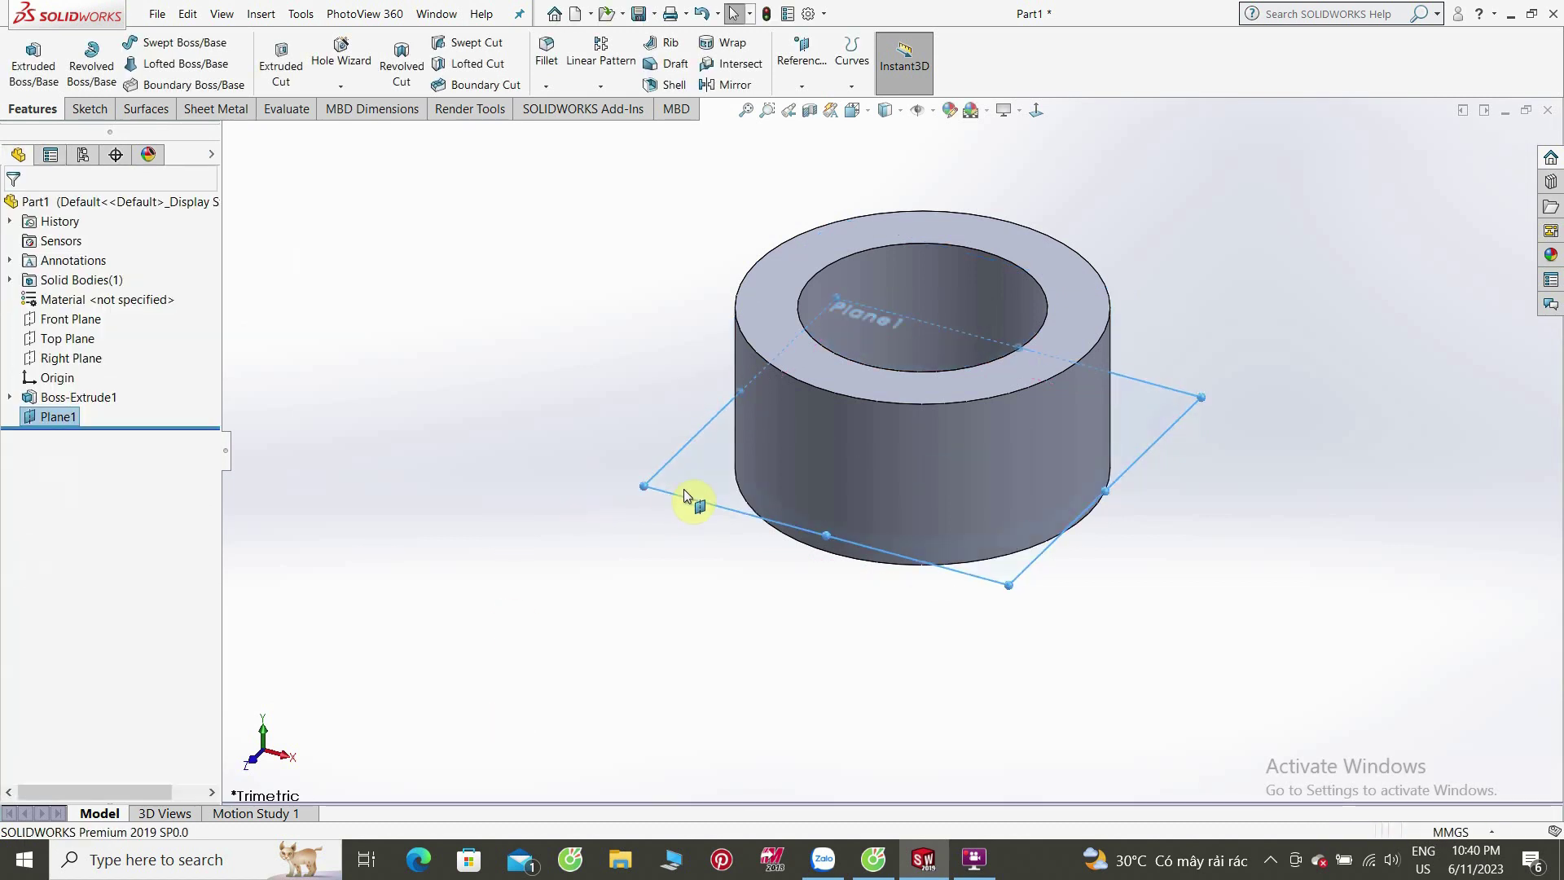
{"action": "right_click", "coordinate": [681, 420]}
Step: Sketch two origin-centred circles on Plane1, making the inner one construction geometry
{"action": "left_click", "coordinate": [700, 455]}
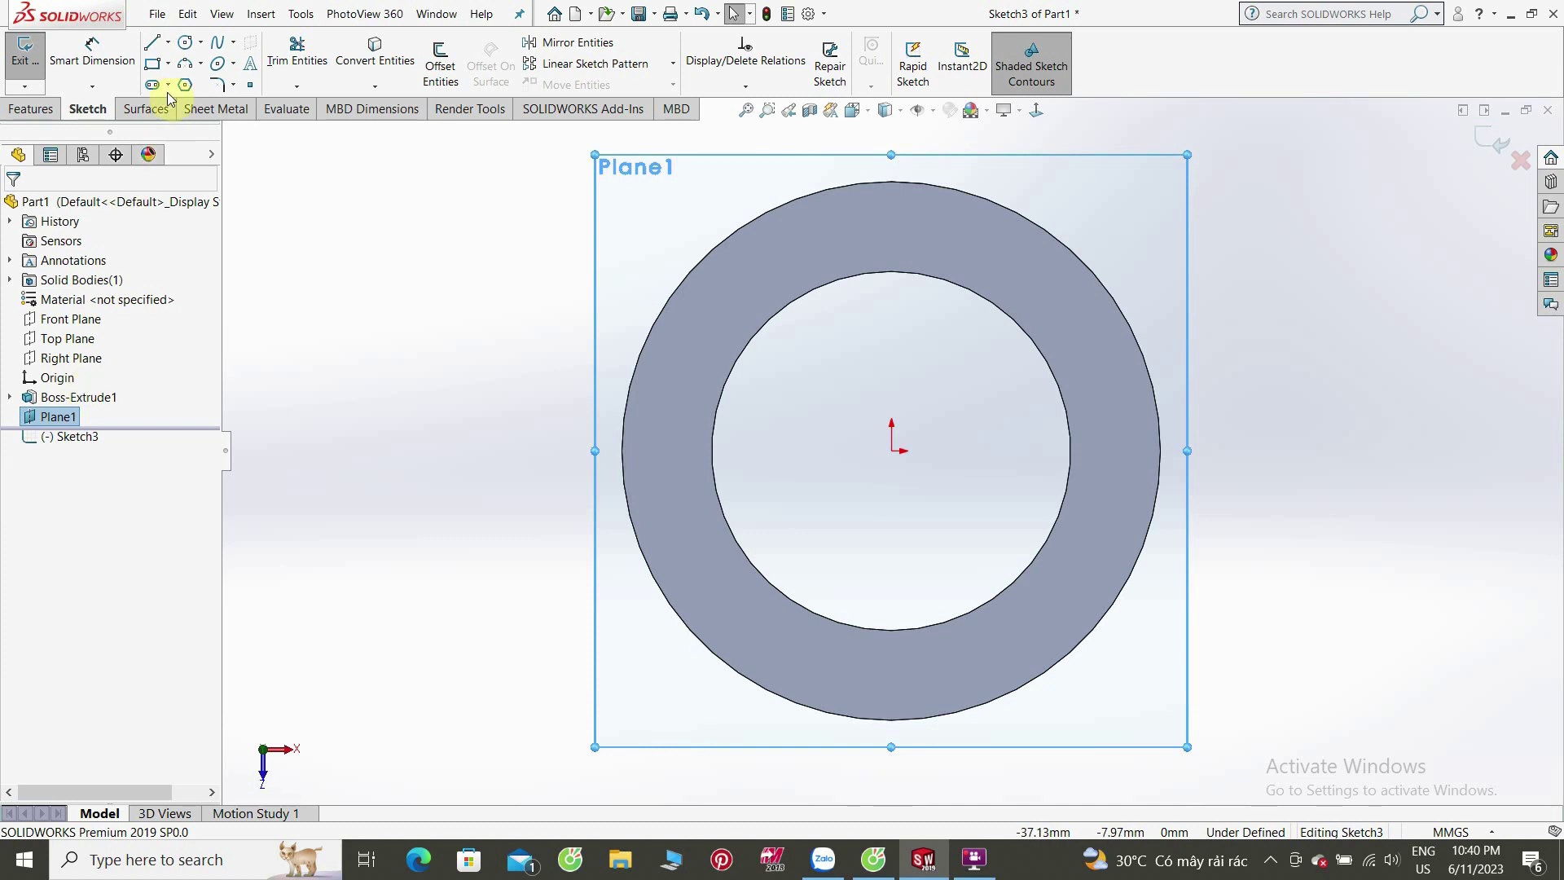
{"action": "left_click", "coordinate": [187, 42]}
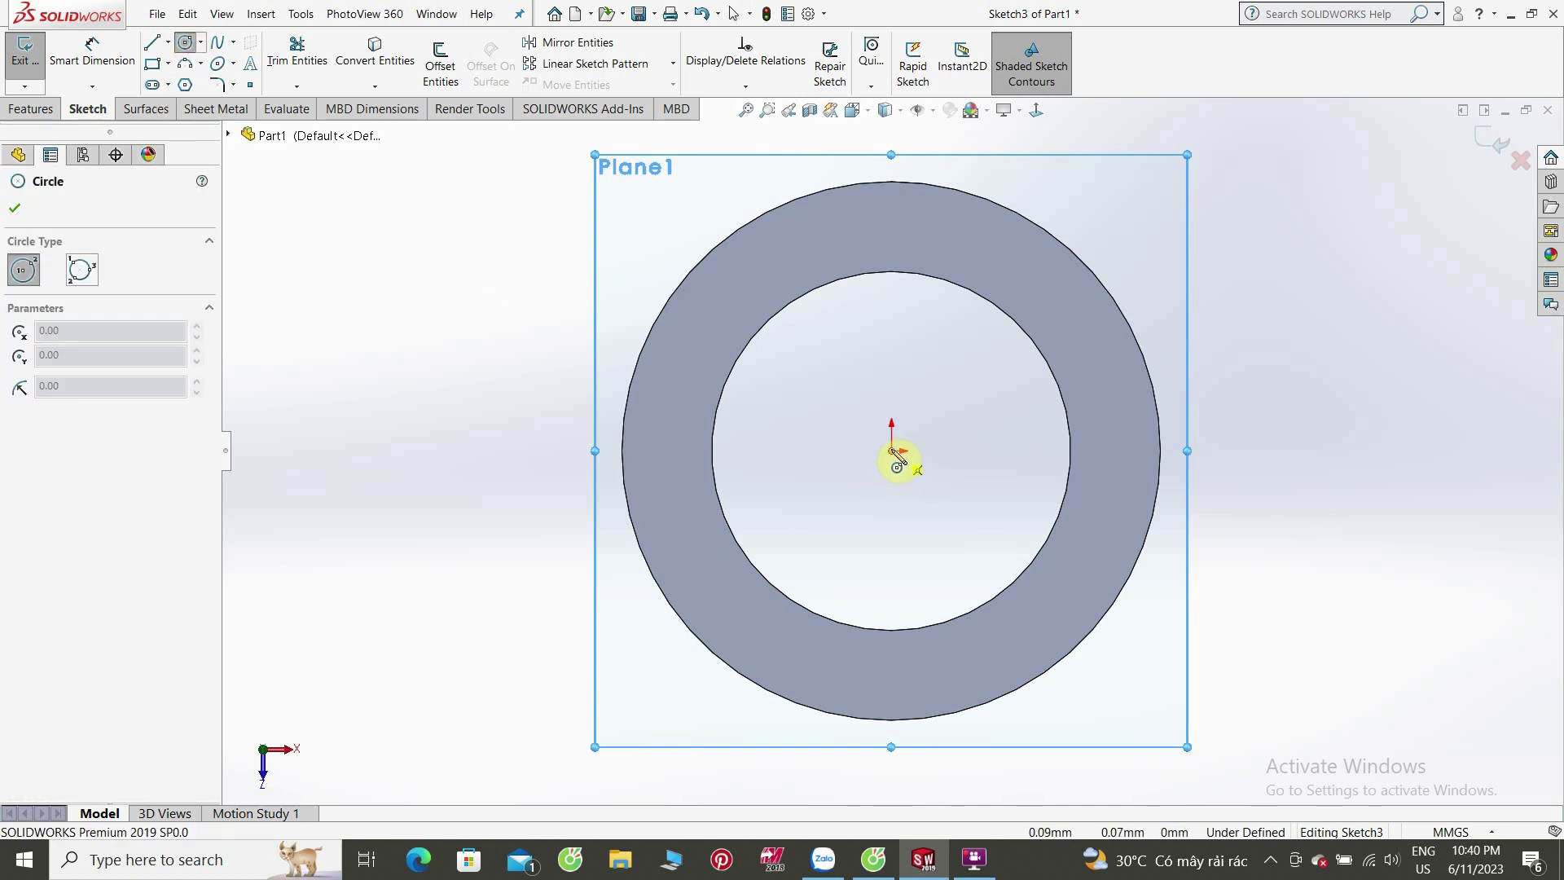
{"action": "left_click", "coordinate": [891, 452]}
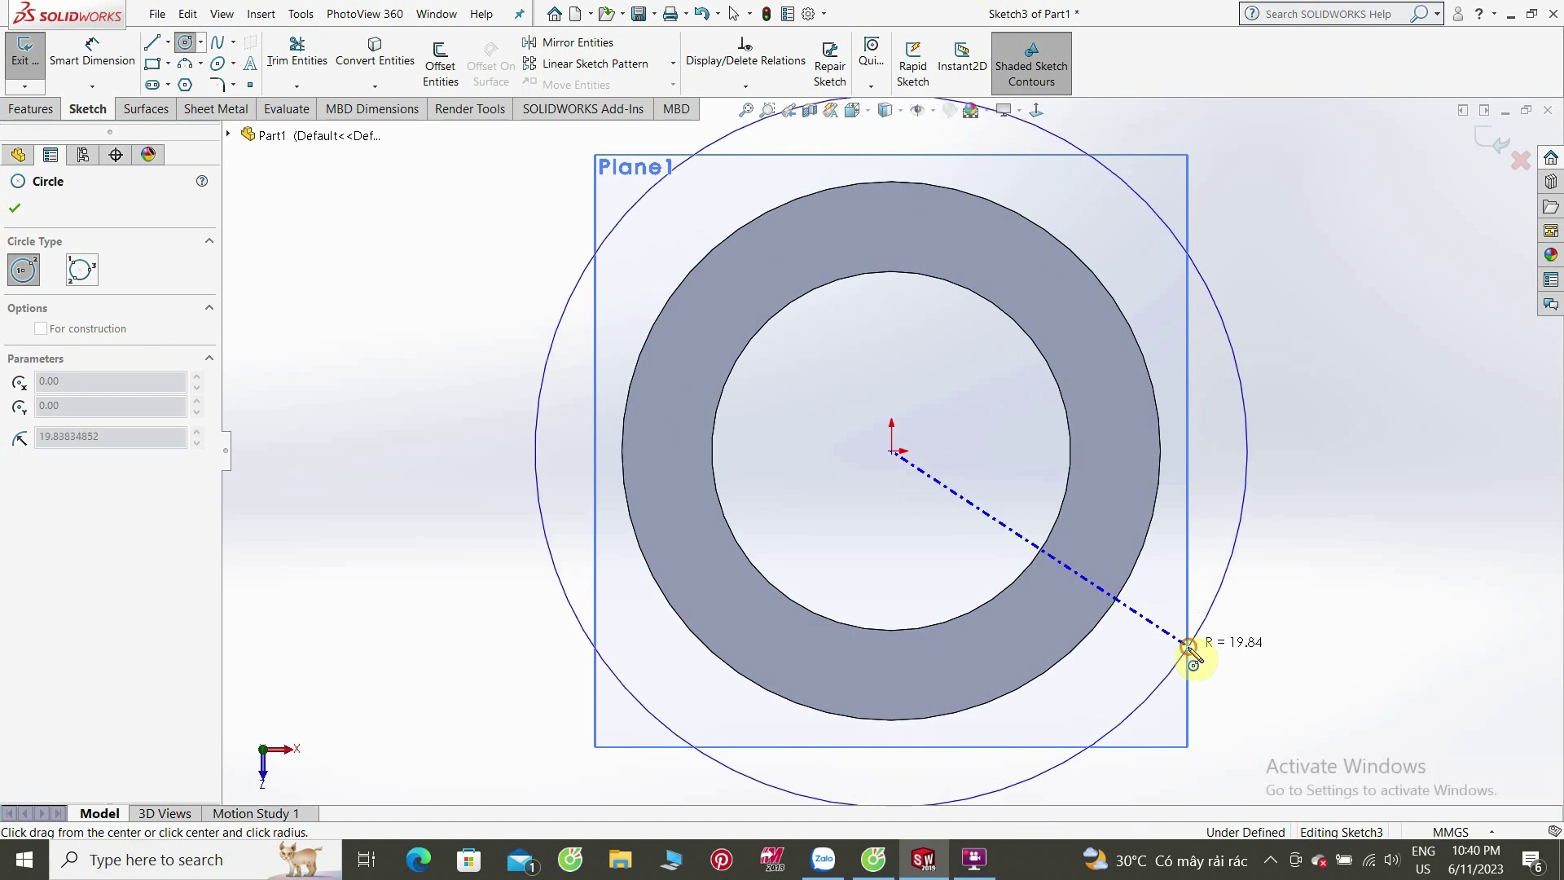
{"action": "left_click", "coordinate": [1189, 654]}
{"action": "left_click", "coordinate": [891, 451]}
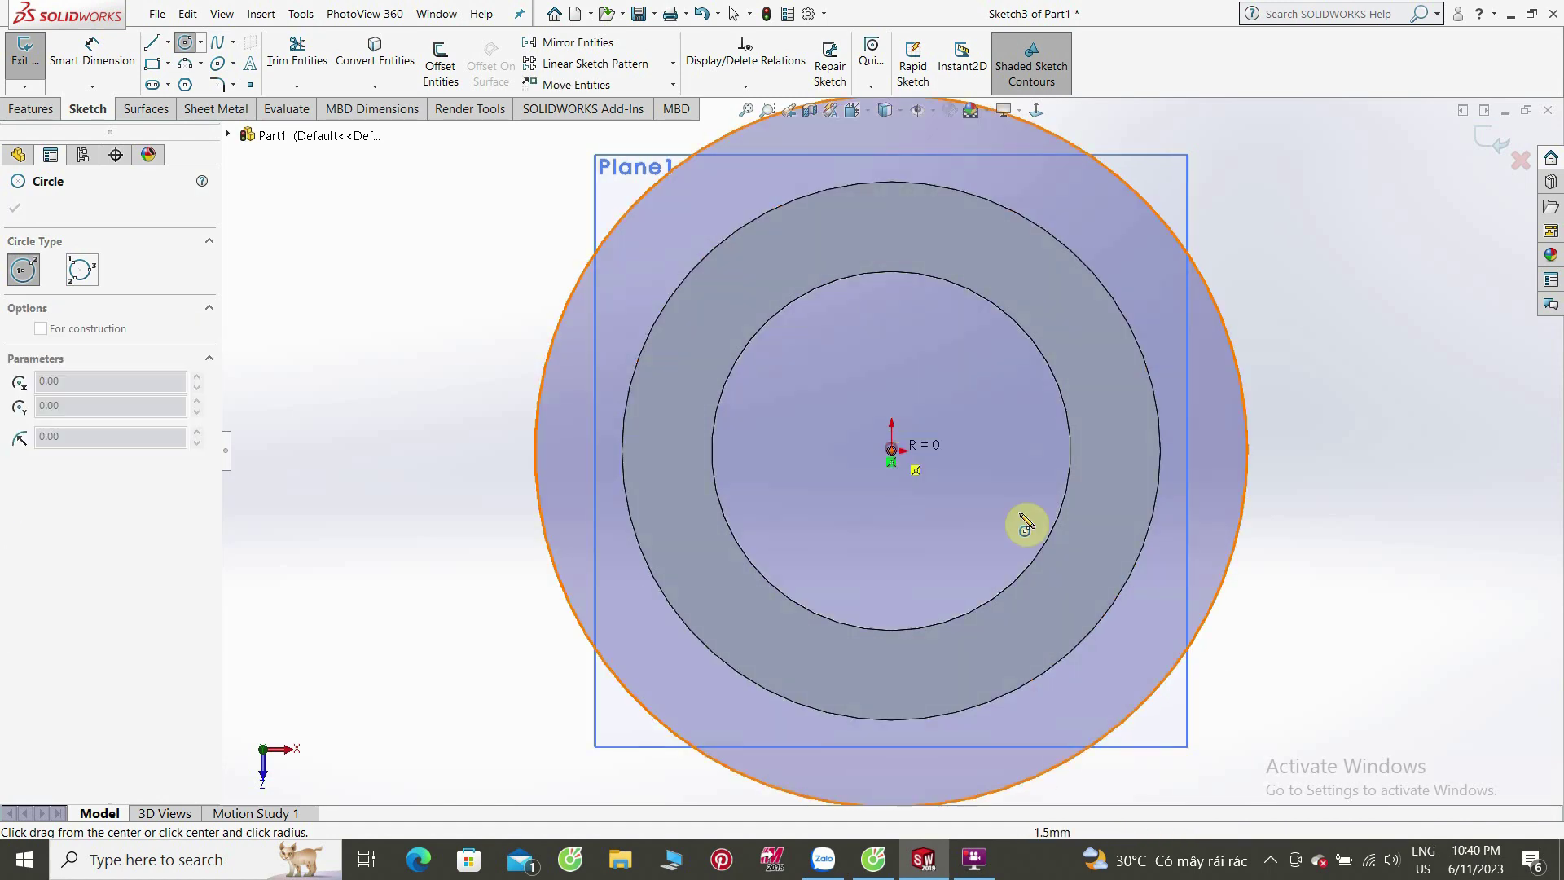
{"action": "left_click", "coordinate": [1171, 611]}
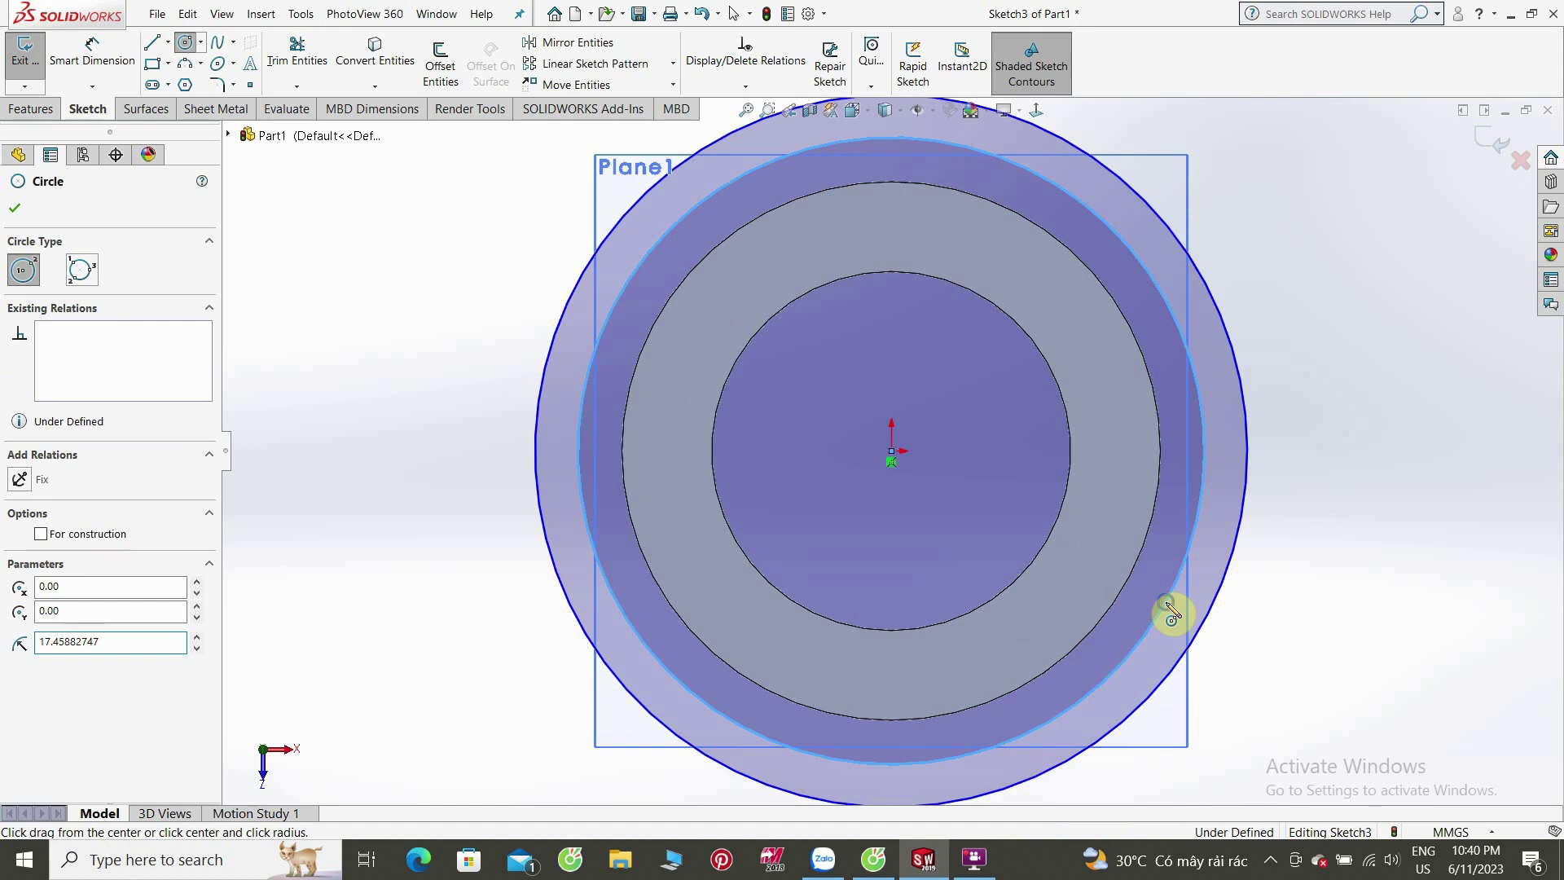
{"action": "right_click", "coordinate": [1172, 609]}
{"action": "left_click", "coordinate": [1207, 580]}
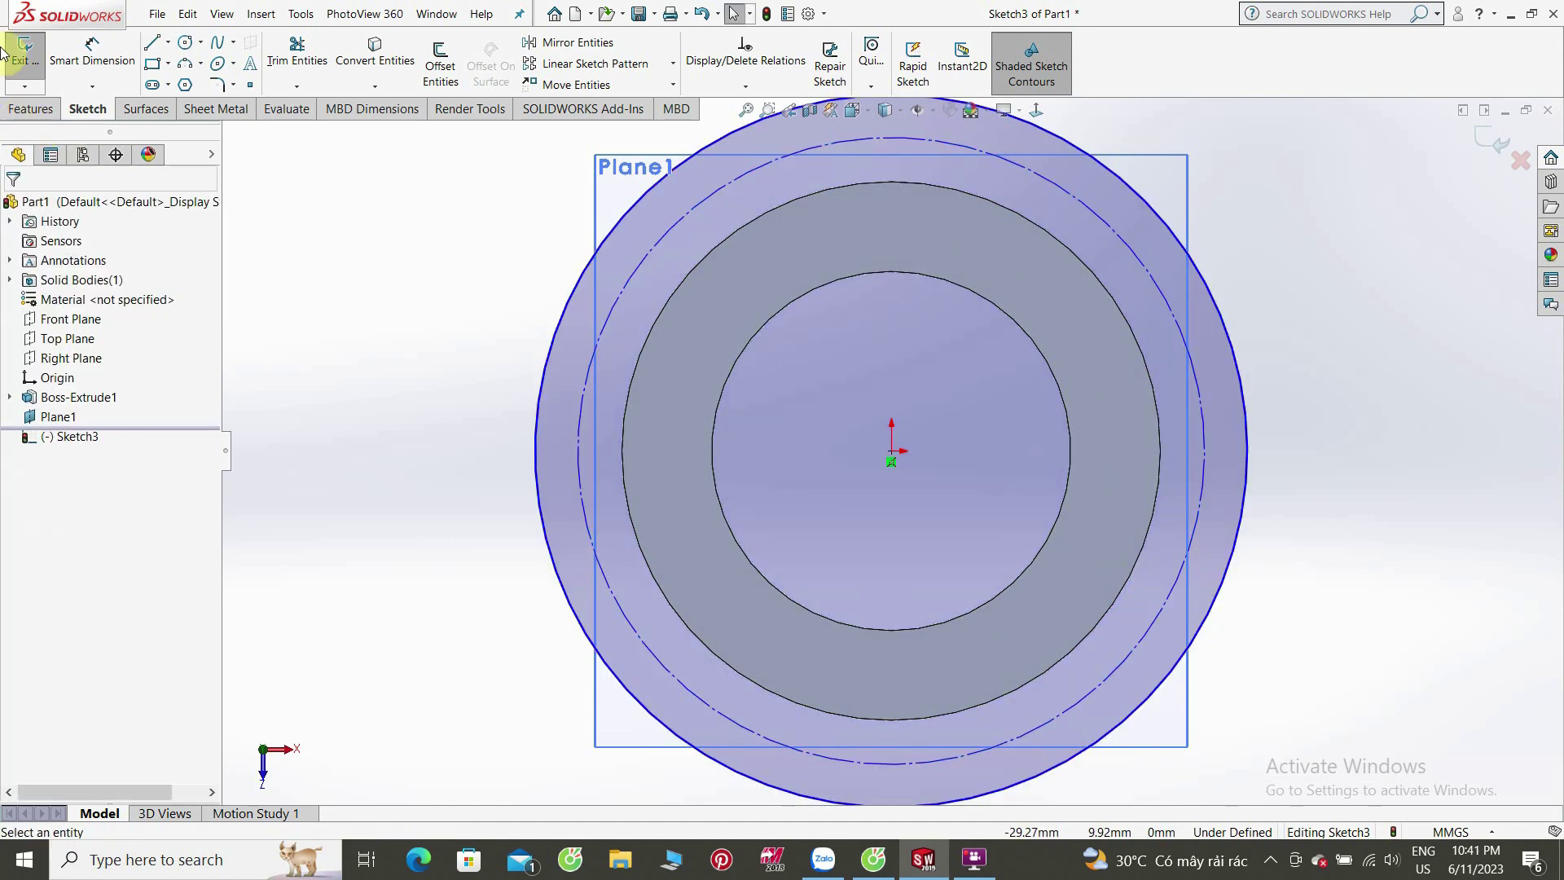
Step: Dimension the flange circle Ø45 and the construction circle Ø37
{"action": "left_click", "coordinate": [92, 50]}
{"action": "left_click", "coordinate": [574, 285]}
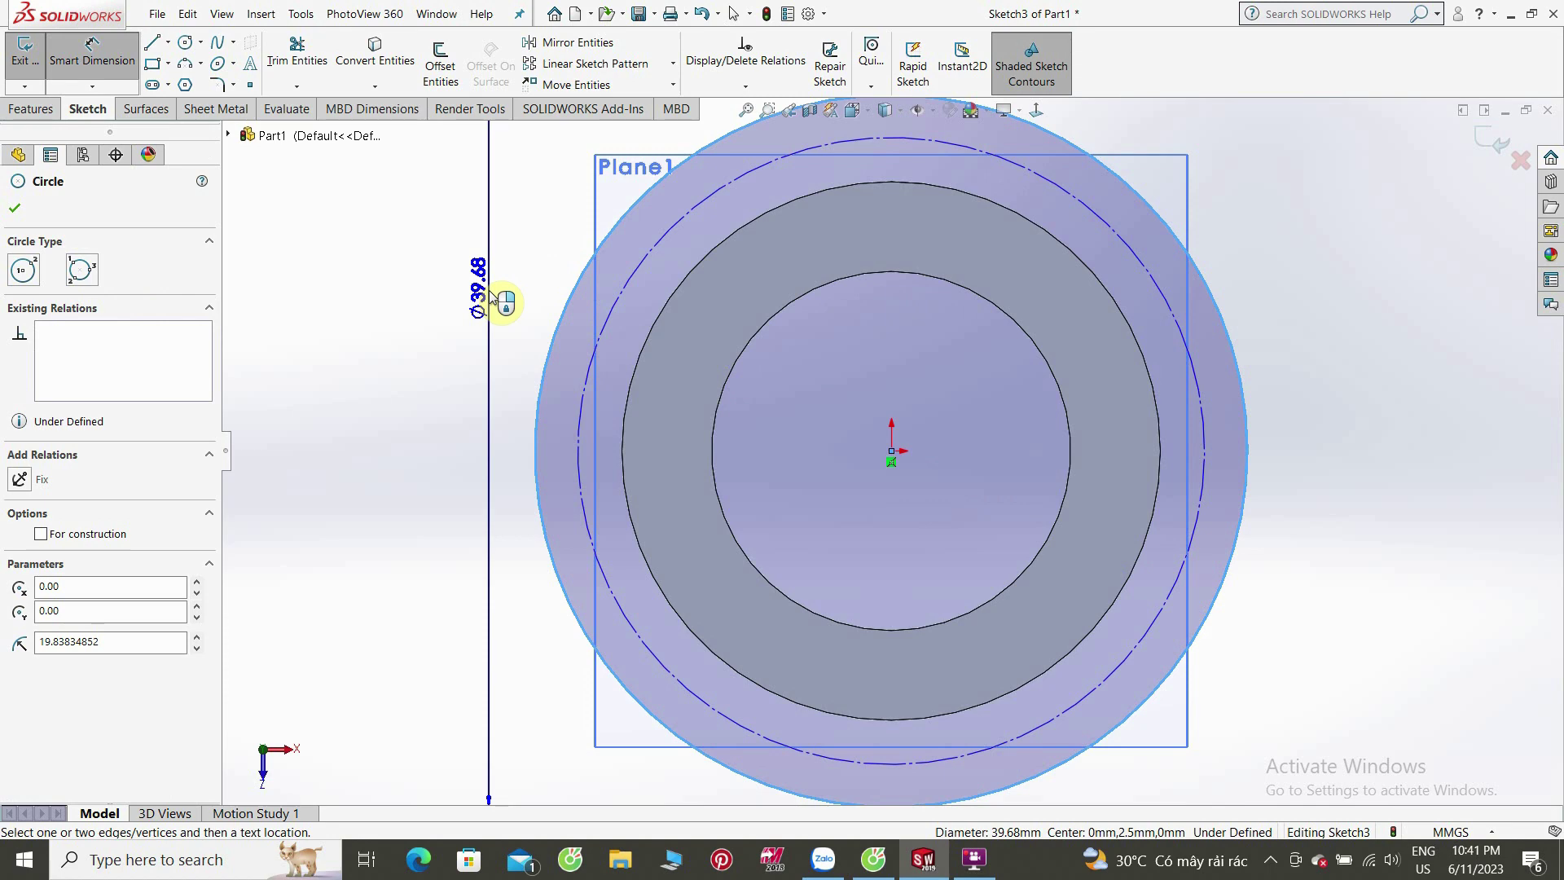
{"action": "left_click", "coordinate": [492, 297]}
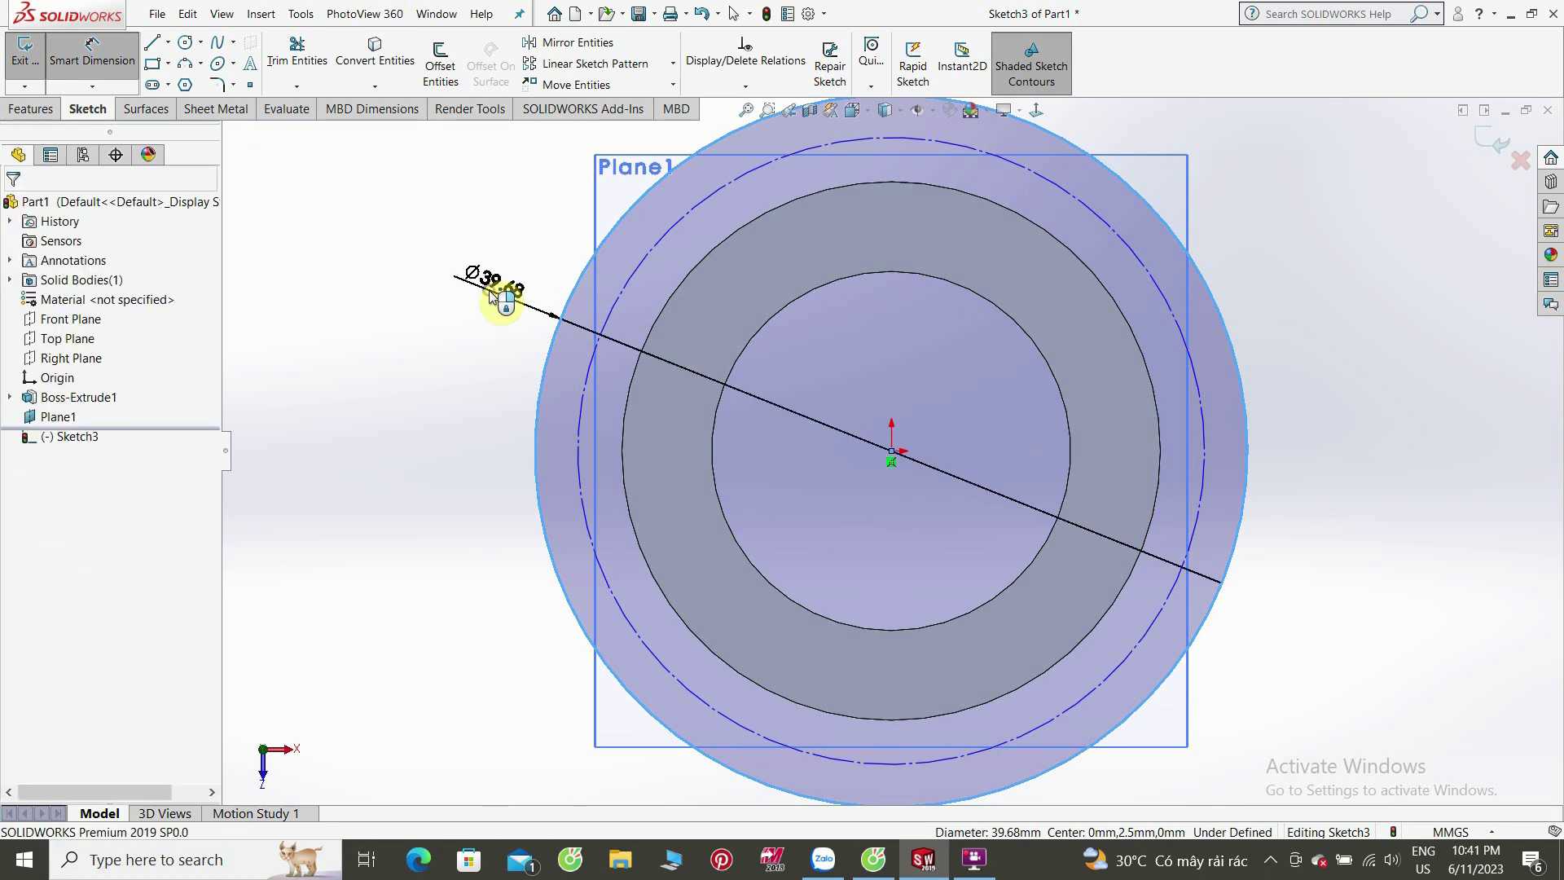
{"action": "type", "text": "45"}
{"action": "key", "text": "Return"}
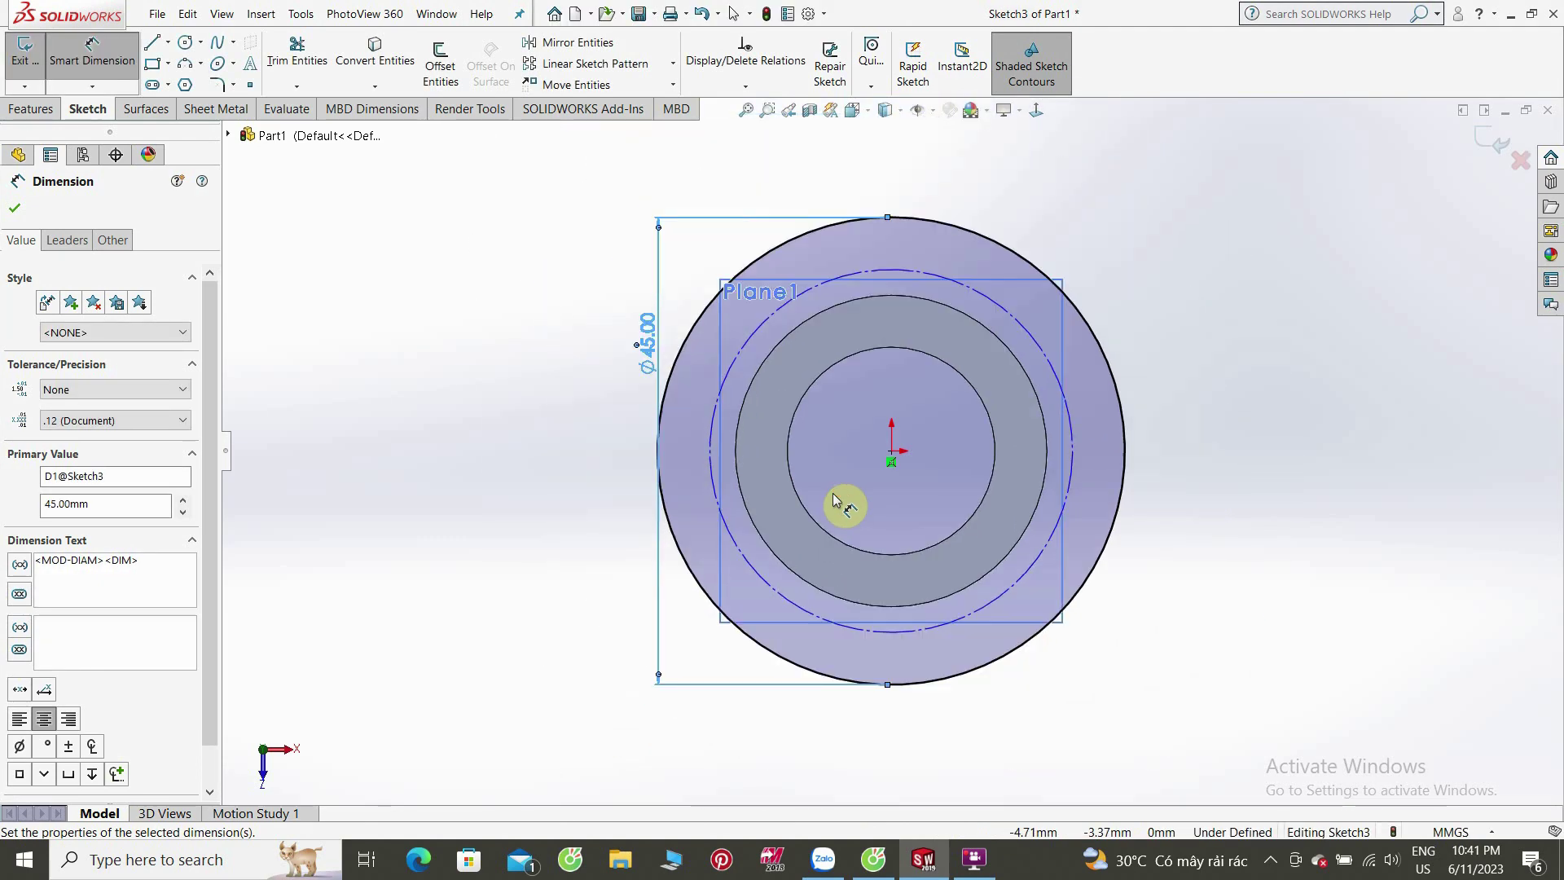
{"action": "scroll", "coordinate": [839, 501], "scroll_direction": "down", "scroll_amount": 2}
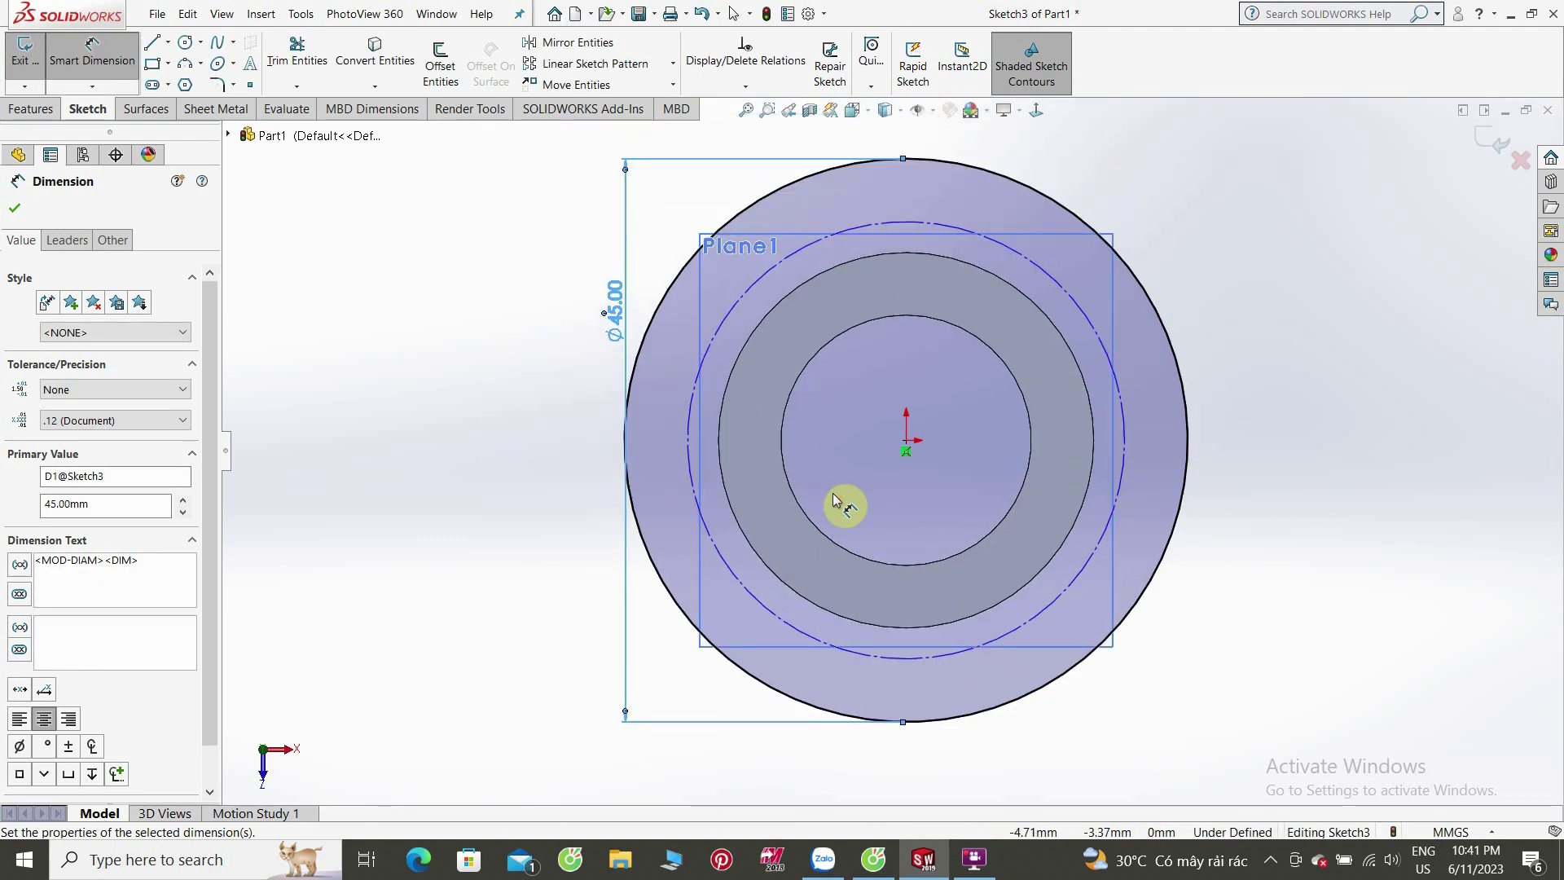
{"action": "left_click", "coordinate": [691, 453]}
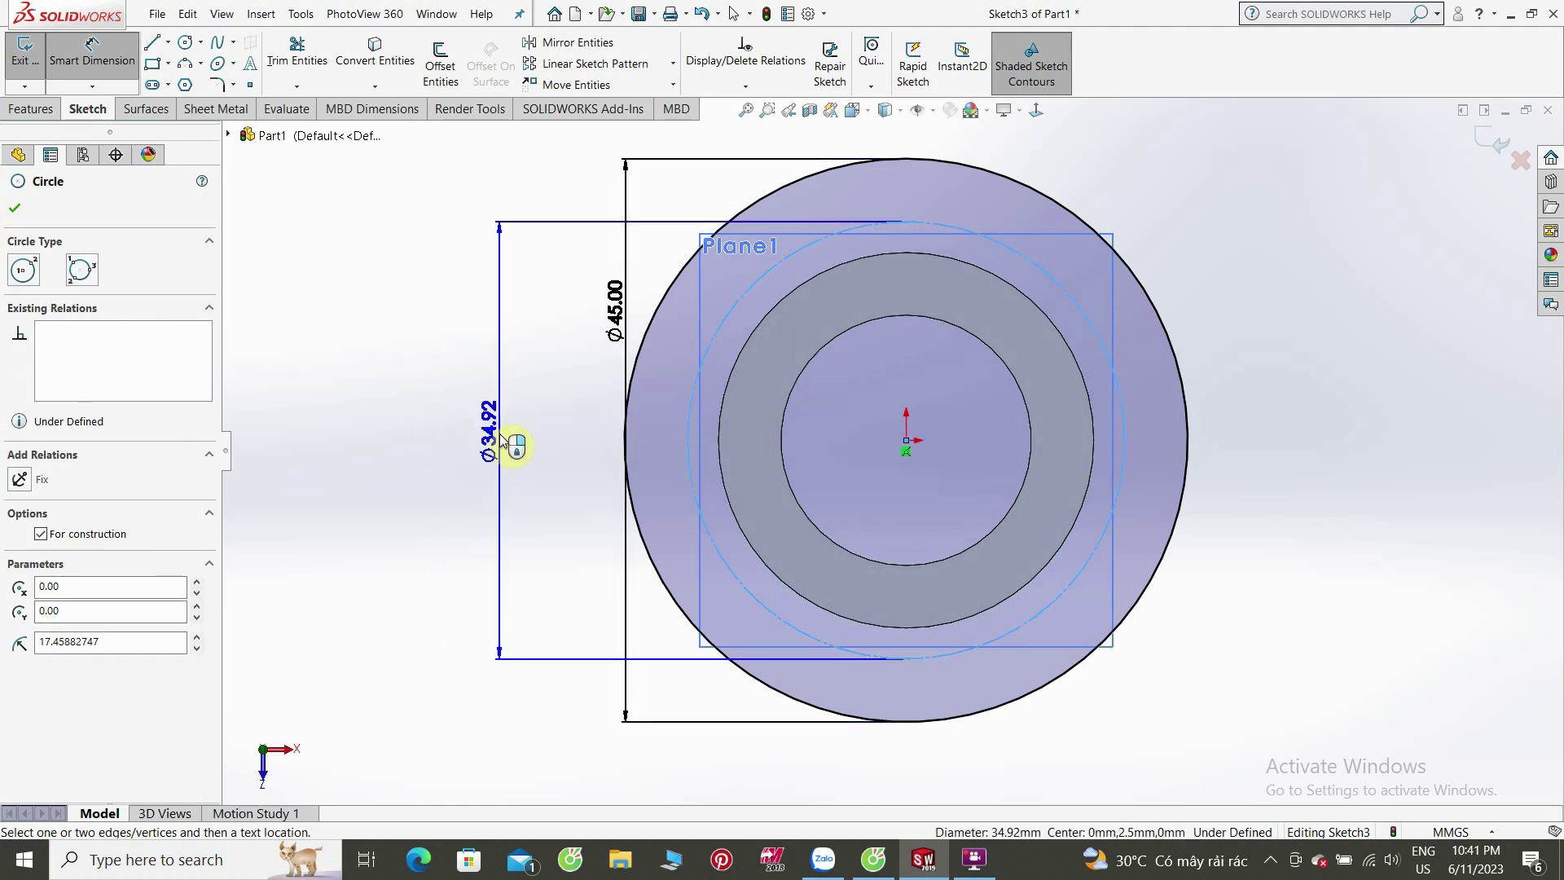
{"action": "left_click", "coordinate": [501, 440]}
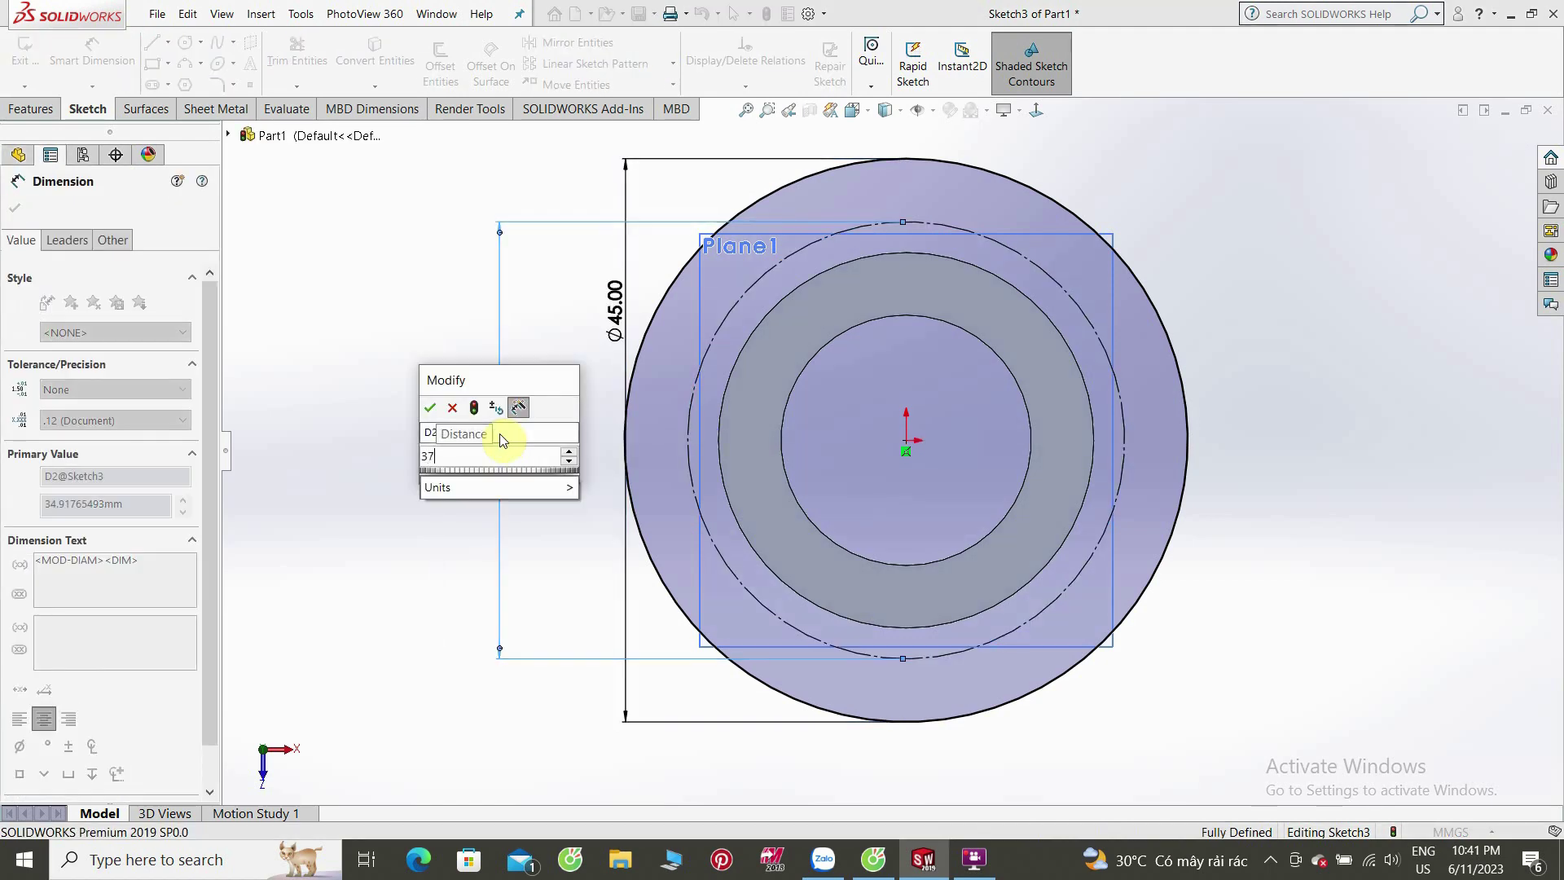
{"action": "key", "text": "Return"}
{"action": "type", "text": "37"}
{"action": "key", "text": "Return"}
{"action": "left_click", "coordinate": [15, 208]}
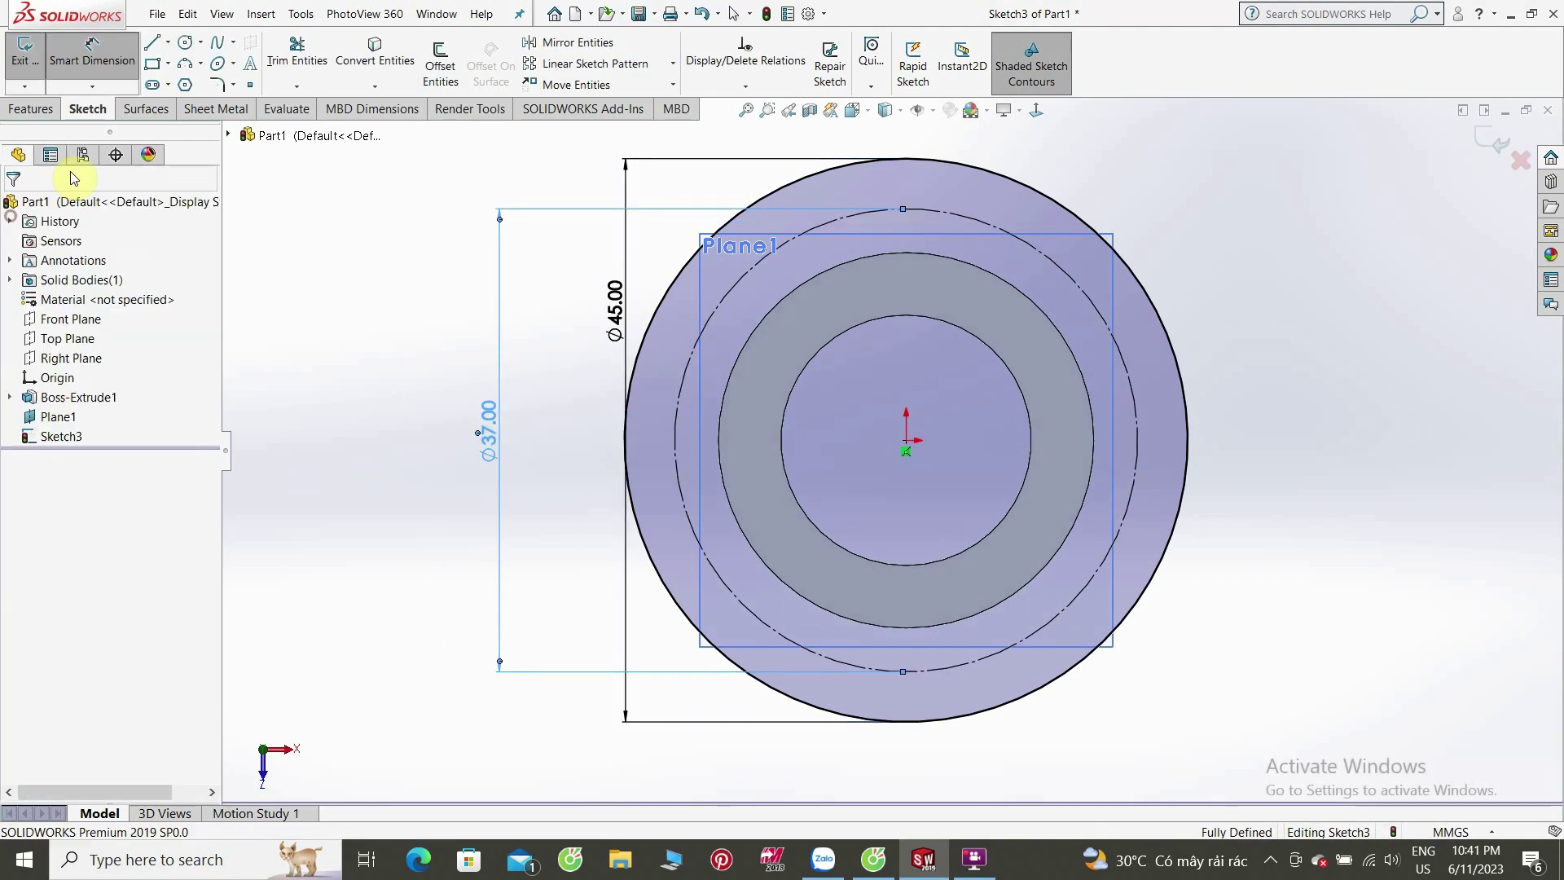
{"action": "left_click", "coordinate": [184, 52]}
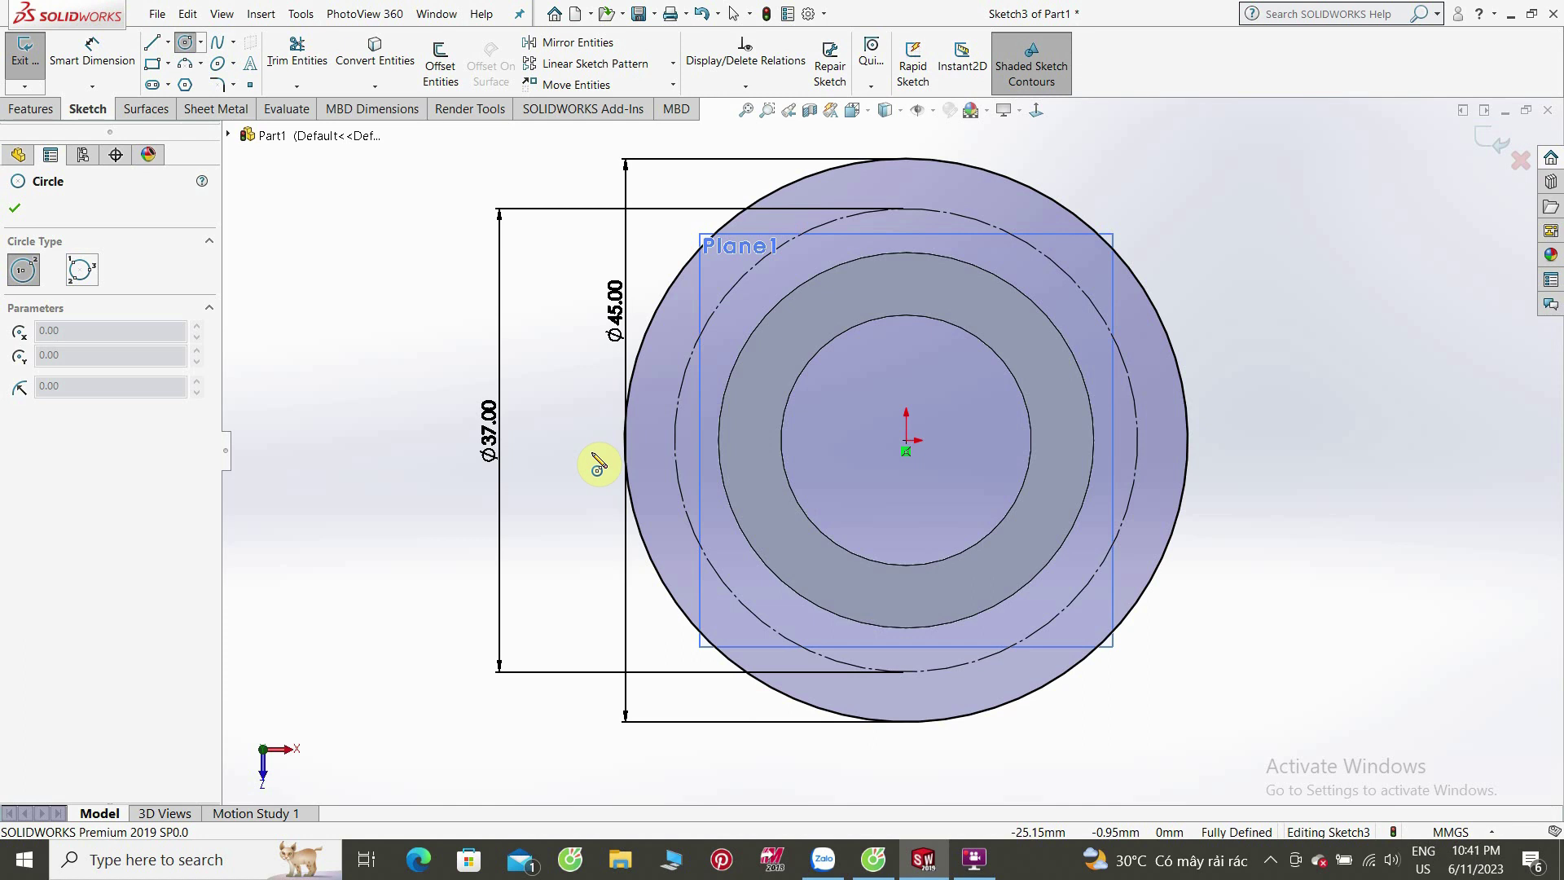
Step: Draw a horizontal line from the flange centre to the right
{"action": "left_click", "coordinate": [151, 43]}
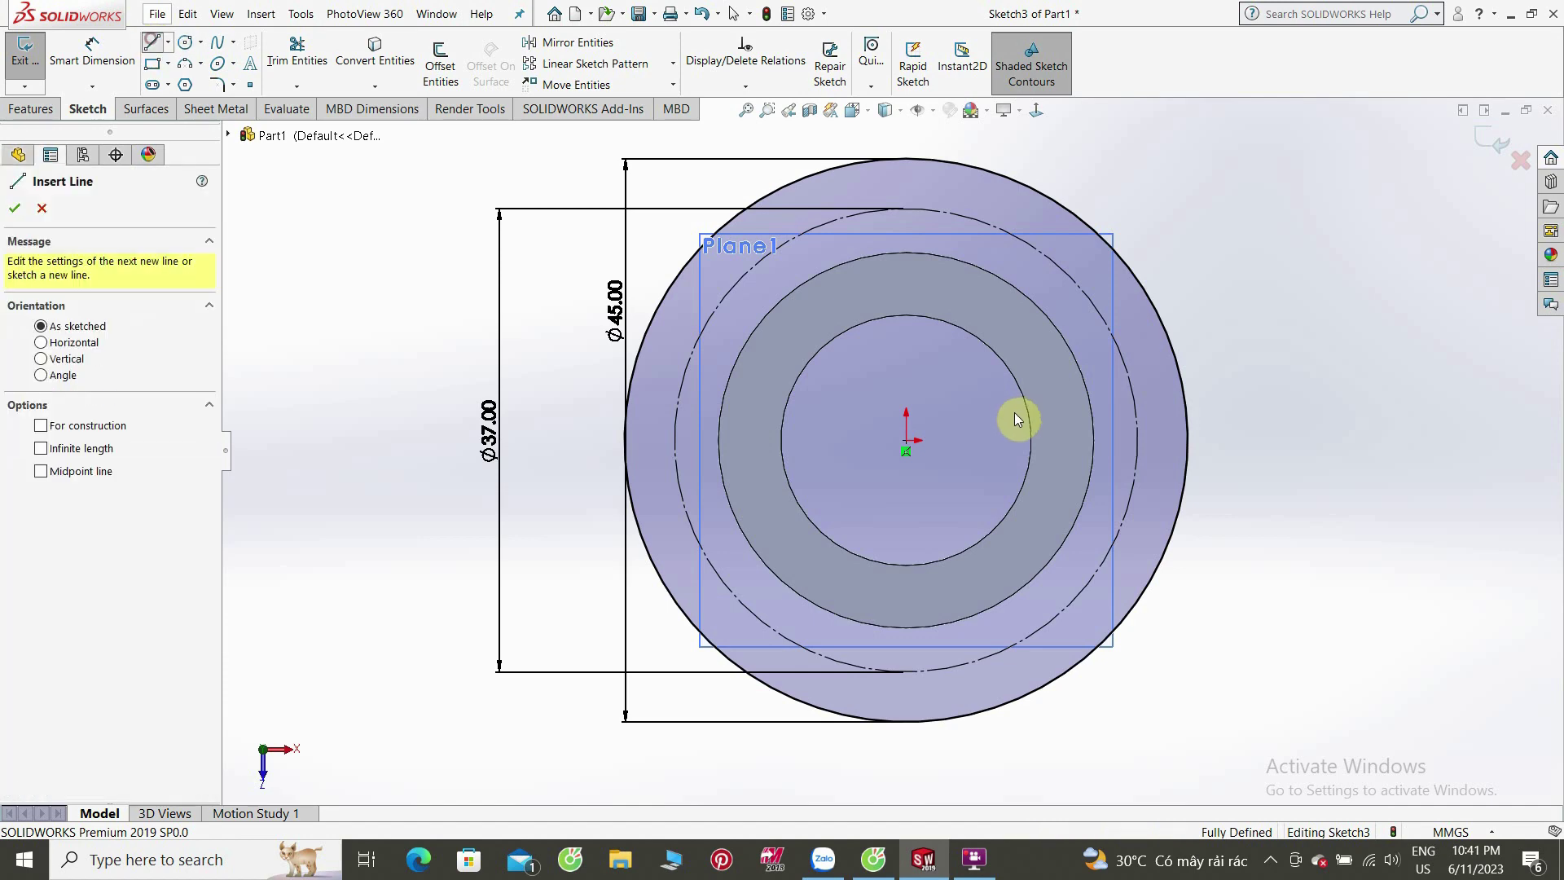
{"action": "left_click", "coordinate": [905, 440]}
{"action": "left_click", "coordinate": [1317, 440]}
{"action": "right_click", "coordinate": [1327, 444]}
{"action": "left_click", "coordinate": [1353, 452]}
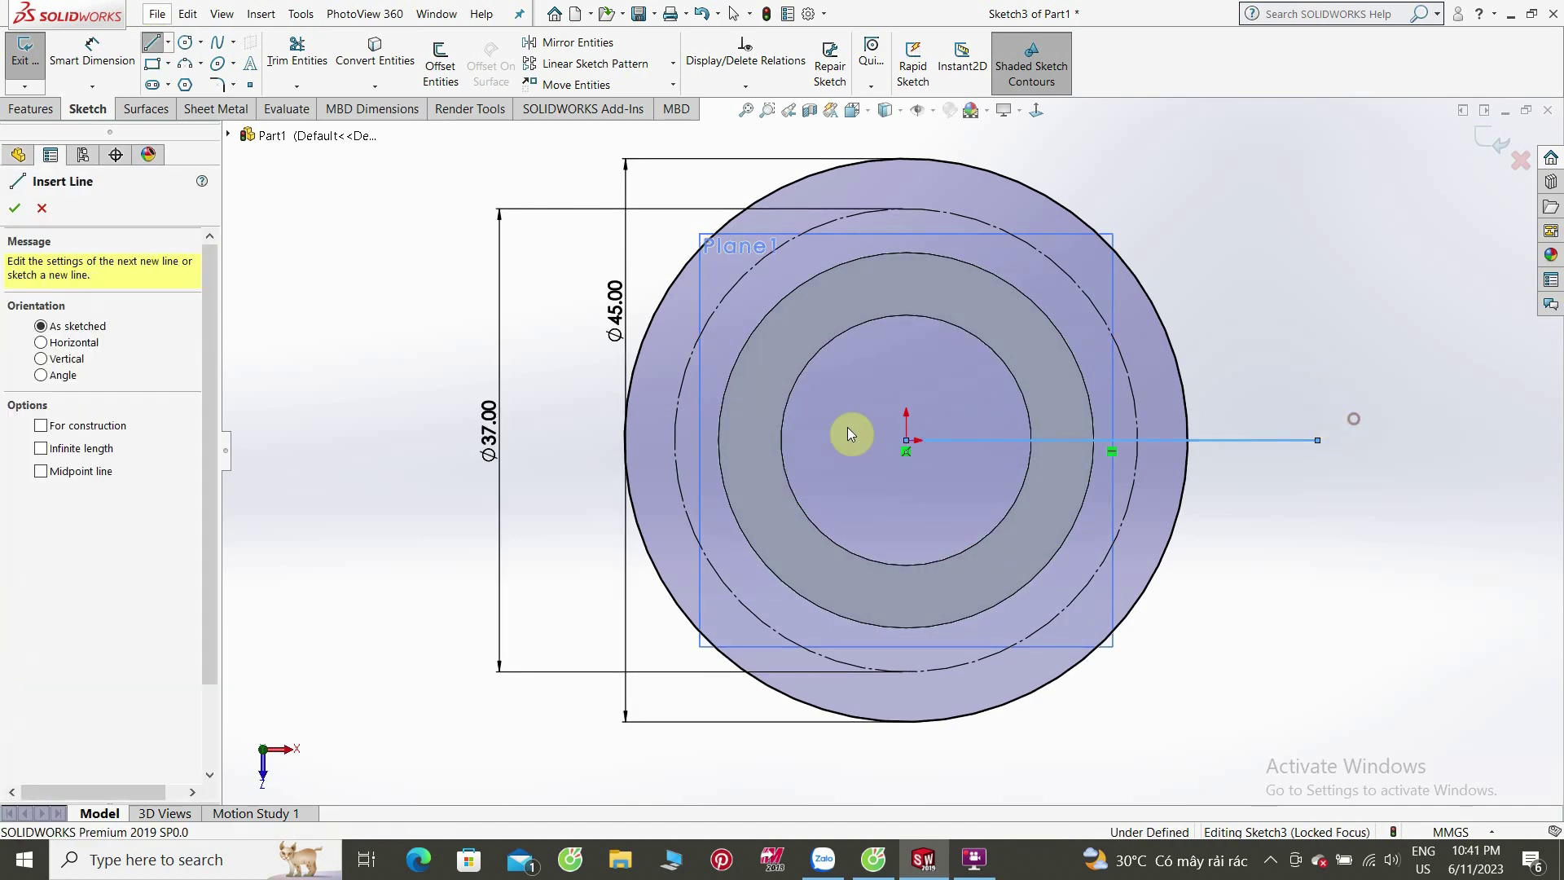
{"action": "key", "text": "Return"}
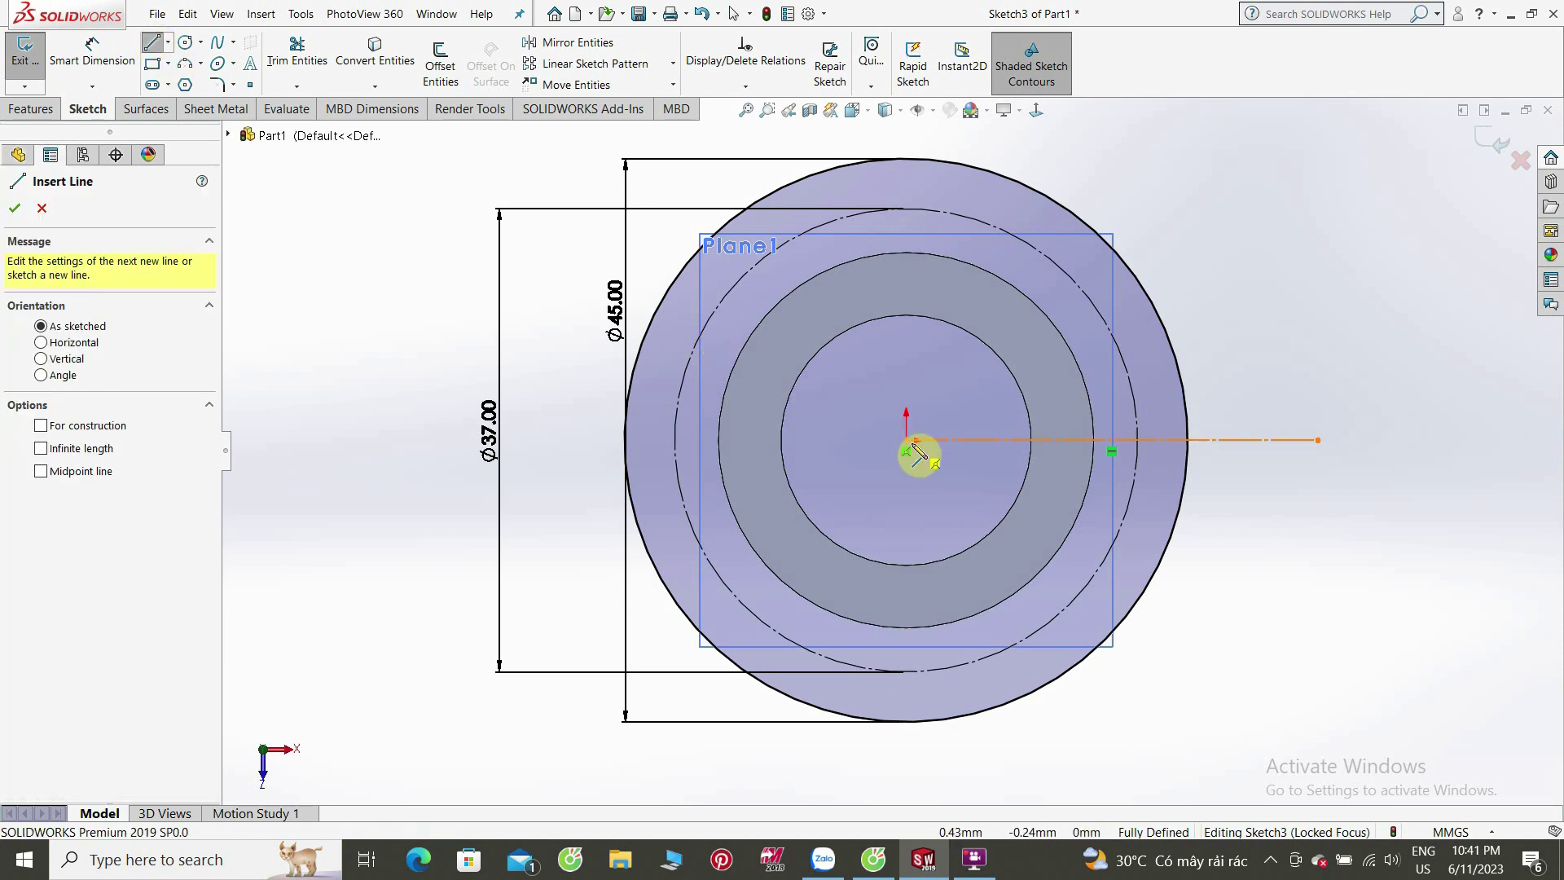
Step: Add an upper construction line from the centre at 45° above the horizontal
{"action": "left_click", "coordinate": [906, 441]}
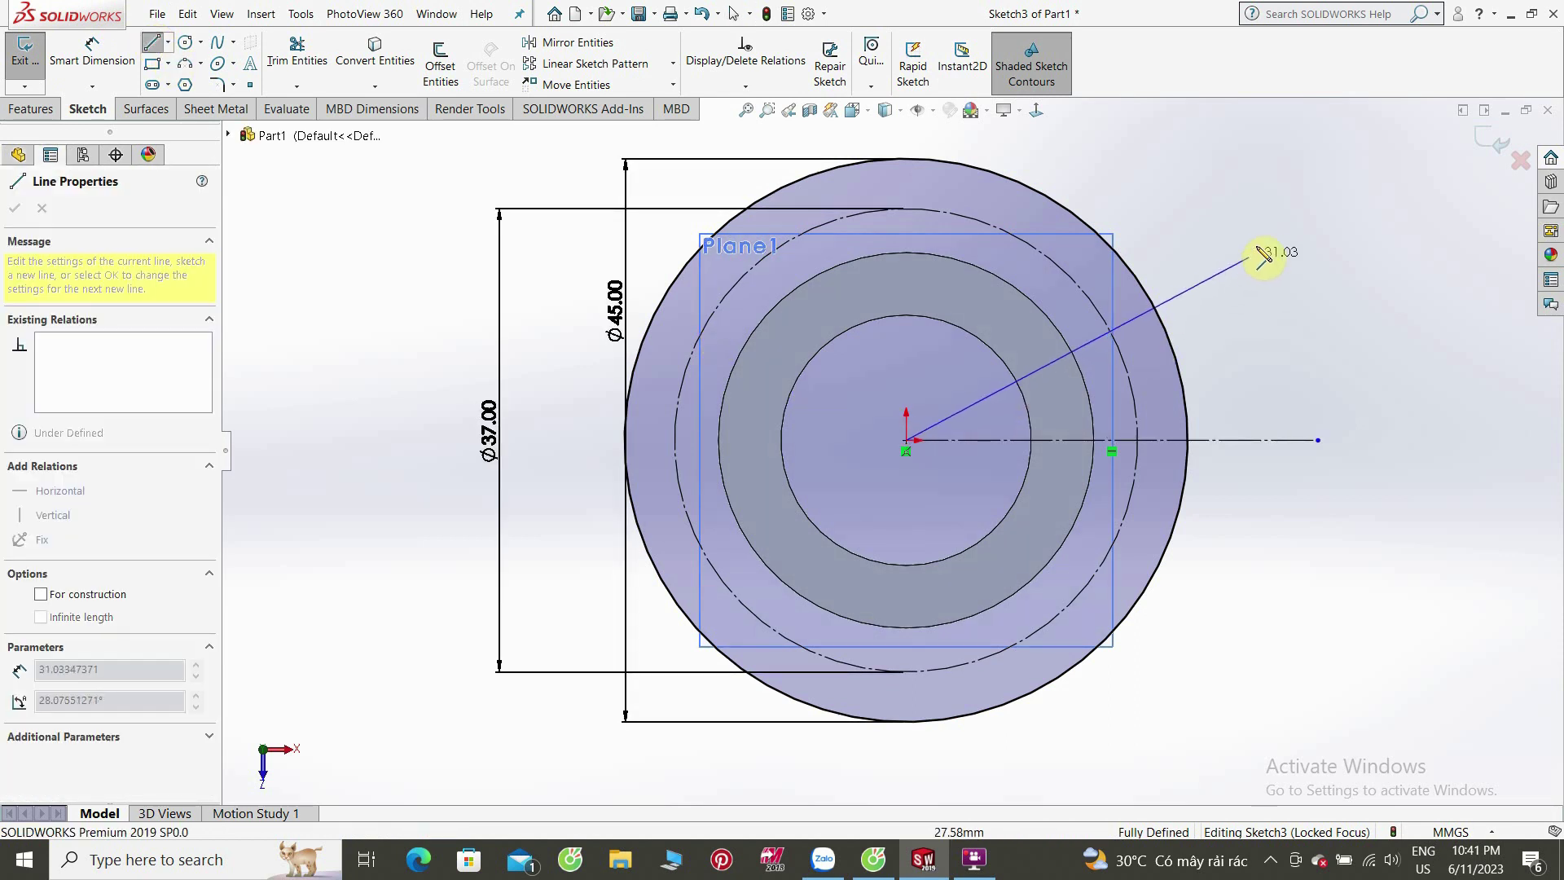
{"action": "left_click", "coordinate": [1253, 209]}
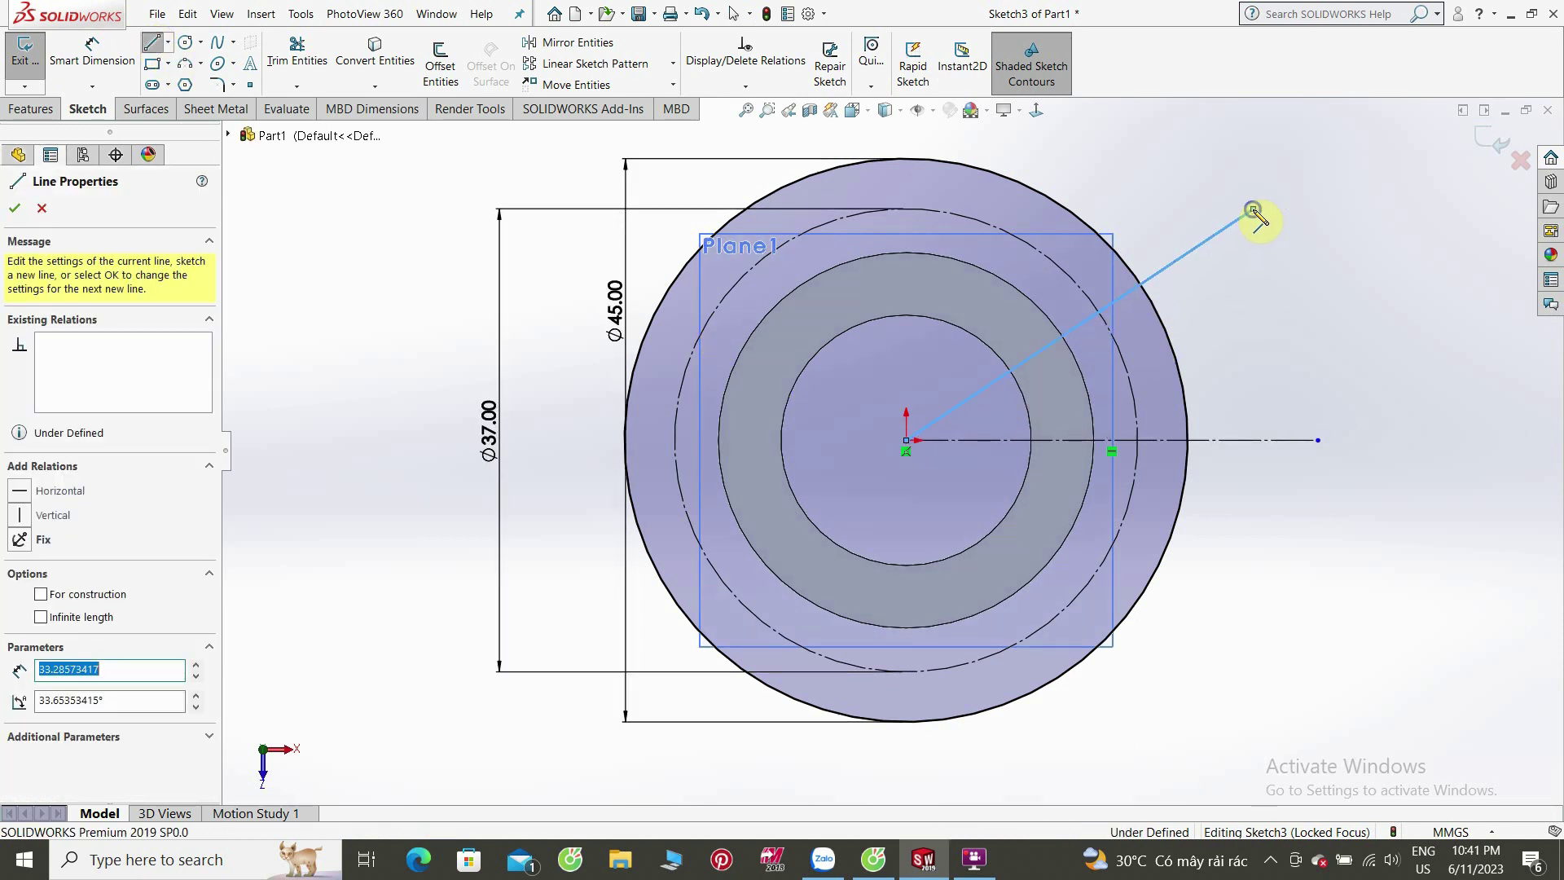
{"action": "right_click", "coordinate": [1254, 211]}
{"action": "left_click", "coordinate": [1290, 189]}
{"action": "key", "text": "Escape"}
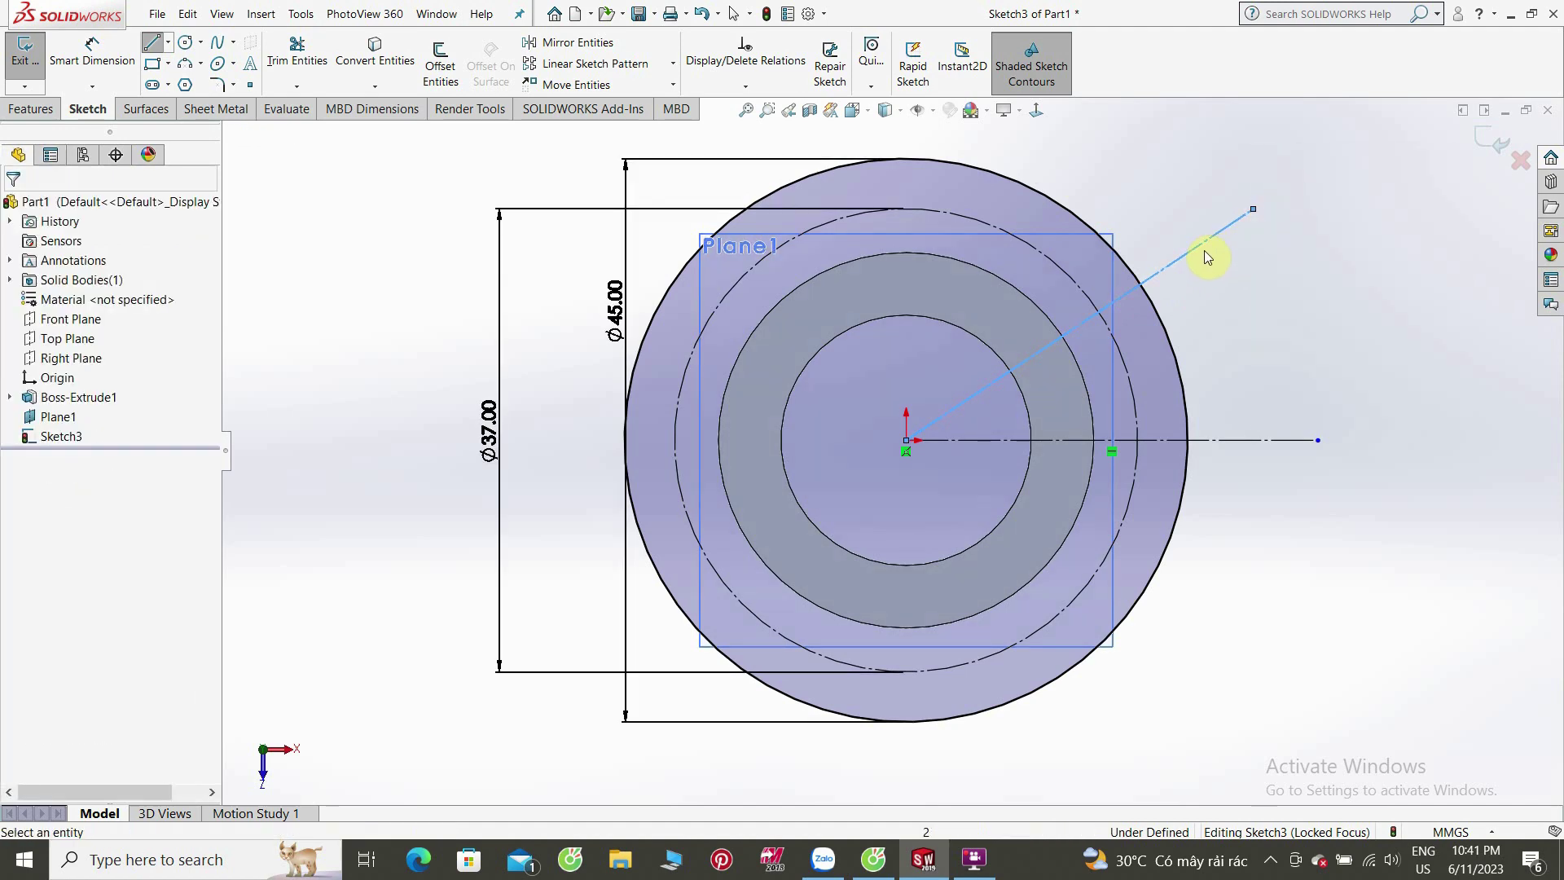
{"action": "left_click", "coordinate": [96, 64]}
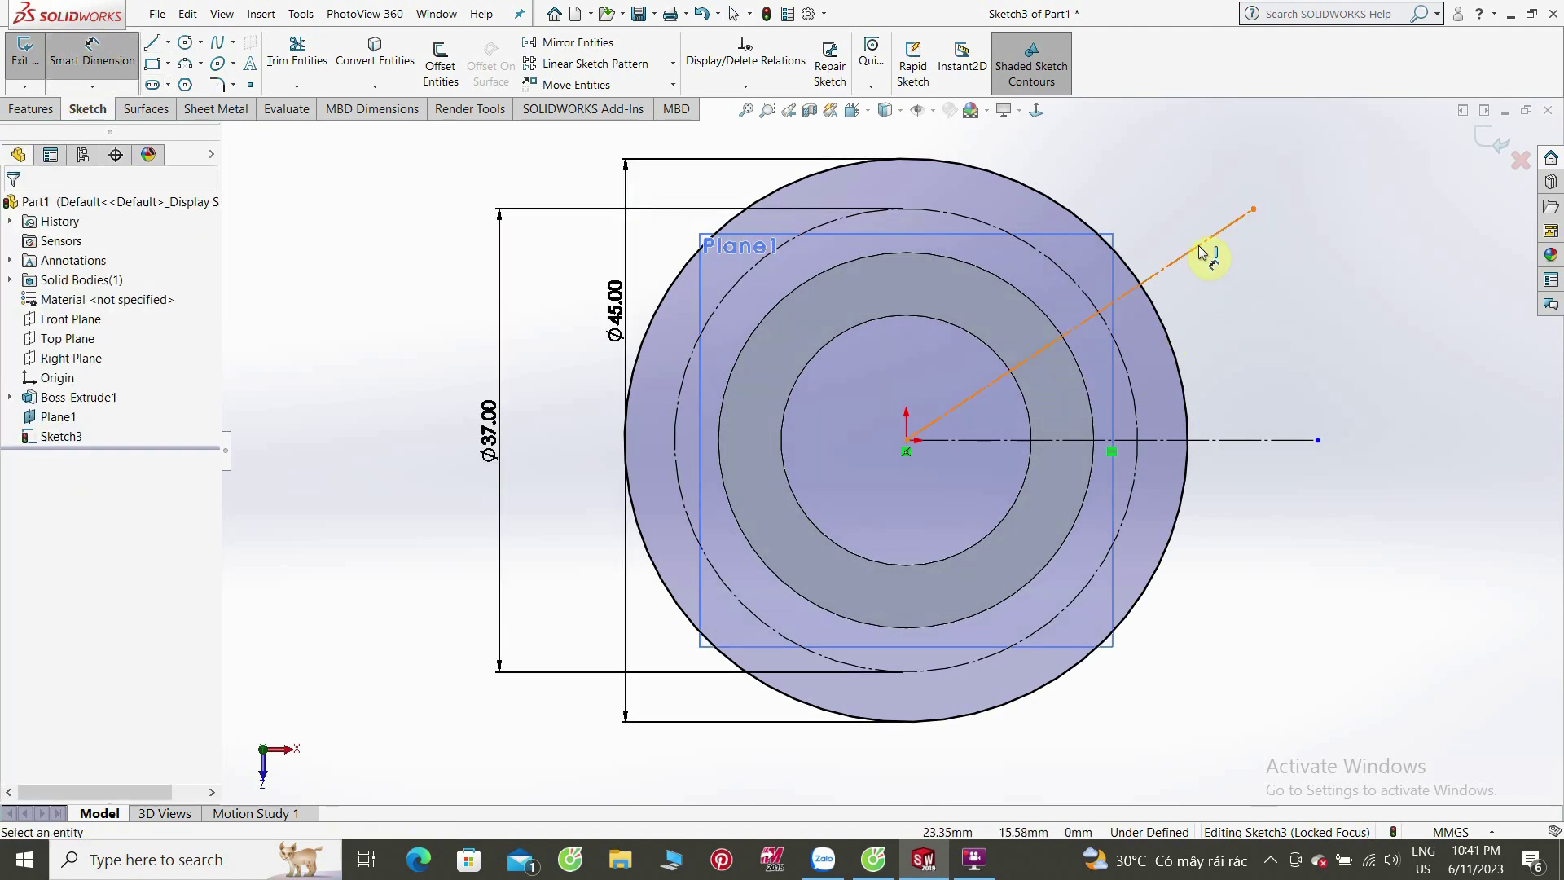
{"action": "left_click", "coordinate": [1205, 244]}
{"action": "left_click", "coordinate": [1240, 444]}
{"action": "left_click", "coordinate": [1254, 382]}
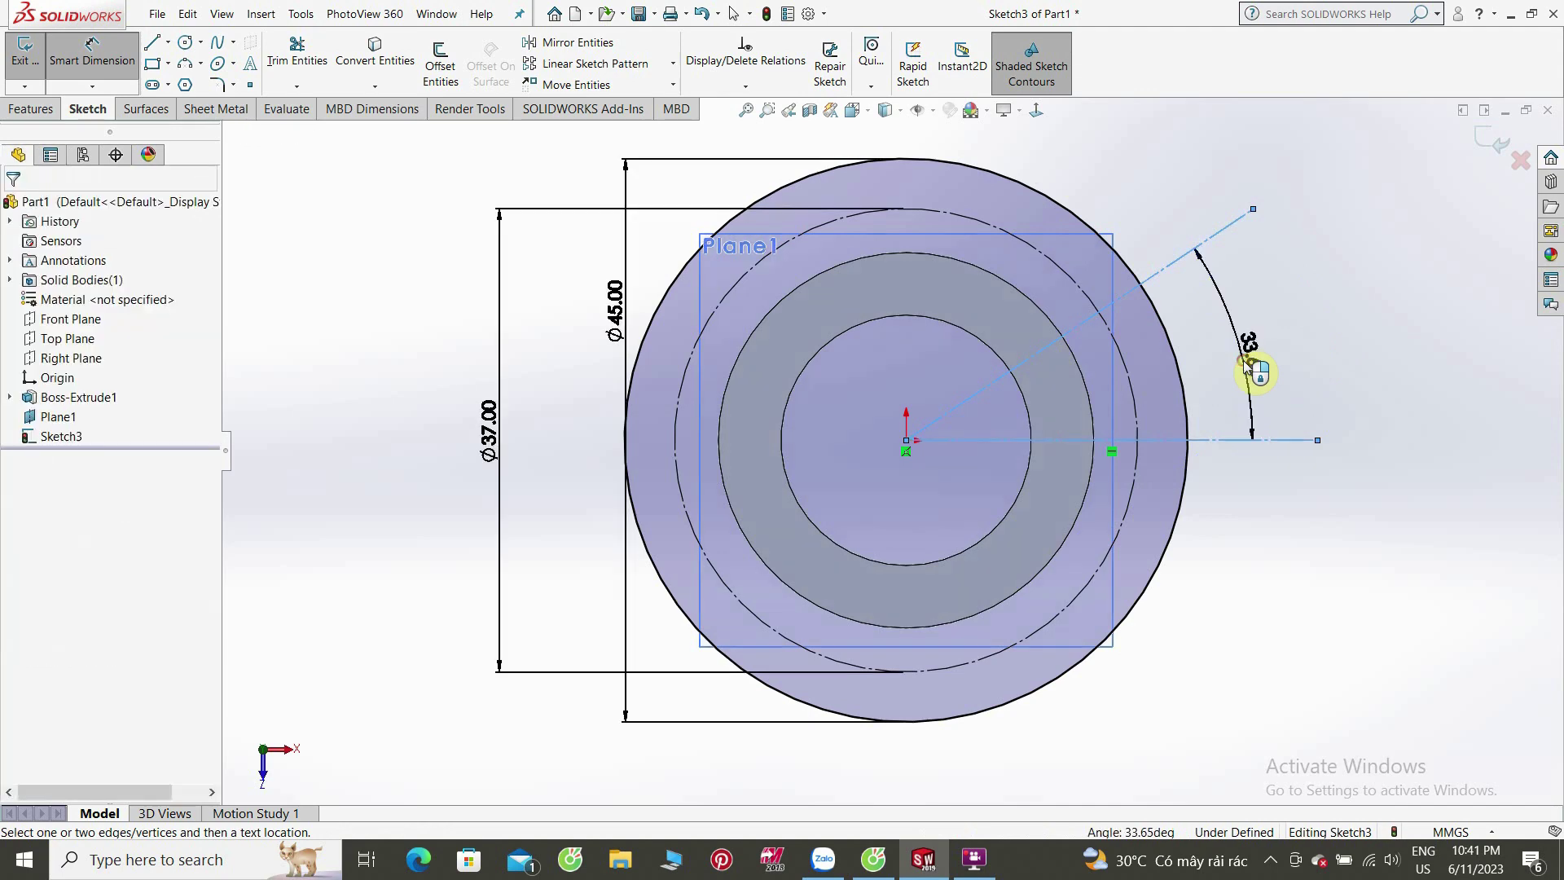
{"action": "type", "text": "45"}
{"action": "key", "text": "Return"}
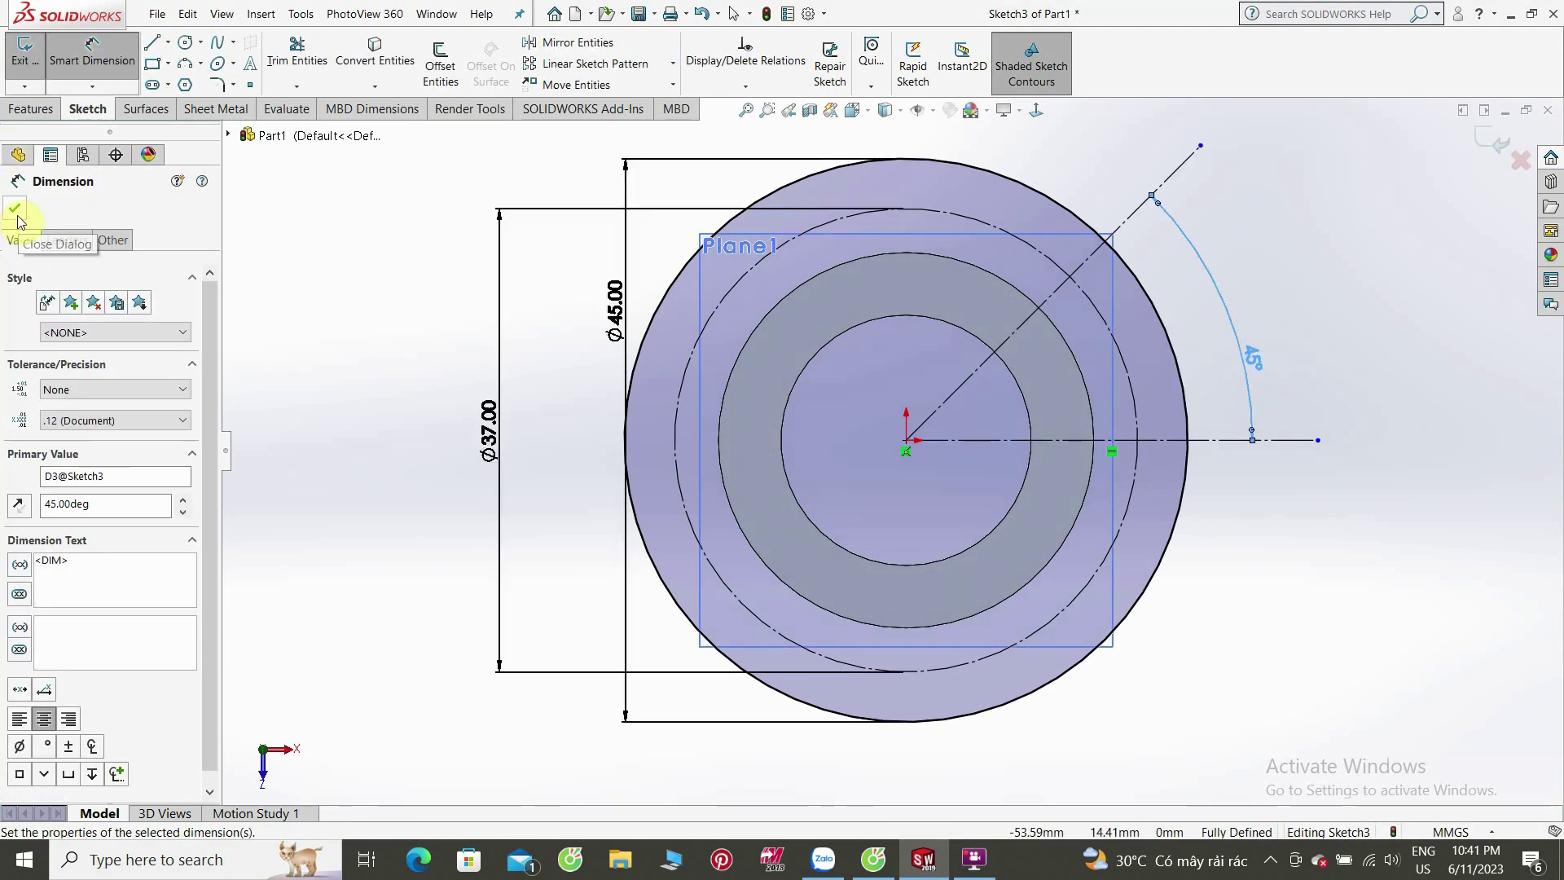
Step: Draw a lower angled line and a vertical construction line from the centre
{"action": "key", "text": "l"}
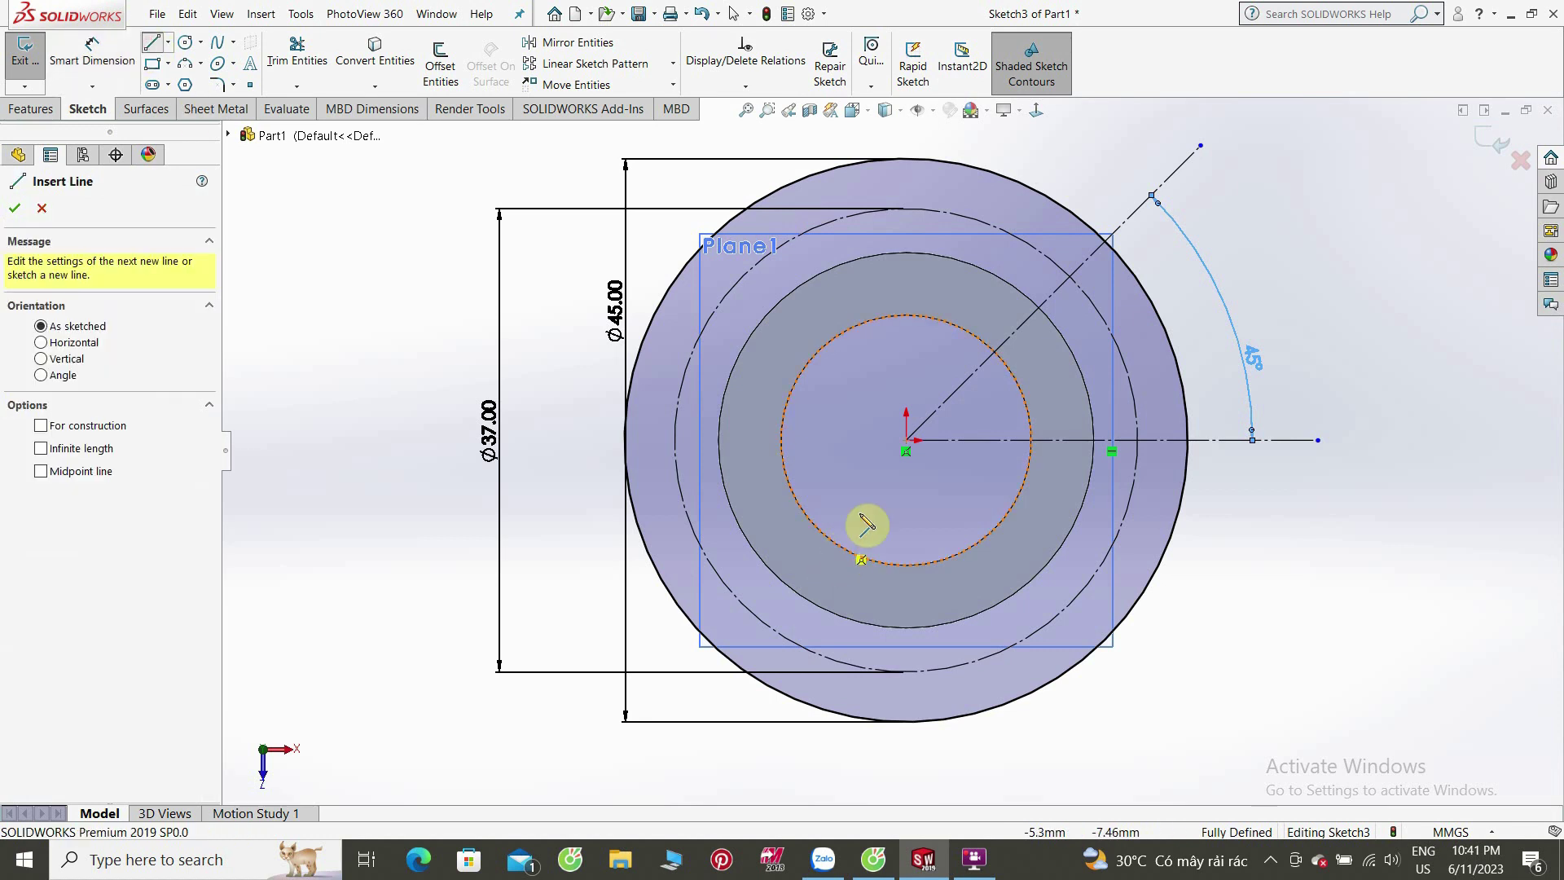
{"action": "left_click", "coordinate": [906, 440]}
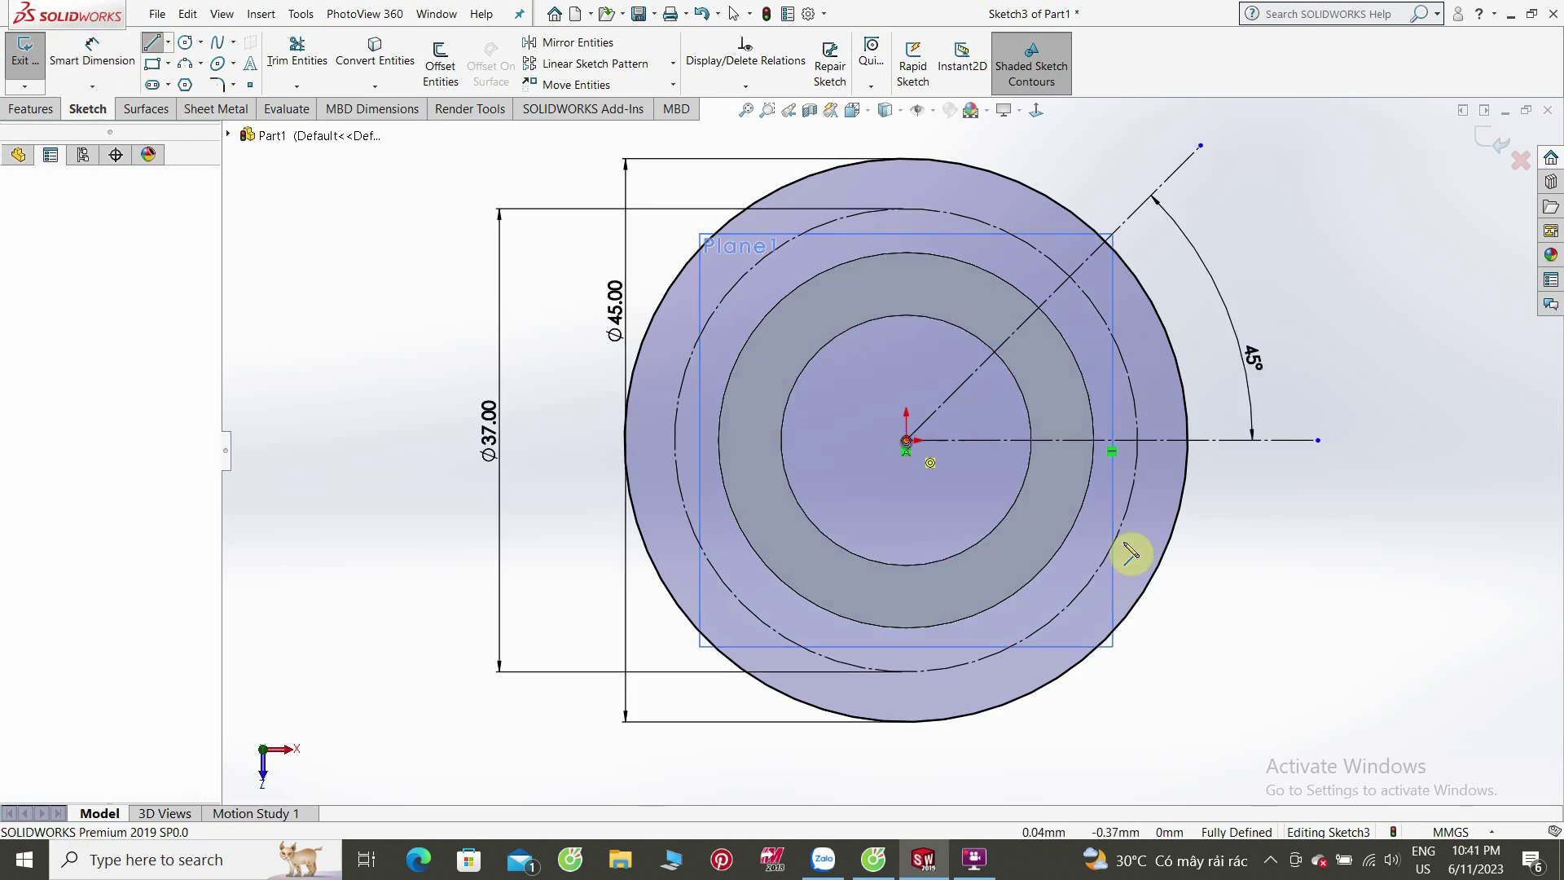
{"action": "right_click", "coordinate": [1254, 649]}
{"action": "left_click", "coordinate": [1264, 649]}
{"action": "key", "text": "Escape"}
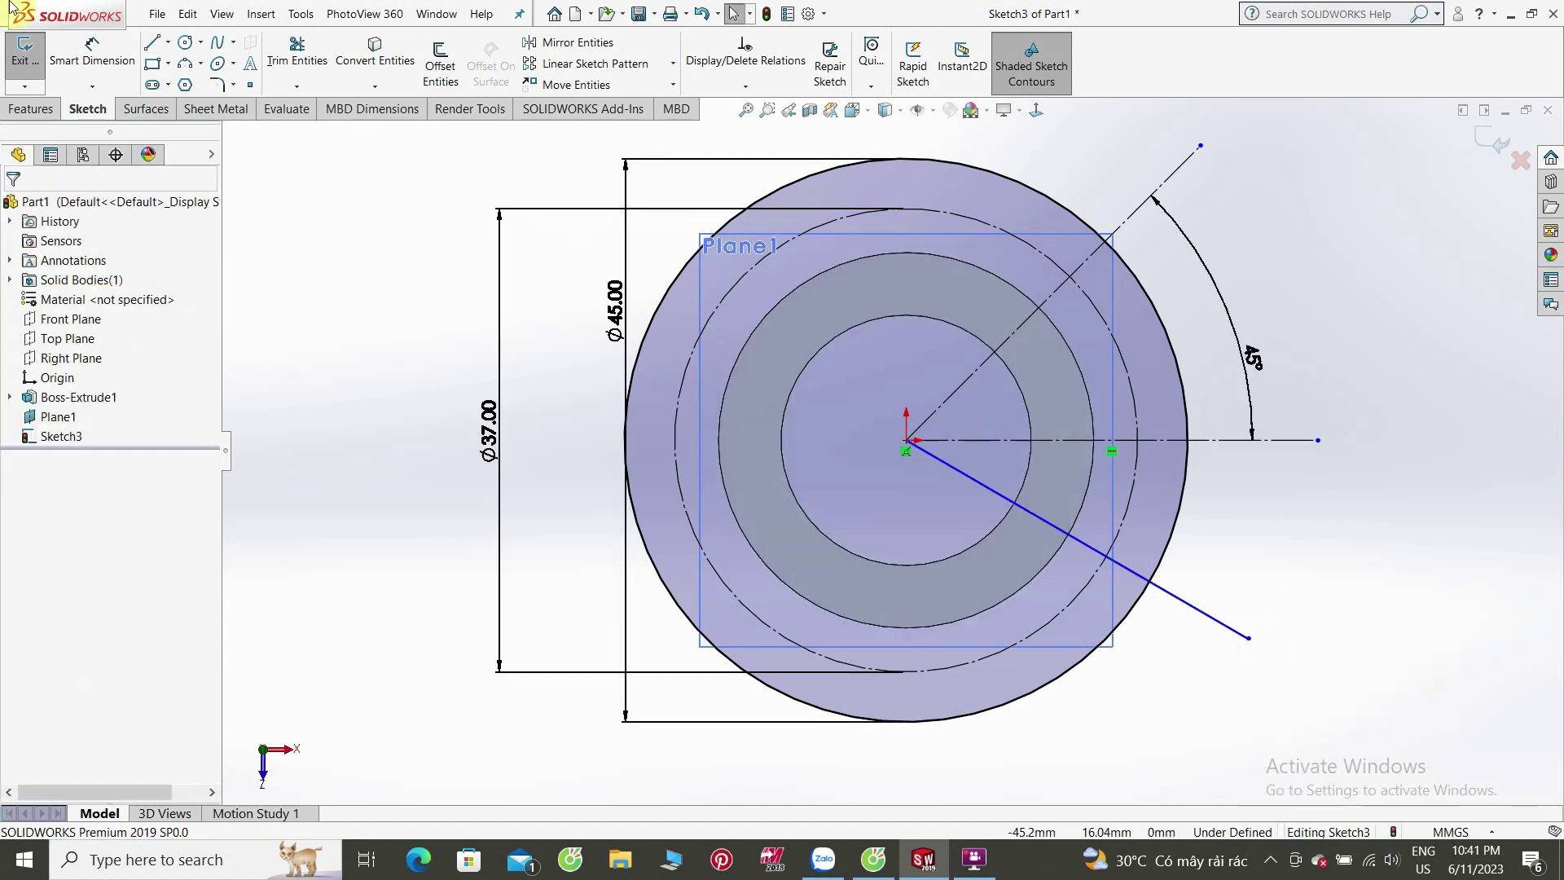
{"action": "left_click", "coordinate": [155, 44]}
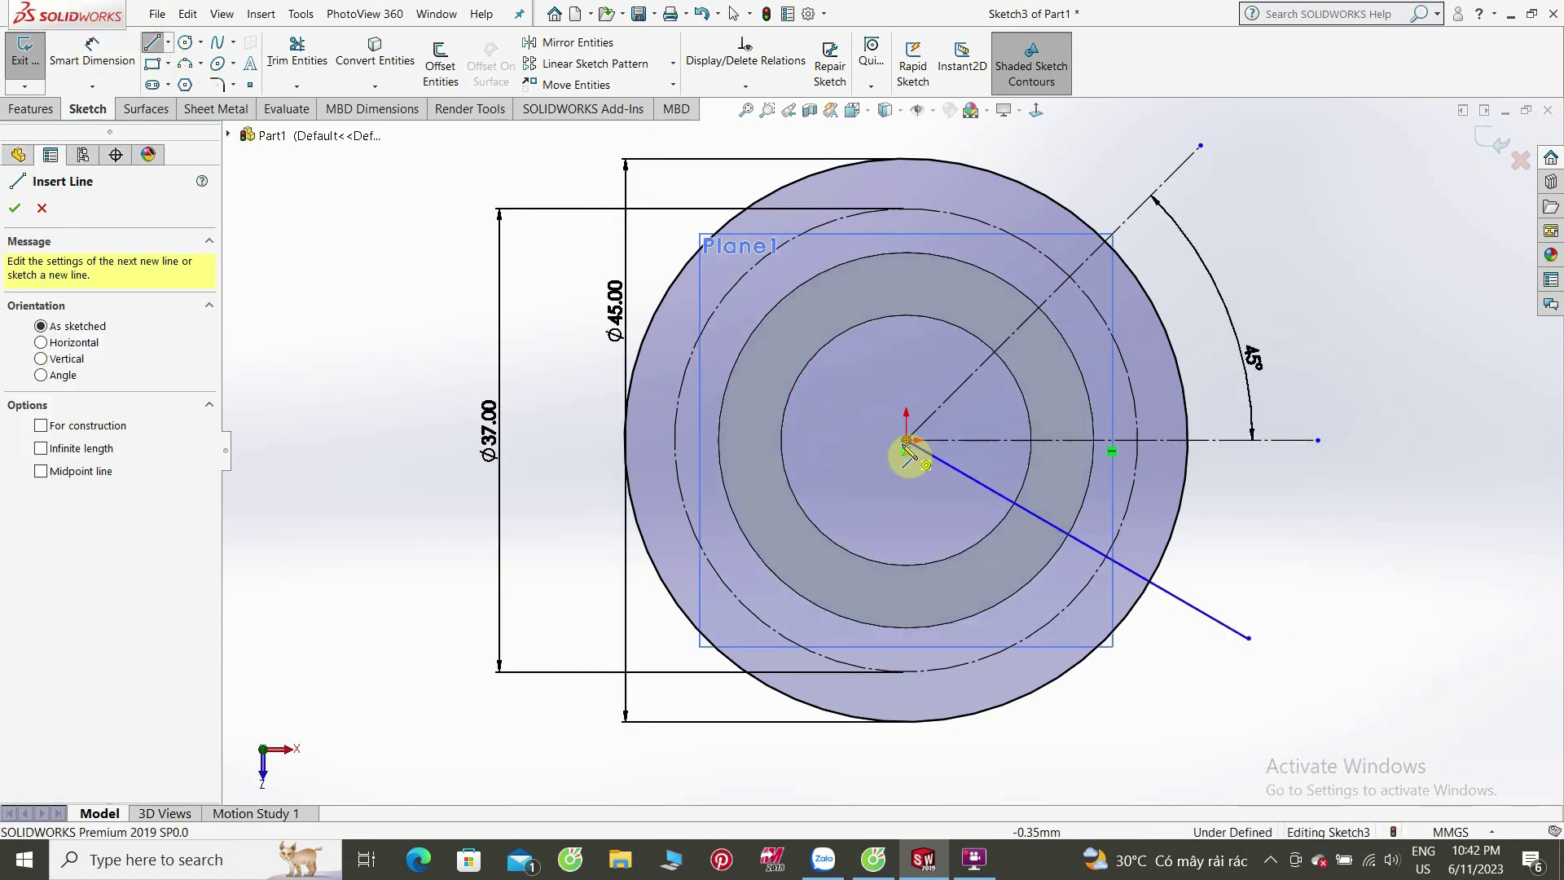
{"action": "left_click_drag", "start_coordinate": [910, 449], "coordinate": [910, 151]}
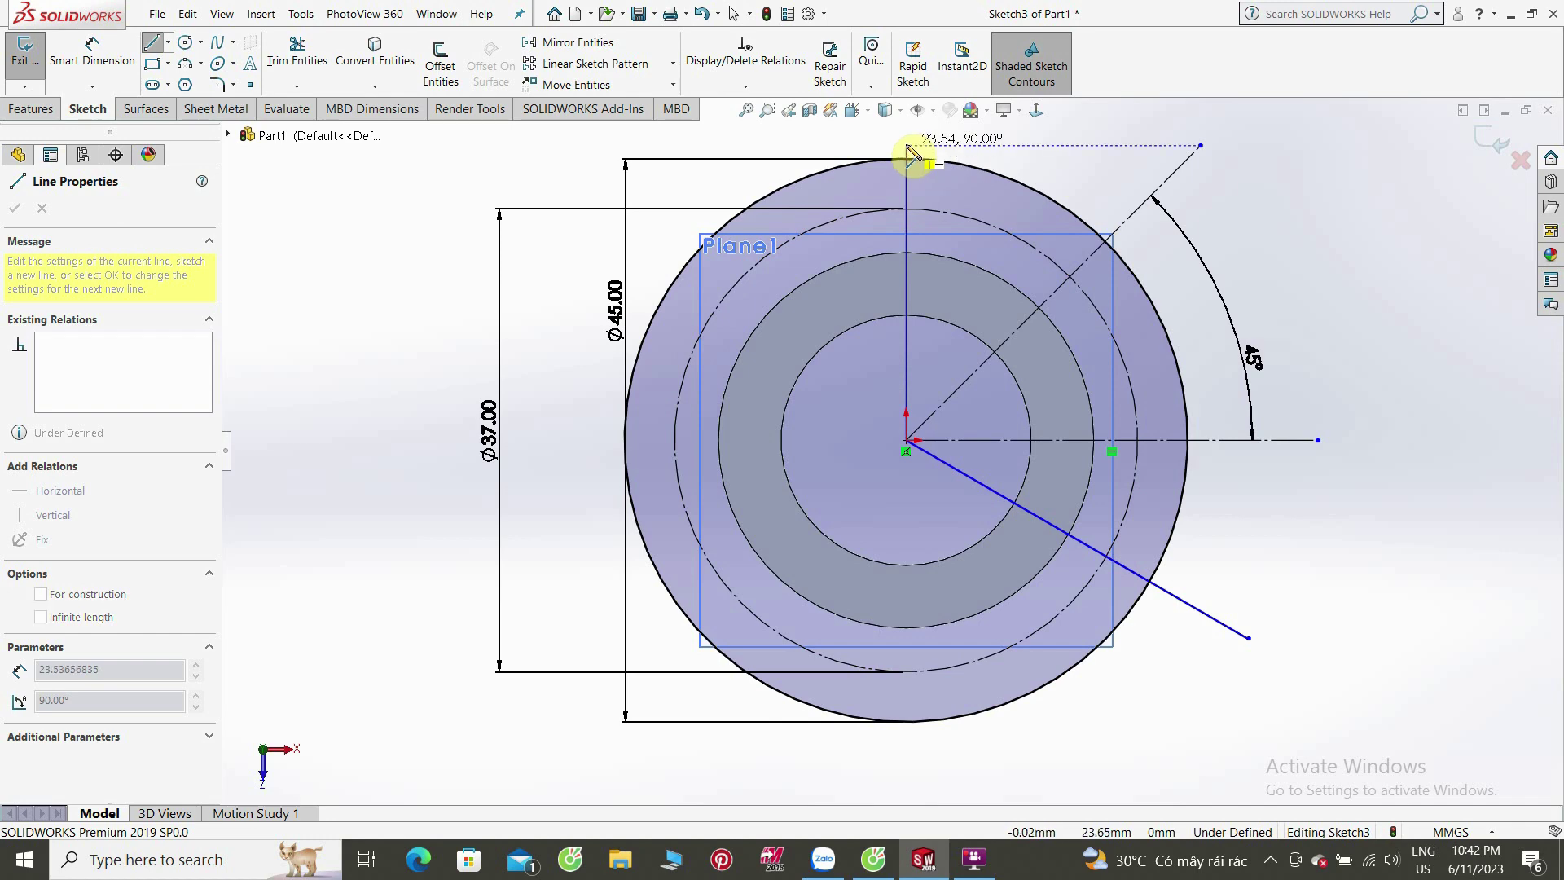
{"action": "right_click", "coordinate": [910, 150]}
{"action": "left_click", "coordinate": [925, 157]}
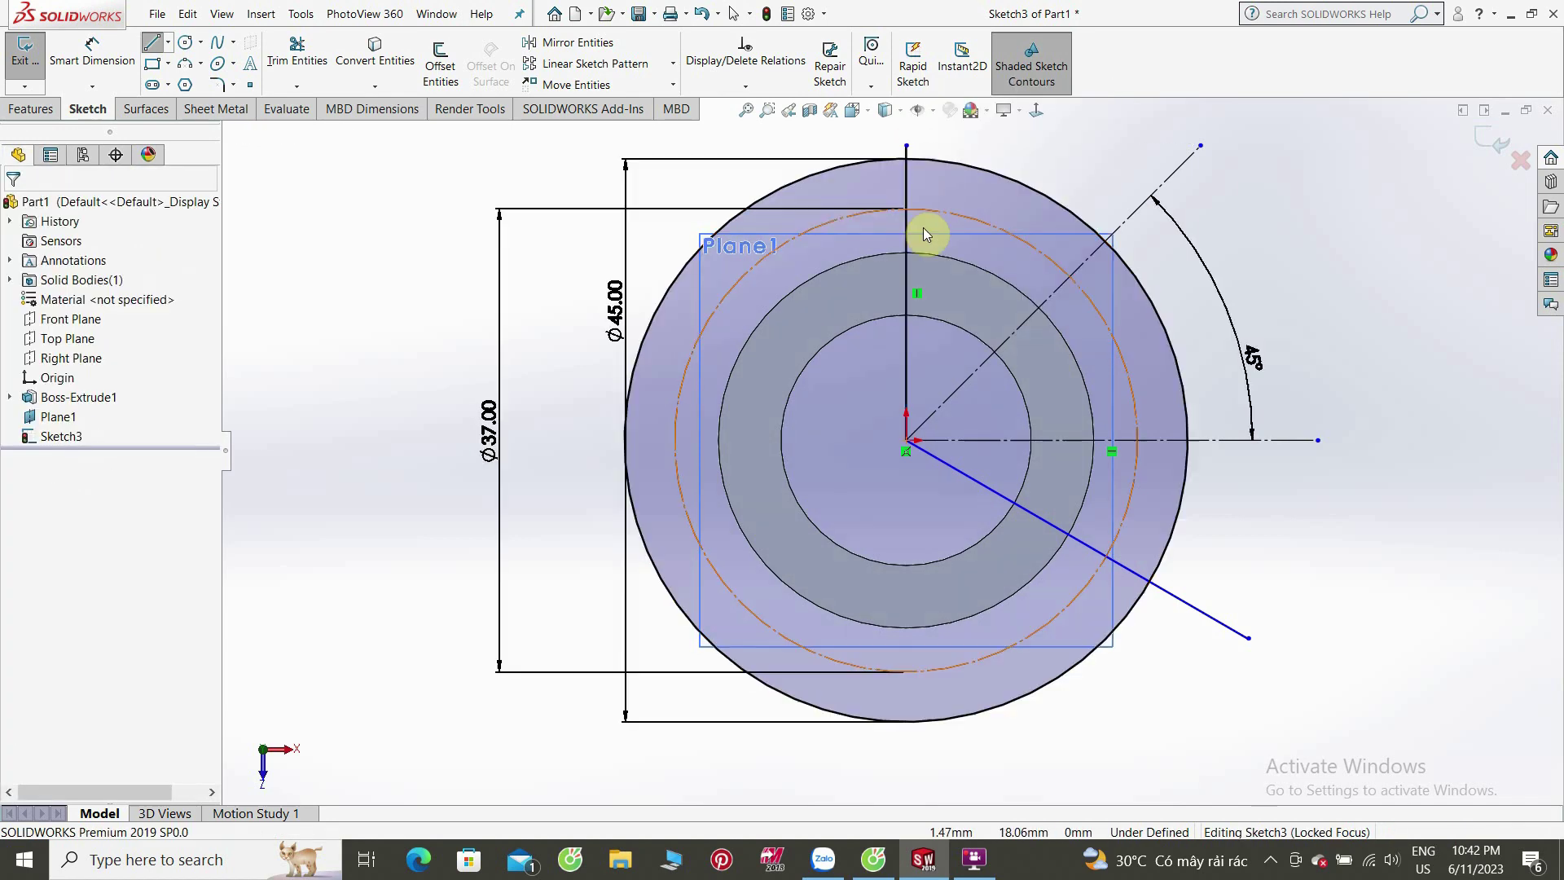
{"action": "left_click", "coordinate": [910, 231]}
{"action": "right_click", "coordinate": [912, 232]}
{"action": "left_click", "coordinate": [931, 200]}
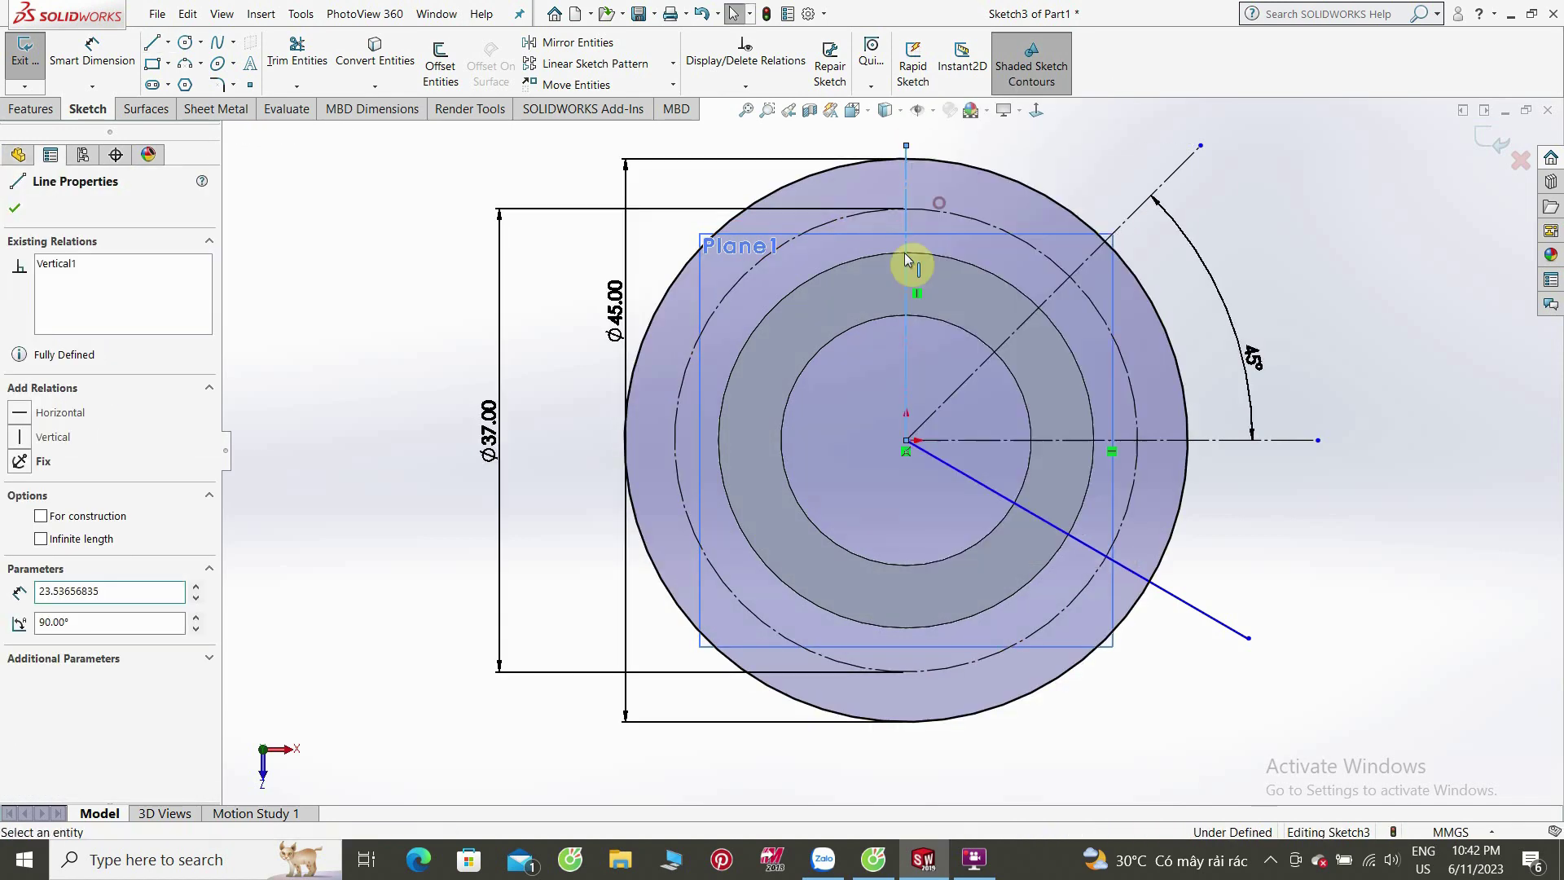
Step: Make the lower line construction and dimension it 45° below the horizontal
{"action": "right_click", "coordinate": [1176, 604]}
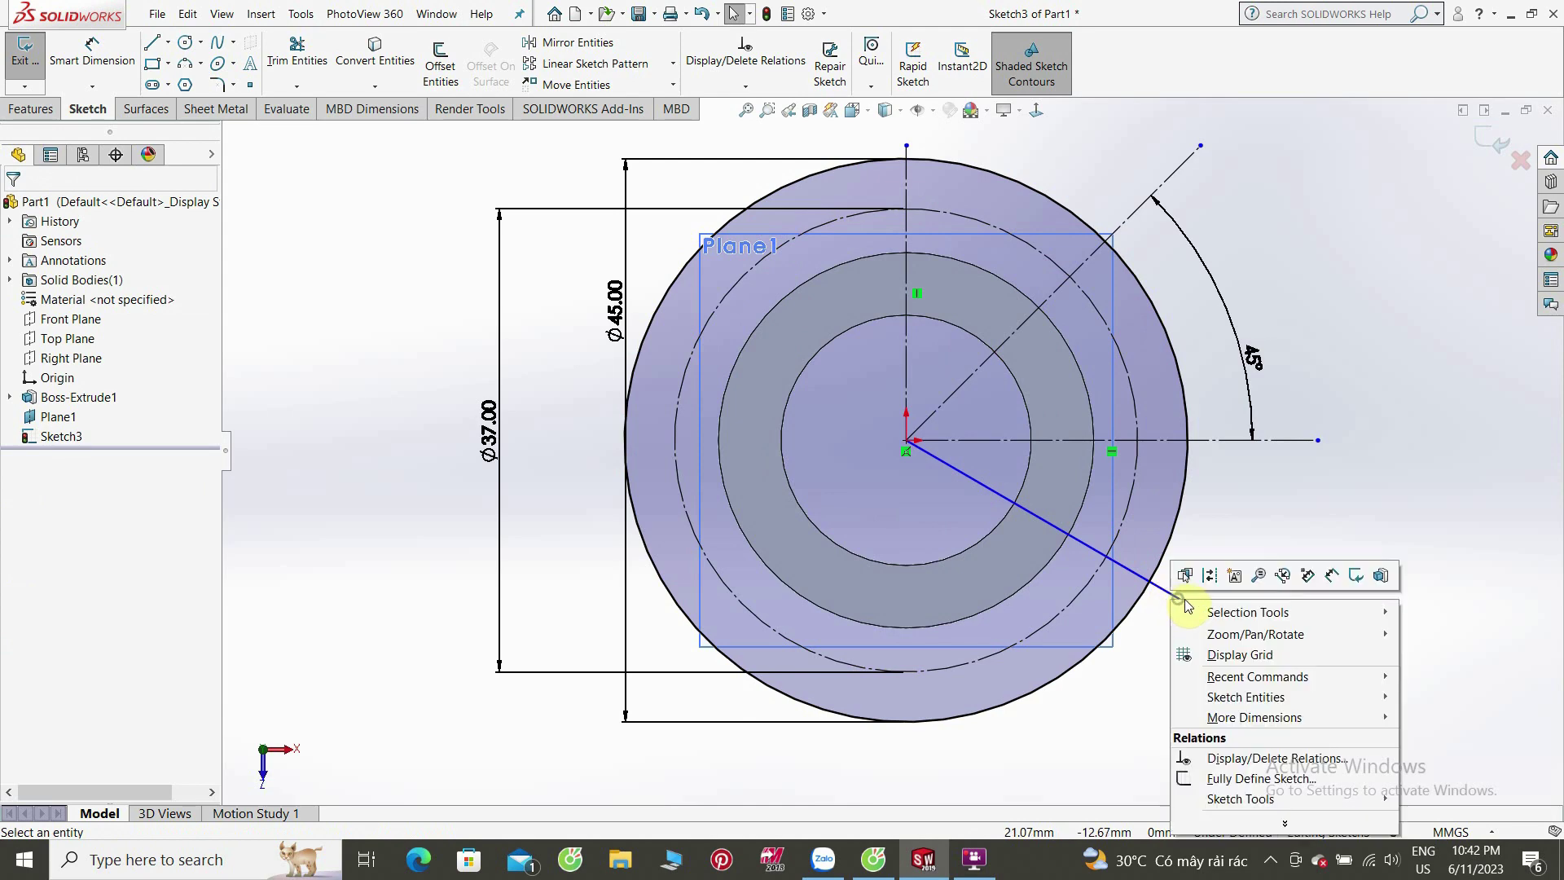
{"action": "left_click", "coordinate": [1220, 533]}
{"action": "right_click", "coordinate": [1181, 597]}
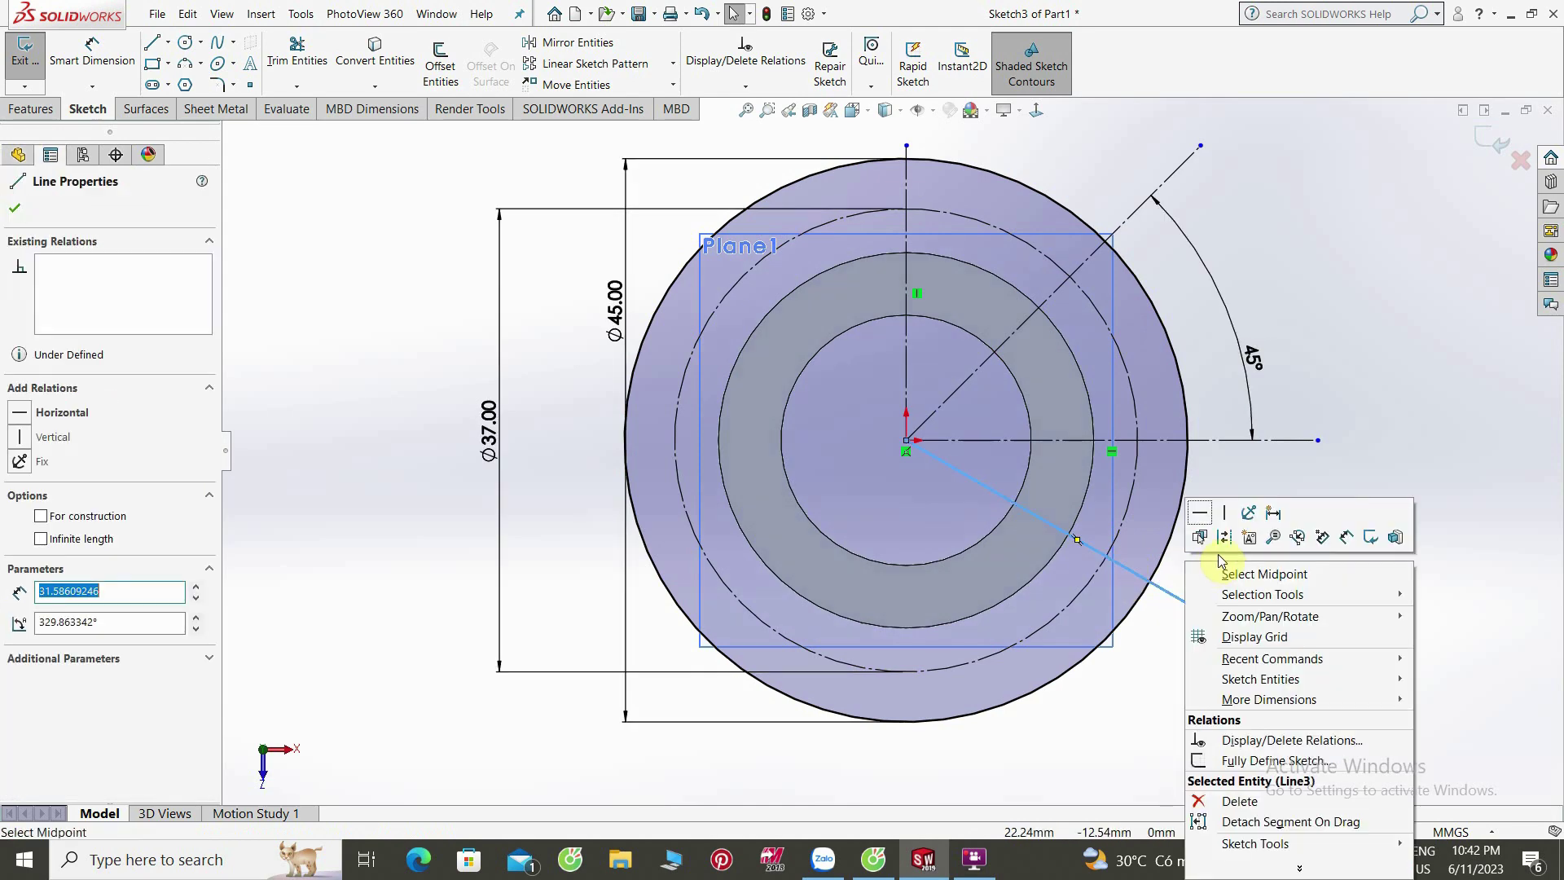
{"action": "left_click", "coordinate": [1197, 513]}
{"action": "left_click", "coordinate": [89, 53]}
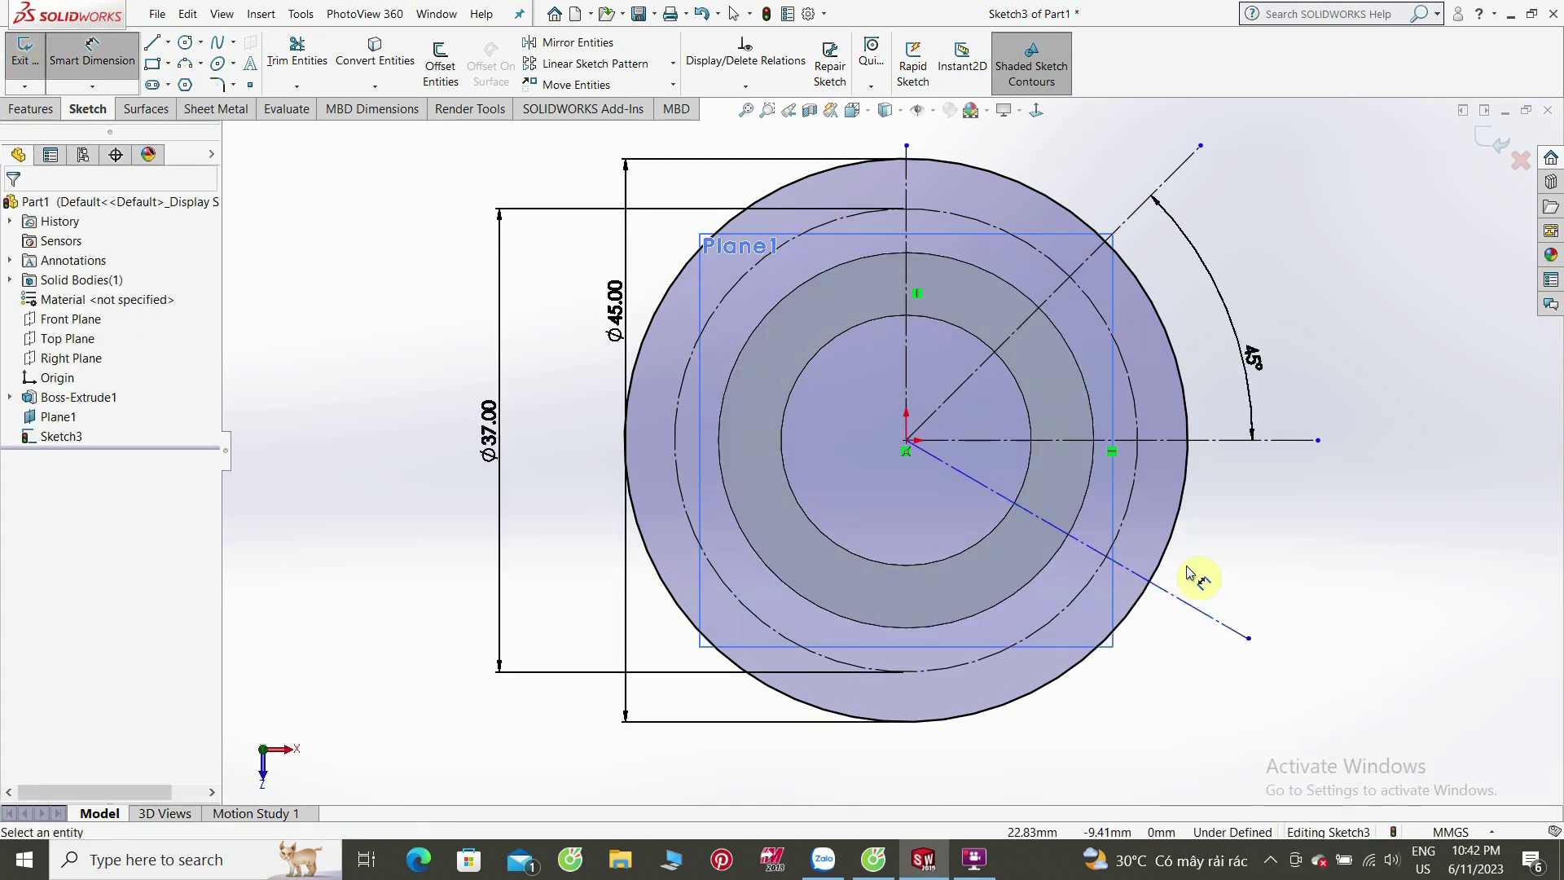
{"action": "left_click", "coordinate": [1190, 609]}
{"action": "left_click", "coordinate": [1228, 441]}
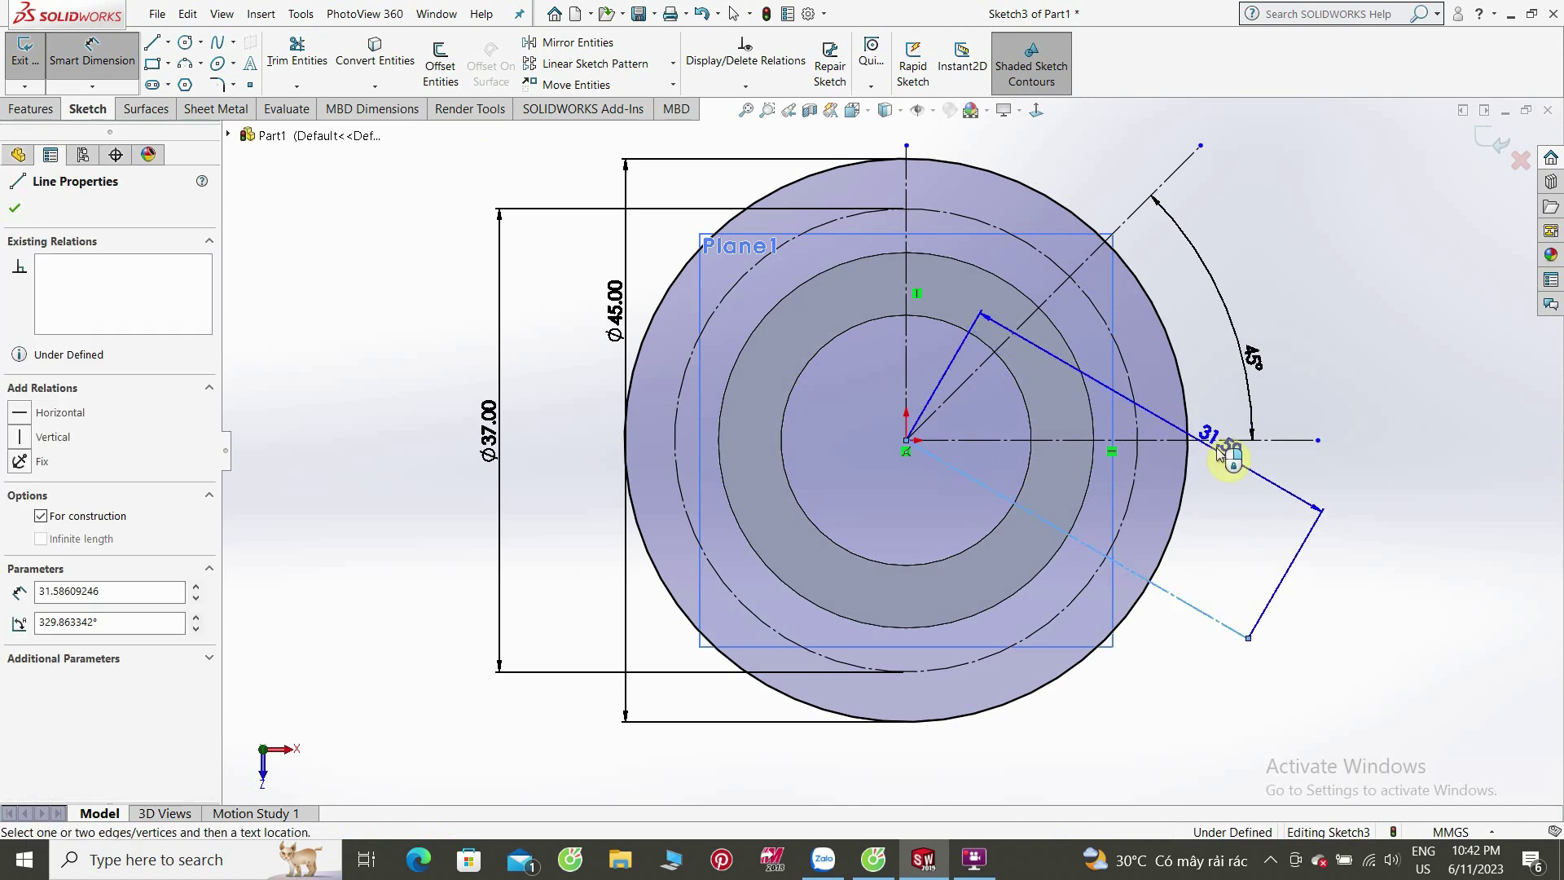
{"action": "left_click", "coordinate": [1257, 553]}
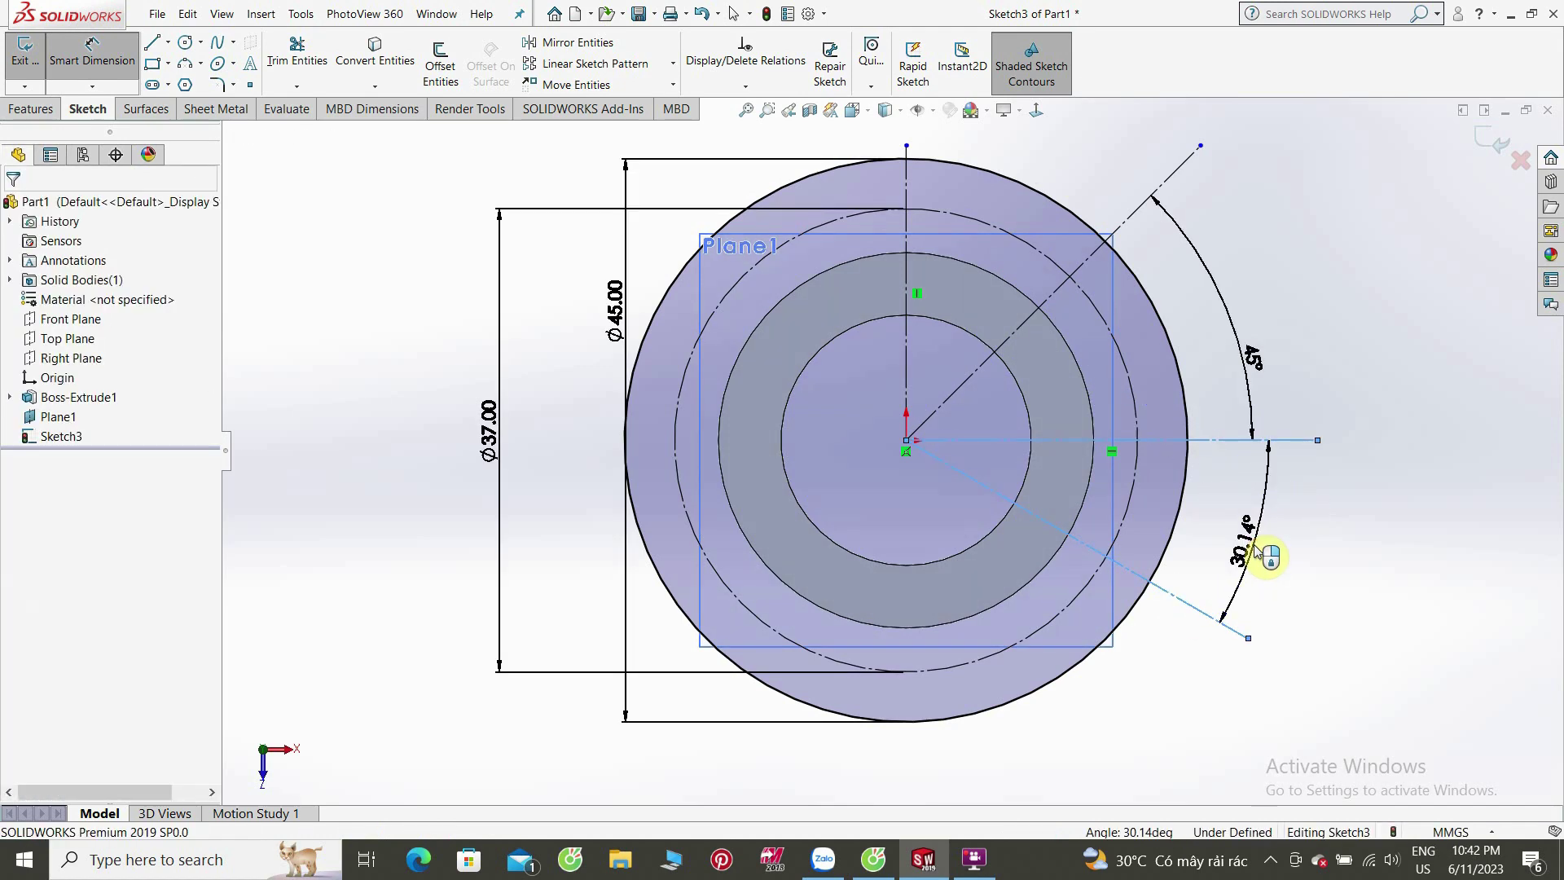
{"action": "type", "text": "45"}
{"action": "key", "text": "Return"}
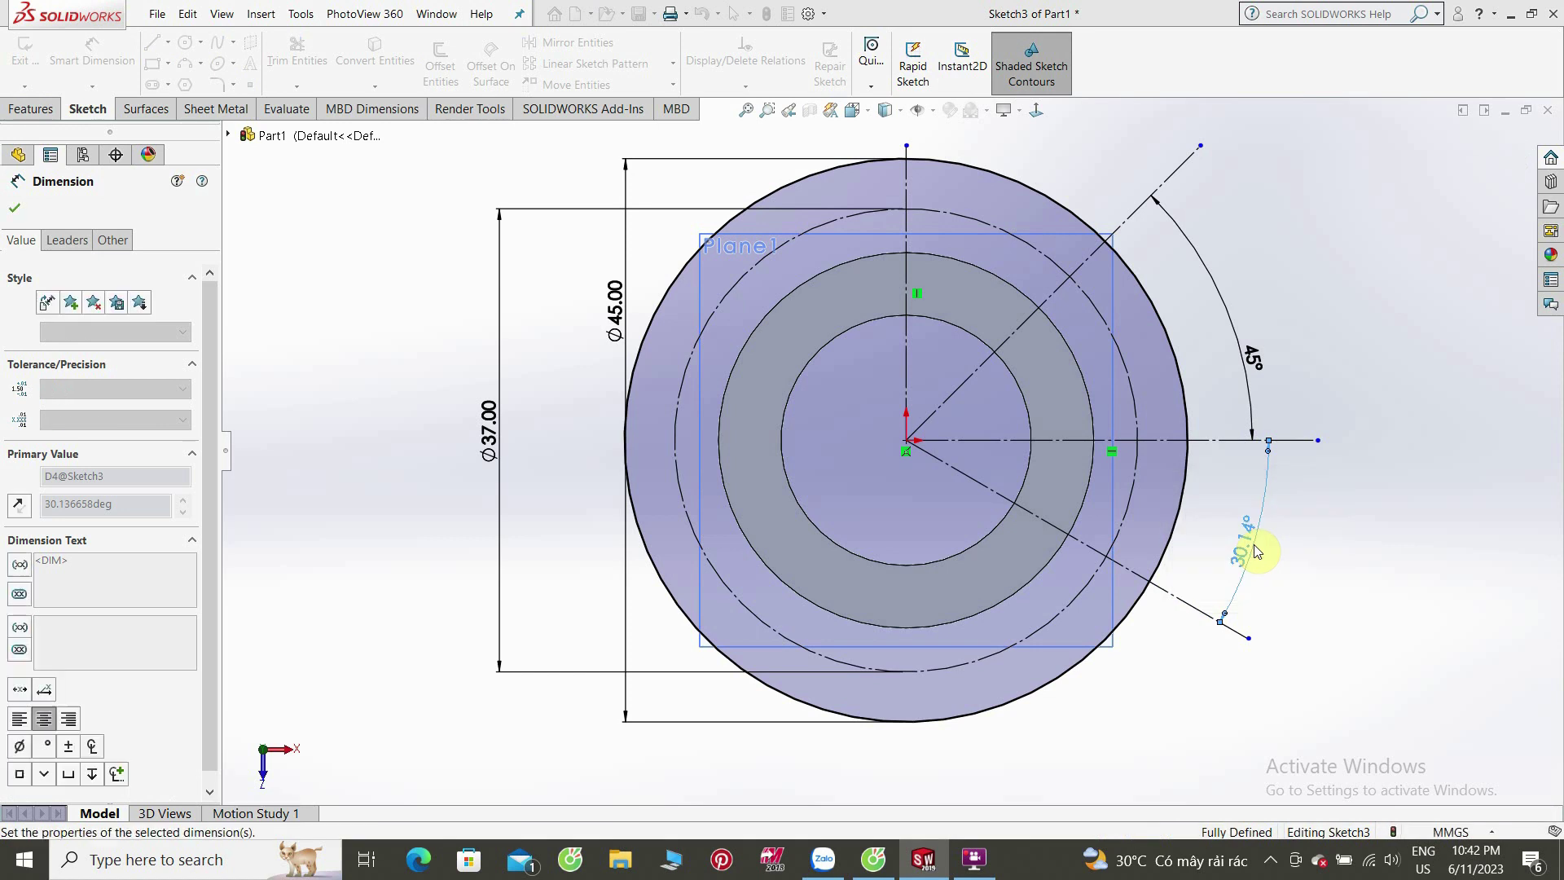
{"action": "left_click", "coordinate": [18, 214]}
{"action": "left_click", "coordinate": [186, 53]}
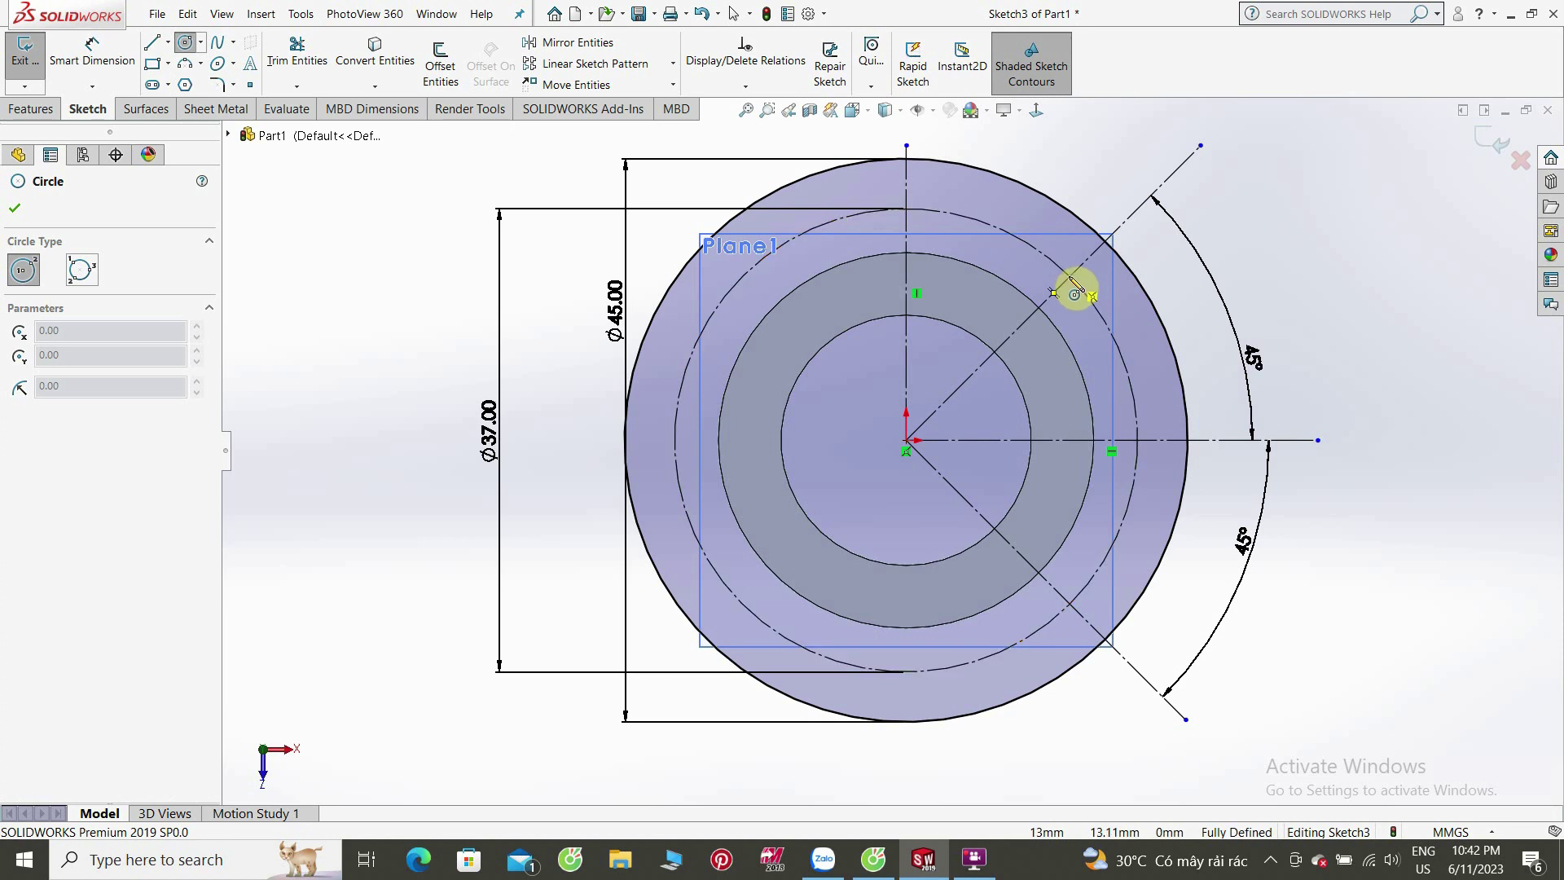
Step: Draw two small hole circles where the 45° lines cross the Ø37 circle
{"action": "left_click", "coordinate": [1075, 294]}
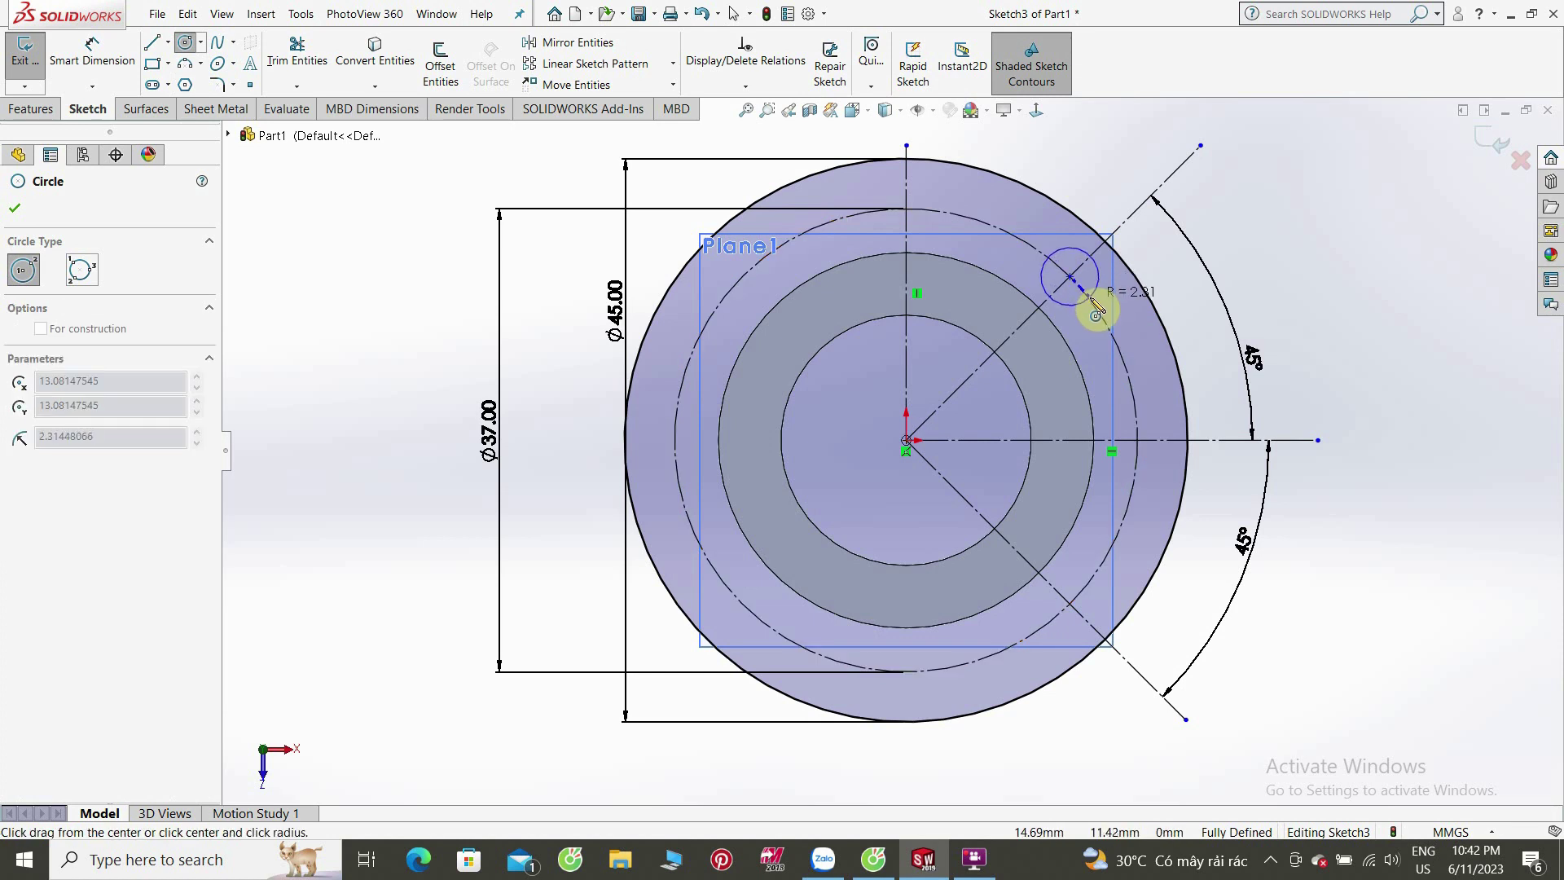
{"action": "left_click", "coordinate": [1093, 303]}
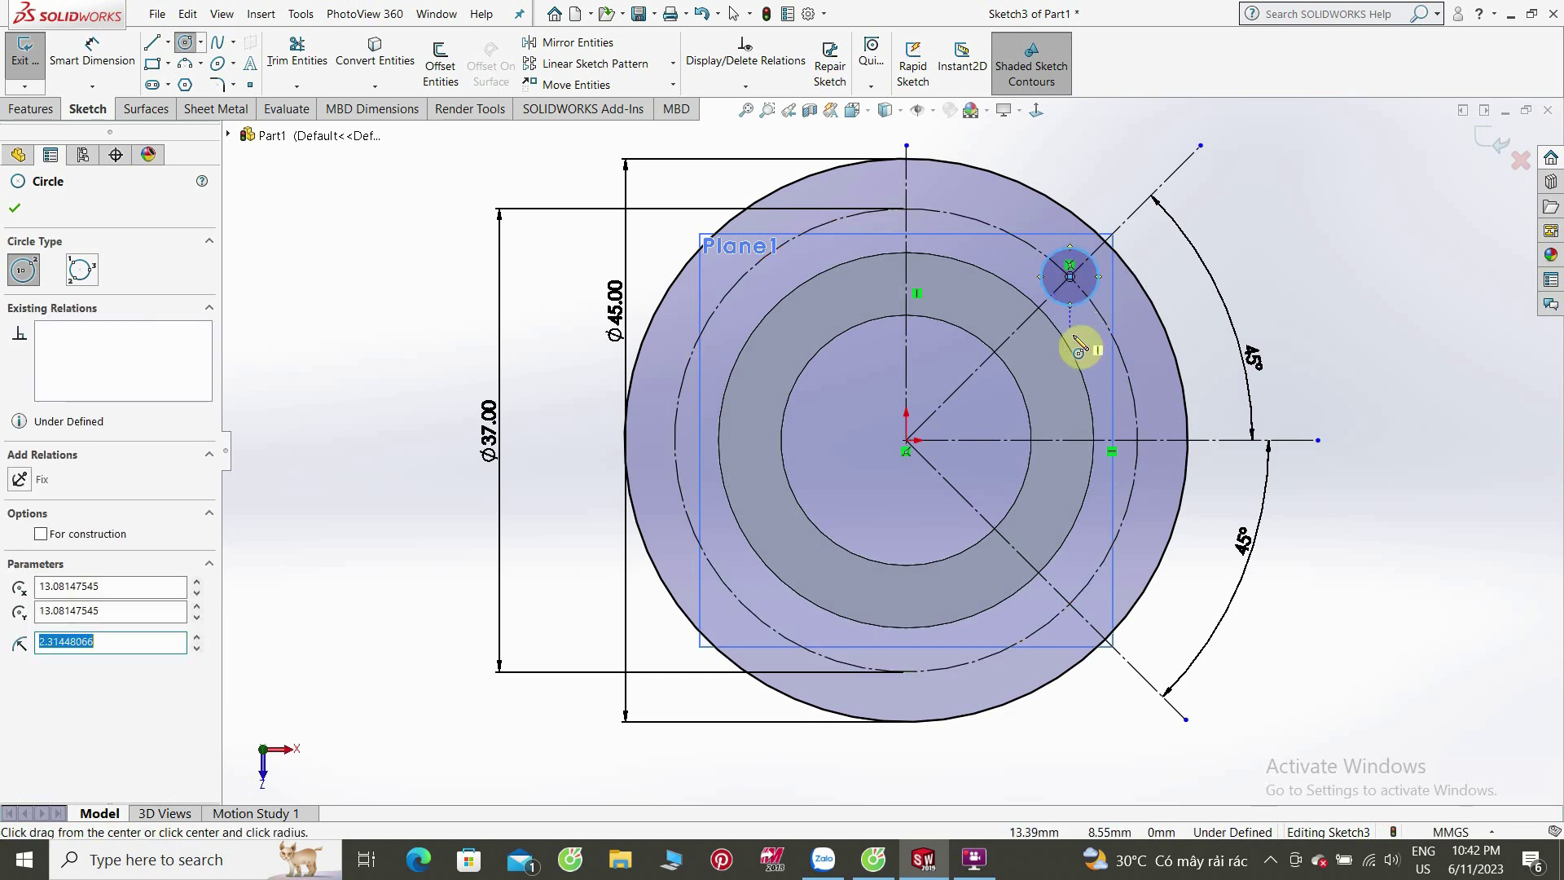
{"action": "left_click", "coordinate": [1069, 604]}
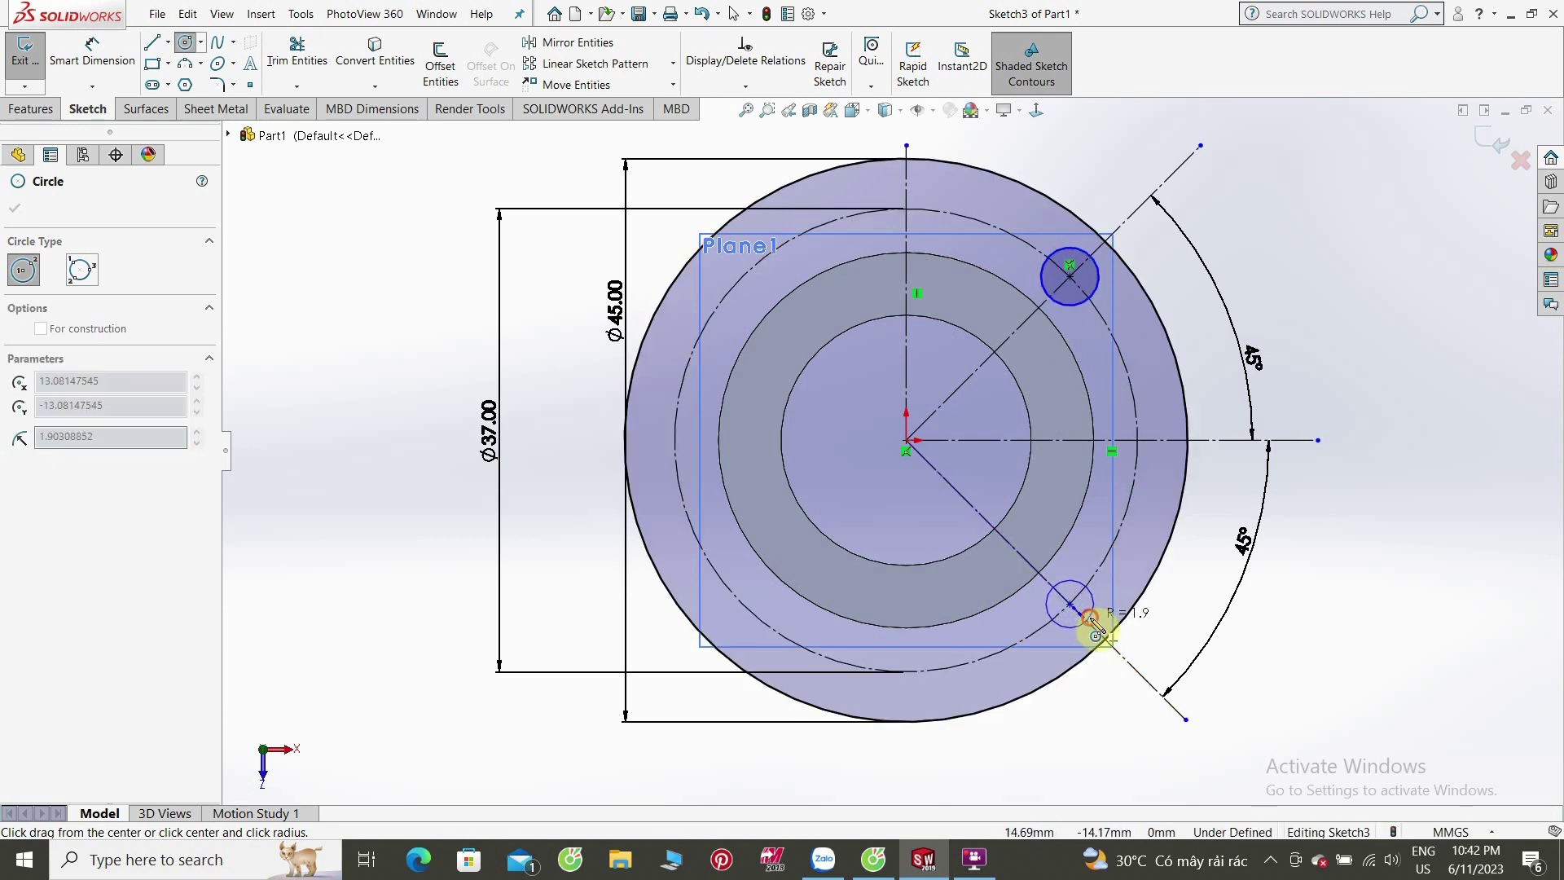
{"action": "left_click", "coordinate": [1096, 627]}
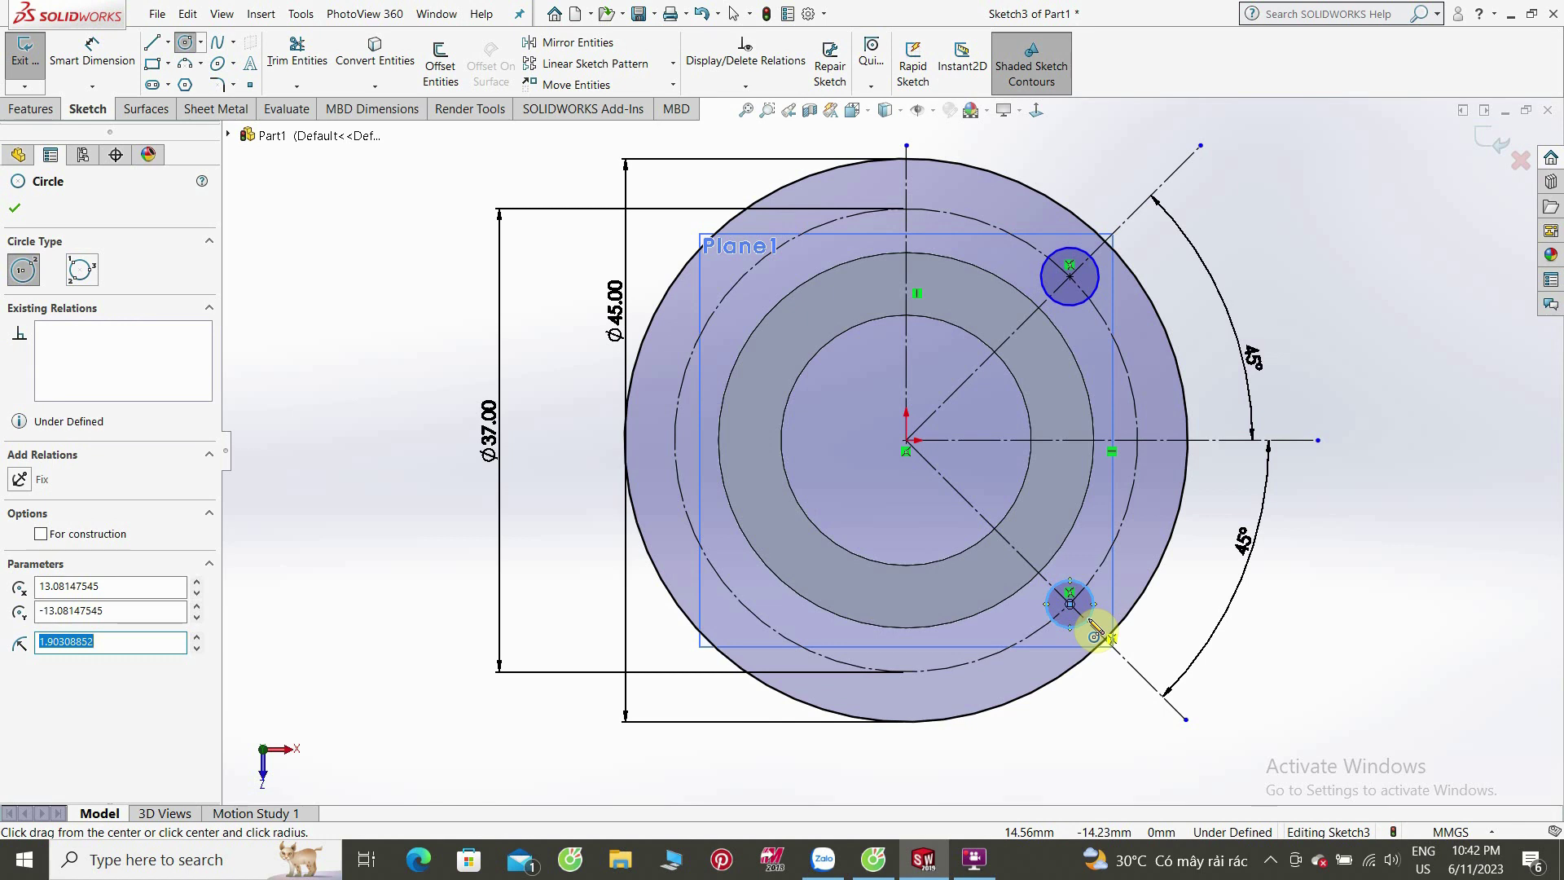
Step: Dimension the upper hole Ø4 and add an Equal relation between both holes
{"action": "left_click", "coordinate": [126, 46]}
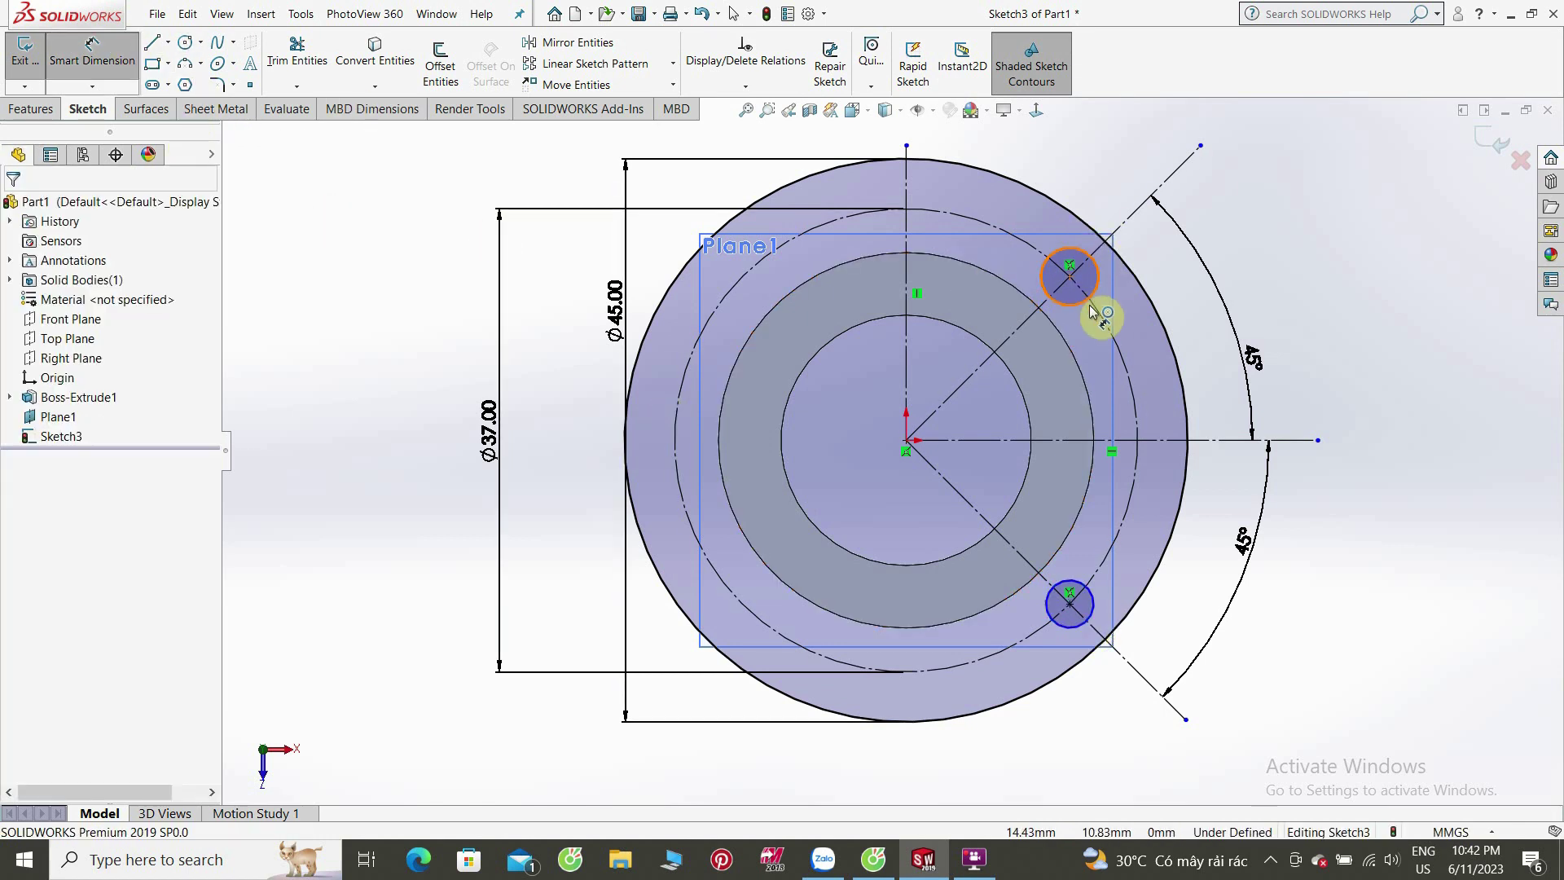
{"action": "left_click", "coordinate": [1092, 261]}
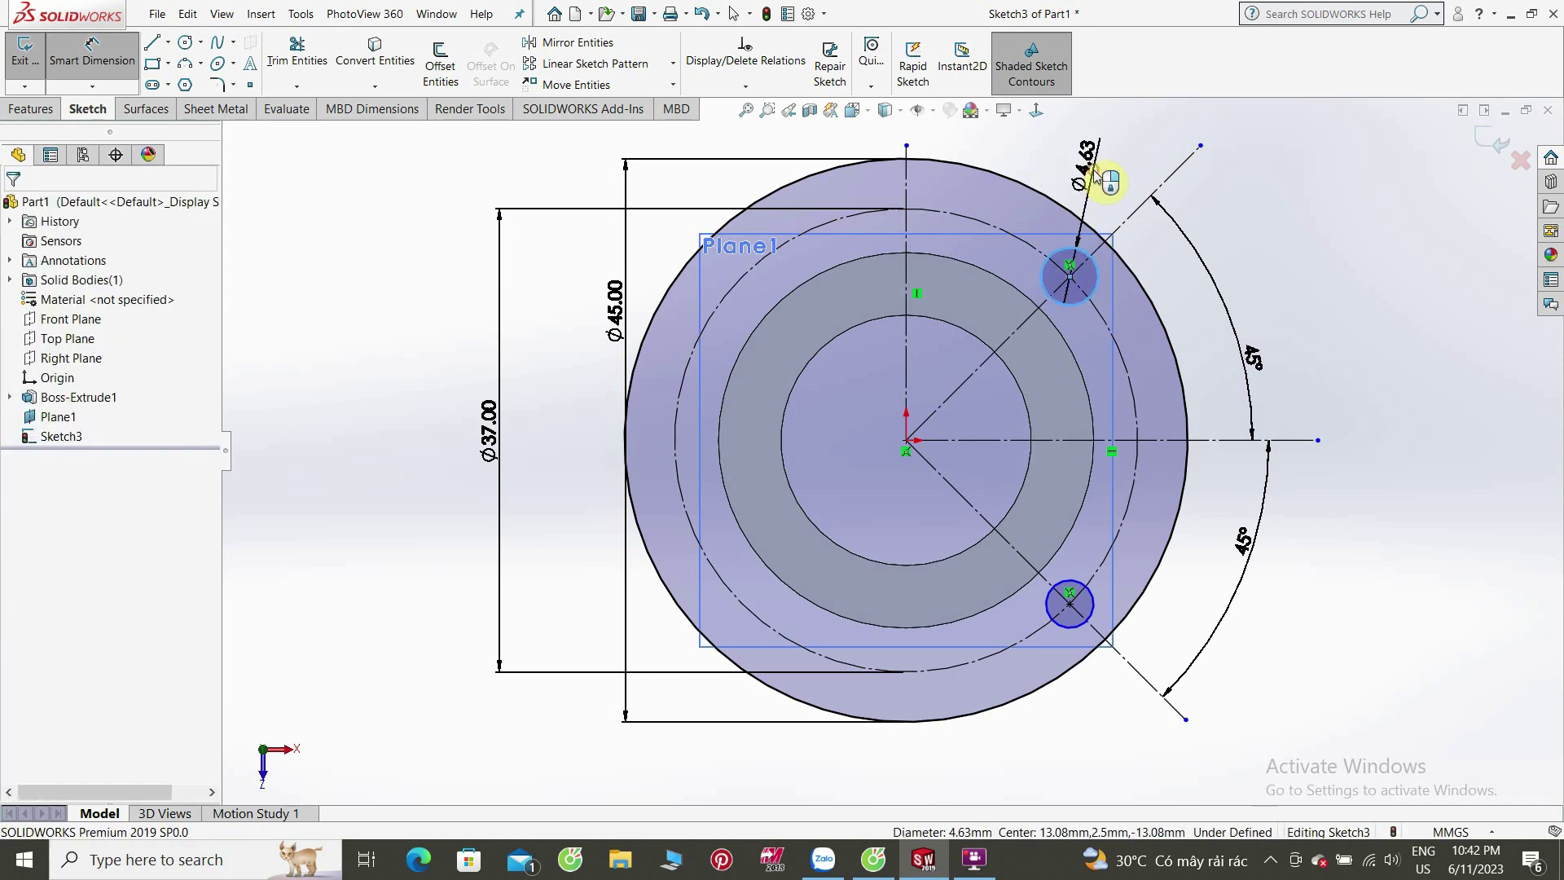
{"action": "left_click", "coordinate": [1093, 170]}
{"action": "key", "text": "Return"}
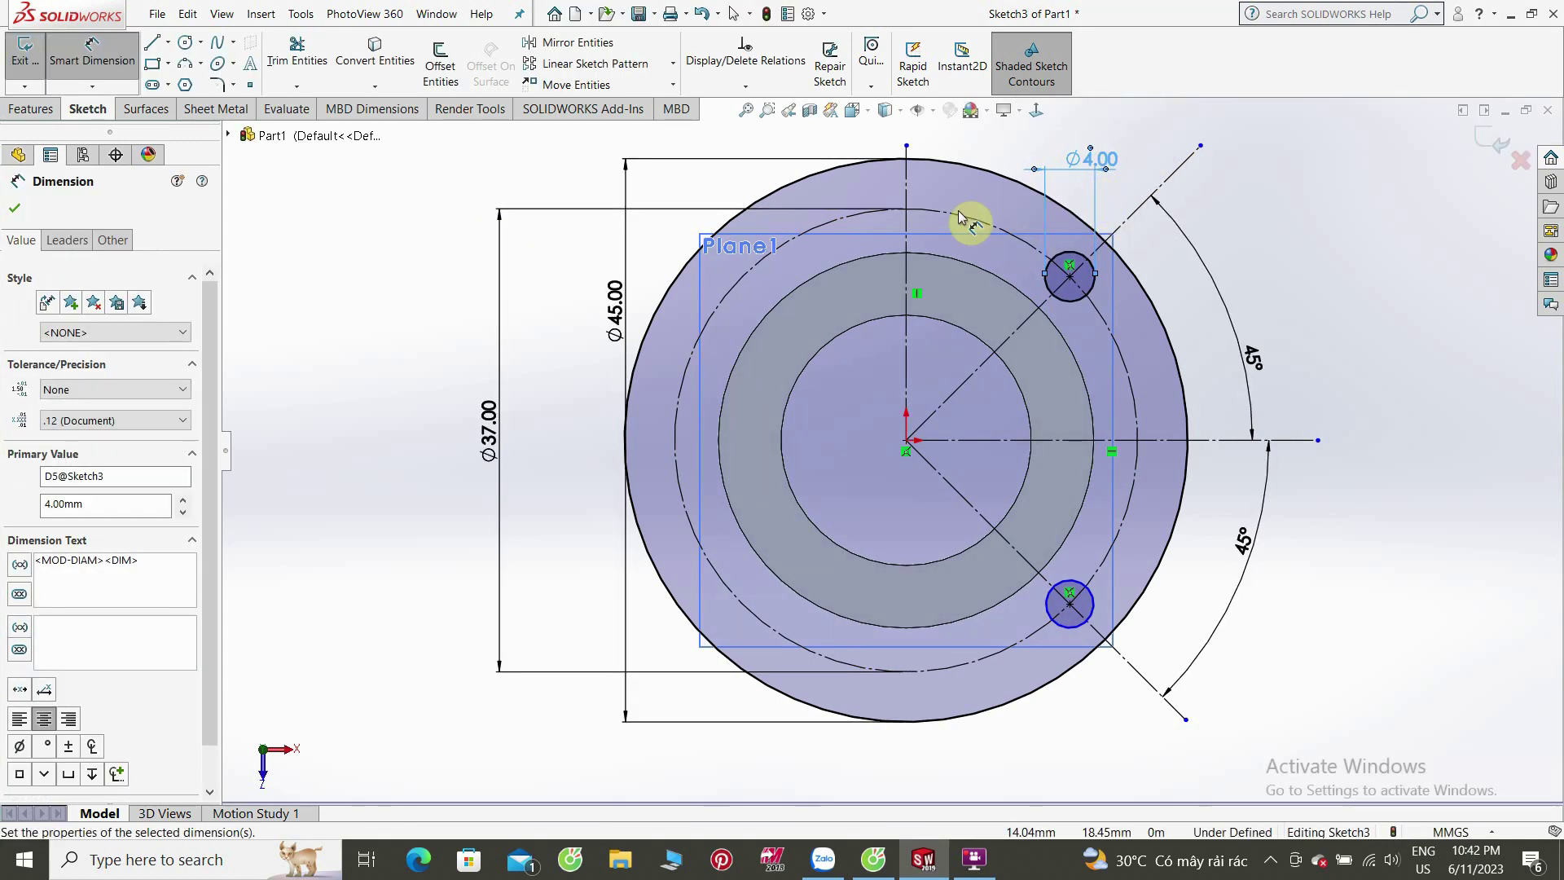
{"action": "key", "text": "Escape"}
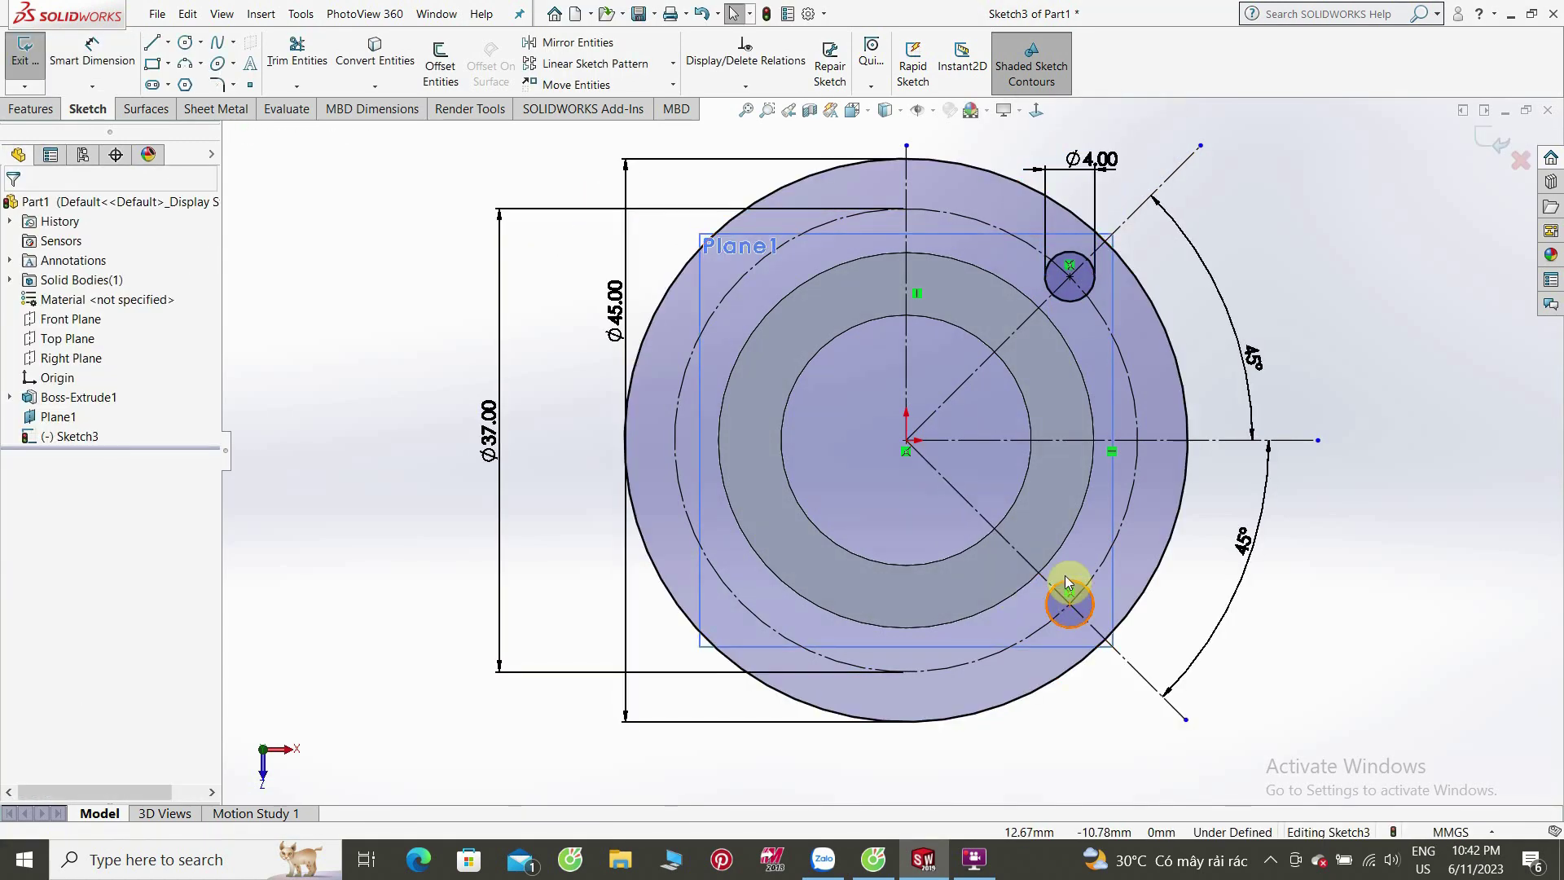
{"action": "left_click", "coordinate": [1073, 600]}
{"action": "left_click", "coordinate": [1074, 306], "text": "ctrl"}
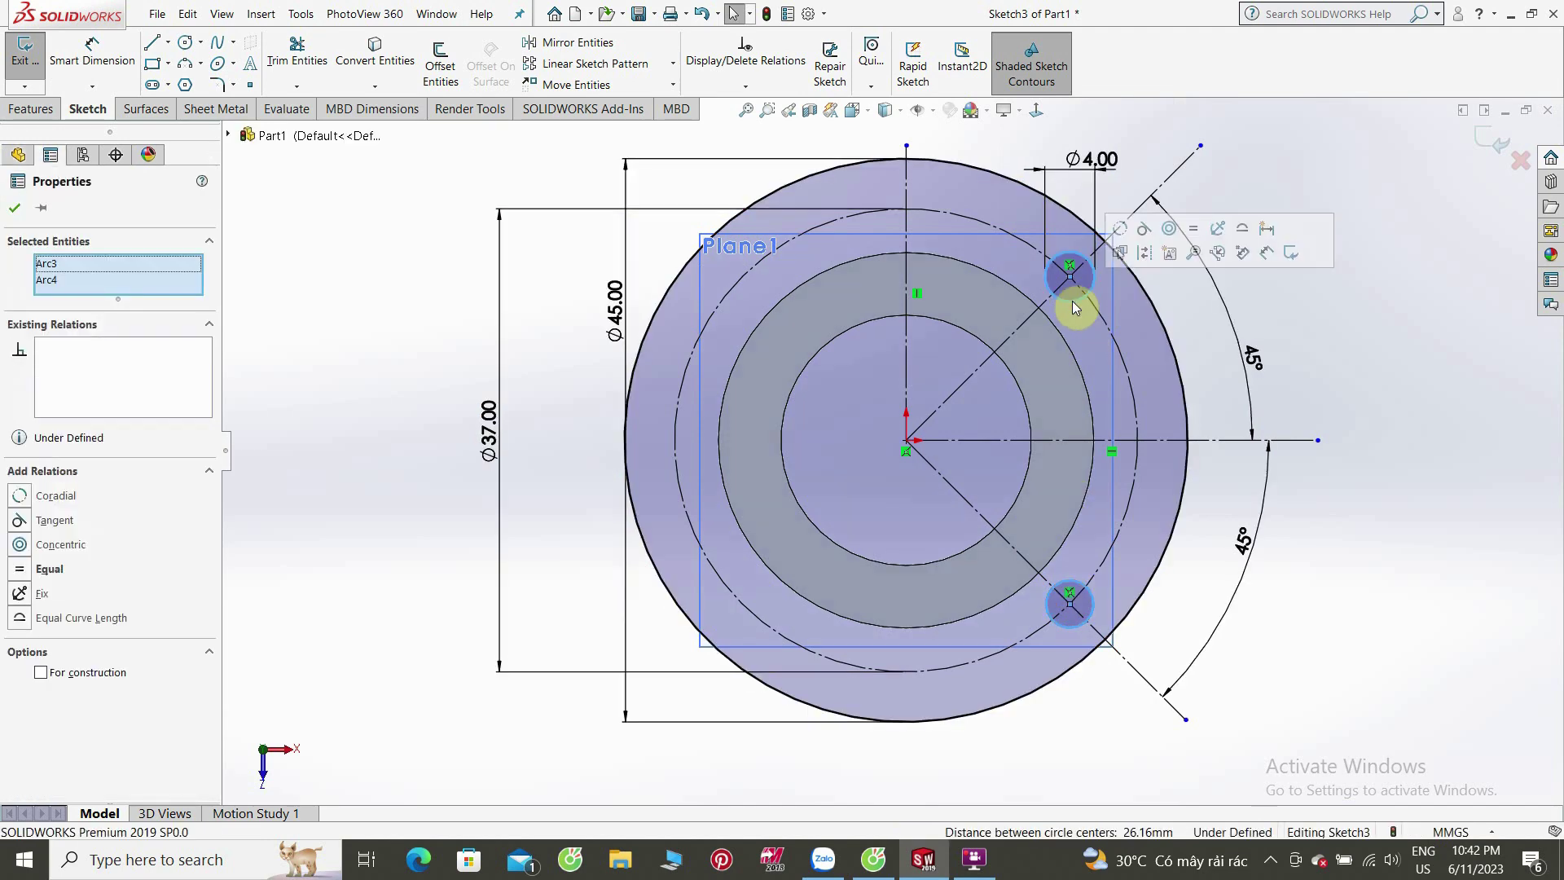
{"action": "left_click", "coordinate": [1199, 229]}
{"action": "left_click", "coordinate": [1313, 470]}
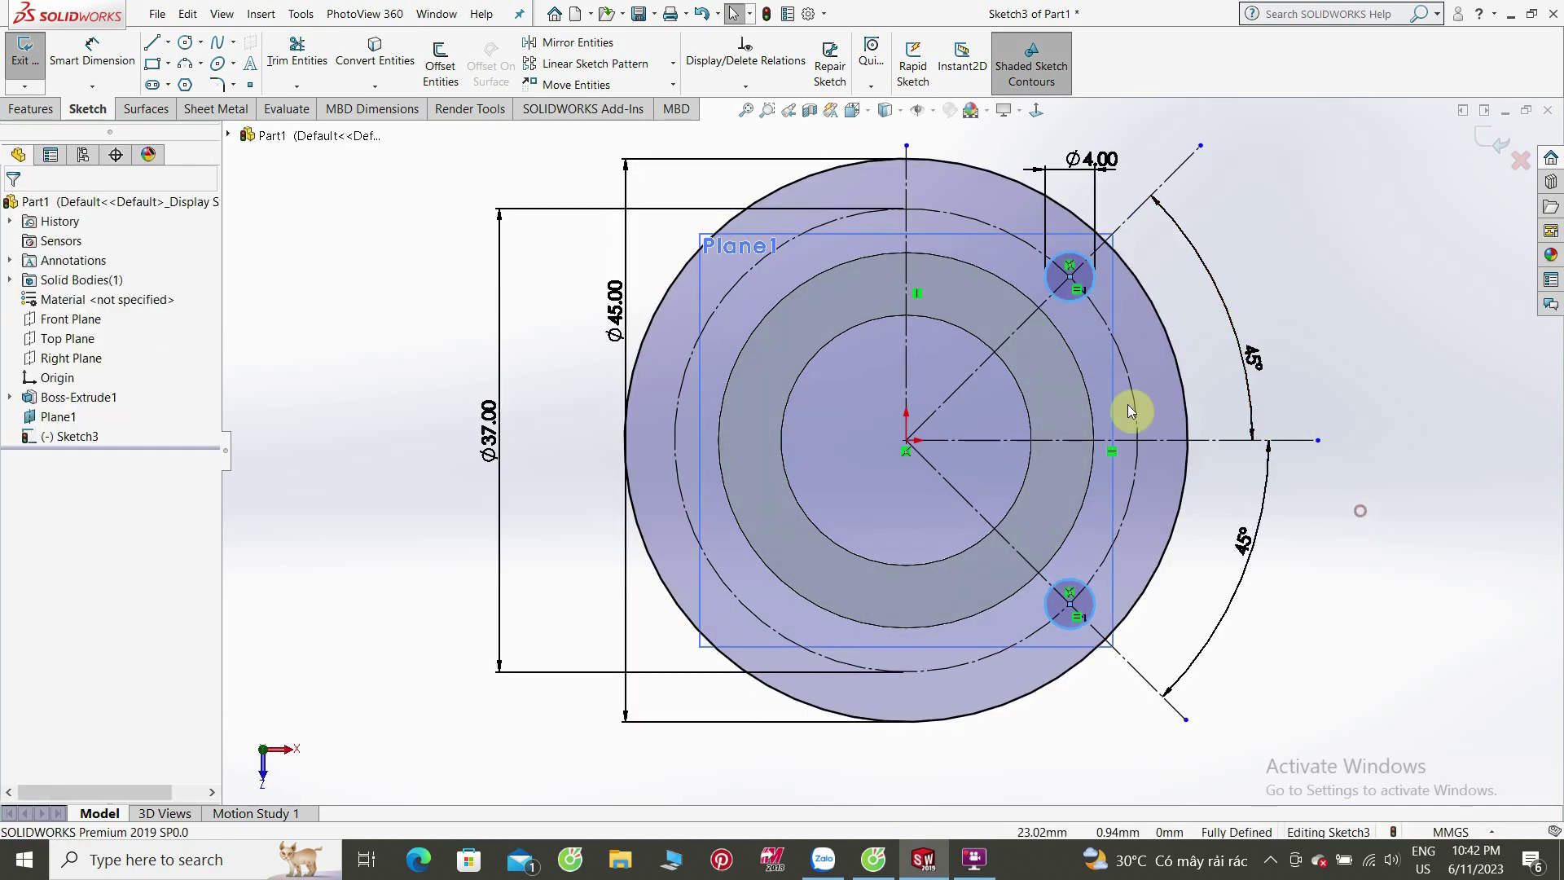
{"action": "scroll", "coordinate": [1067, 277], "scroll_direction": "down", "scroll_amount": 4}
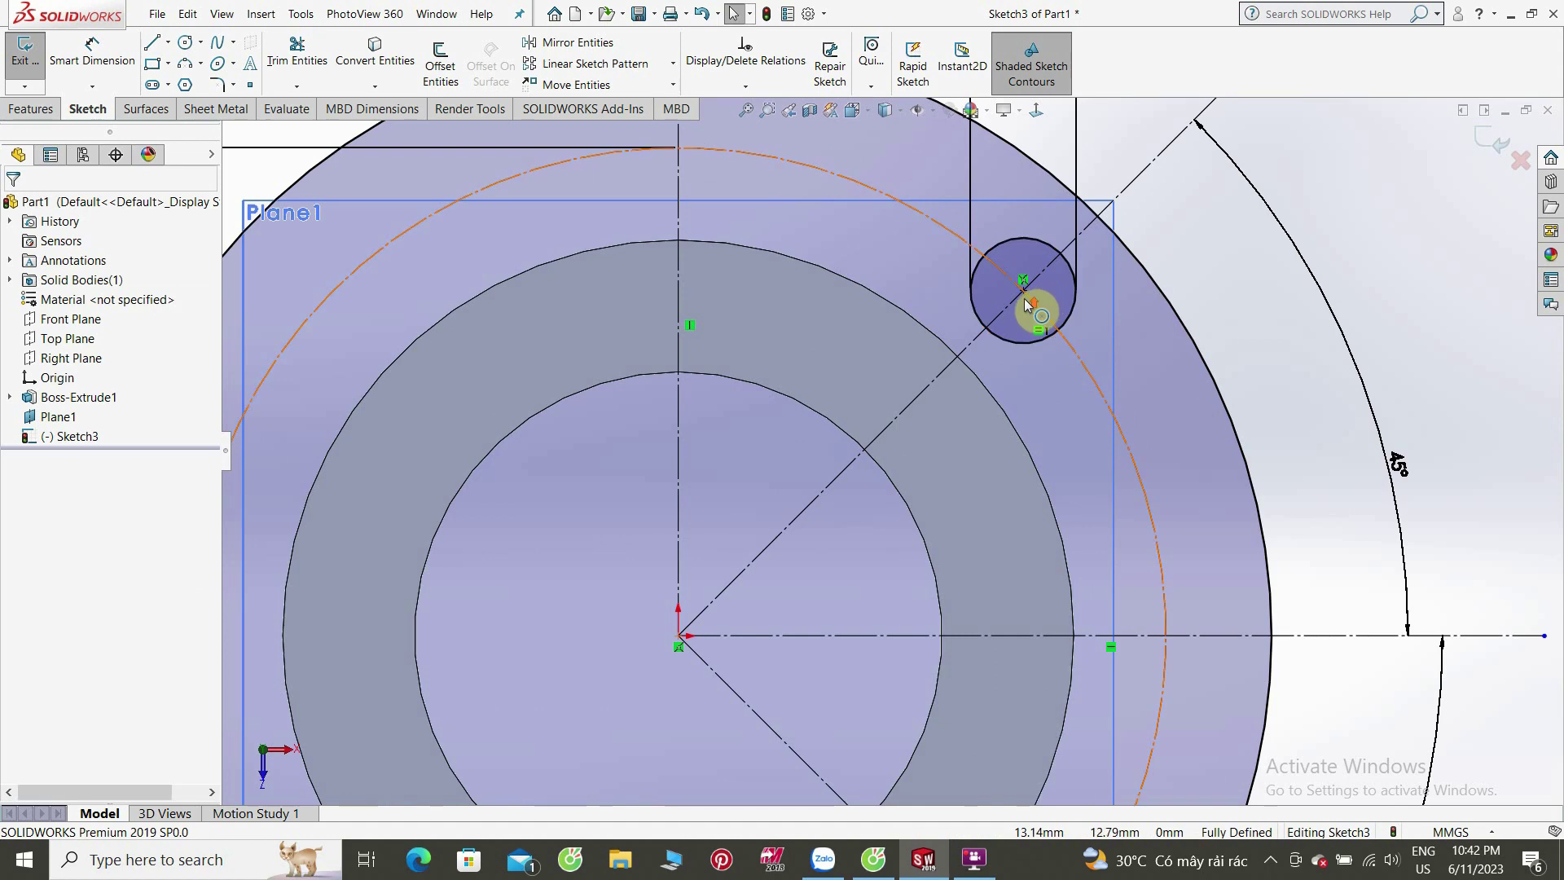
Step: Zoom in to check where the upper hole meets the diagonal line
{"action": "scroll", "coordinate": [1041, 300], "scroll_direction": "up", "scroll_amount": 4}
{"action": "left_click", "coordinate": [955, 373]}
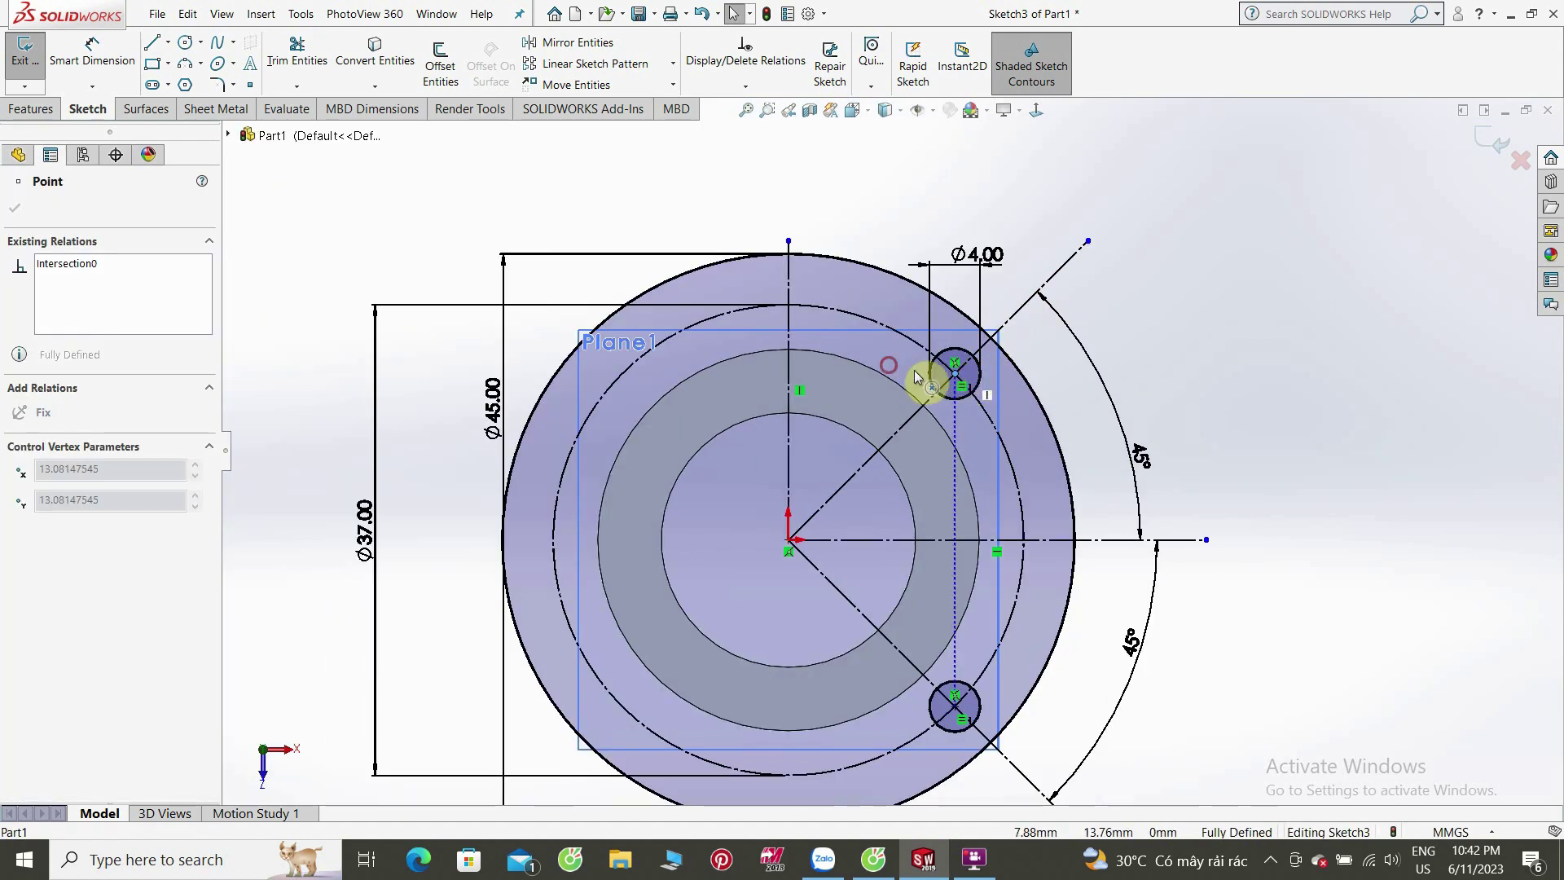
{"action": "left_click", "coordinate": [1262, 465]}
{"action": "scroll", "coordinate": [1239, 489], "scroll_direction": "up", "scroll_amount": 1}
{"action": "scroll", "coordinate": [967, 499], "scroll_direction": "up", "scroll_amount": 1}
{"action": "scroll", "coordinate": [833, 542], "scroll_direction": "down", "scroll_amount": 2}
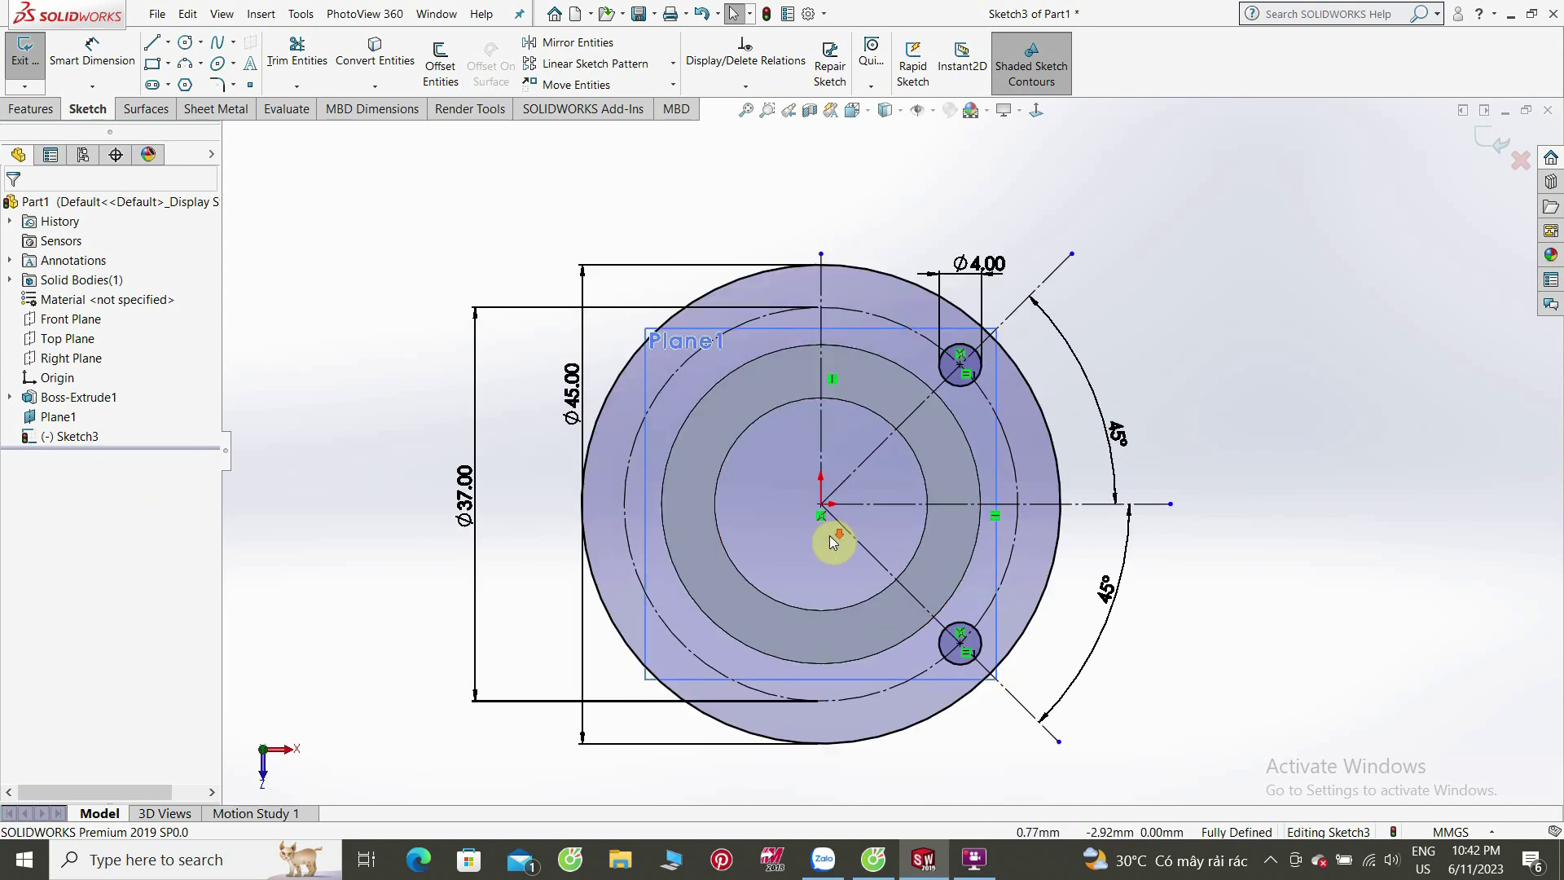
{"action": "scroll", "coordinate": [1018, 529], "scroll_direction": "down", "scroll_amount": 1}
{"action": "scroll", "coordinate": [1014, 541], "scroll_direction": "down", "scroll_amount": 1}
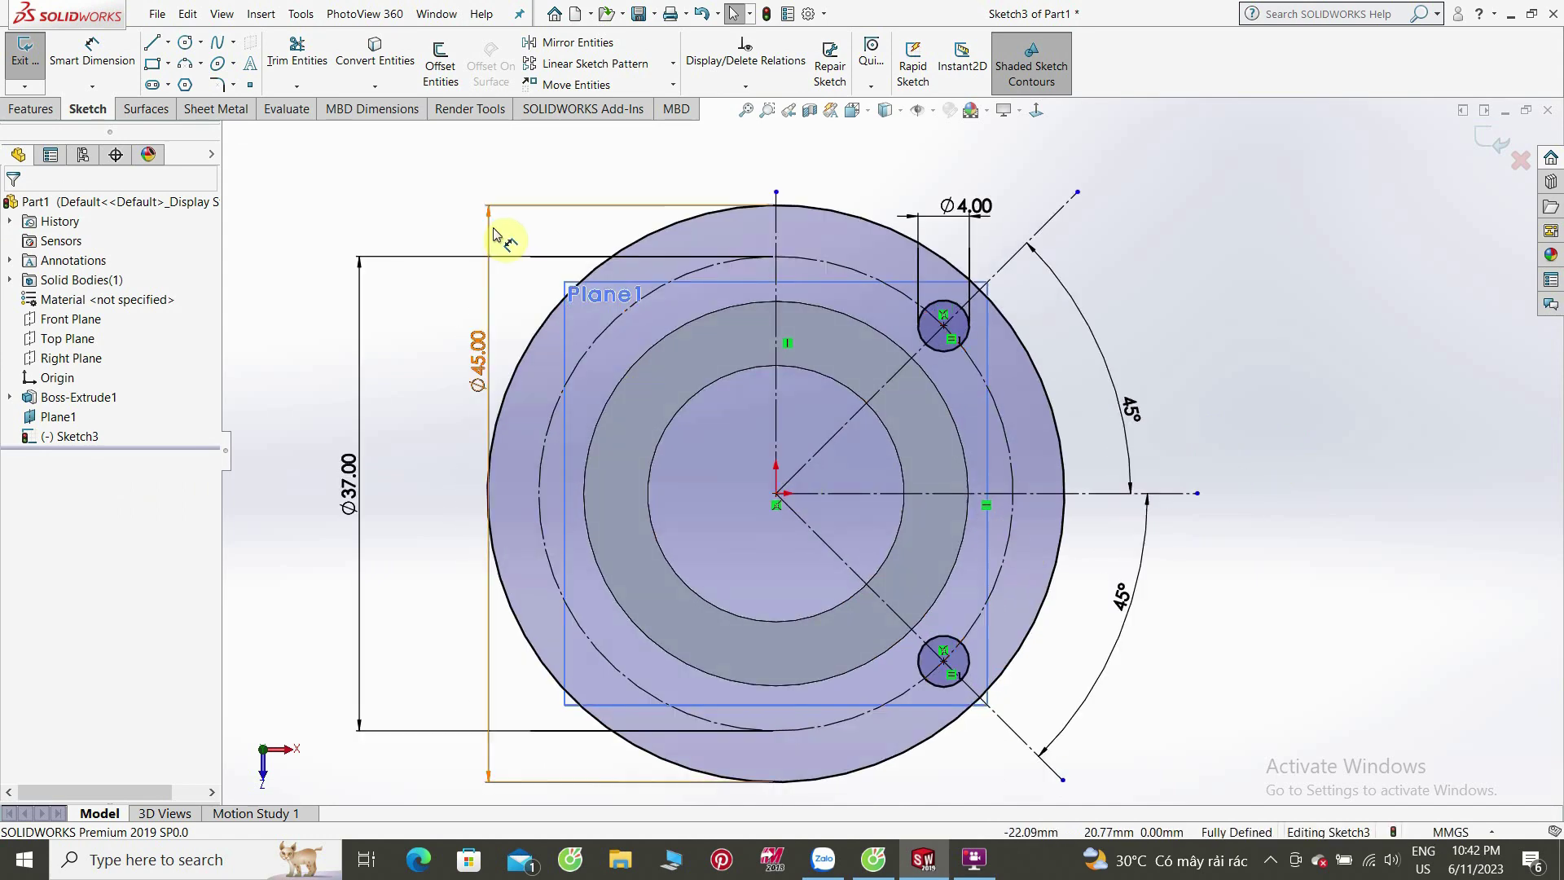
Step: Mirror both Ø4 holes about the vertical centreline to get four holes
{"action": "left_click", "coordinate": [551, 47]}
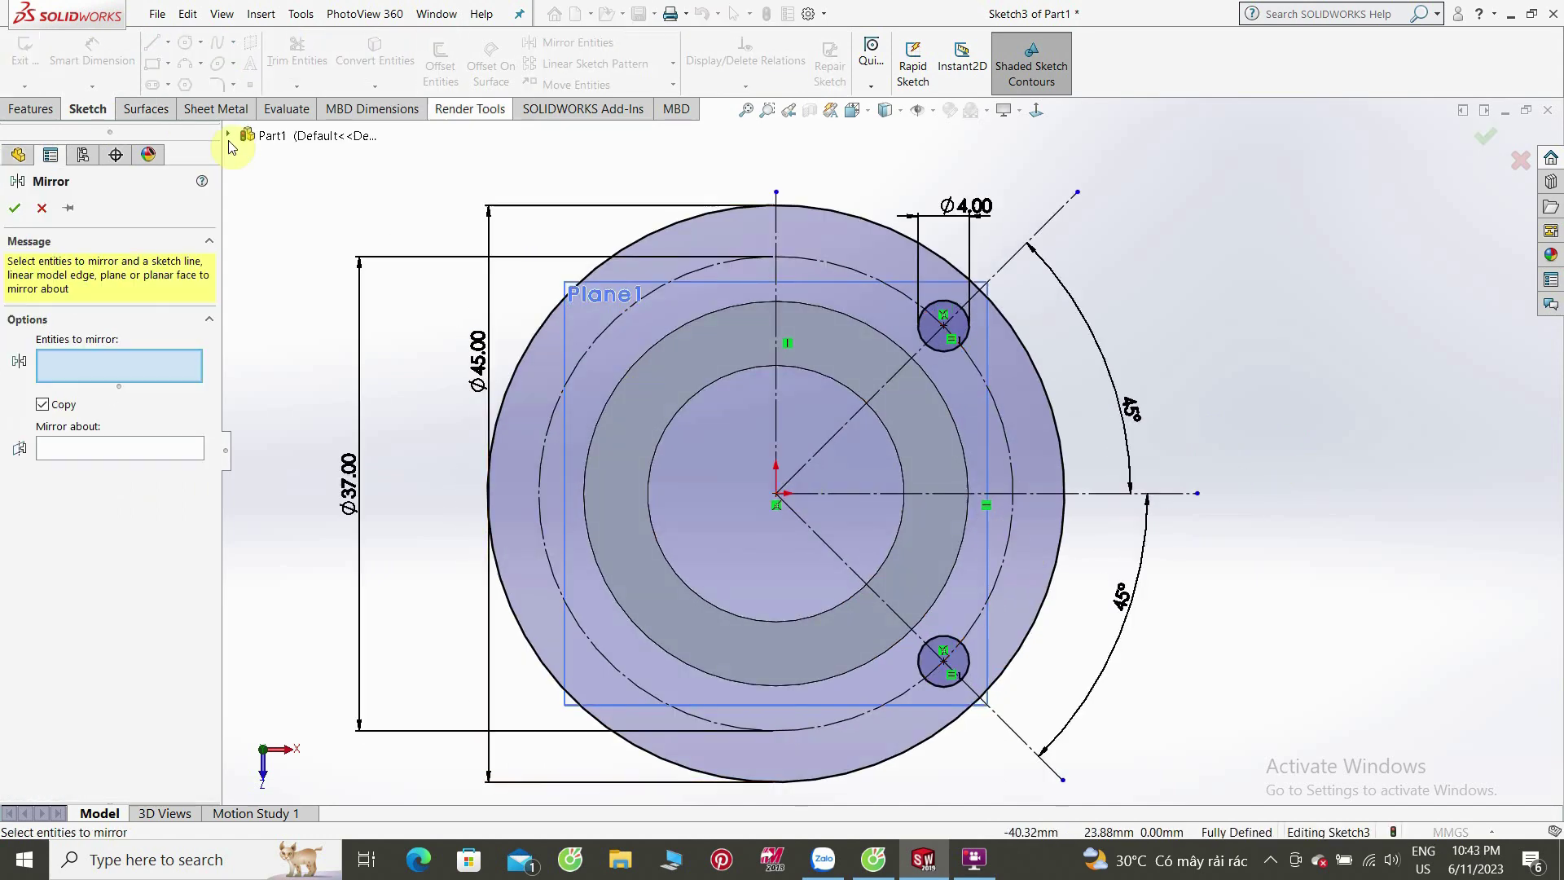
{"action": "left_click", "coordinate": [951, 322]}
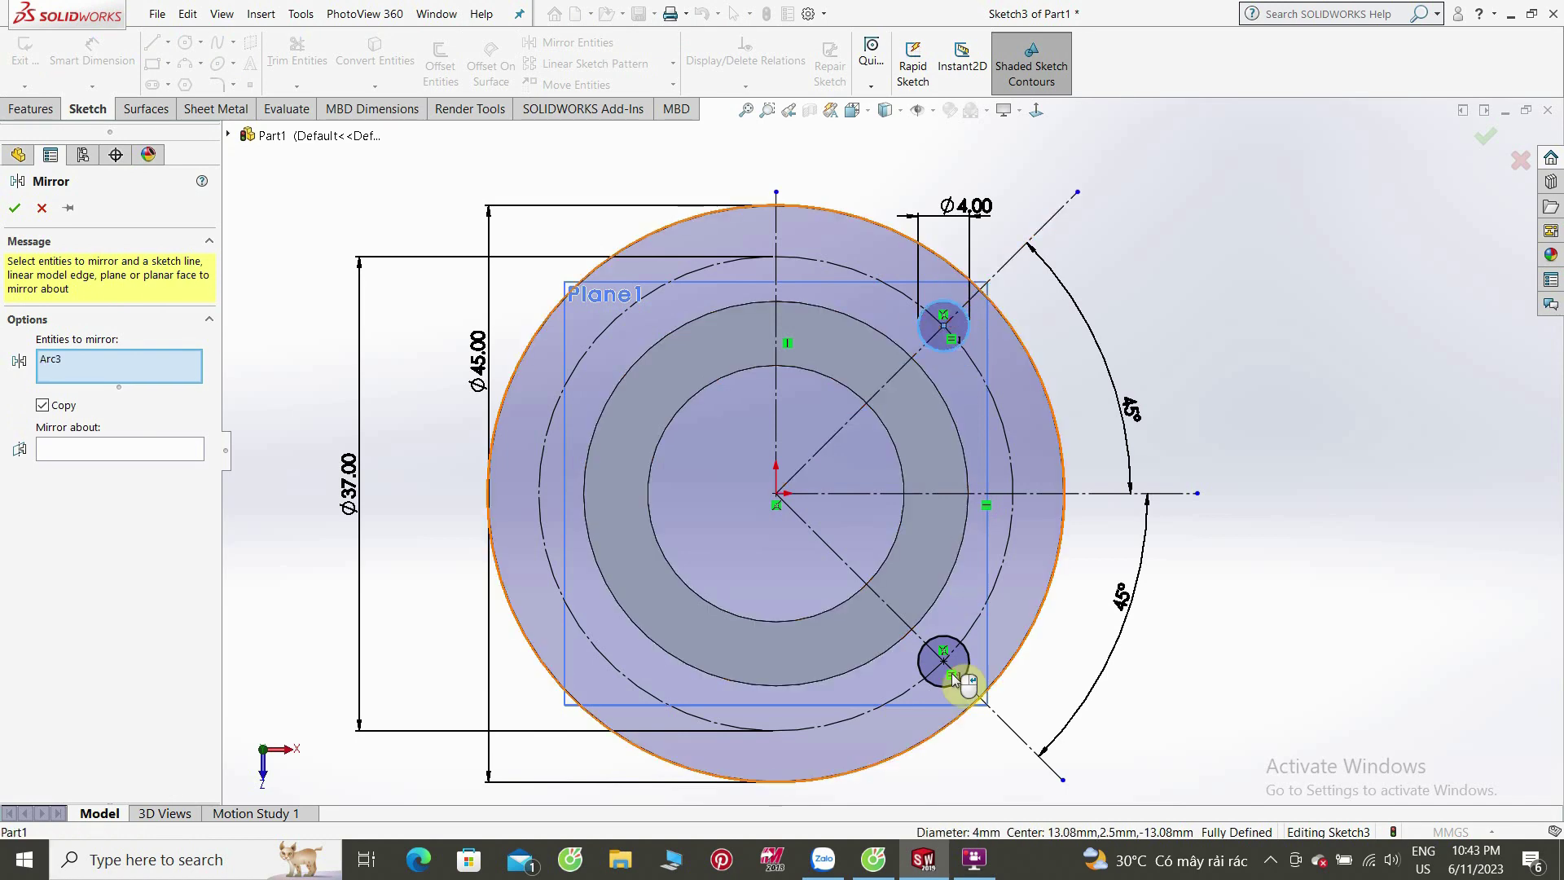
{"action": "left_click", "coordinate": [962, 666]}
{"action": "left_click", "coordinate": [166, 464]}
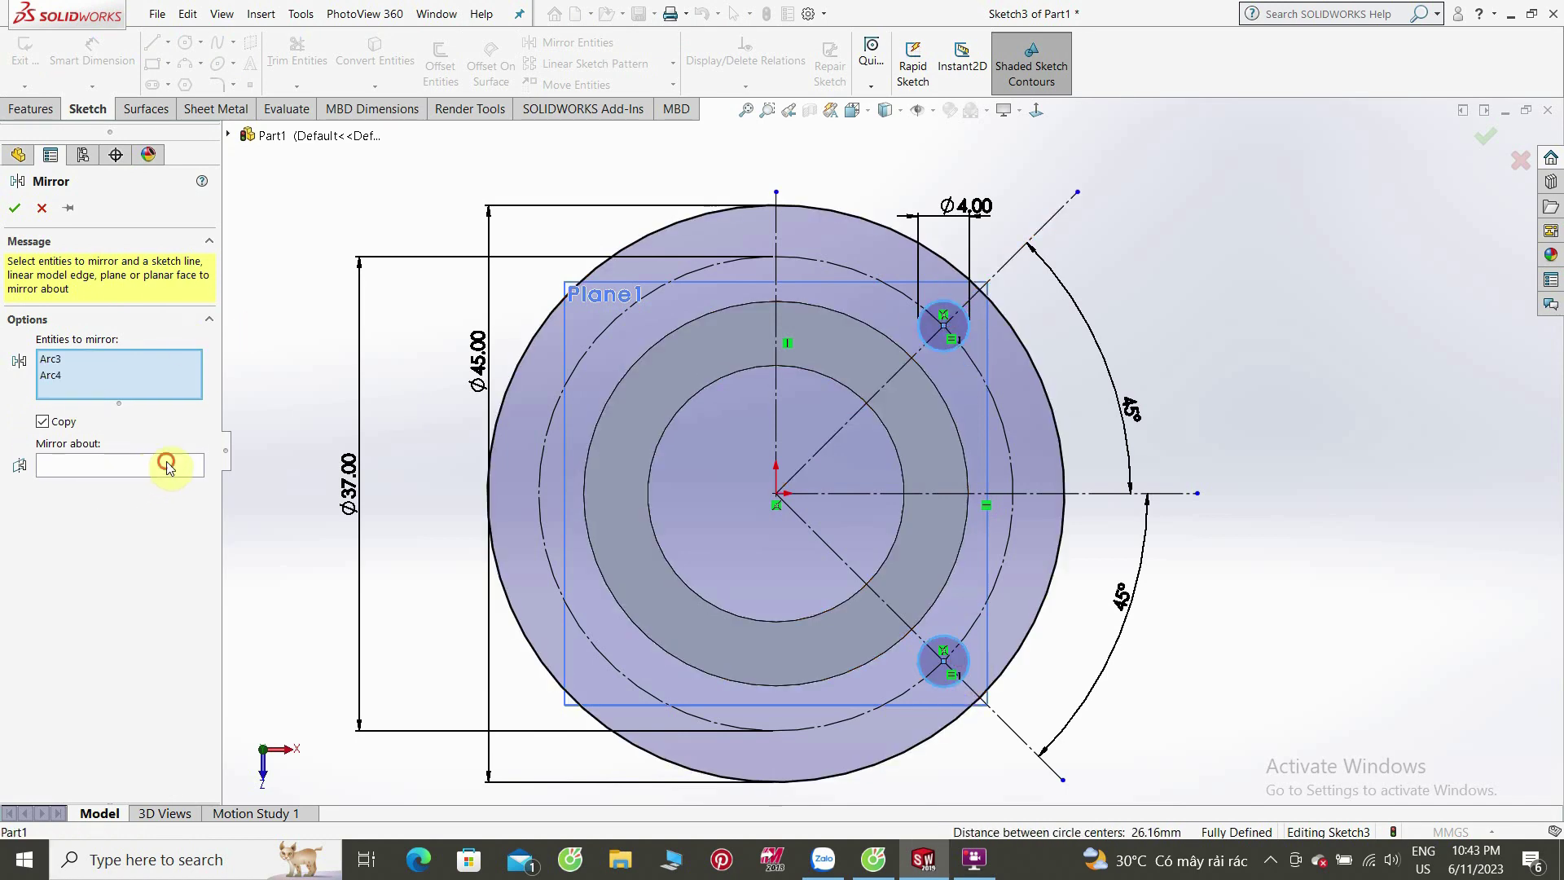
{"action": "left_click", "coordinate": [775, 394]}
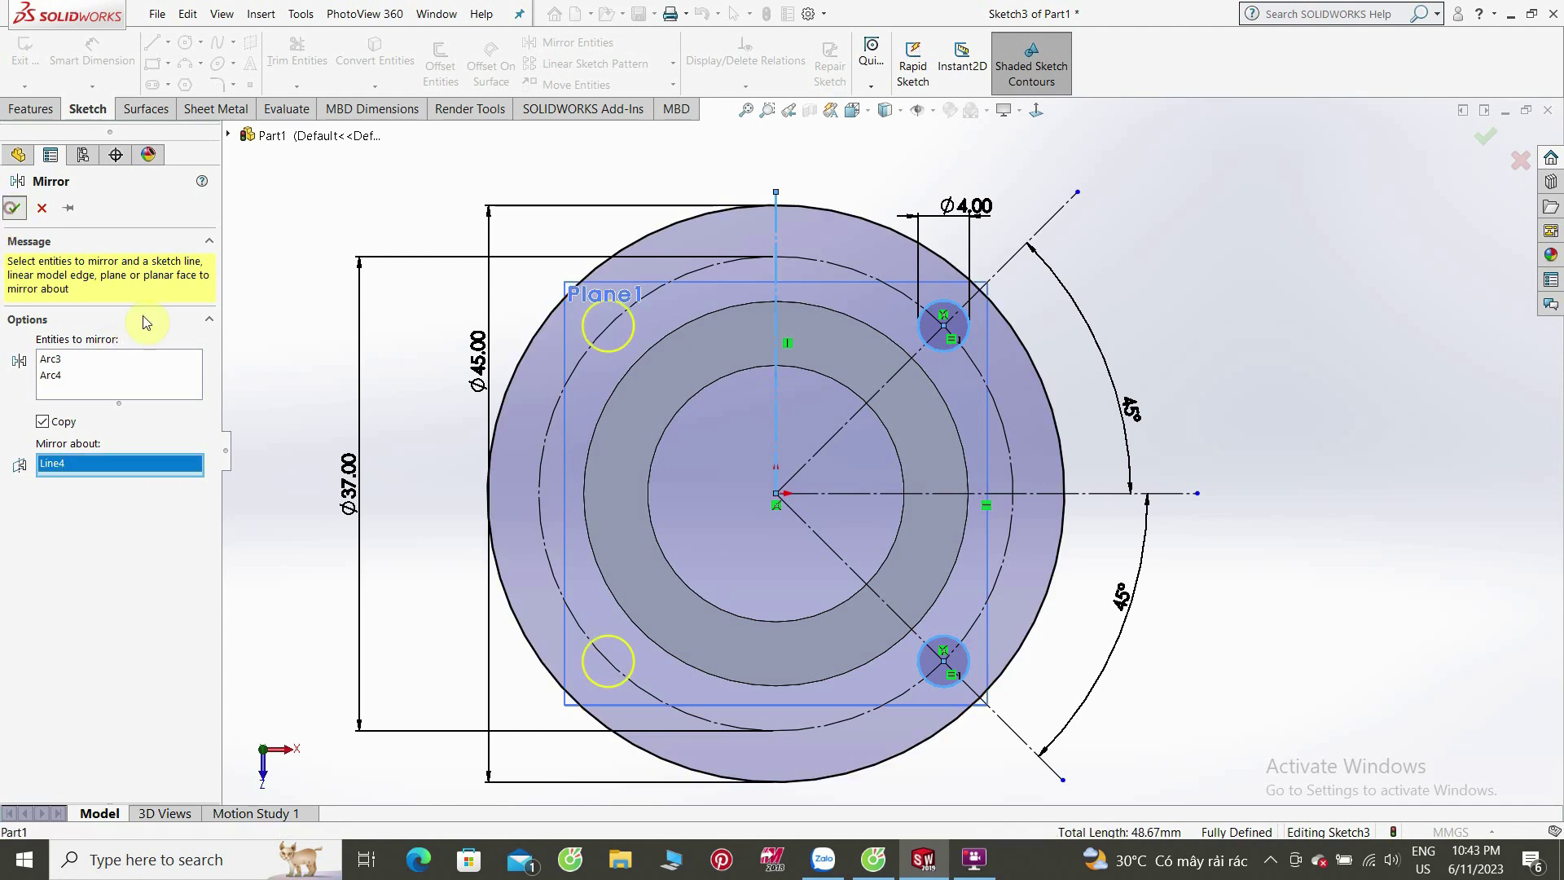
{"action": "key", "text": "Return"}
{"action": "mouse_move", "coordinate": [317, 428]}
{"action": "middle_mouse_down"}
{"action": "mouse_move", "coordinate": [329, 199]}
{"action": "mouse_move", "coordinate": [314, 157]}
{"action": "mouse_move", "coordinate": [334, 171]}
{"action": "mouse_move", "coordinate": [330, 151]}
{"action": "middle_mouse_up"}
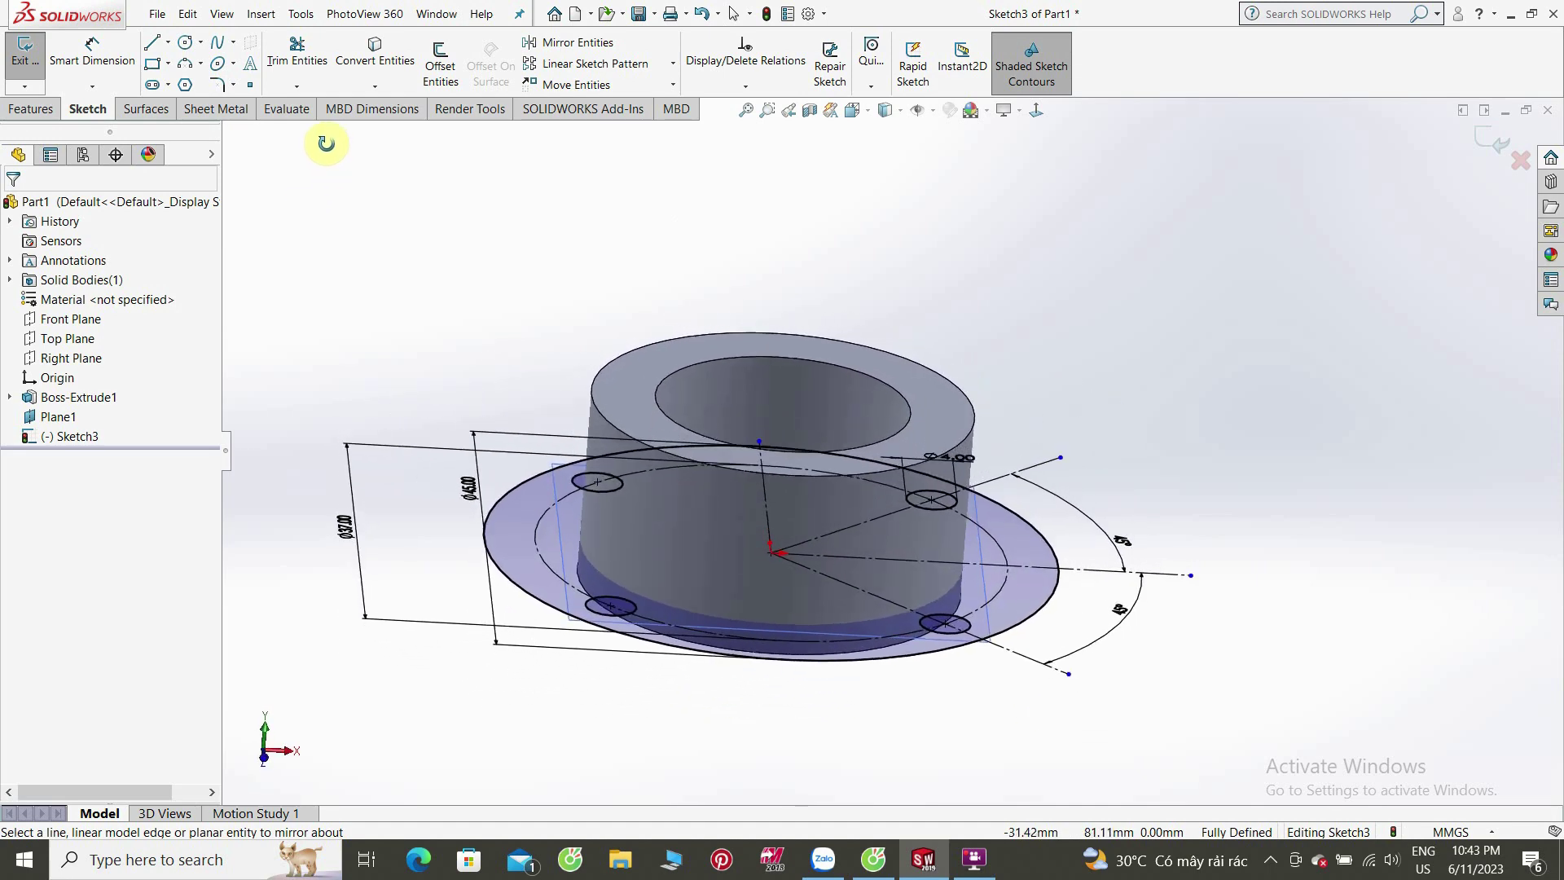
{"action": "middle_click_drag", "start_coordinate": [329, 146], "coordinate": [316, 147]}
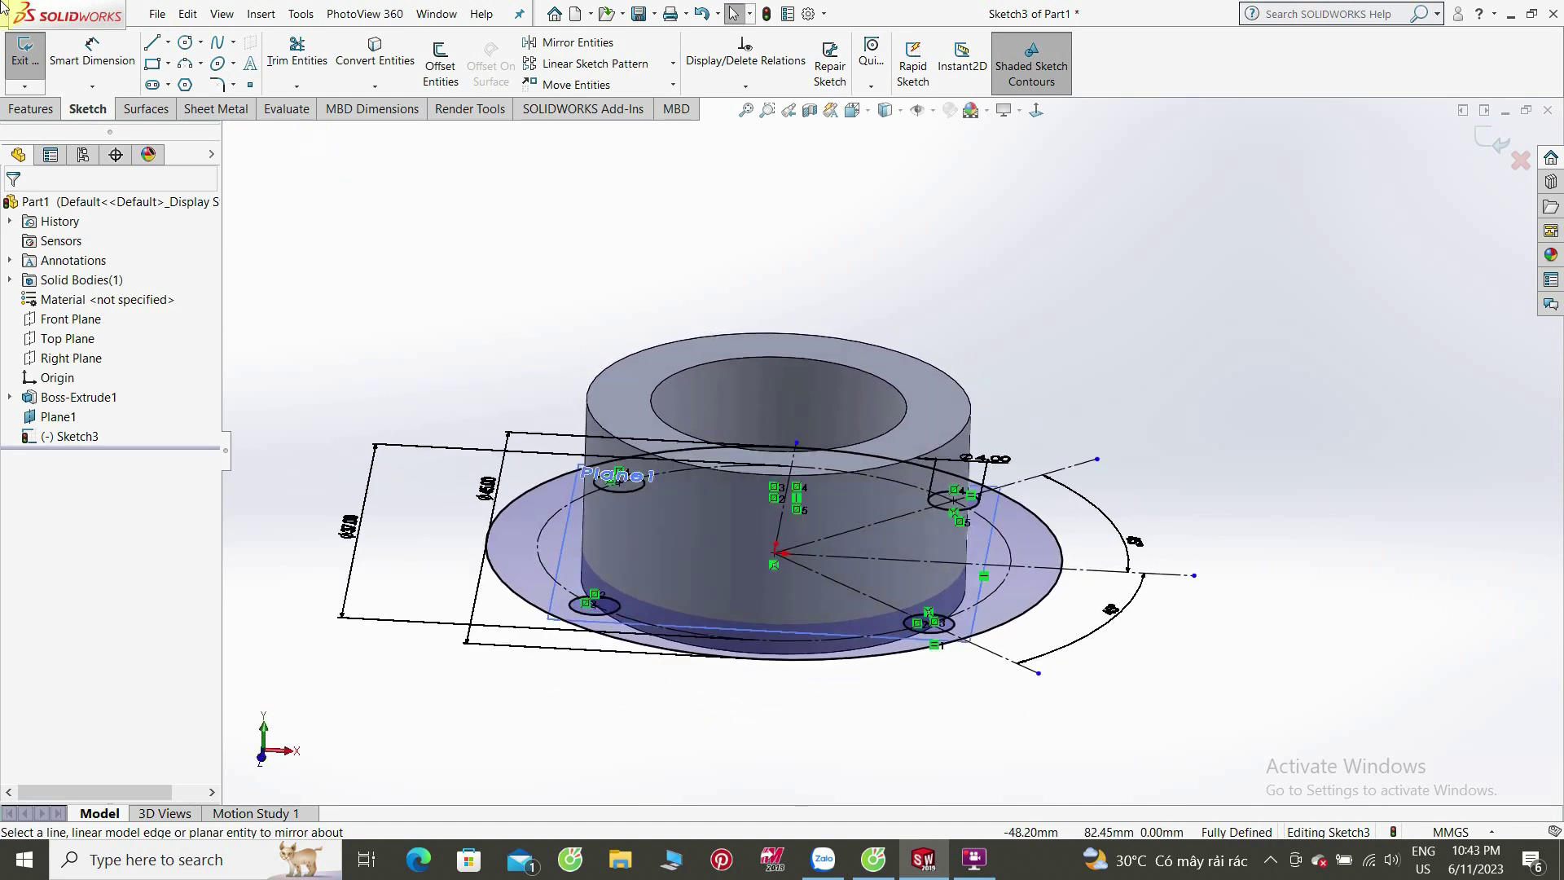
{"action": "left_click", "coordinate": [32, 108]}
Step: Extrude the flange sketch 5 mm to form Boss-Extrude2
{"action": "left_click", "coordinate": [32, 66]}
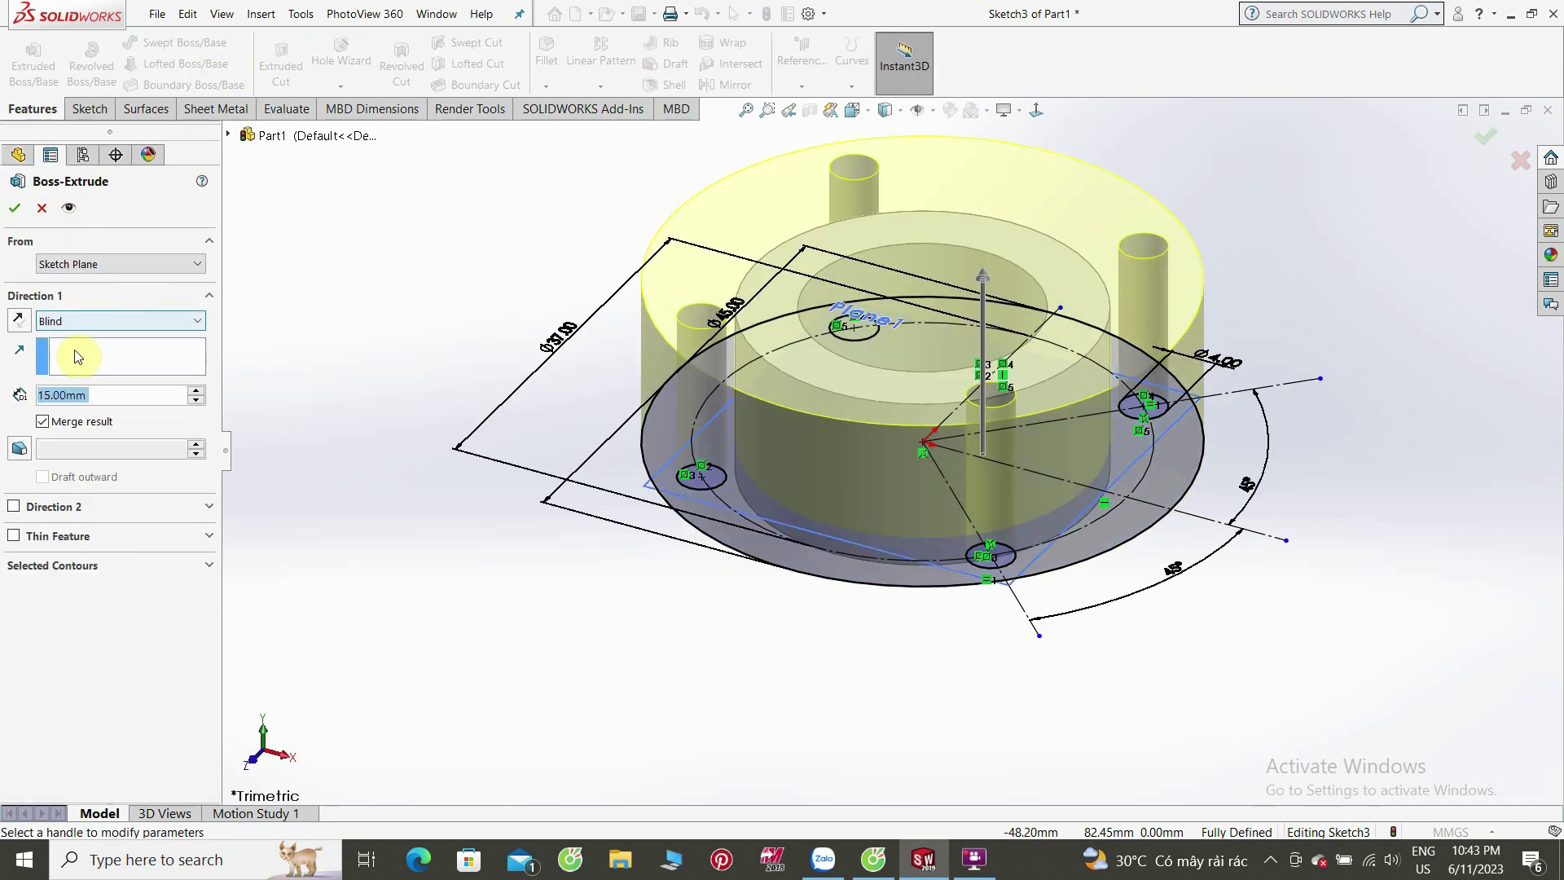
{"action": "type", "text": "5"}
{"action": "key", "text": "Return"}
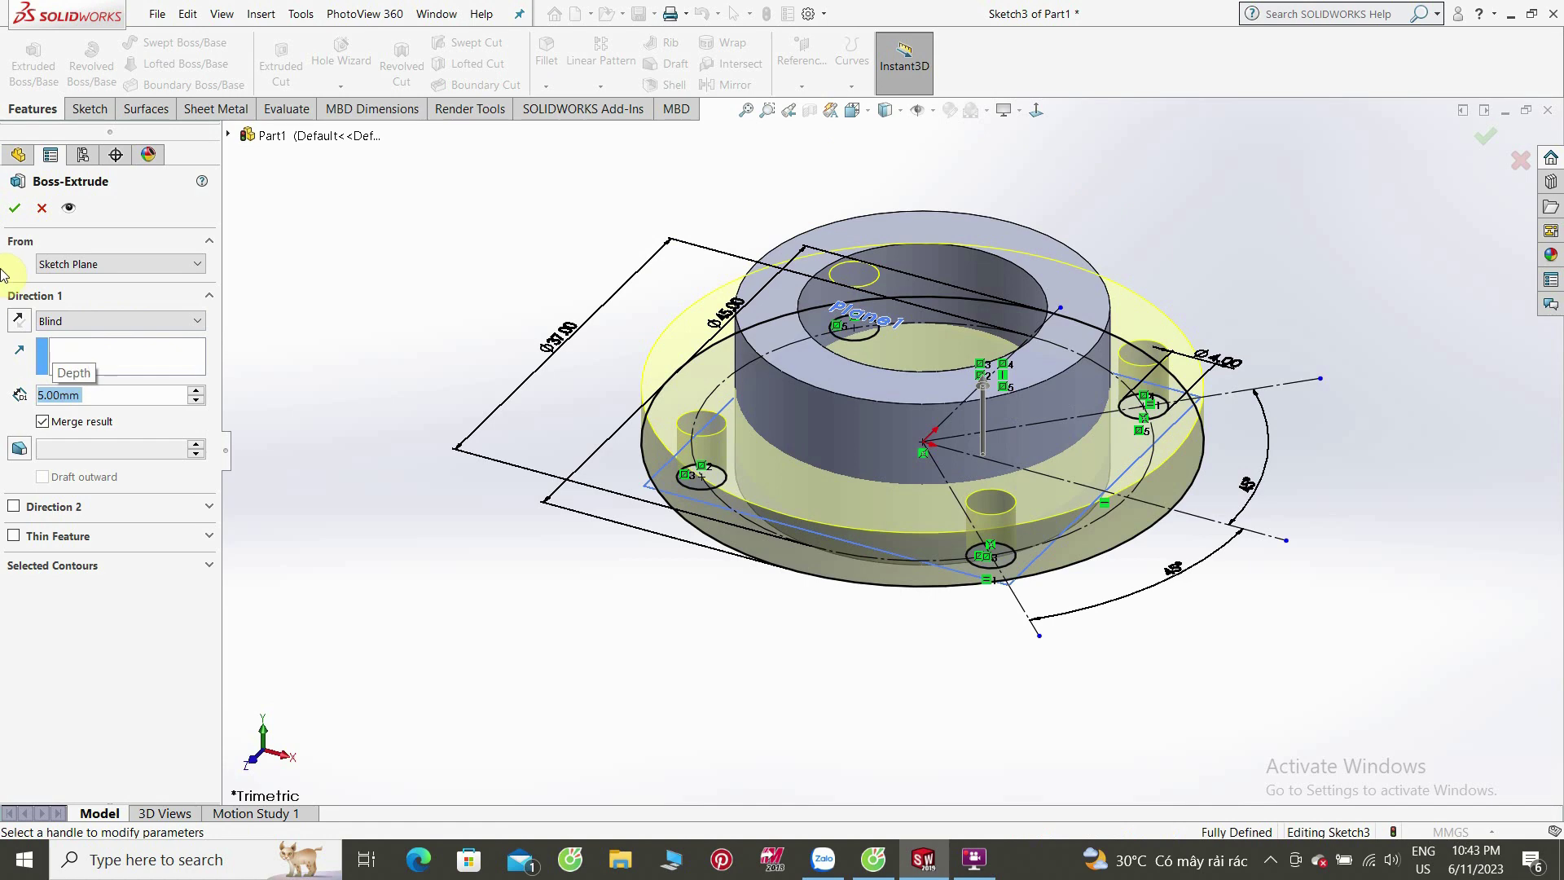
{"action": "left_click", "coordinate": [15, 209]}
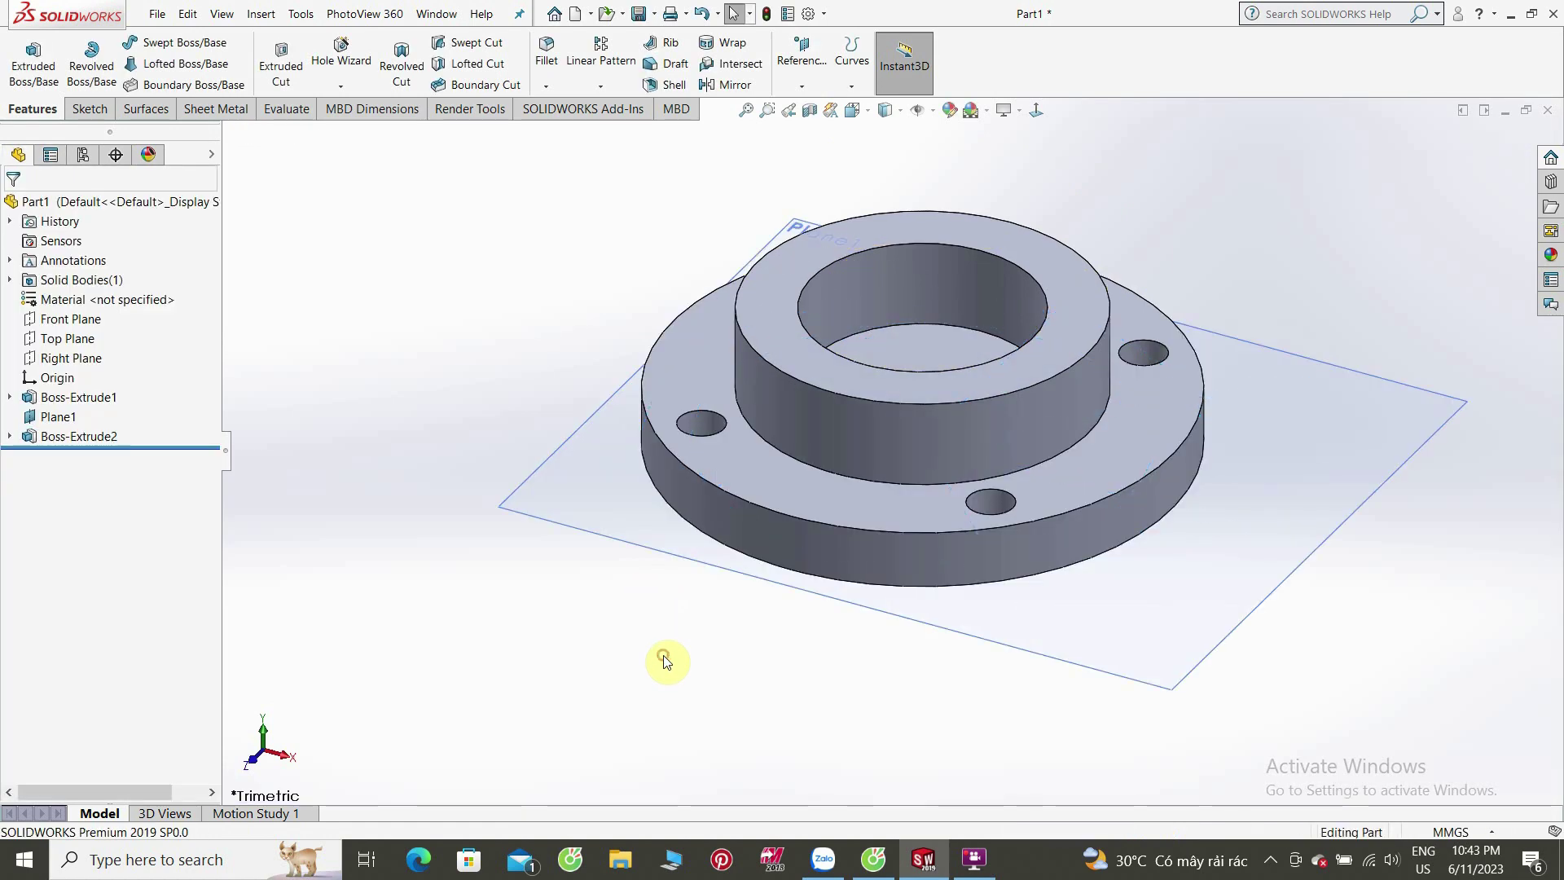
Step: Orbit the model, then view the flanged tube from the front
{"action": "middle_click_drag", "start_coordinate": [688, 581], "coordinate": [698, 600]}
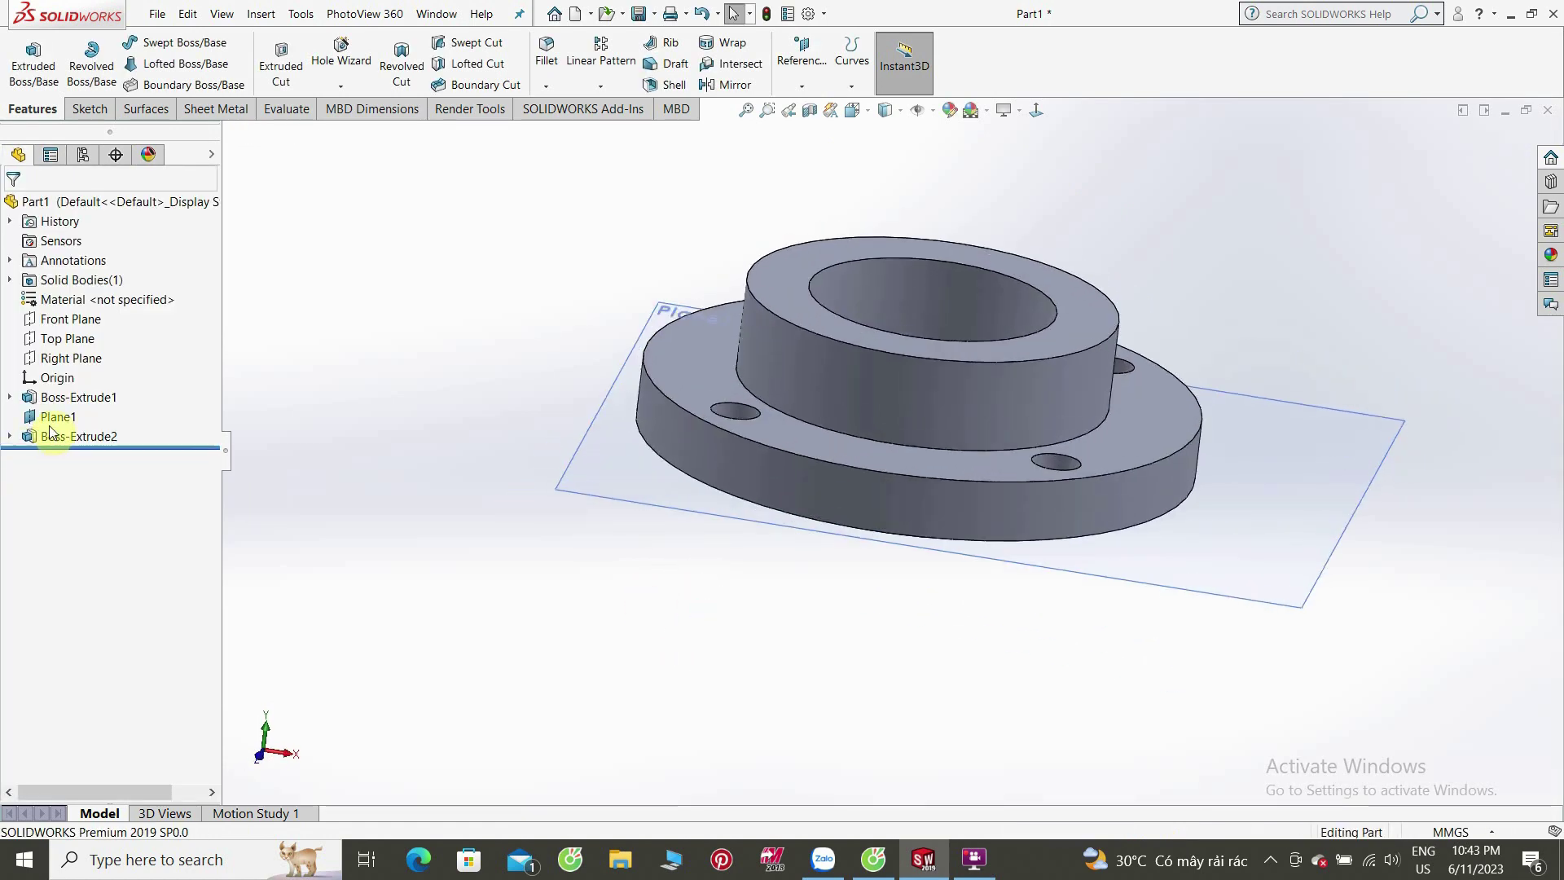
{"action": "left_click", "coordinate": [61, 416]}
{"action": "left_click", "coordinate": [662, 558]}
{"action": "mouse_move", "coordinate": [662, 559]}
{"action": "middle_mouse_down"}
{"action": "mouse_move", "coordinate": [675, 491]}
{"action": "mouse_move", "coordinate": [698, 500]}
{"action": "mouse_move", "coordinate": [695, 516]}
{"action": "middle_mouse_up"}
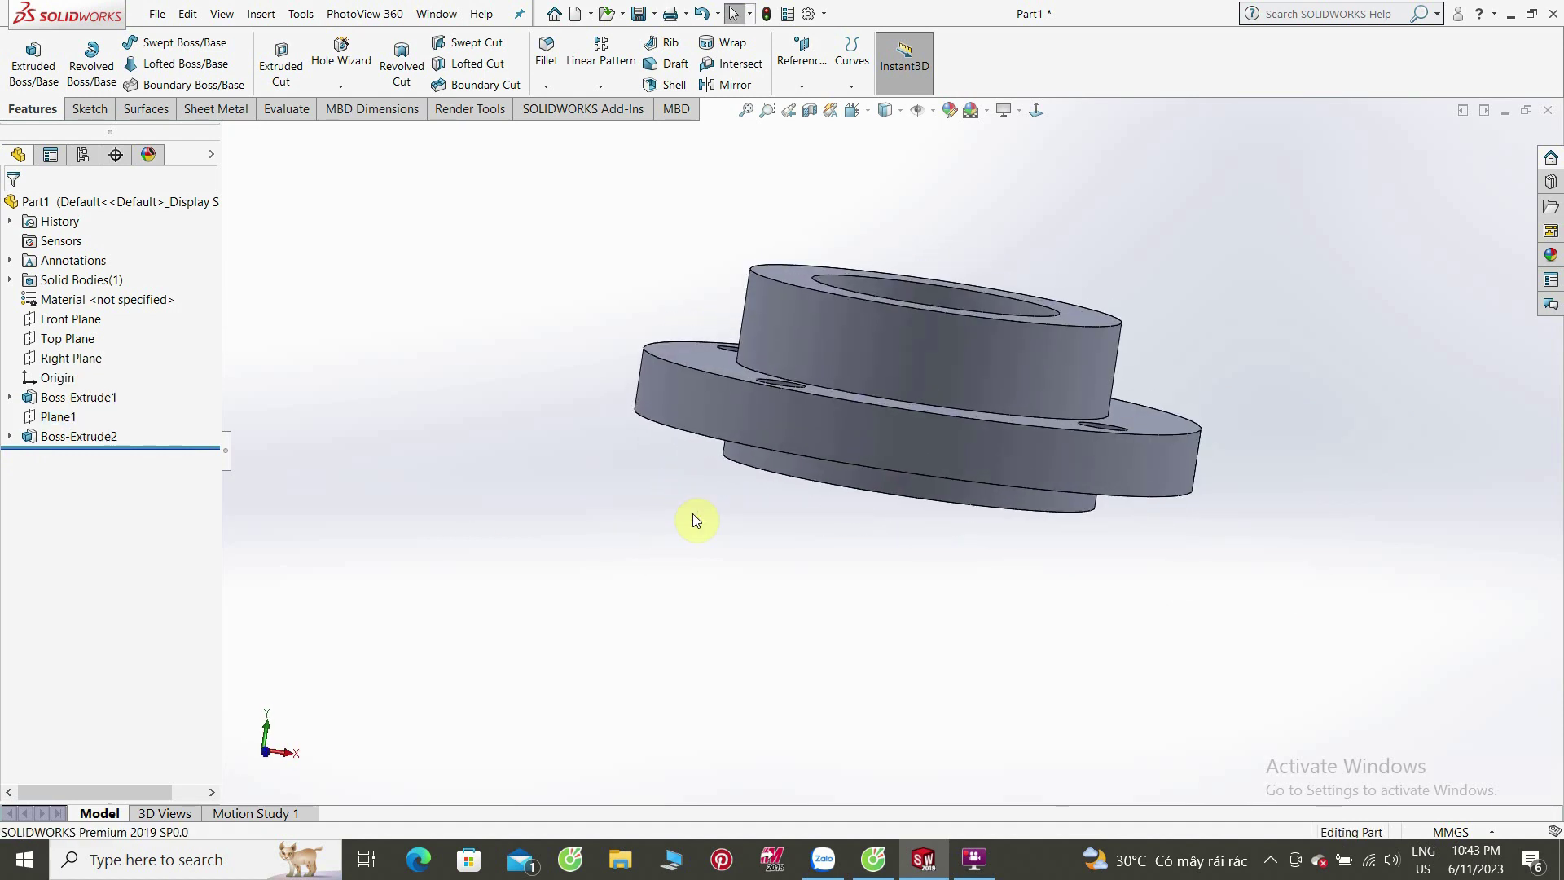
{"action": "key", "text": "ctrl+1"}
{"action": "scroll", "coordinate": [848, 559], "scroll_direction": "up", "scroll_amount": 3}
Step: Start a new sketch on the Front Plane and select the Line tool
{"action": "scroll", "coordinate": [848, 559], "scroll_direction": "up", "scroll_amount": 1}
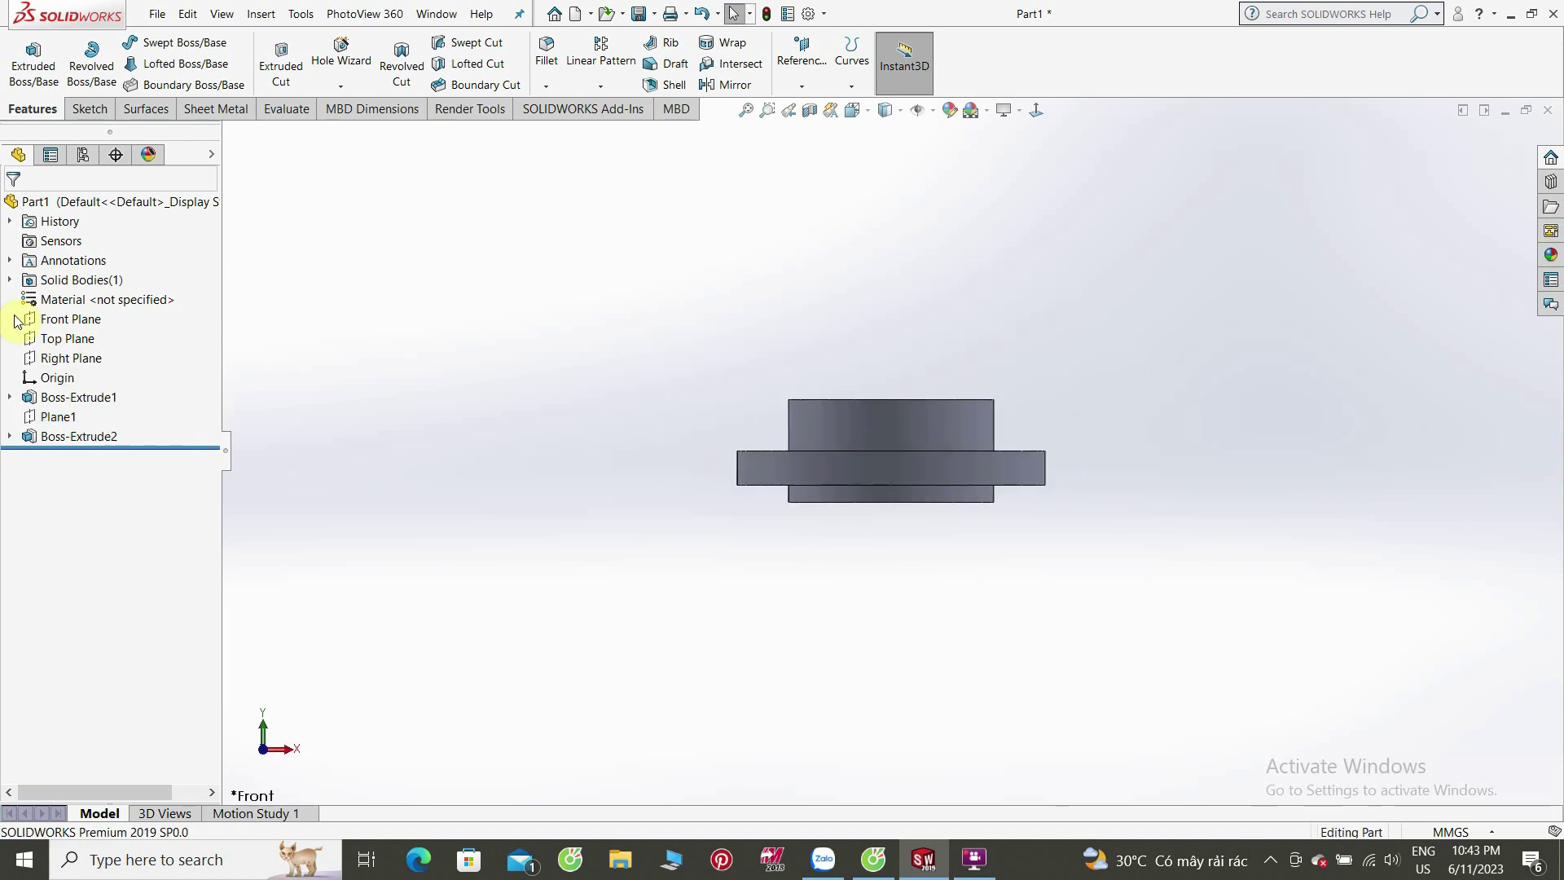
{"action": "left_click", "coordinate": [64, 321]}
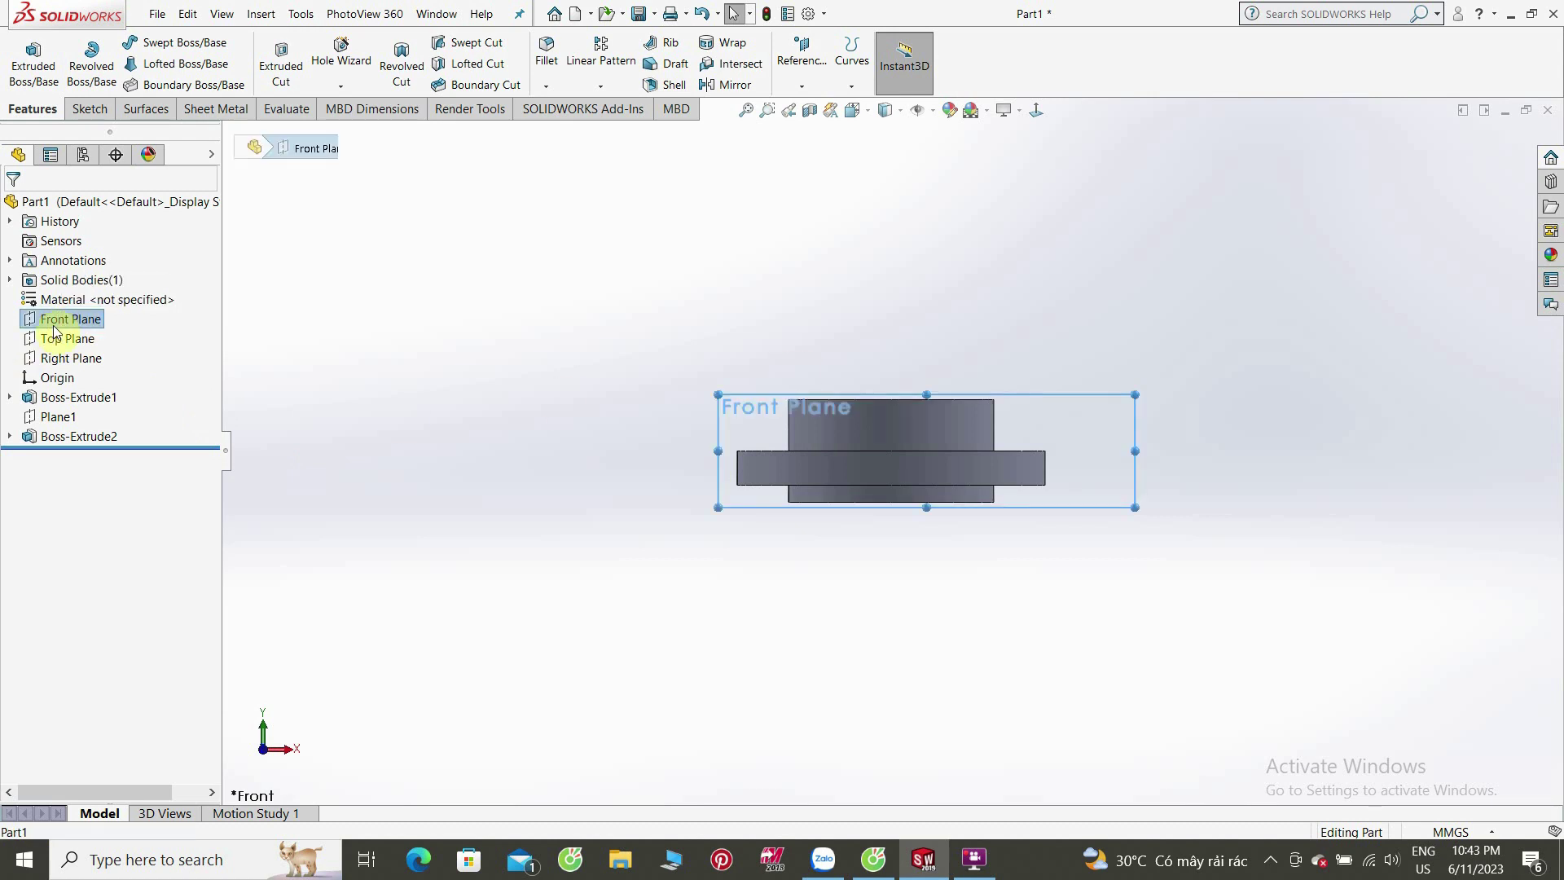
{"action": "right_click", "coordinate": [65, 321]}
{"action": "left_click", "coordinate": [79, 297]}
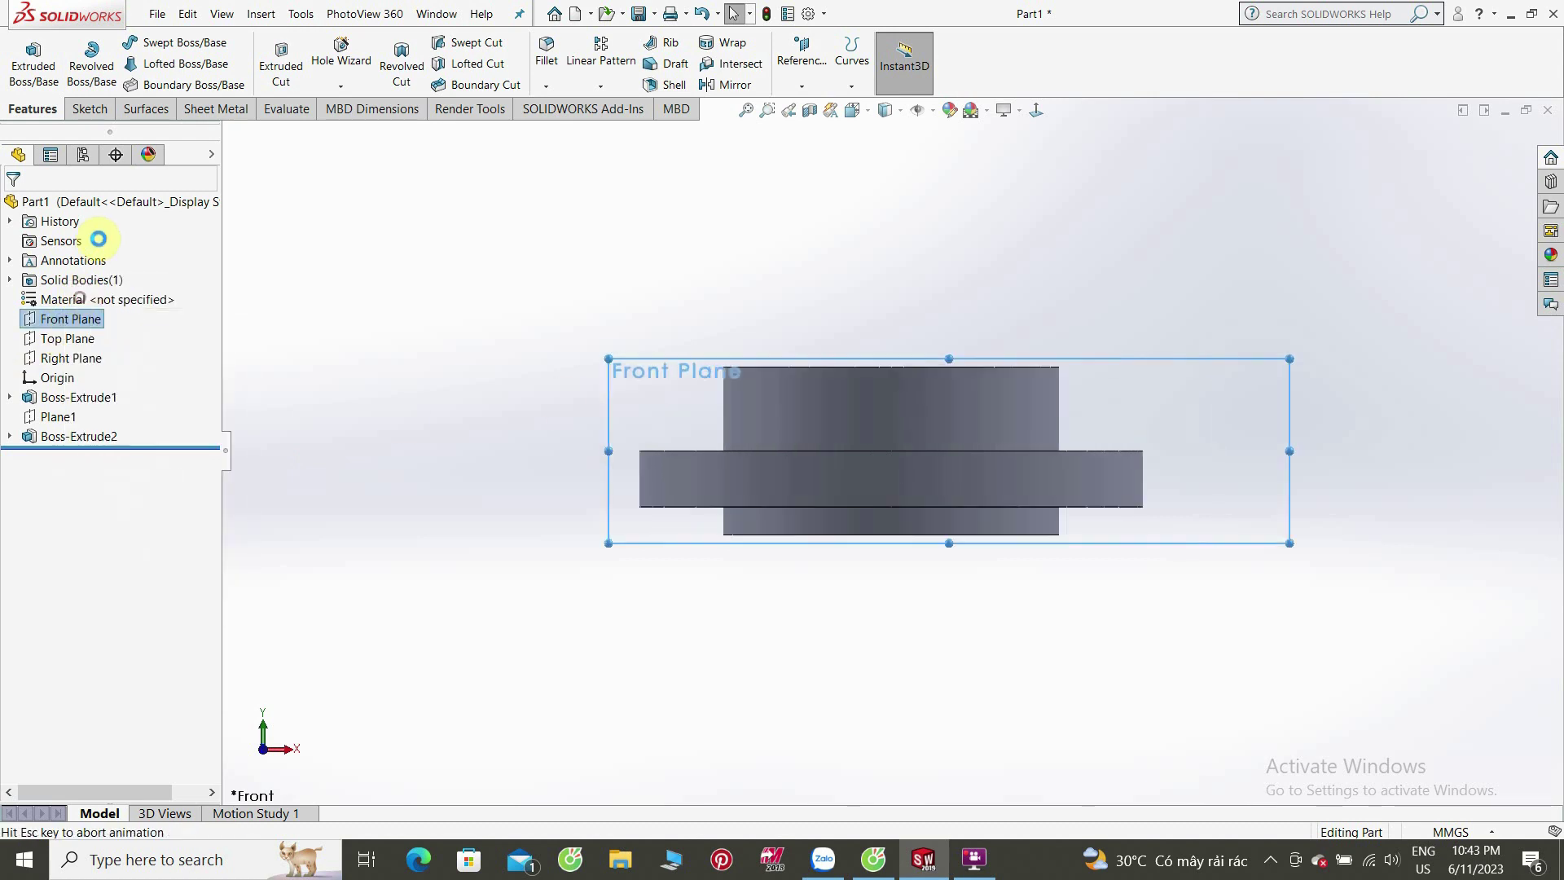
{"action": "scroll", "coordinate": [808, 450], "scroll_direction": "down", "scroll_amount": 1}
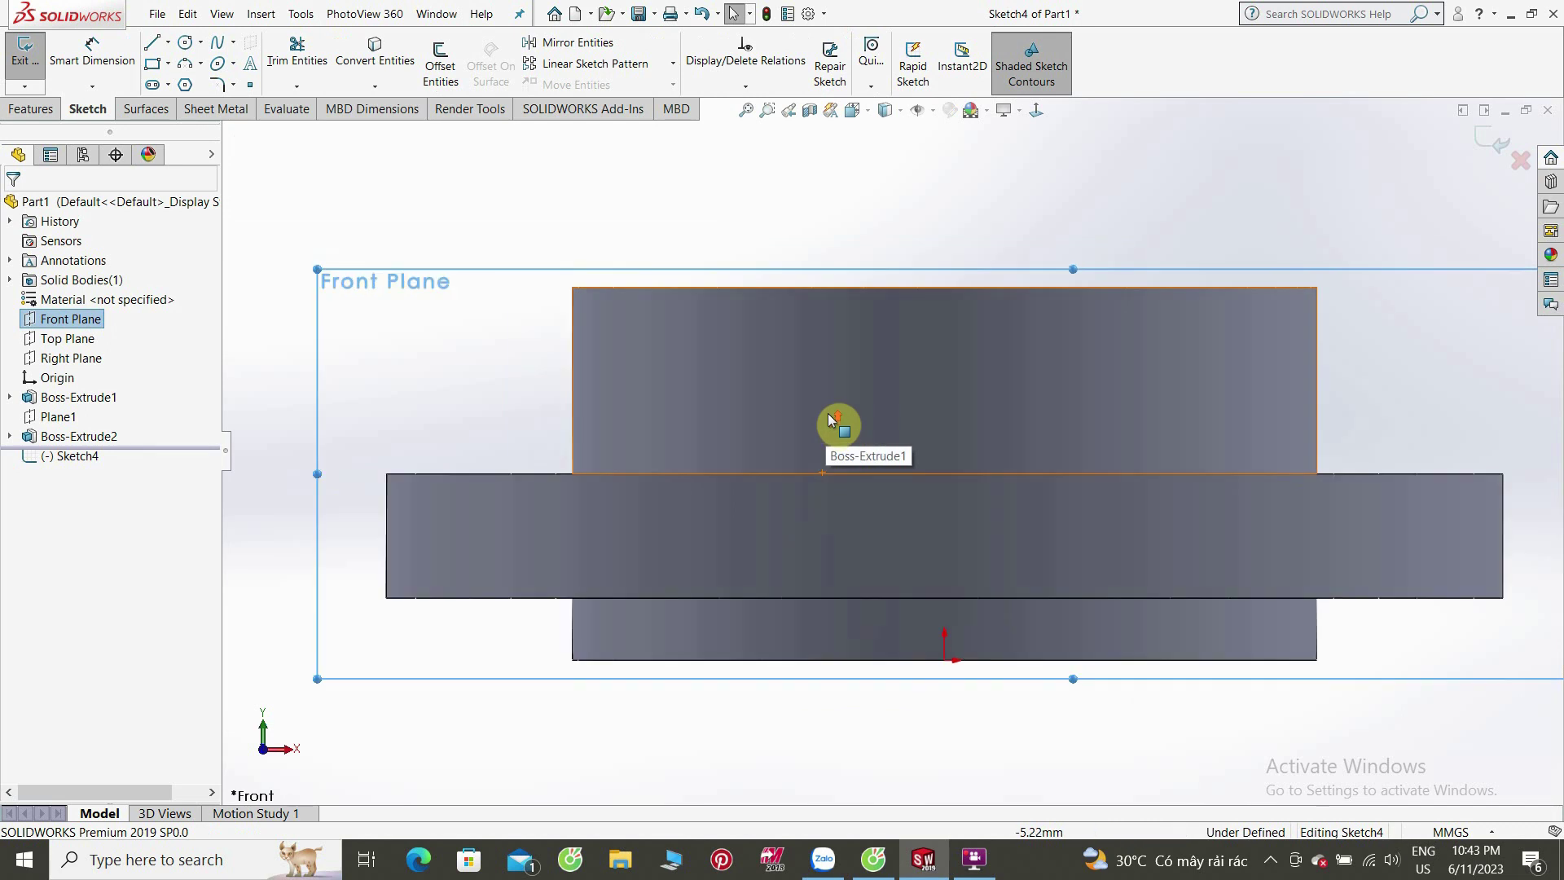
{"action": "scroll", "coordinate": [829, 419], "scroll_direction": "up", "scroll_amount": 3}
{"action": "scroll", "coordinate": [829, 420], "scroll_direction": "up", "scroll_amount": 1}
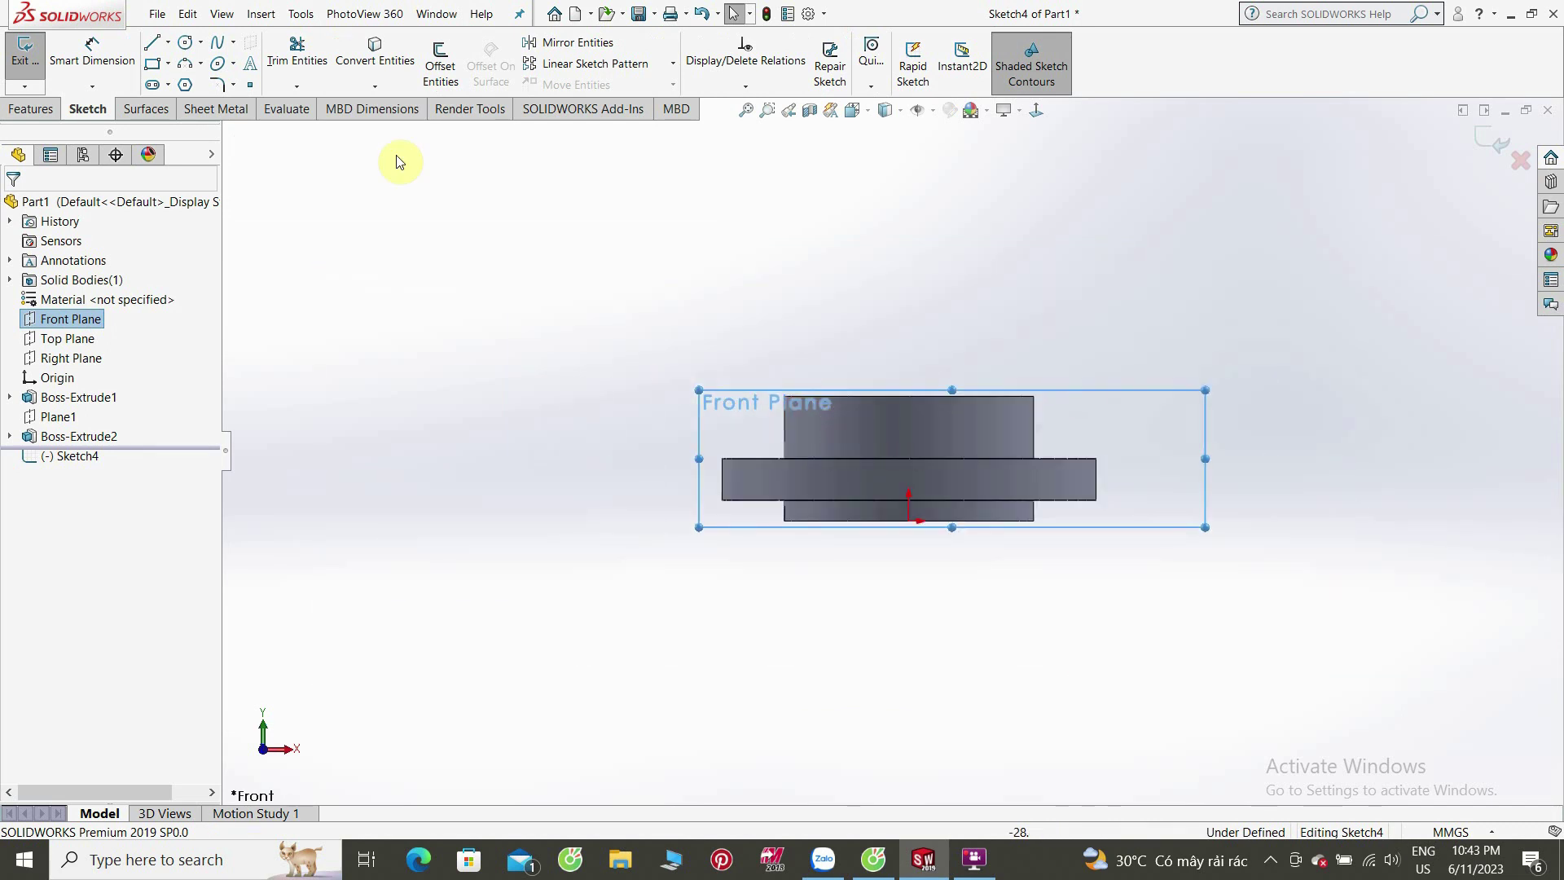
{"action": "left_click", "coordinate": [152, 46]}
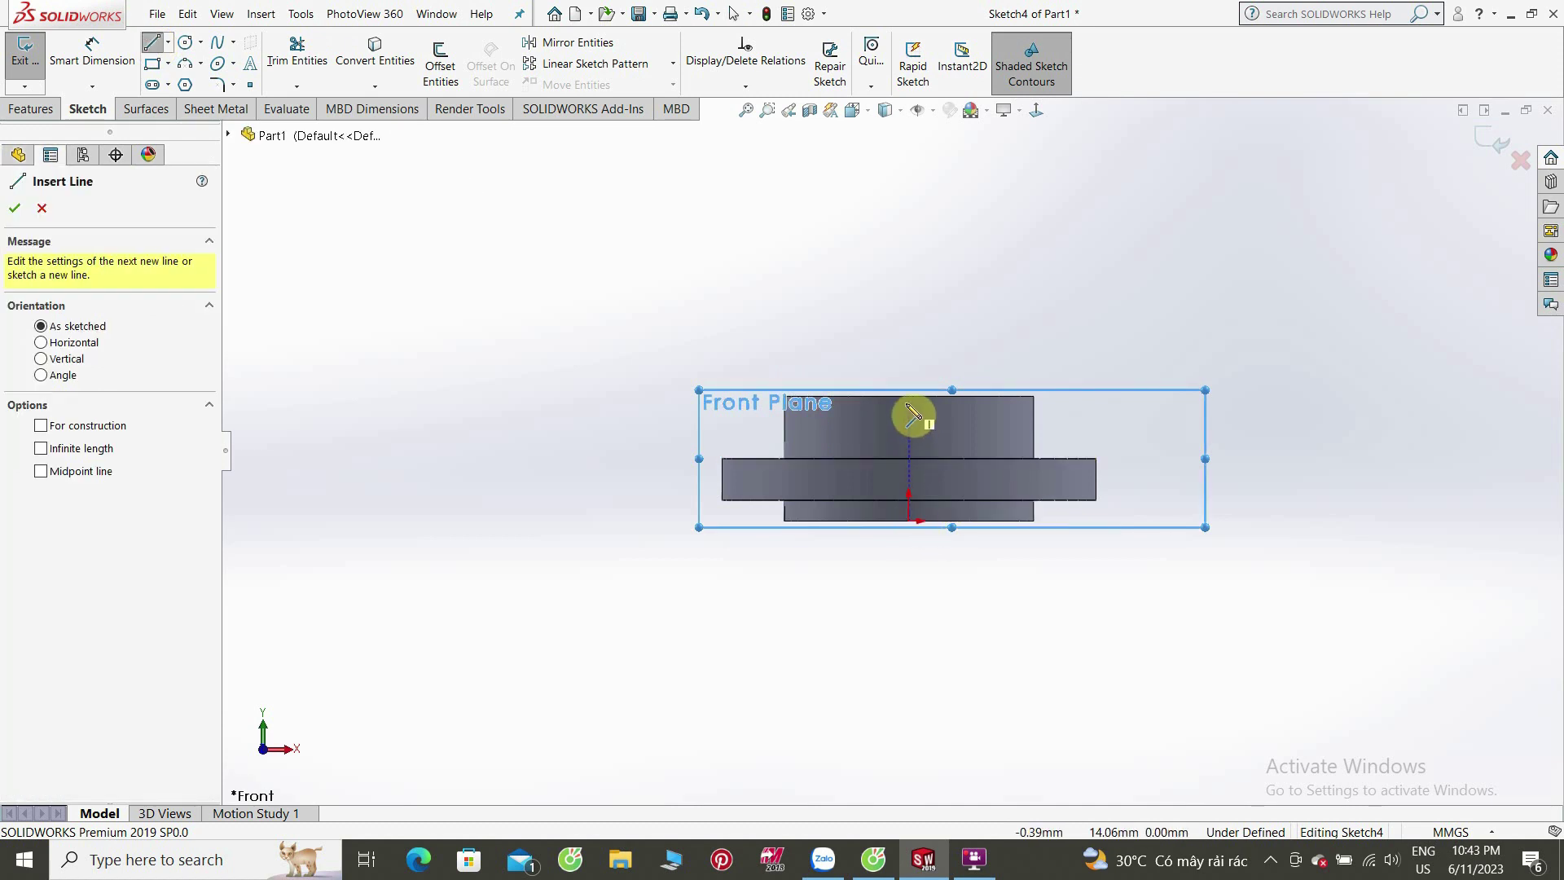
{"action": "scroll", "coordinate": [914, 410], "scroll_direction": "up", "scroll_amount": 2}
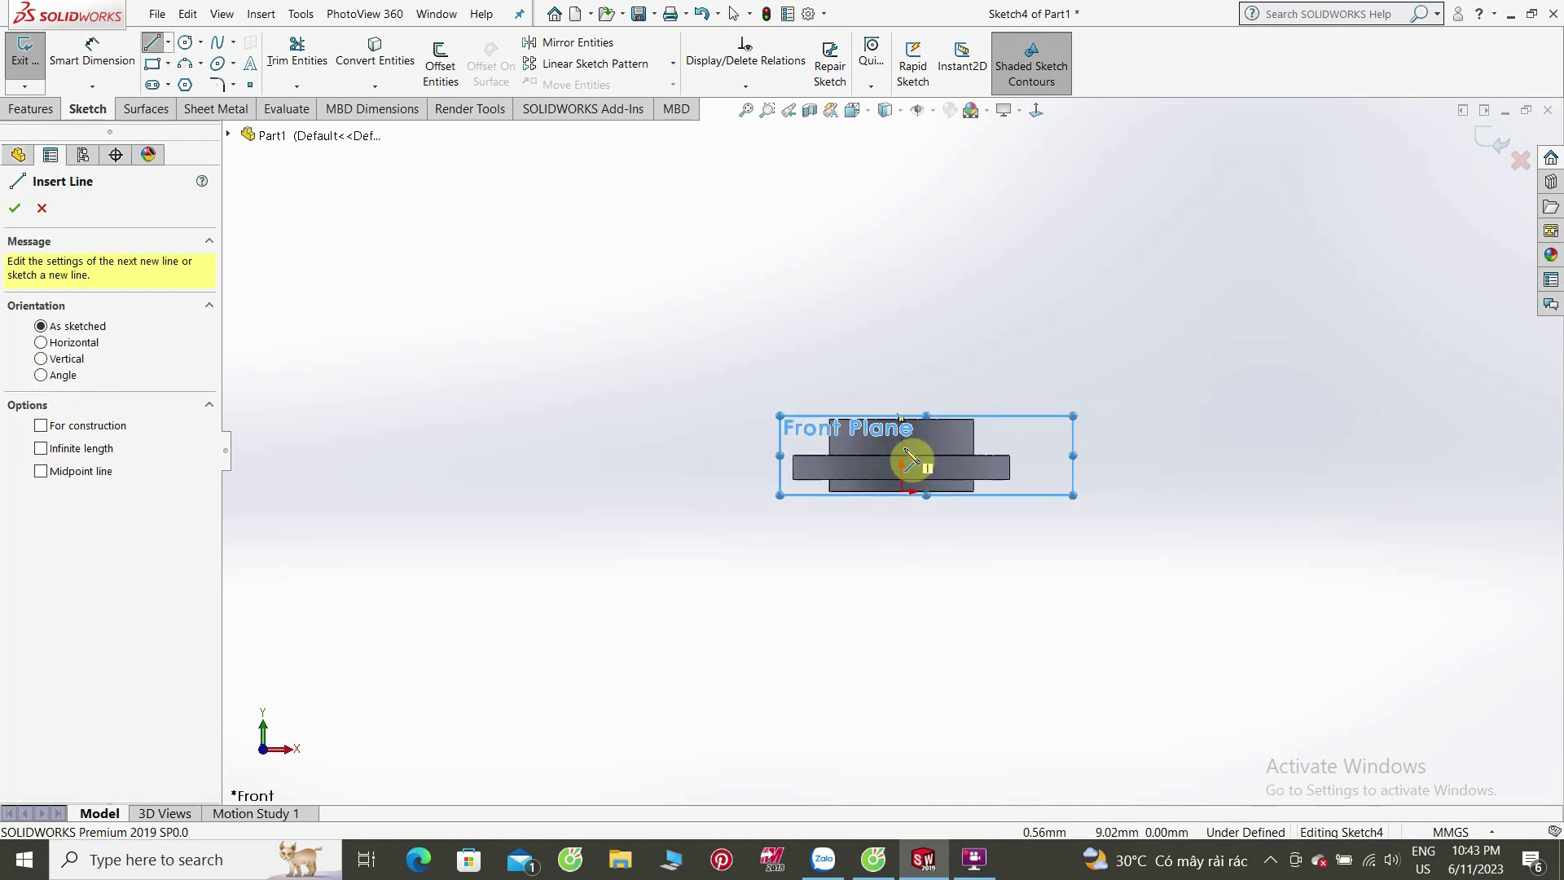
{"action": "scroll", "coordinate": [901, 420], "scroll_direction": "down", "scroll_amount": 2}
{"action": "scroll", "coordinate": [909, 456], "scroll_direction": "down", "scroll_amount": 1}
Step: Draw a quarter-turn three-point arc rising up-left from the boss top-edge midpoint
{"action": "left_click", "coordinate": [906, 461]}
{"action": "left_click", "coordinate": [185, 62]}
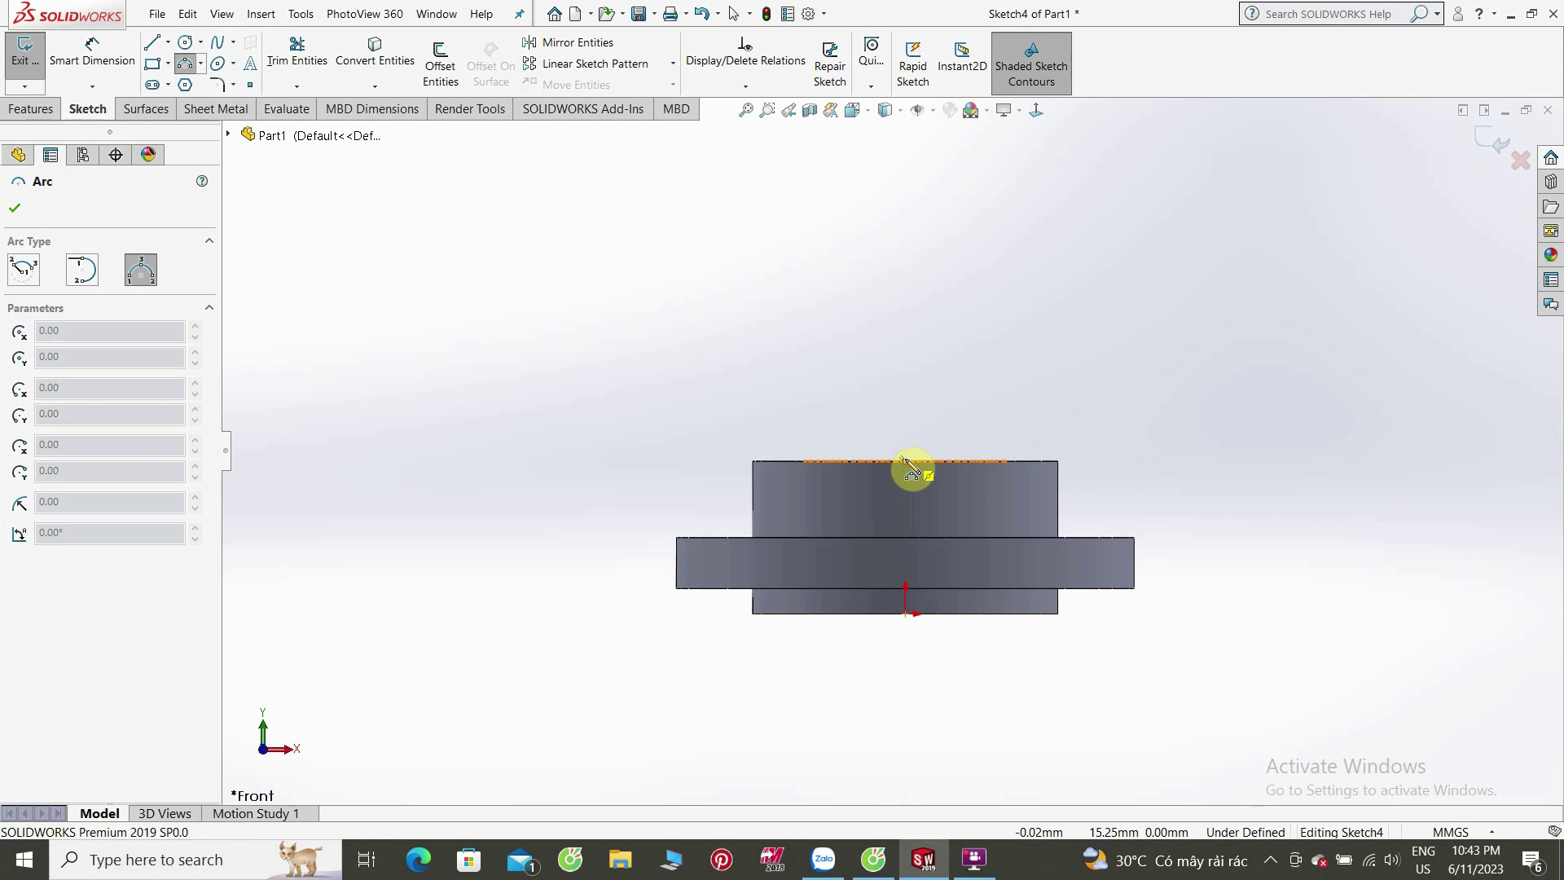
{"action": "left_click", "coordinate": [905, 461]}
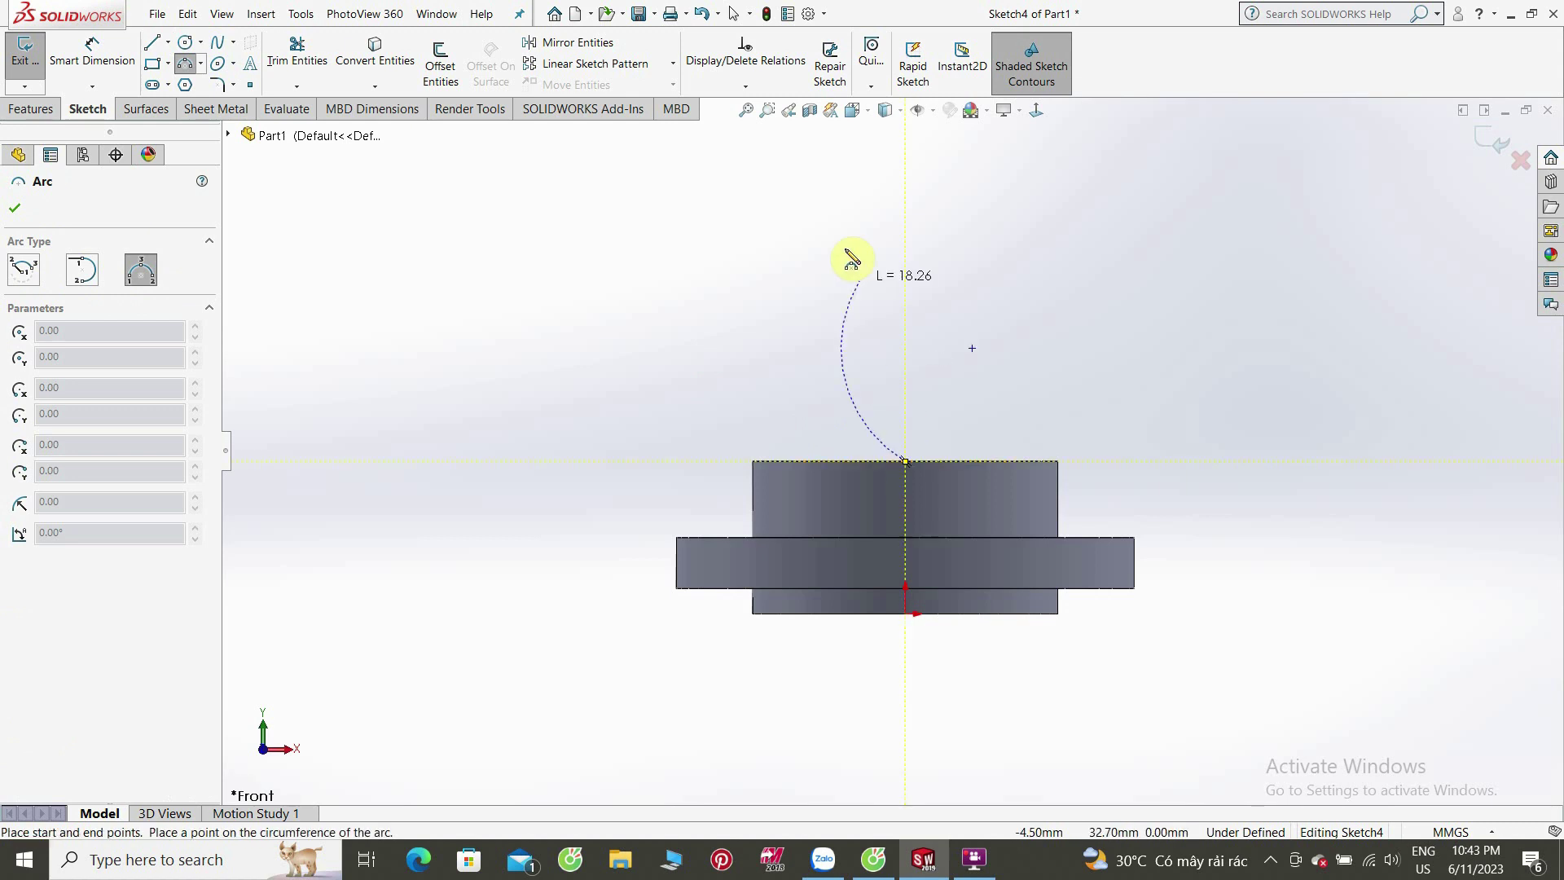
{"action": "scroll", "coordinate": [887, 366], "scroll_direction": "up", "scroll_amount": 2}
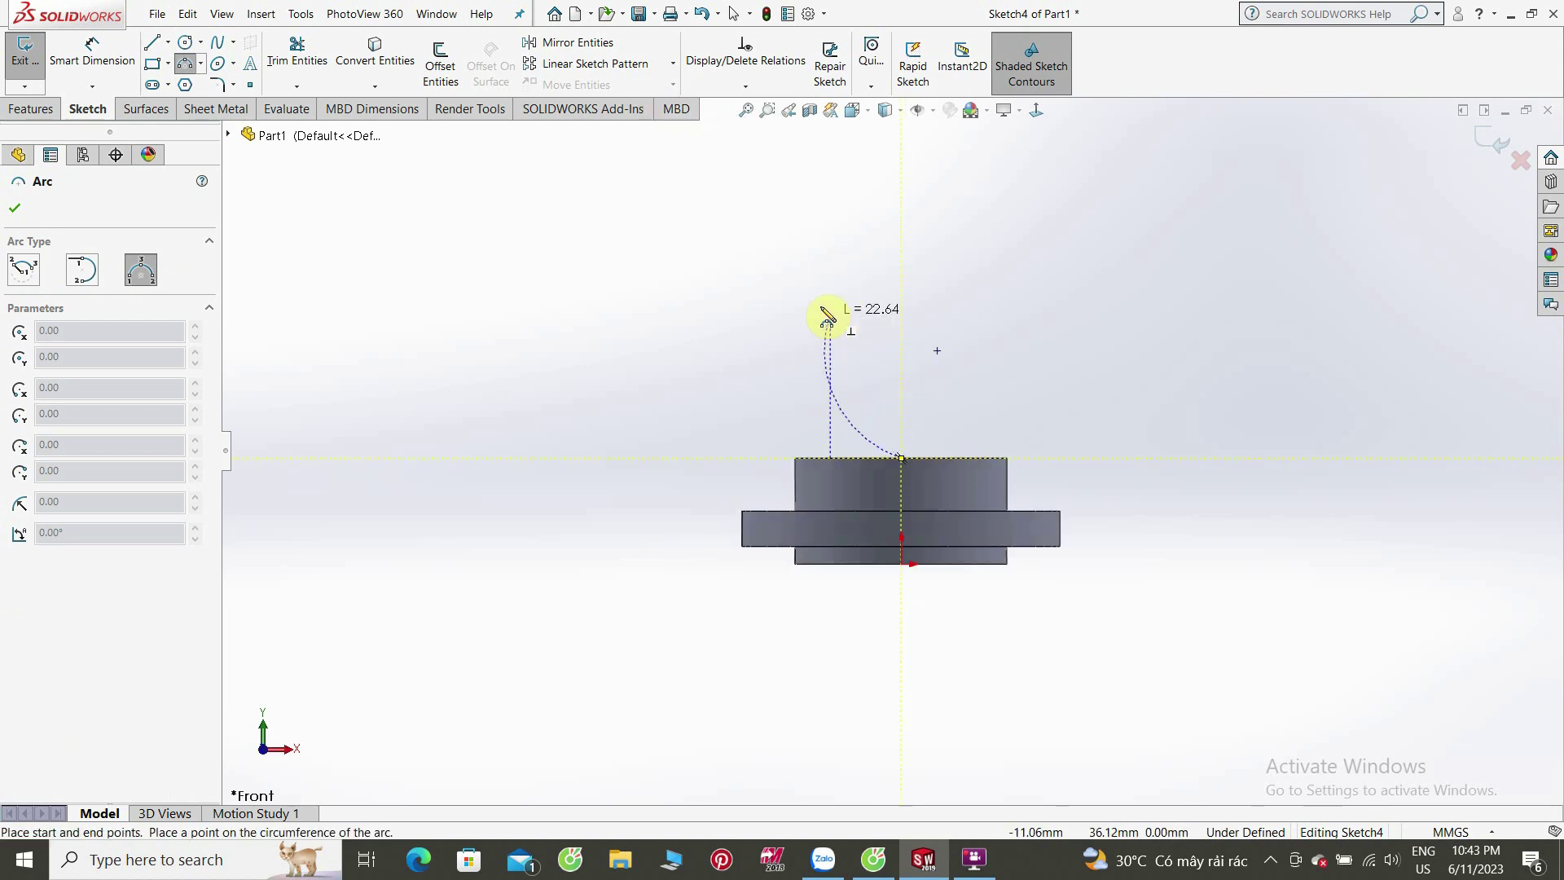
{"action": "left_click", "coordinate": [730, 208]}
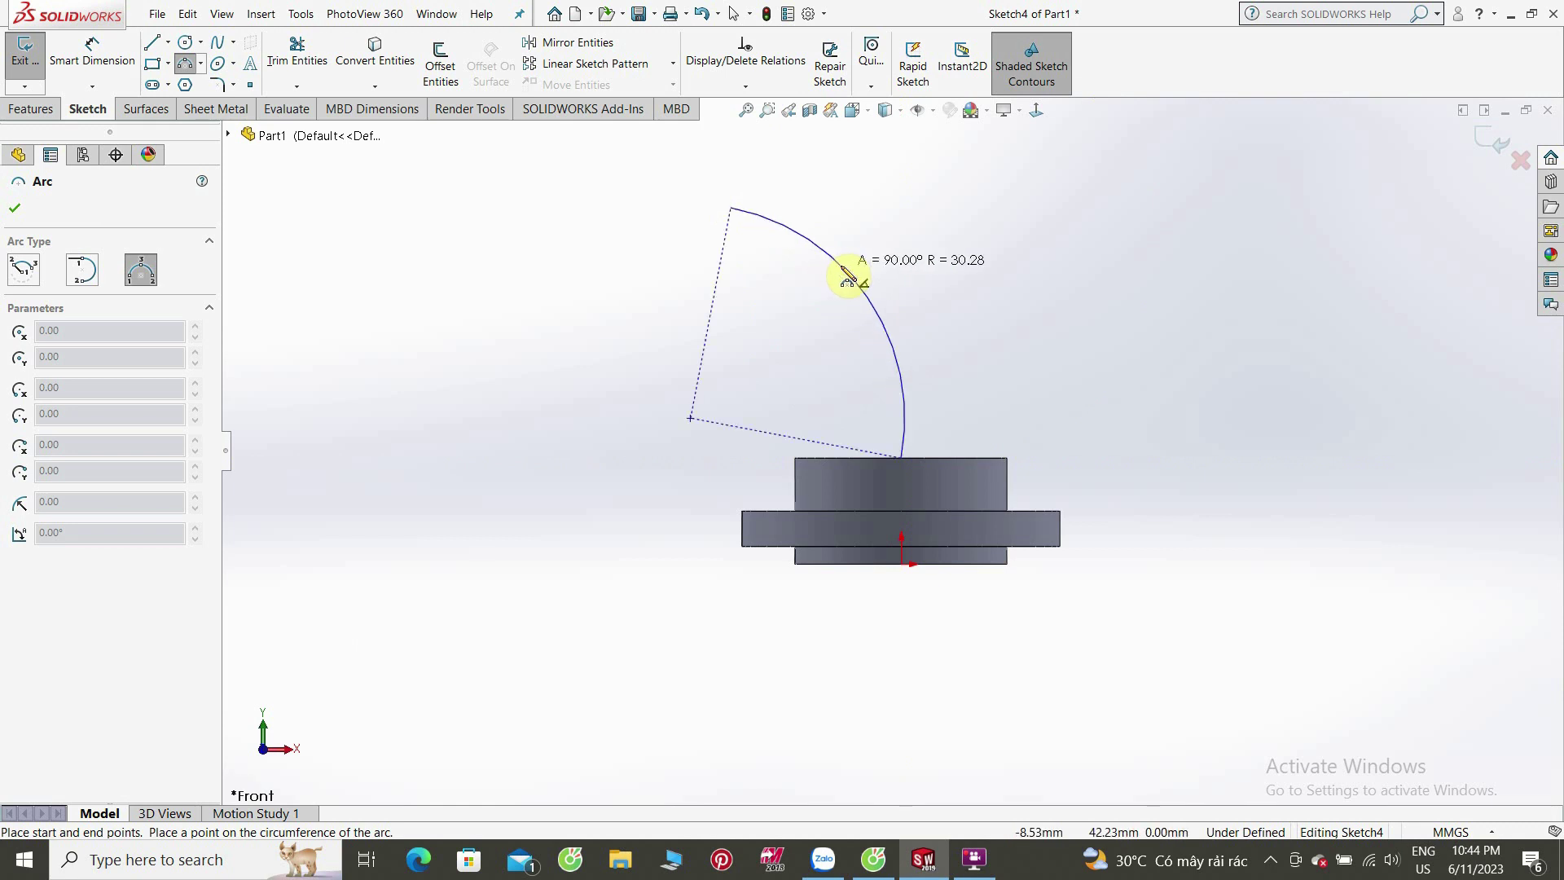
{"action": "left_click", "coordinate": [845, 278]}
{"action": "left_click", "coordinate": [11, 212]}
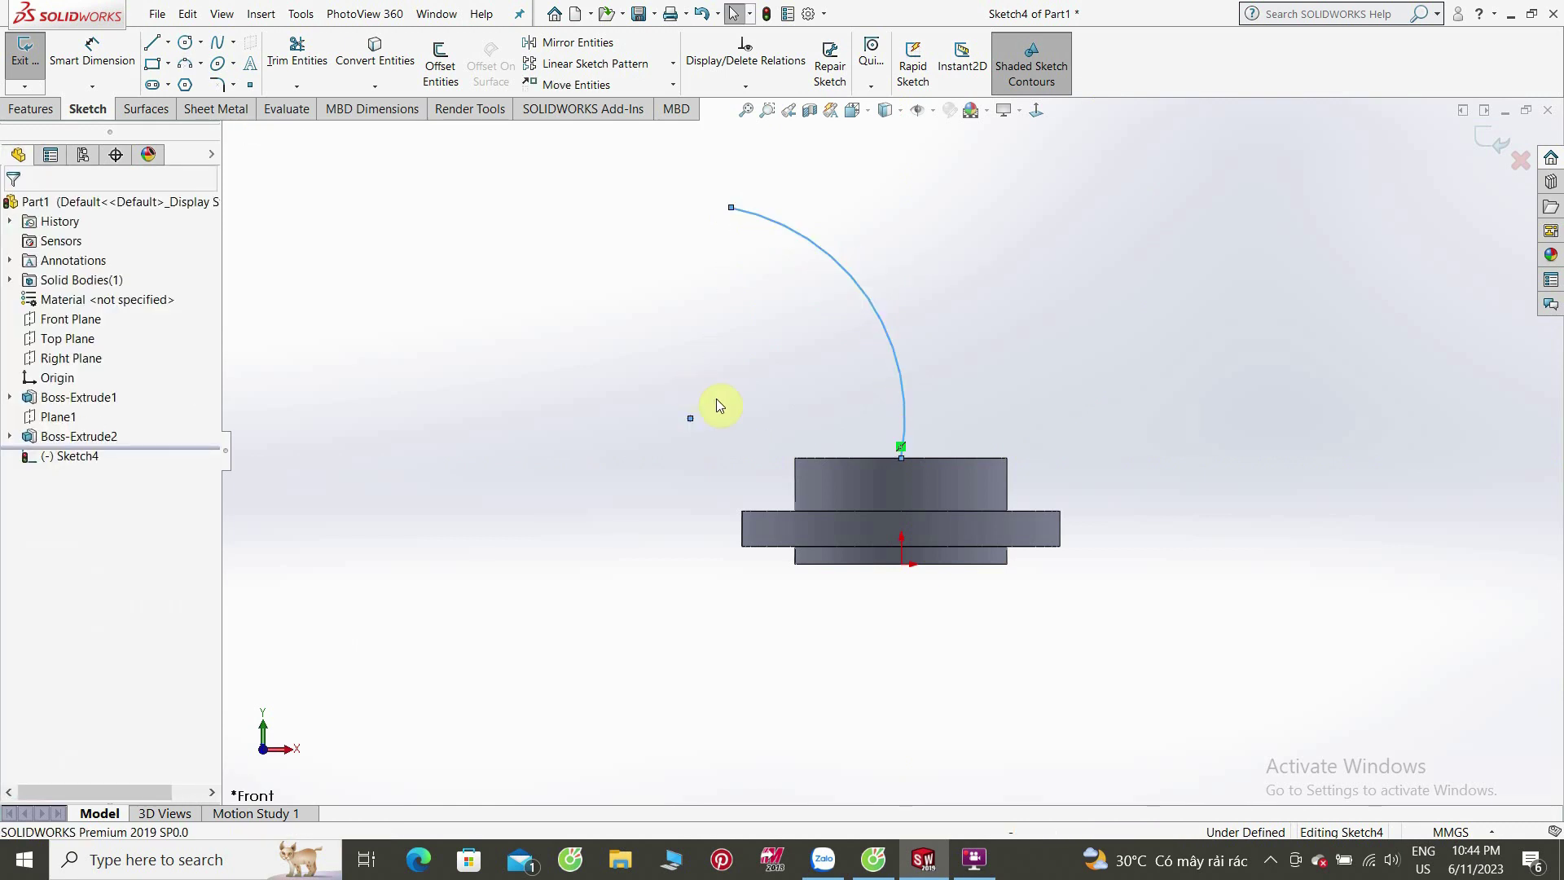
{"action": "scroll", "coordinate": [786, 428], "scroll_direction": "down", "scroll_amount": 2}
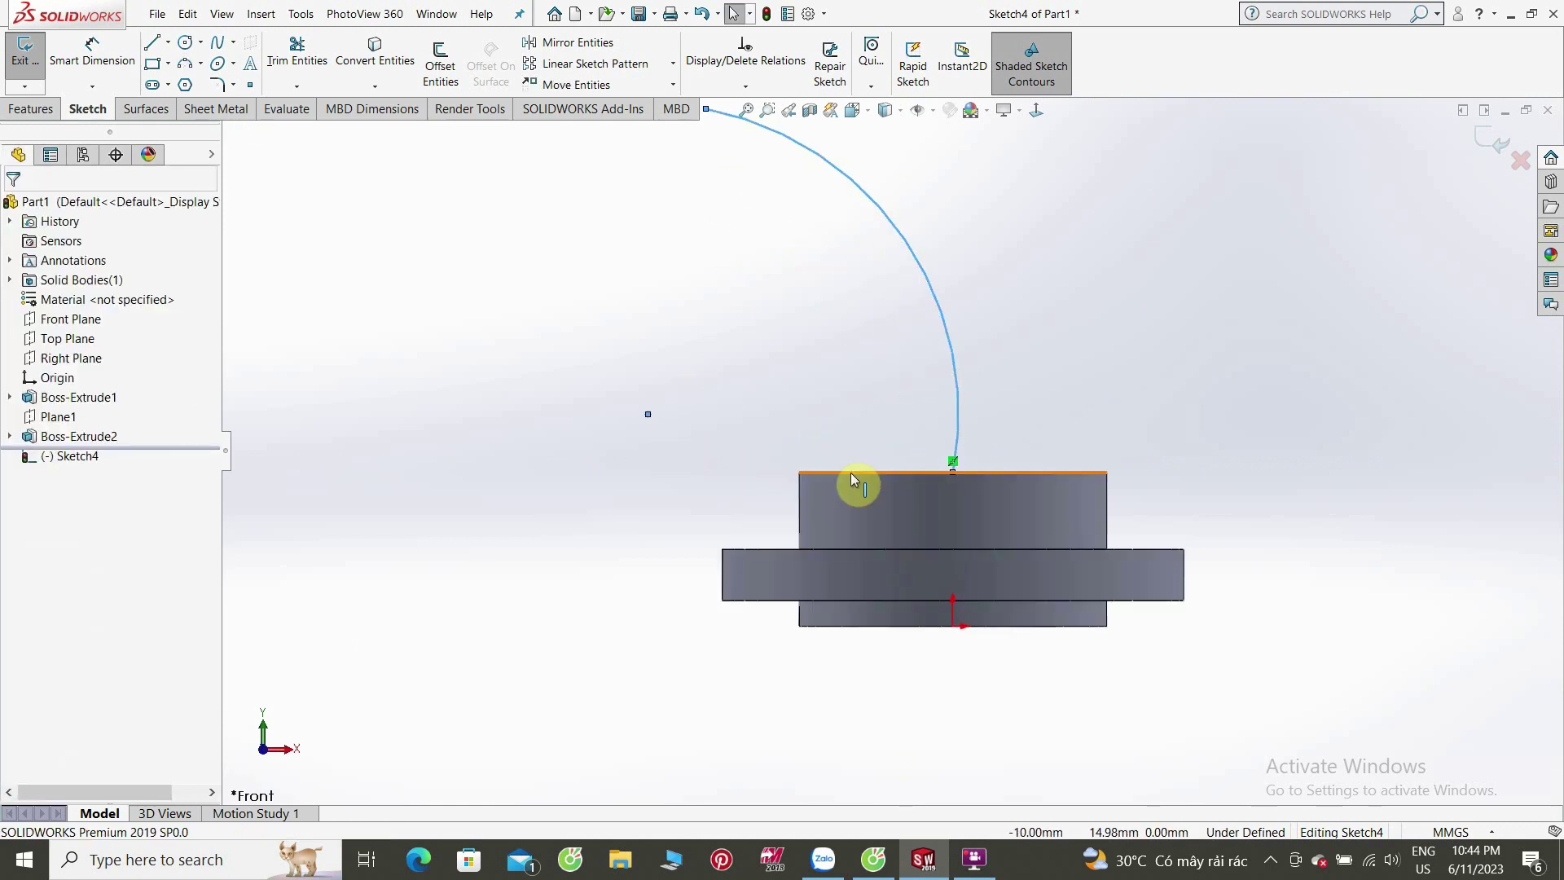
Step: Make the arc's lower end coincident with the boss's top edge
{"action": "left_click", "coordinate": [647, 414]}
{"action": "left_click", "coordinate": [818, 471], "text": "ctrl"}
{"action": "left_click", "coordinate": [864, 402]}
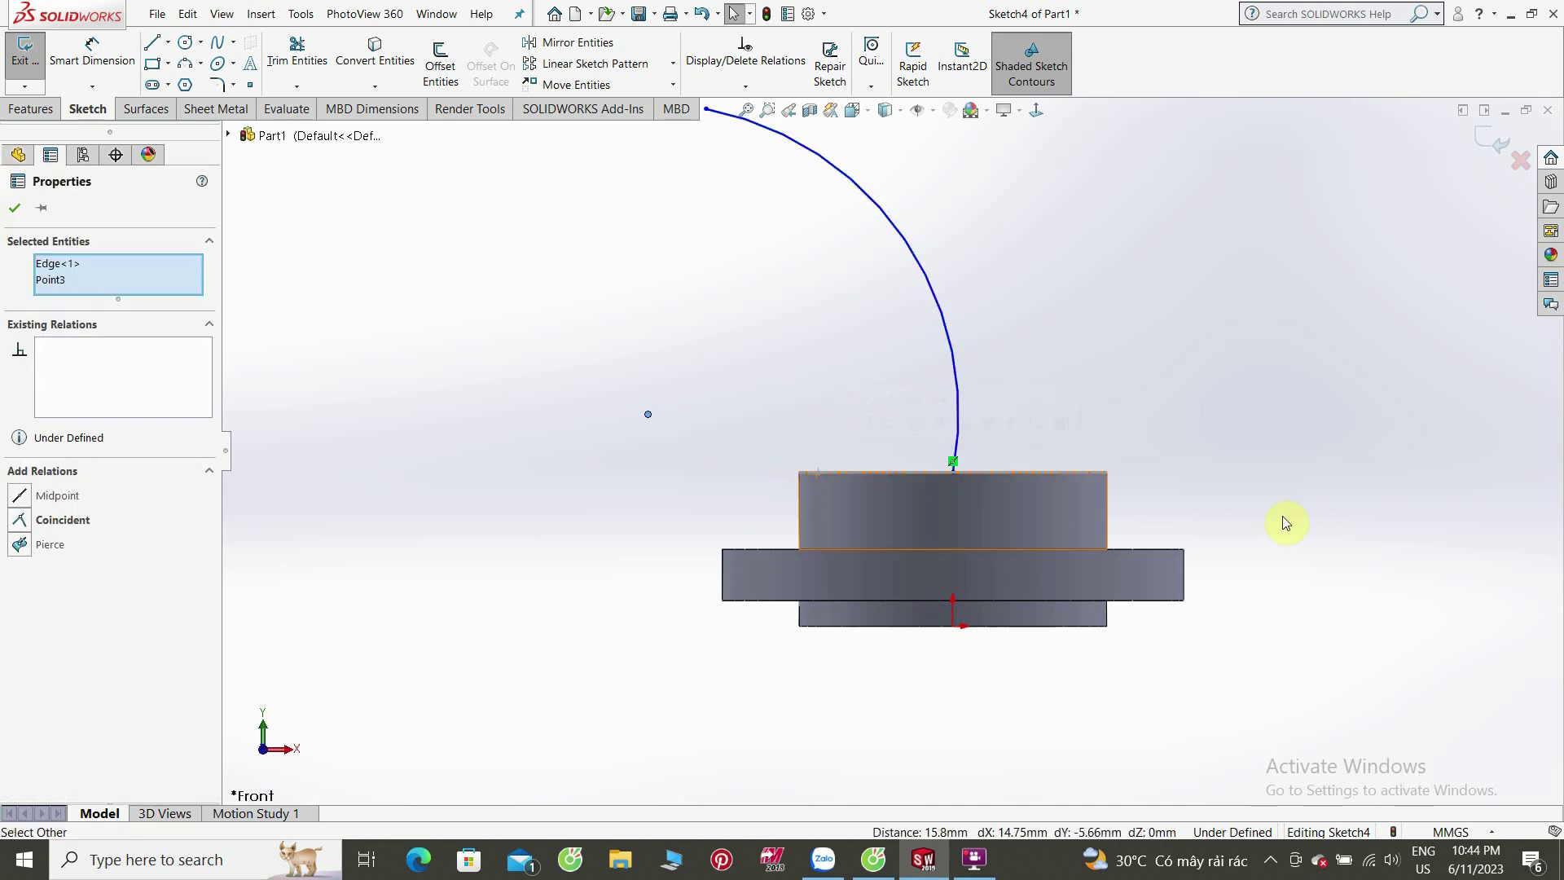
{"action": "left_click", "coordinate": [1271, 501]}
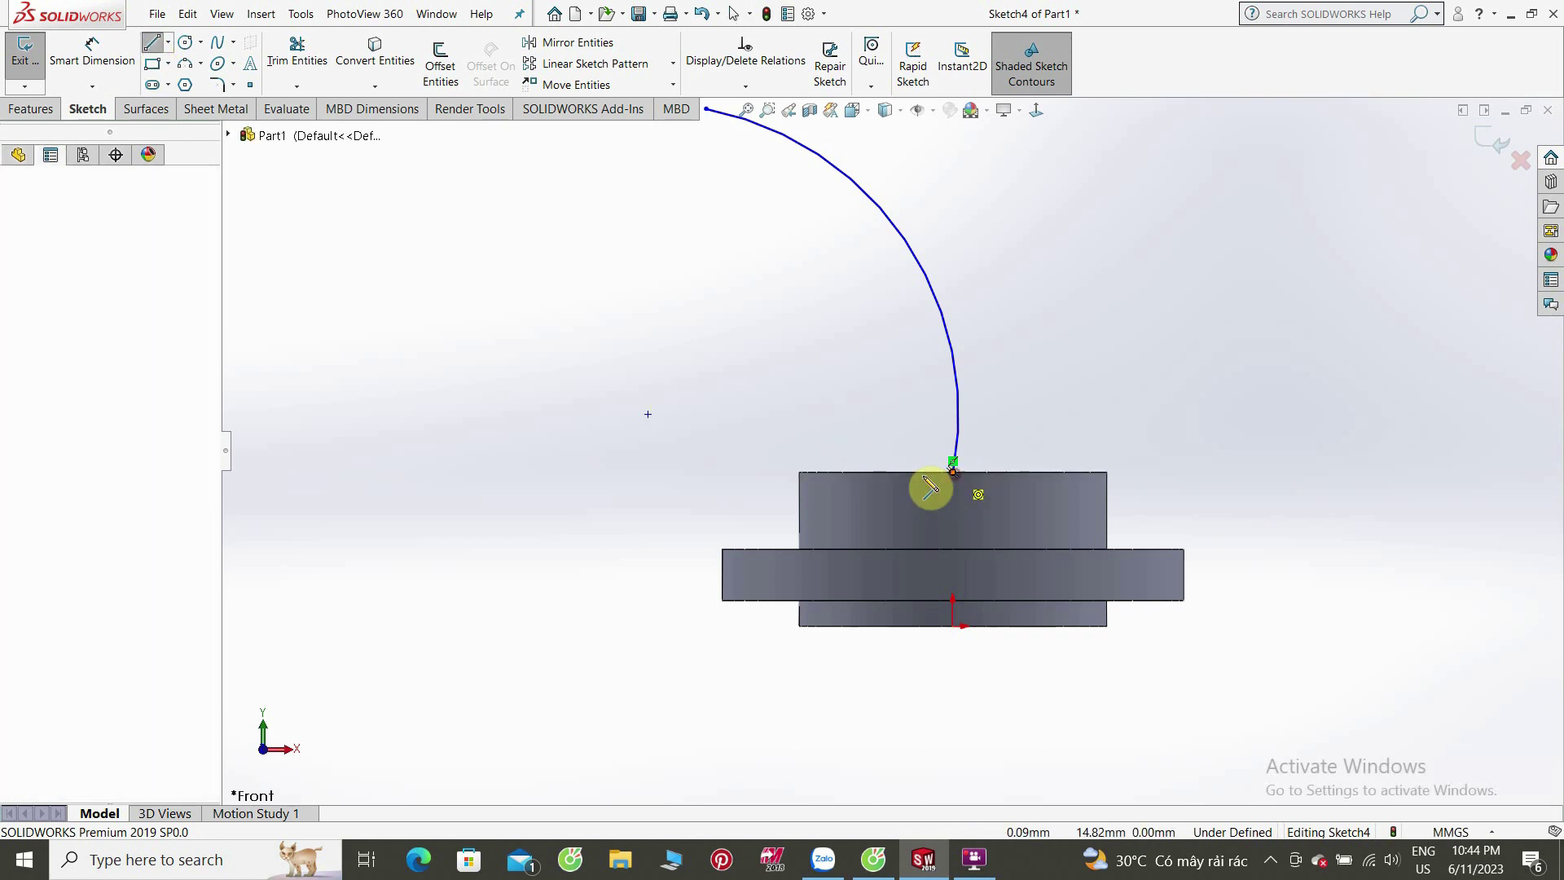
Step: Add a horizontal construction line and place the arc centre on it
{"action": "left_click", "coordinate": [953, 471]}
{"action": "left_click", "coordinate": [638, 472]}
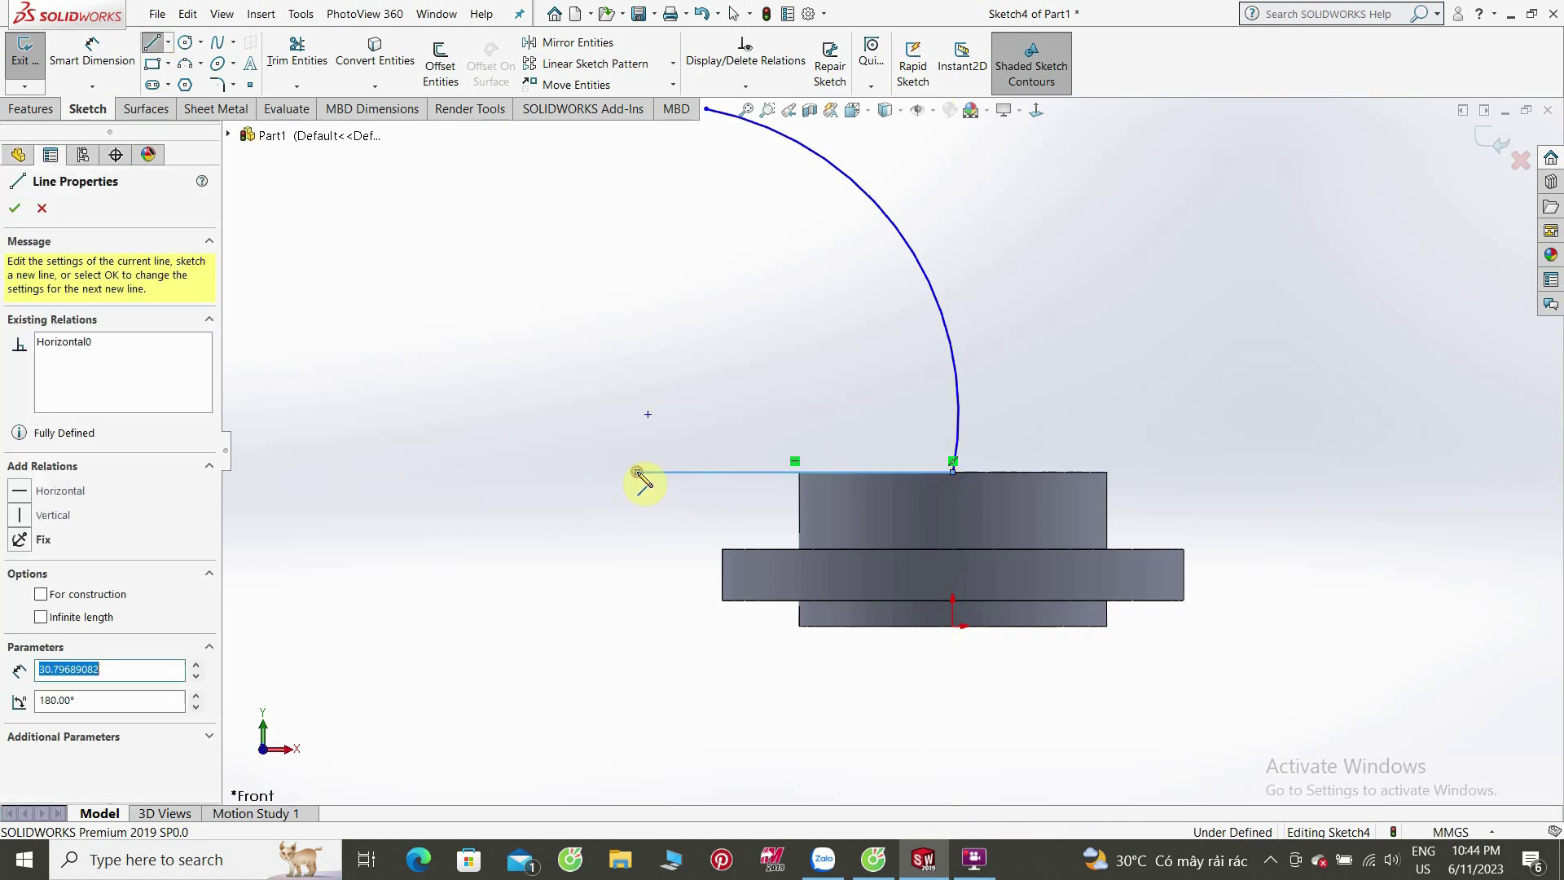
{"action": "right_click", "coordinate": [639, 473]}
{"action": "left_click", "coordinate": [677, 453]}
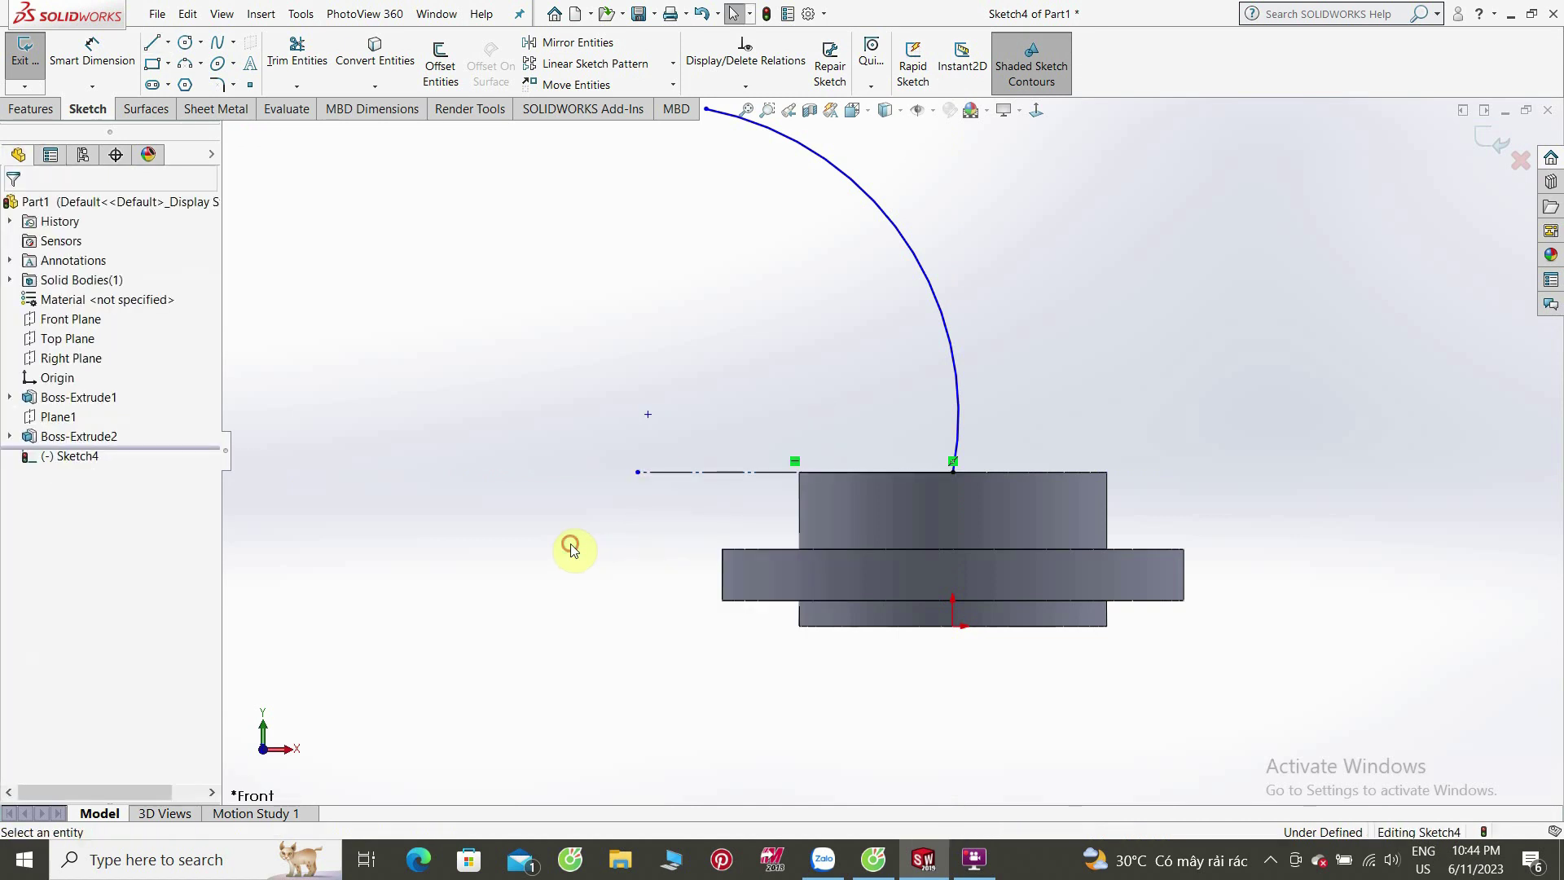
{"action": "left_click", "coordinate": [649, 414]}
{"action": "left_click", "coordinate": [659, 472], "text": "ctrl"}
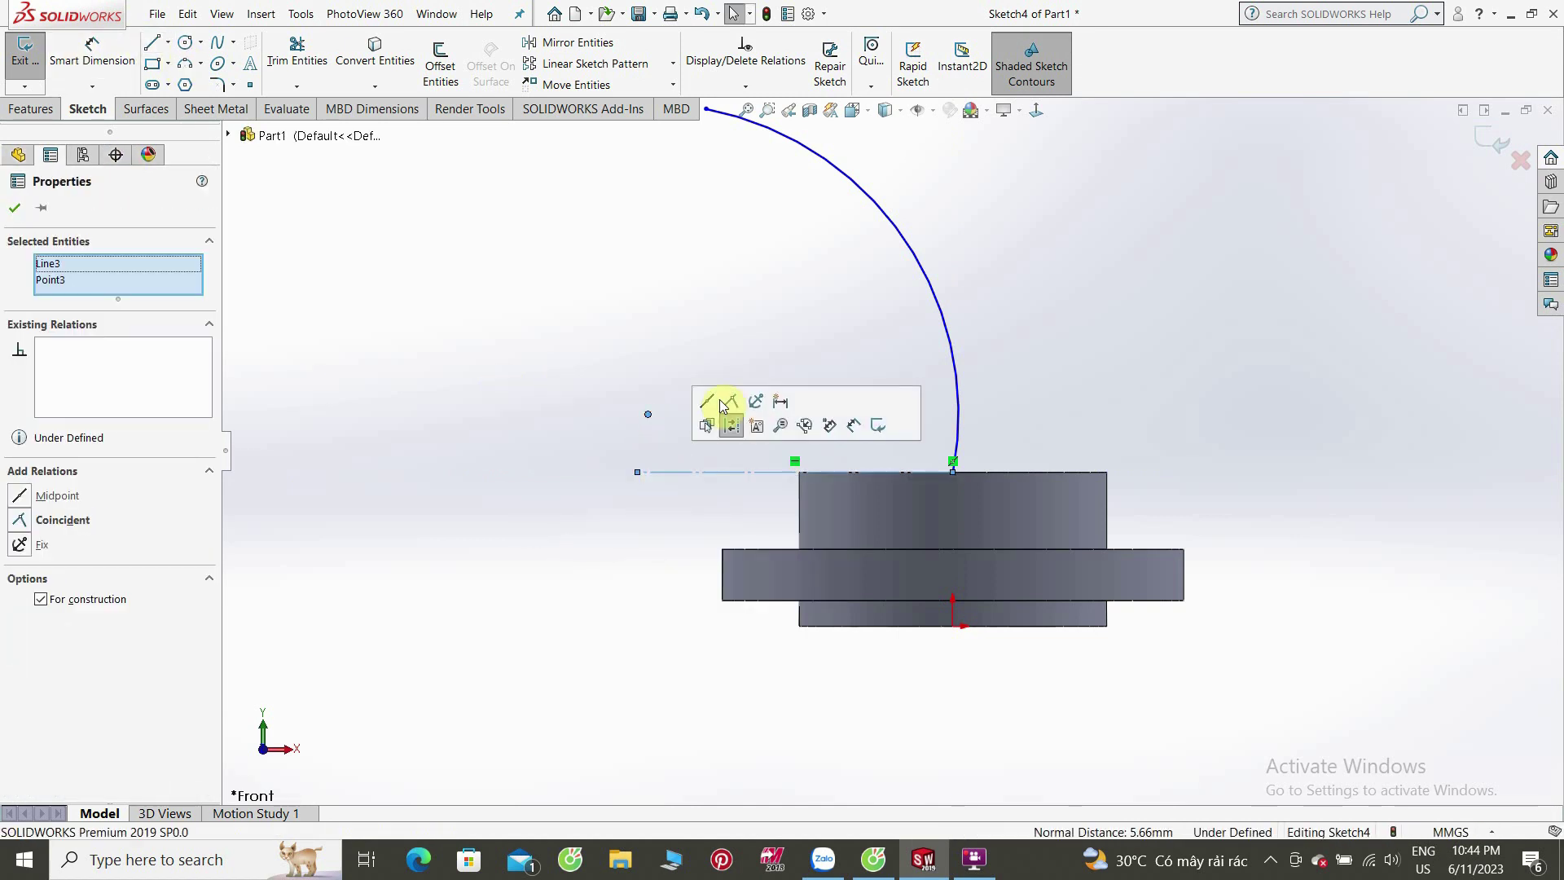
{"action": "left_click", "coordinate": [721, 409]}
{"action": "left_click", "coordinate": [658, 540]}
Step: Dimension the arc radius to 50 mm
{"action": "left_click", "coordinate": [92, 53]}
{"action": "left_click", "coordinate": [872, 261]}
{"action": "left_click", "coordinate": [933, 226]}
{"action": "left_click", "coordinate": [931, 225]}
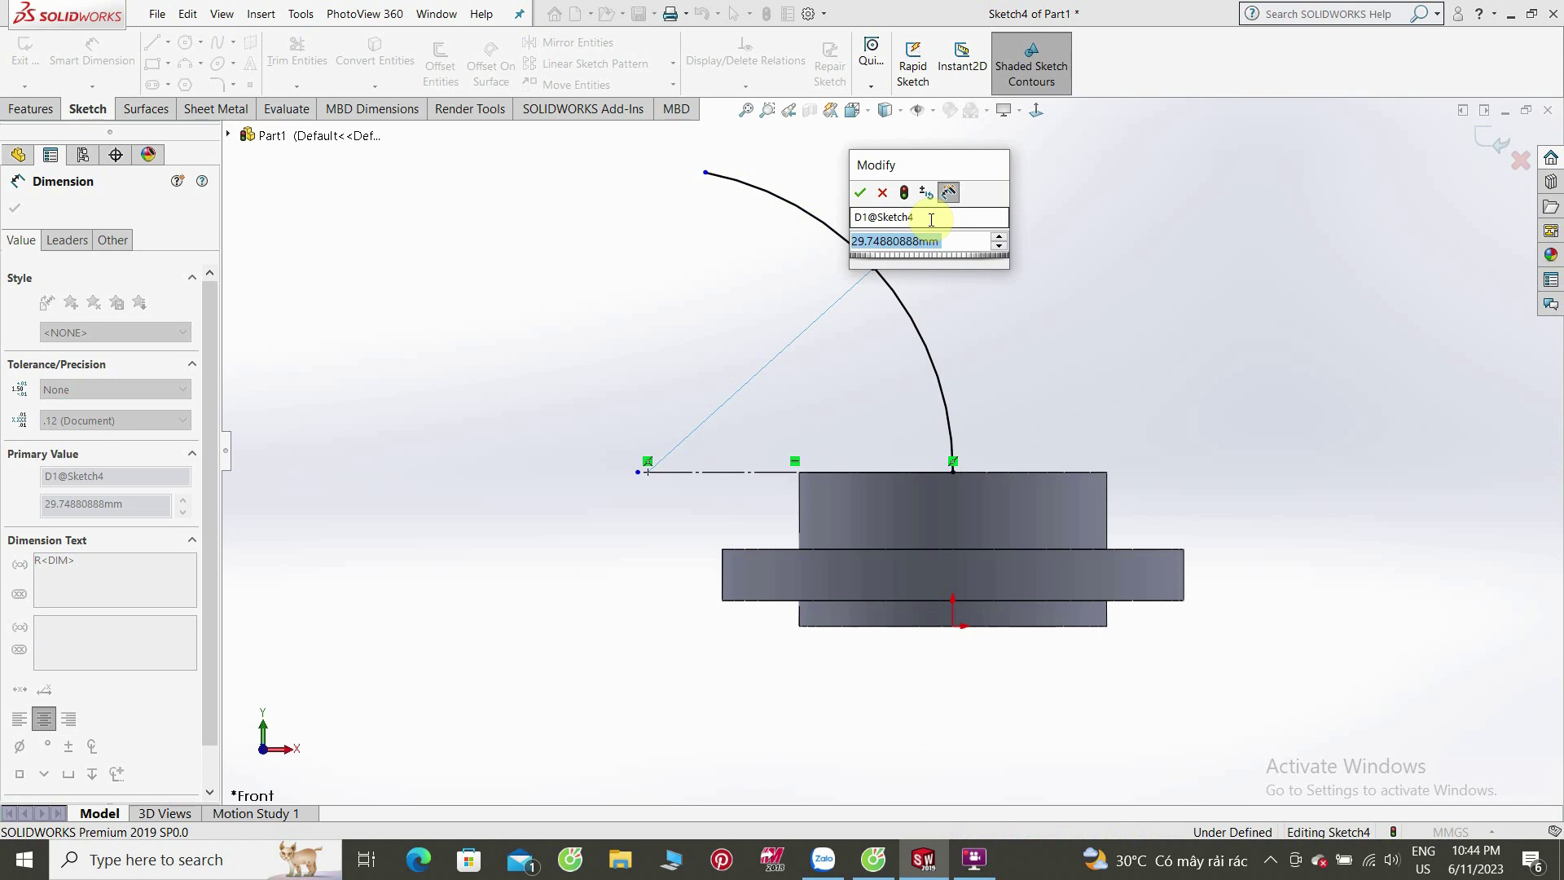
{"action": "type", "text": "50"}
{"action": "key", "text": "Return"}
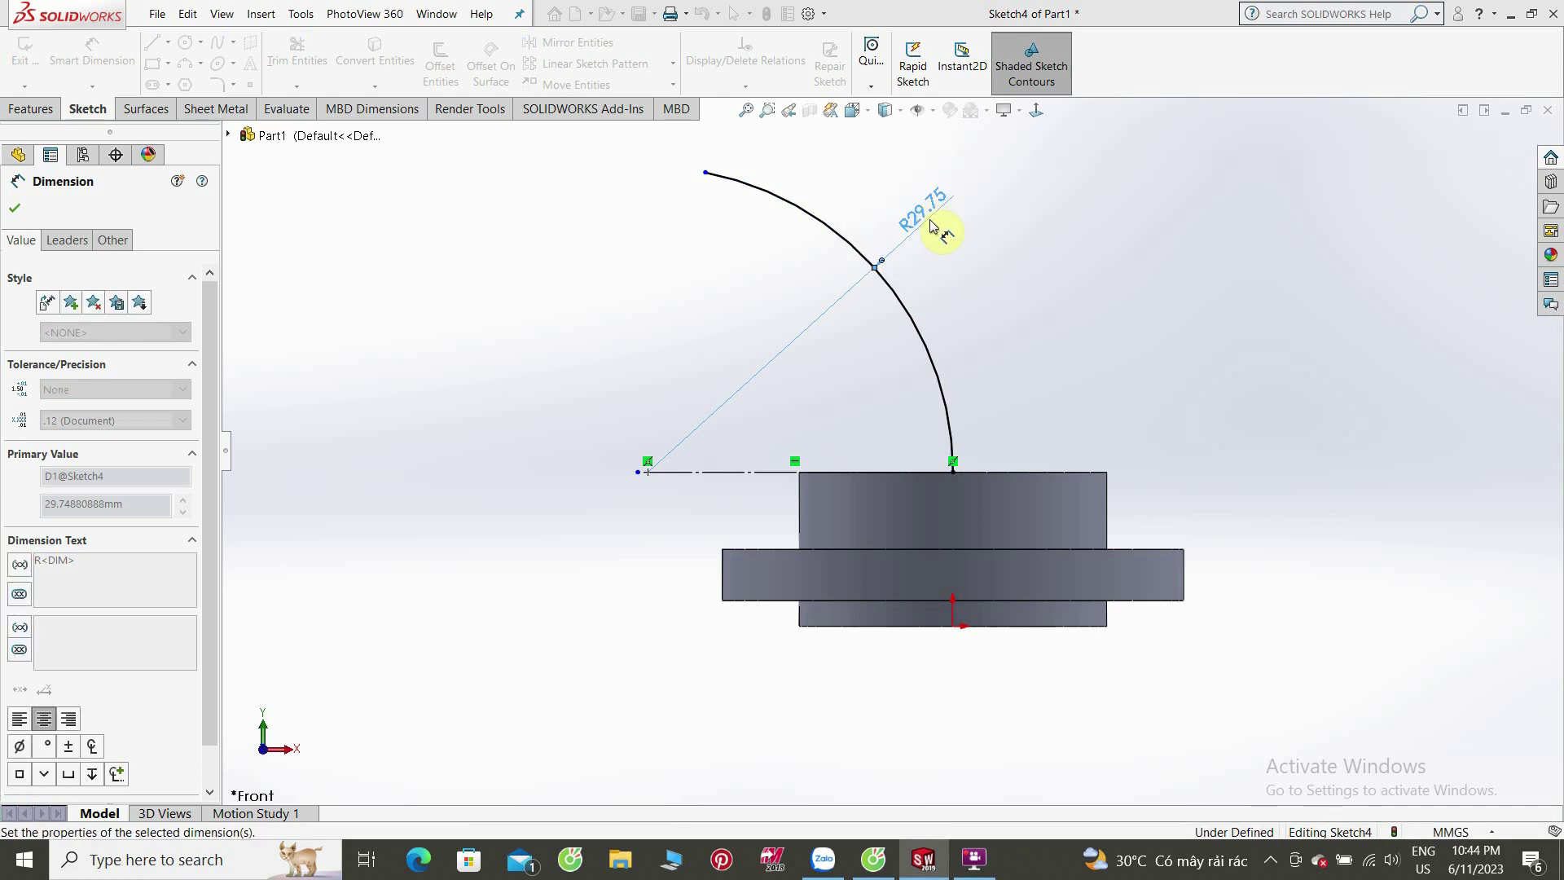
Step: Cancel a stray dimension from the arc centre, fit the sketch in view, and exit dimensioning
{"action": "left_click", "coordinate": [441, 473]}
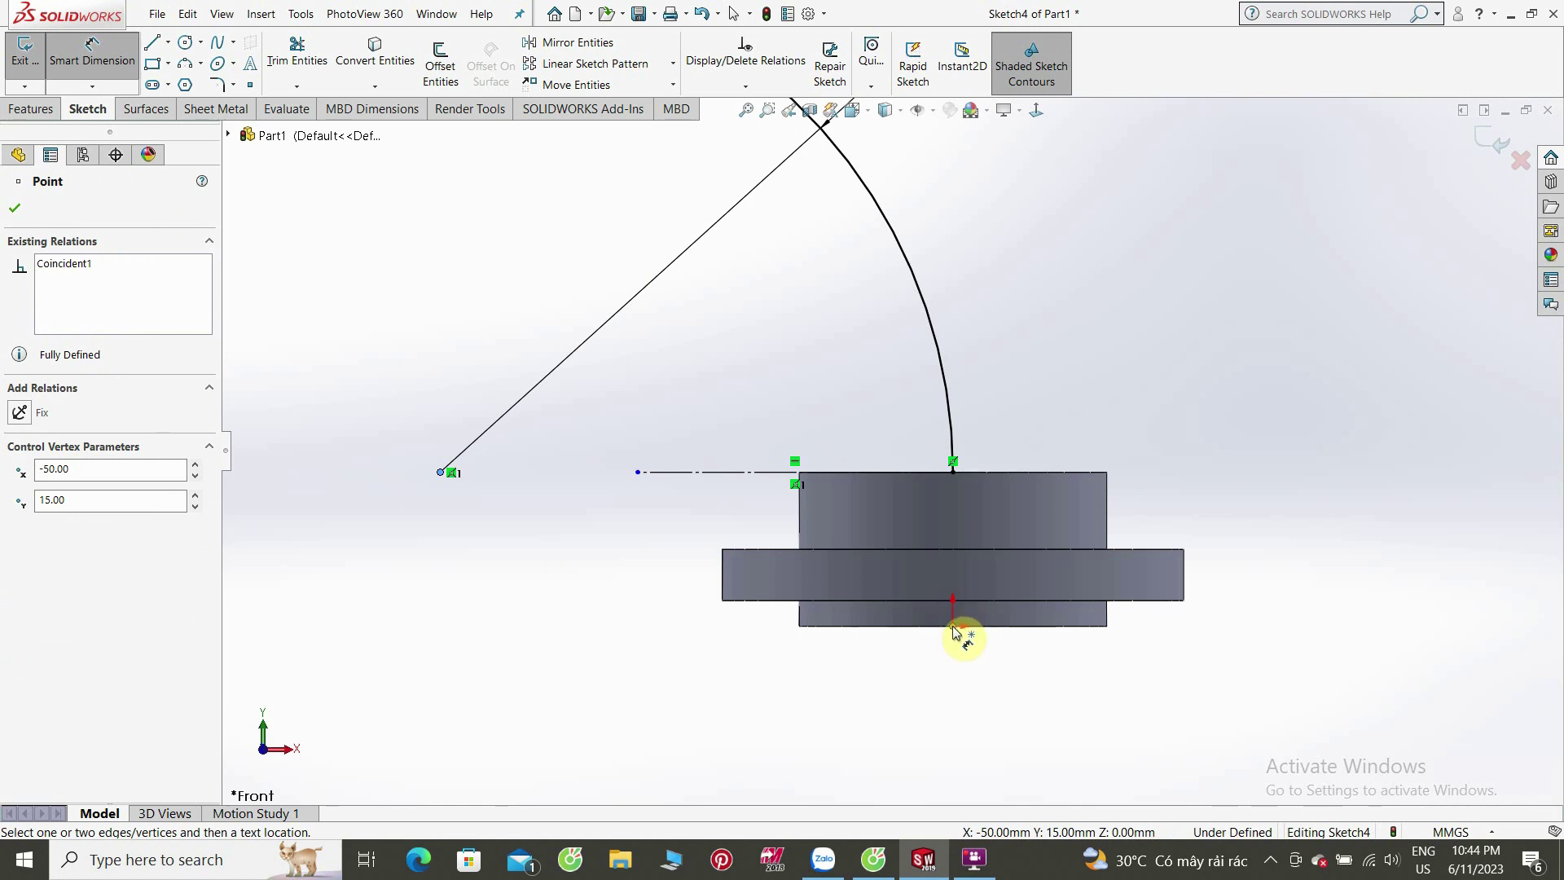
{"action": "left_click", "coordinate": [801, 626]}
{"action": "key", "text": "Escape"}
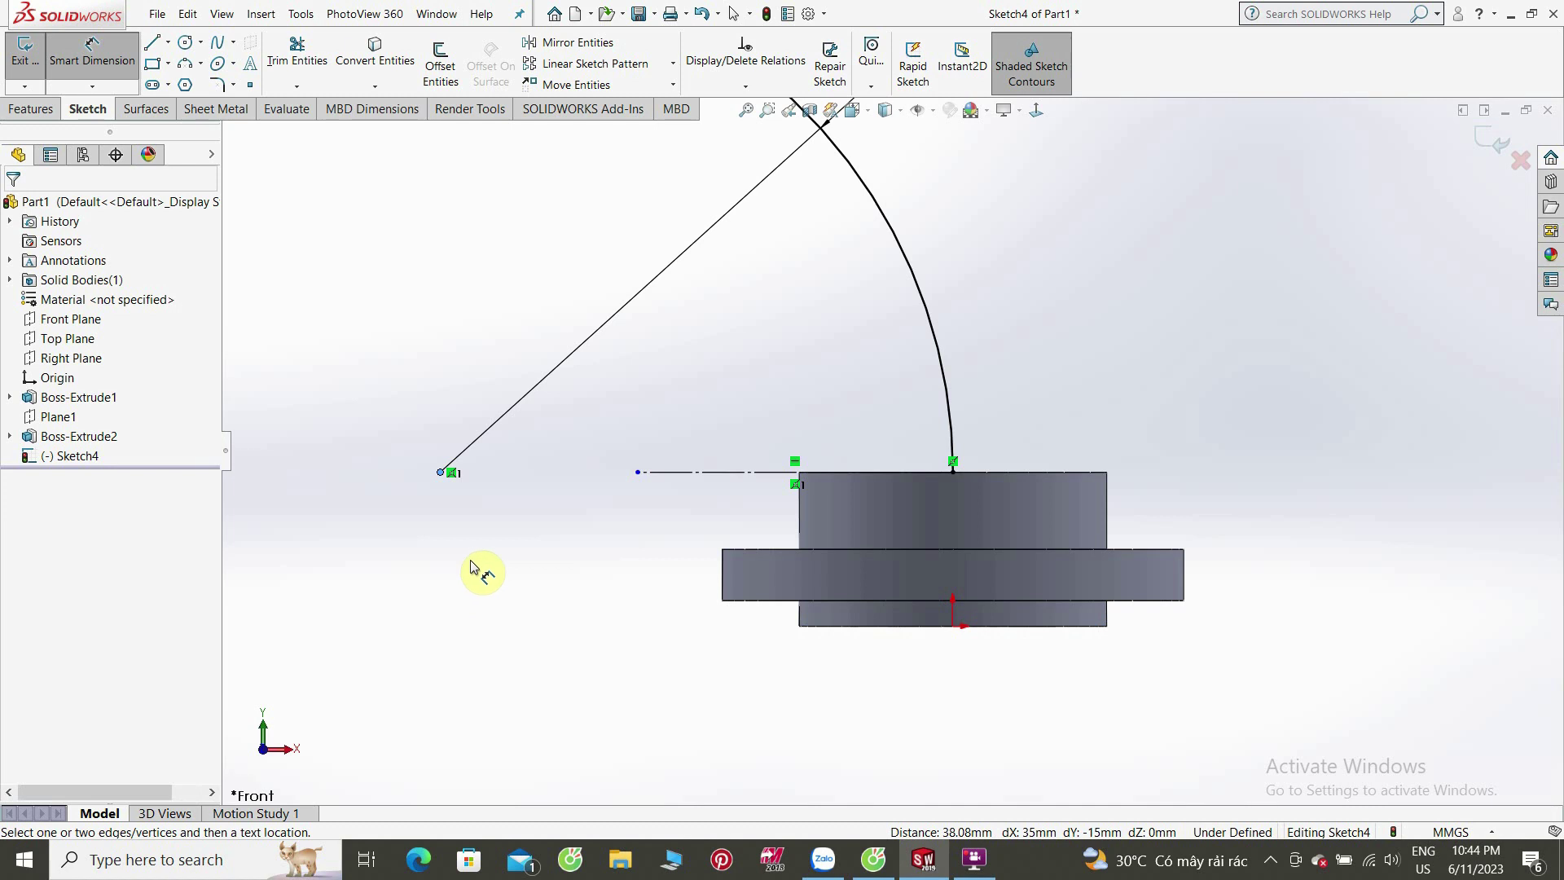
{"action": "key", "text": "z"}
{"action": "scroll", "coordinate": [741, 236], "scroll_direction": "down", "scroll_amount": 1}
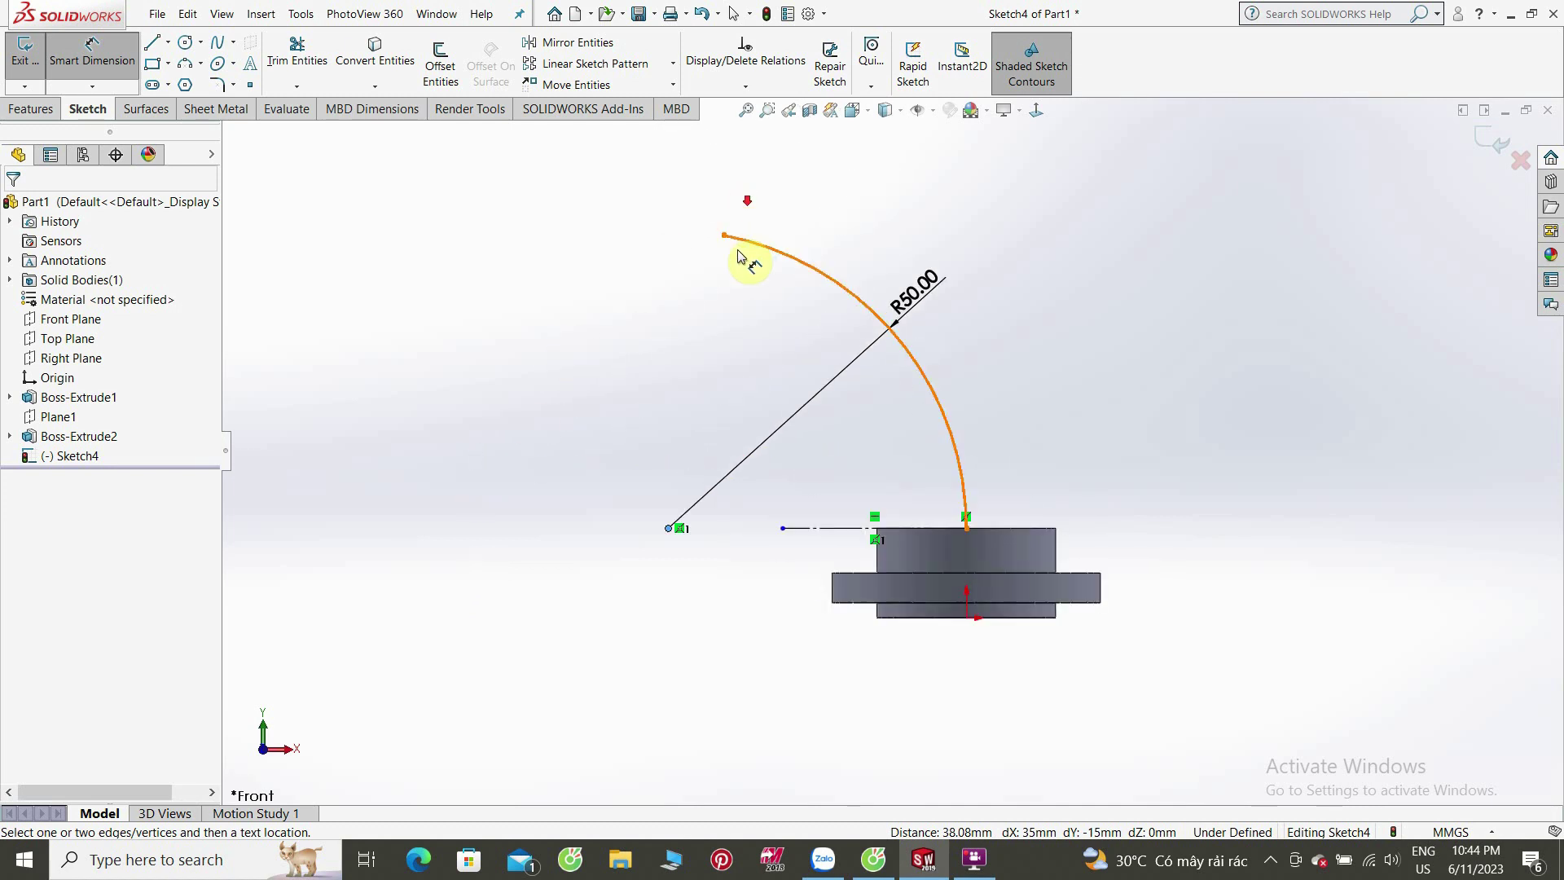
{"action": "scroll", "coordinate": [739, 281], "scroll_direction": "down", "scroll_amount": 1}
{"action": "scroll", "coordinate": [733, 324], "scroll_direction": "down", "scroll_amount": 1}
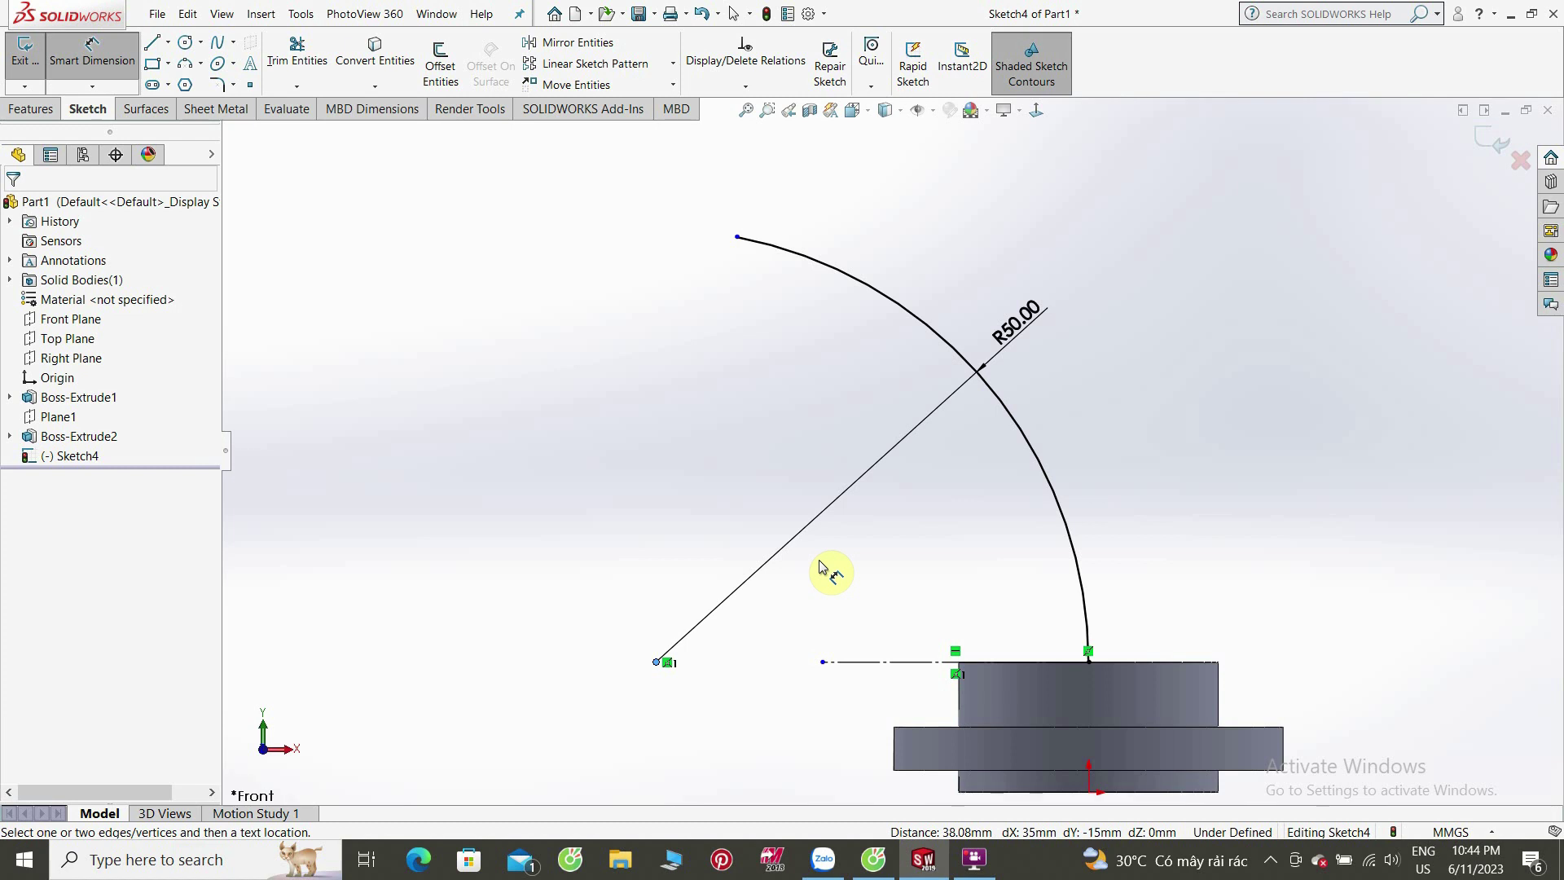
{"action": "left_click", "coordinate": [91, 47]}
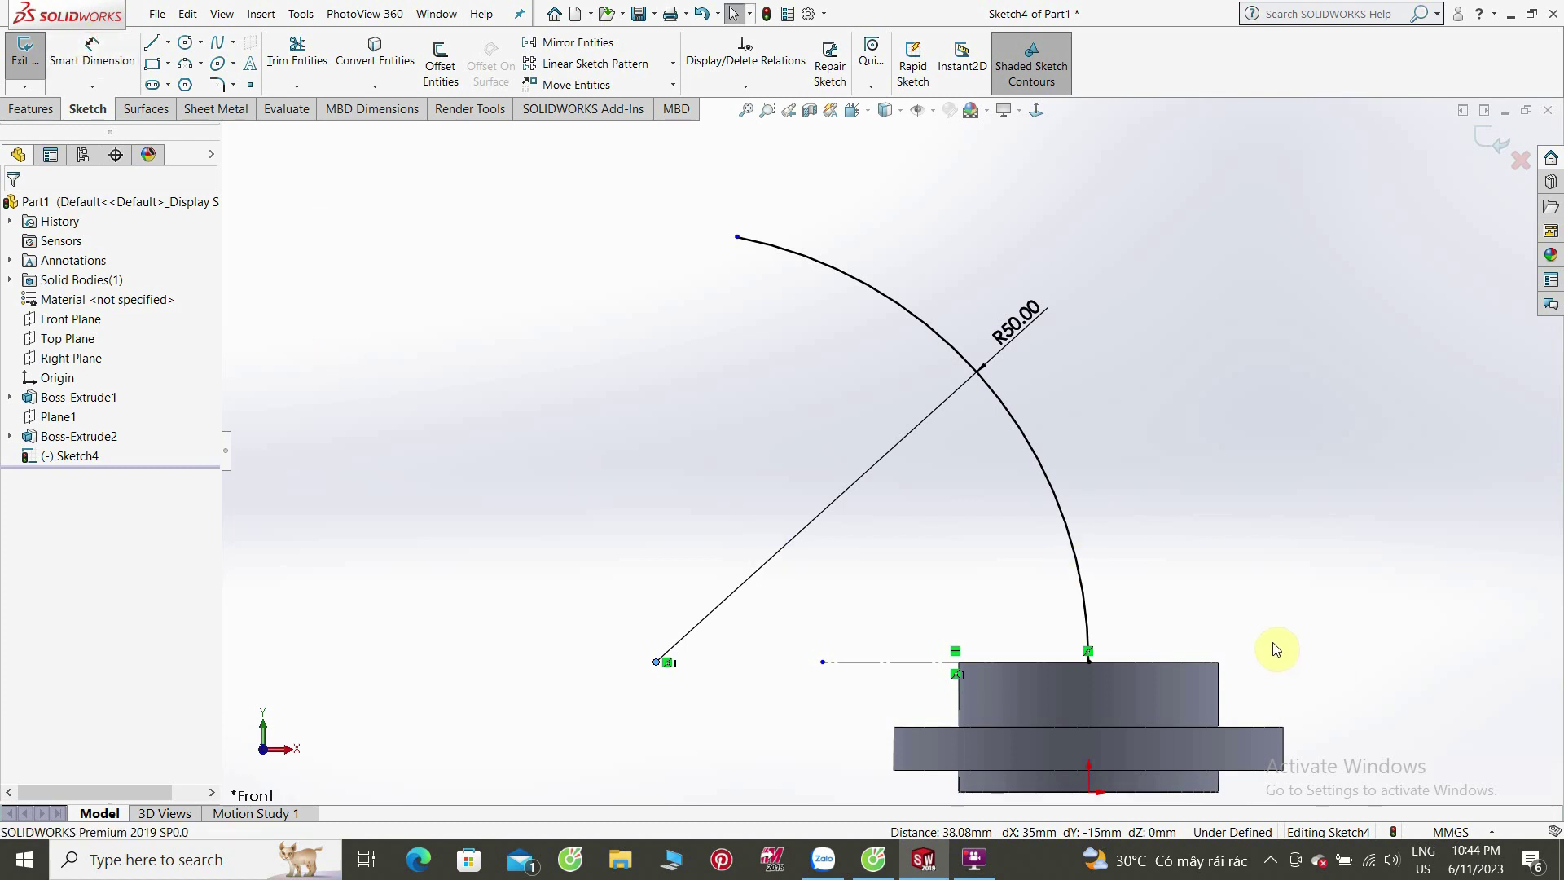
{"action": "scroll", "coordinate": [1276, 650], "scroll_direction": "up", "scroll_amount": 1}
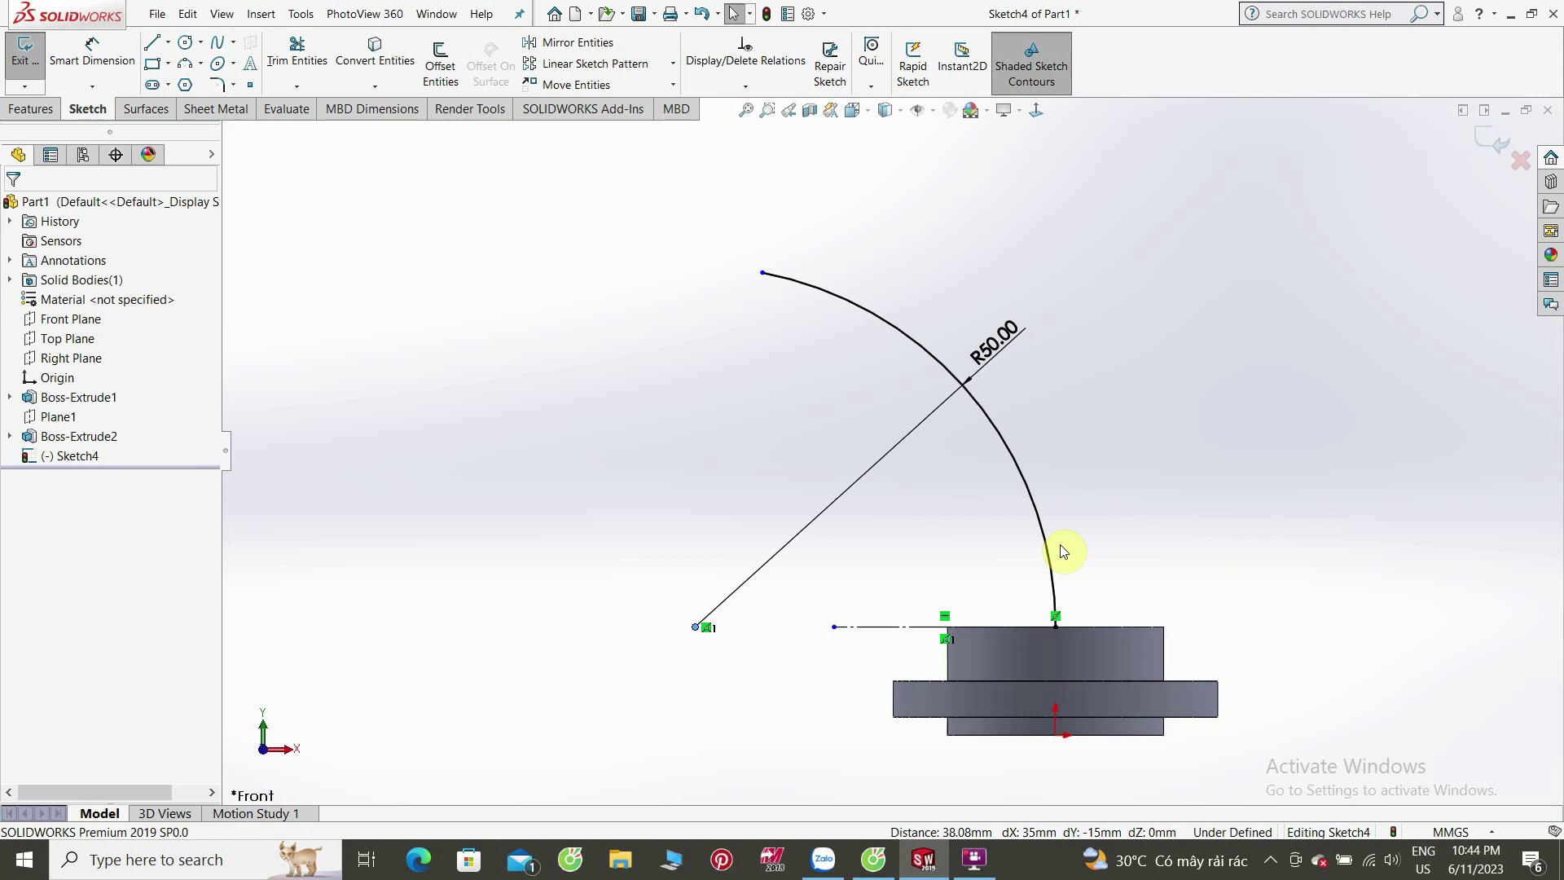
{"action": "left_click", "coordinate": [24, 112]}
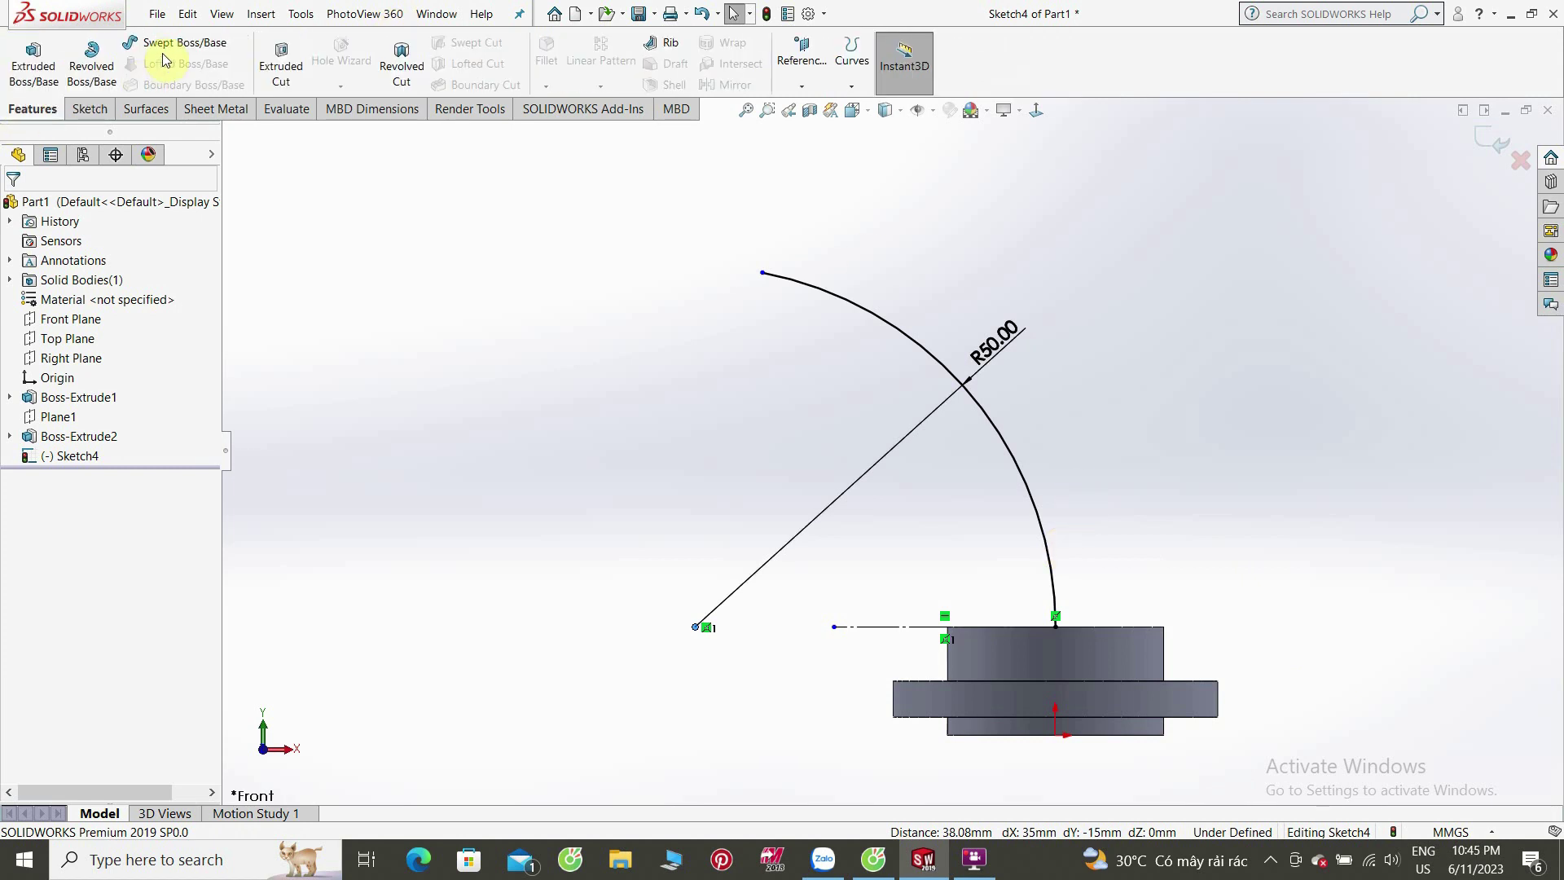
Step: Sweep a Ø30 circular profile along the arc as a 5 mm inward thin wall
{"action": "left_click", "coordinate": [163, 42]}
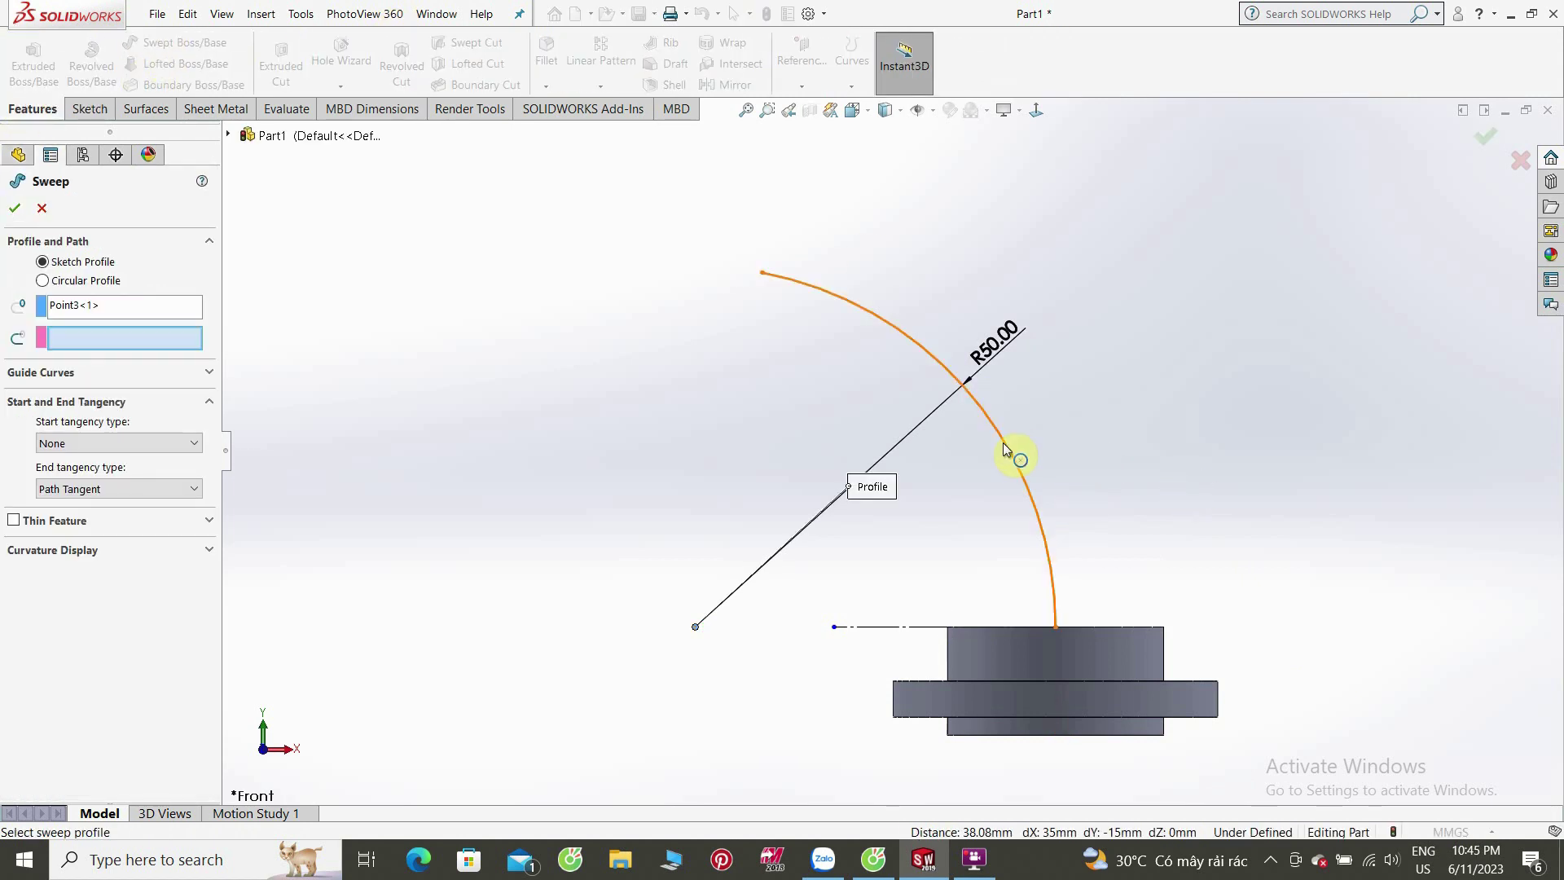
{"action": "left_click", "coordinate": [1010, 446]}
{"action": "middle_click_drag", "start_coordinate": [1098, 448], "coordinate": [1093, 568]}
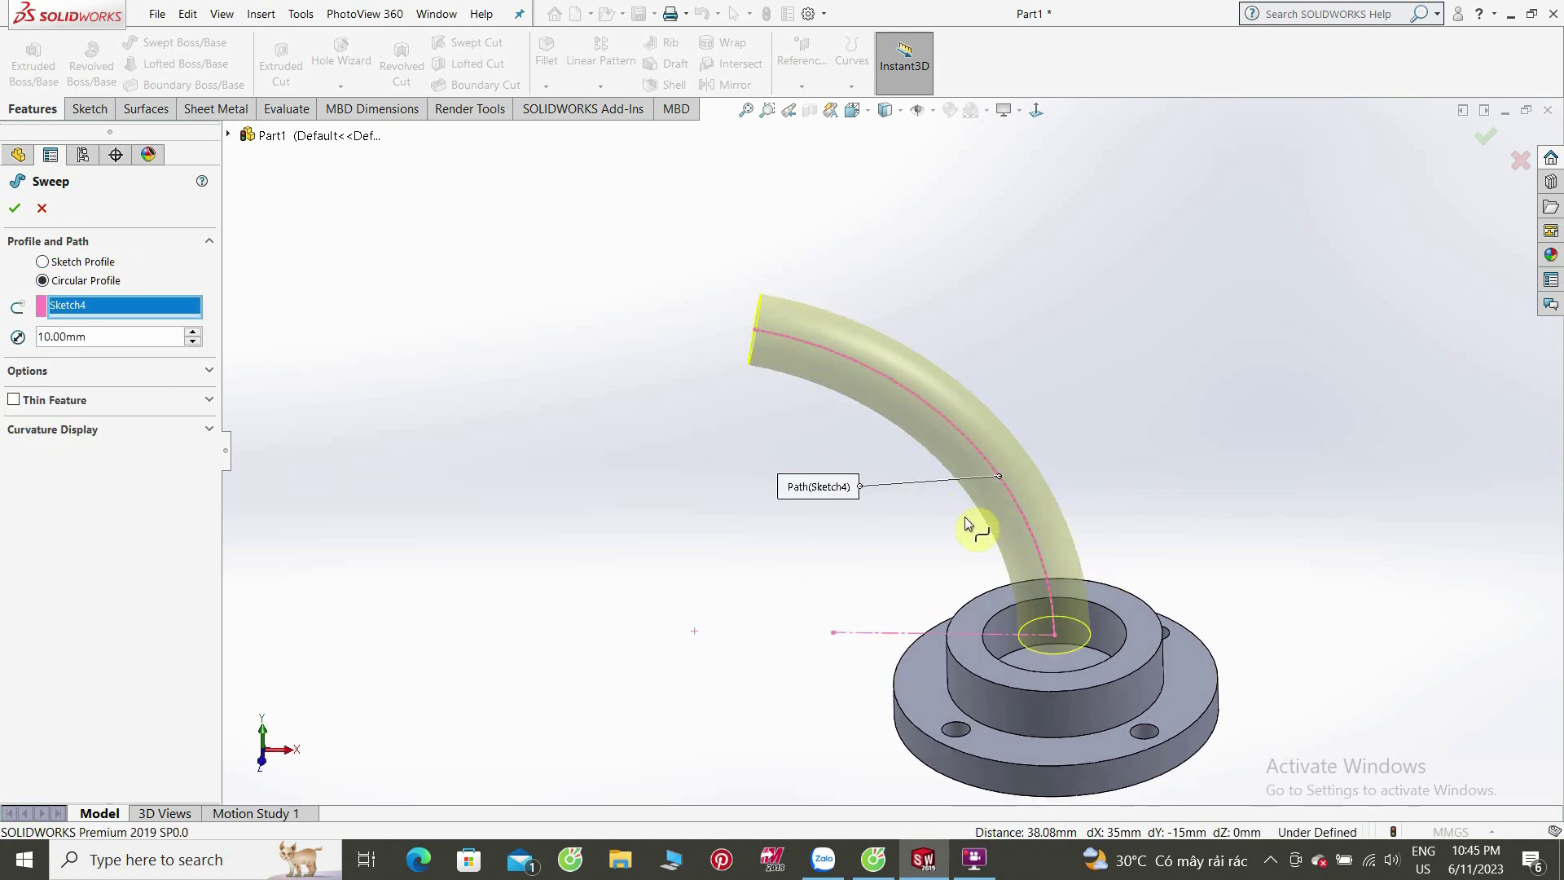
{"action": "left_click_drag", "start_coordinate": [122, 331], "coordinate": [2, 329]}
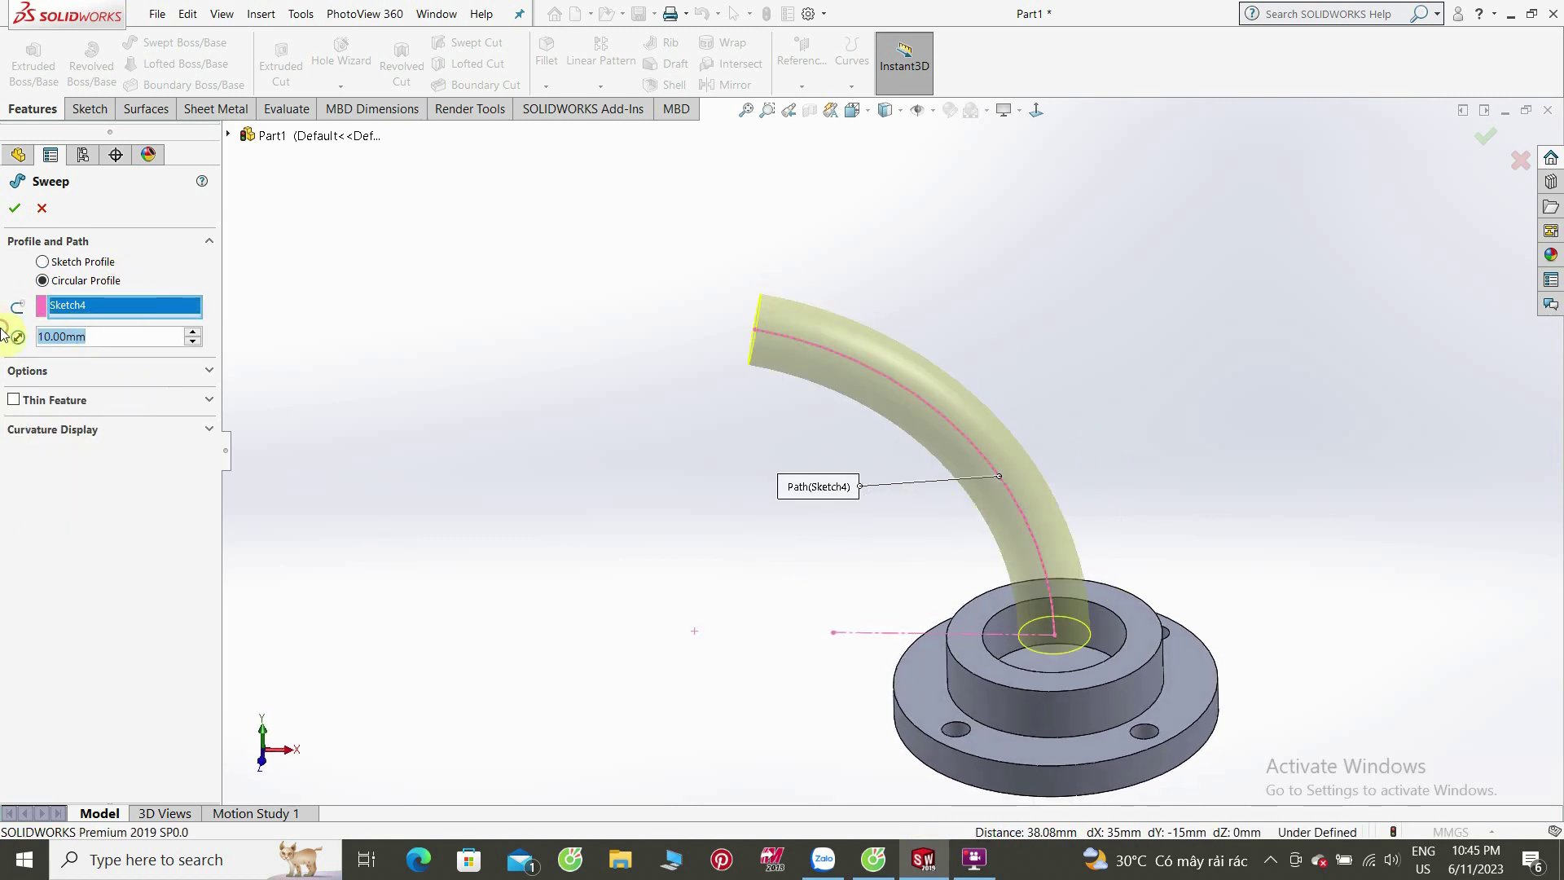
{"action": "type", "text": "30"}
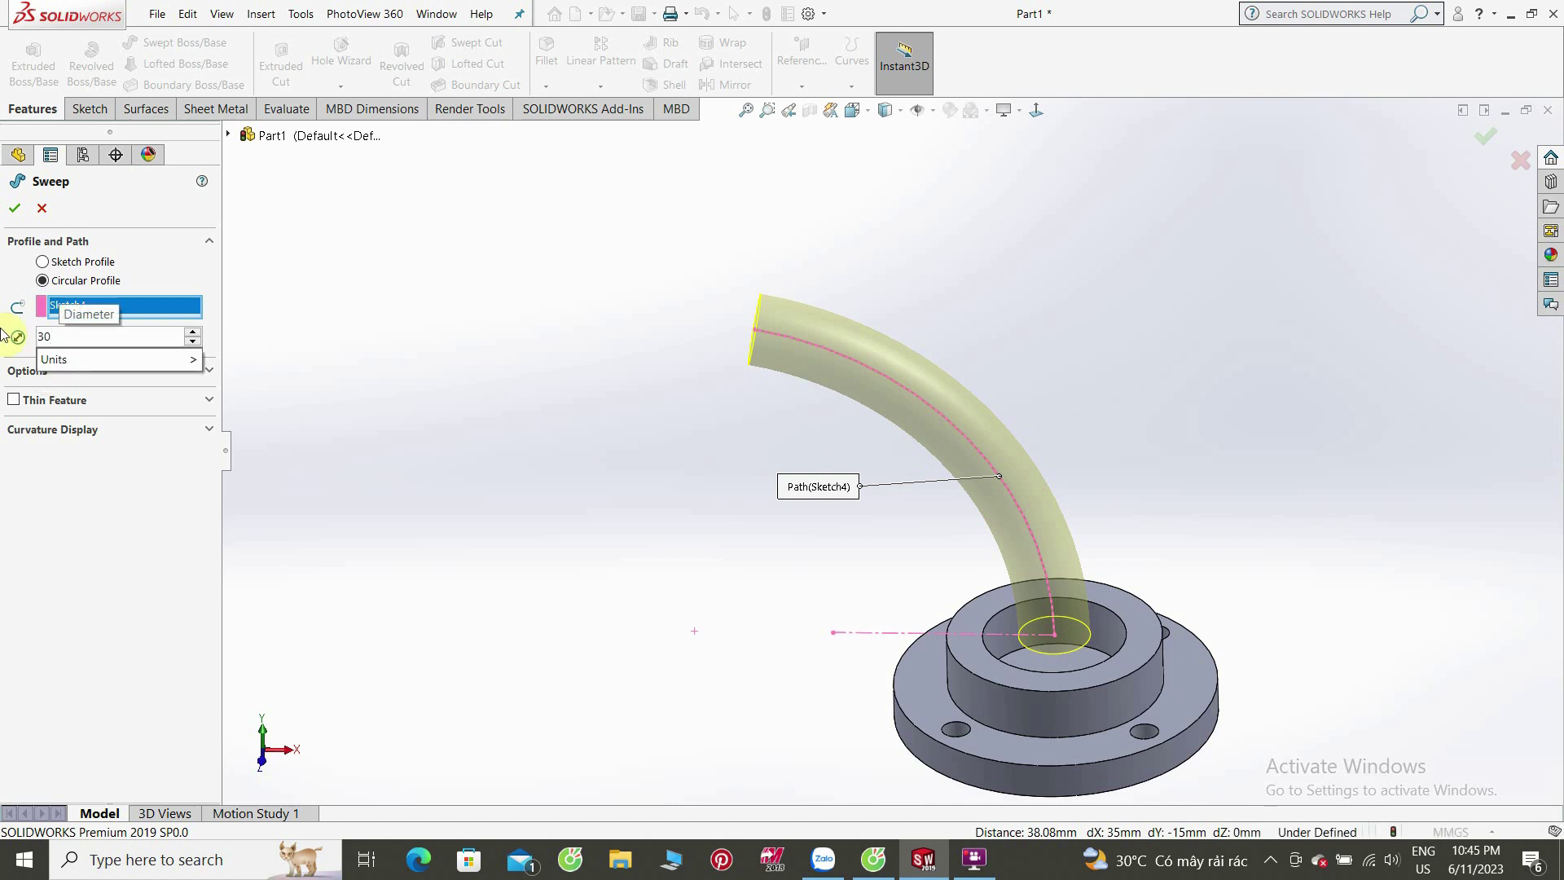
{"action": "key", "text": "Return"}
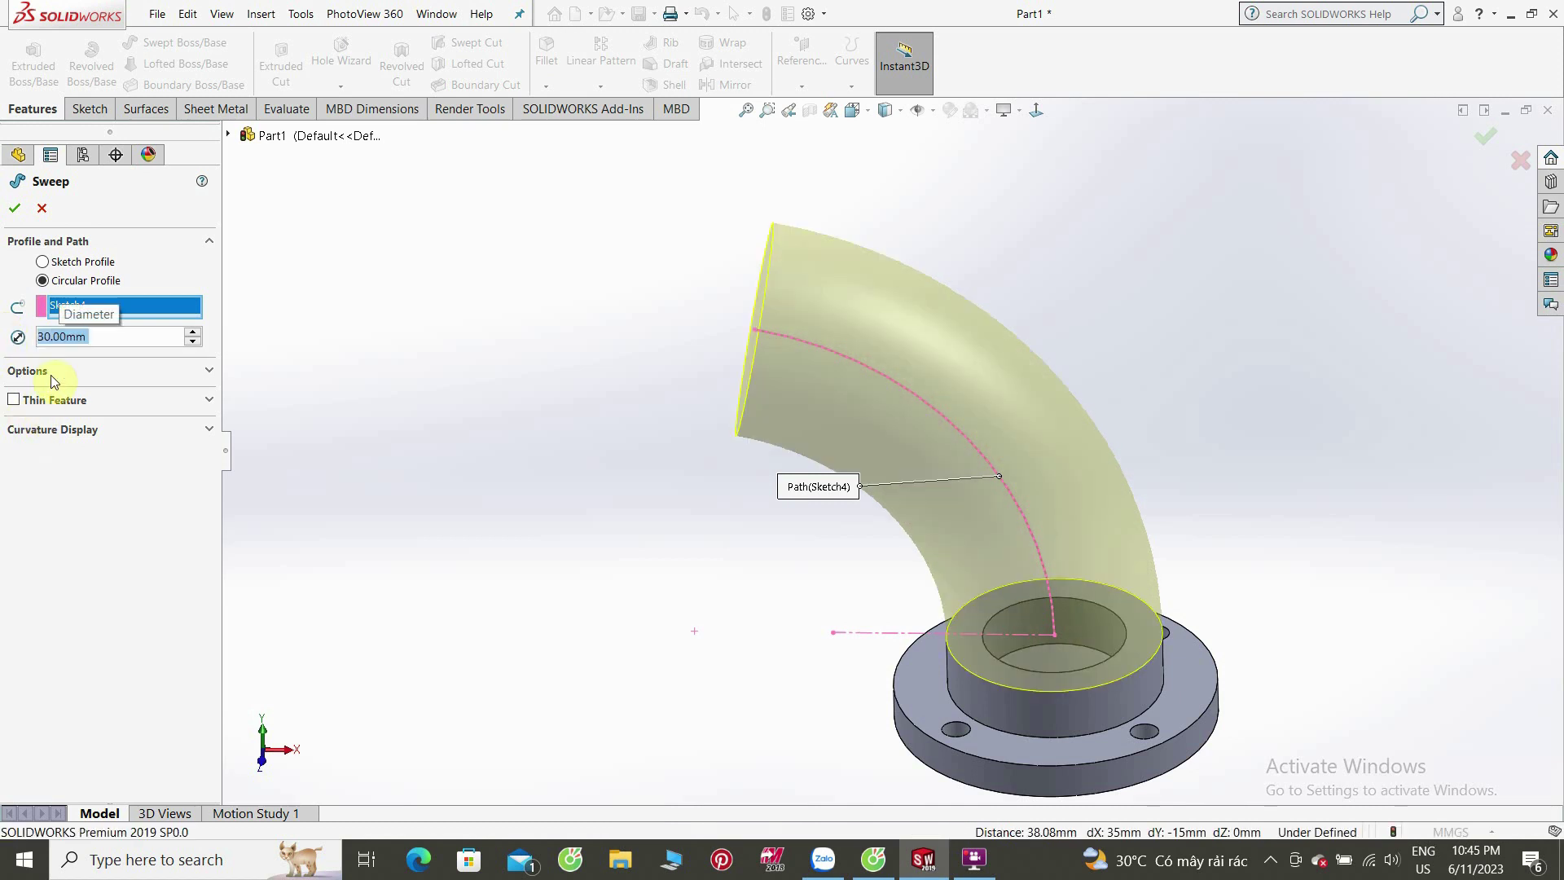
{"action": "left_click", "coordinate": [51, 377]}
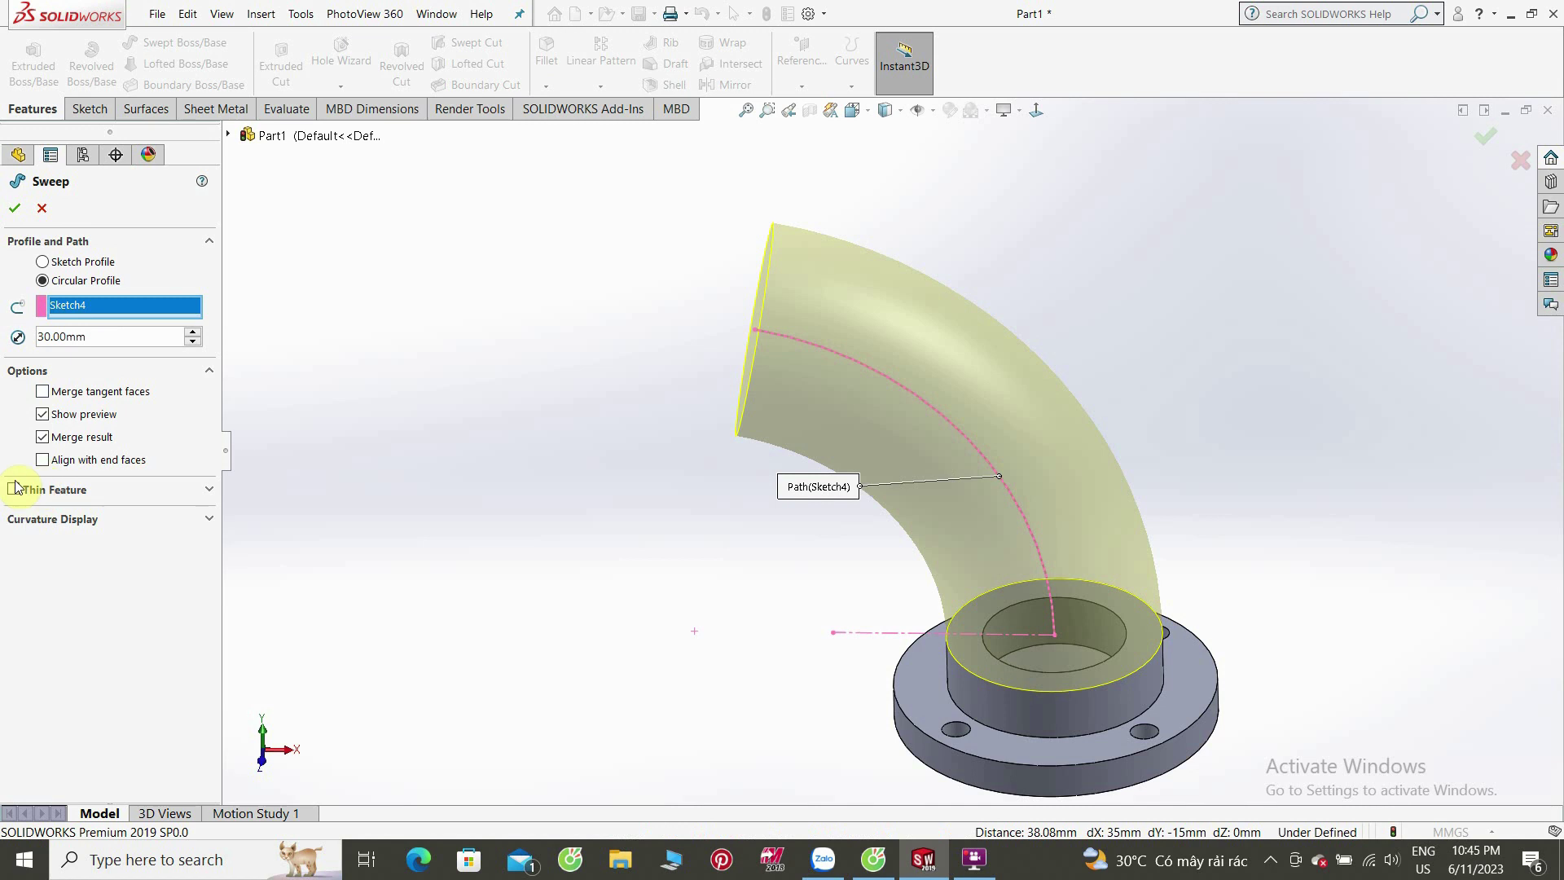
{"action": "left_click", "coordinate": [12, 490]}
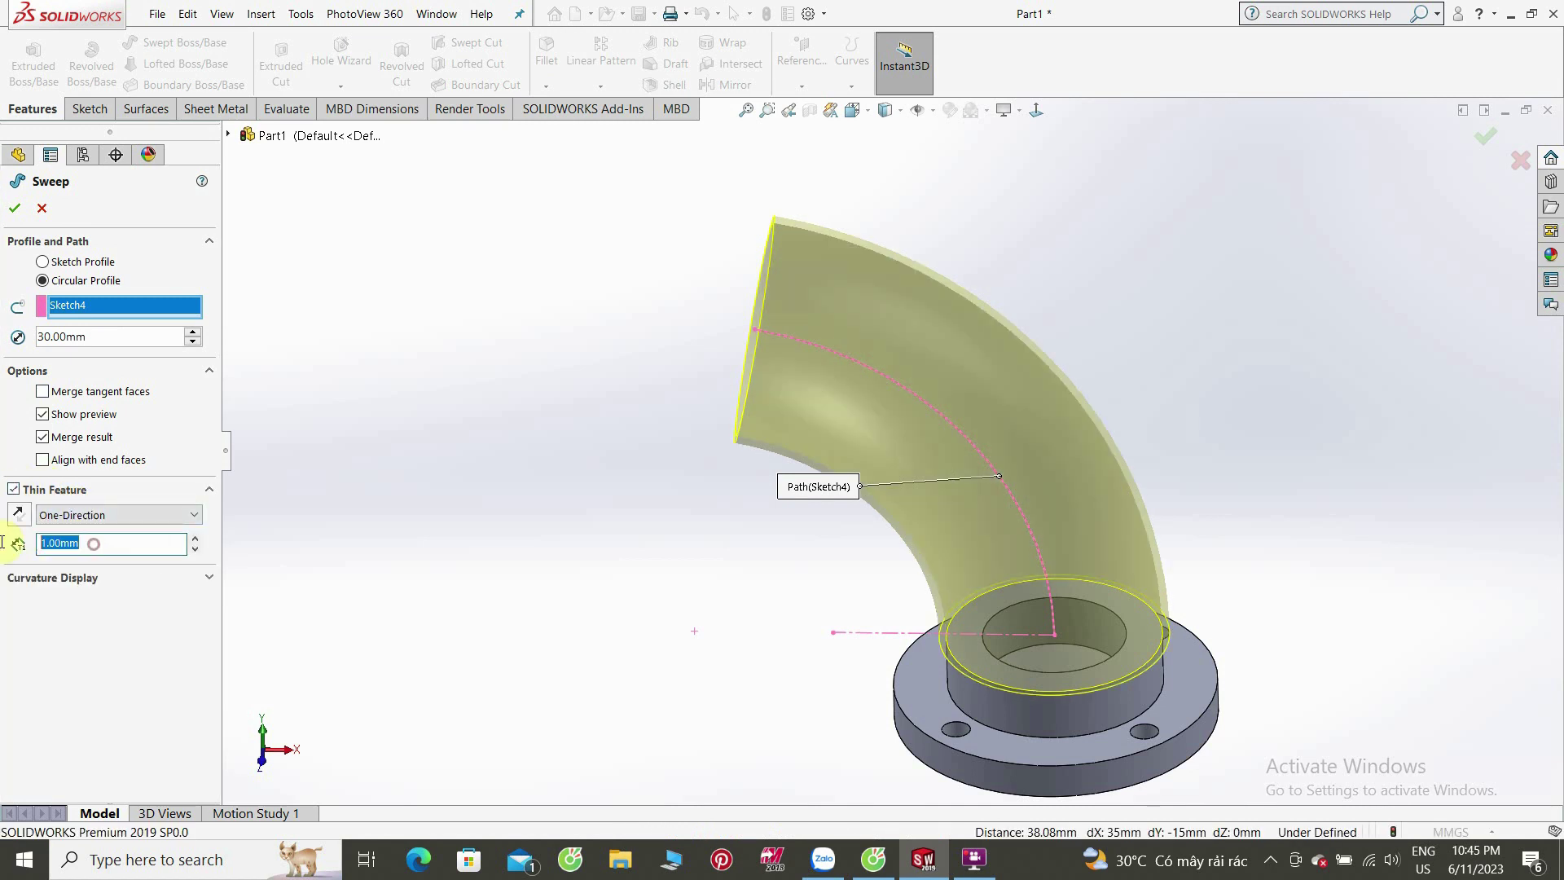
{"action": "type", "text": "5"}
{"action": "key", "text": "Return"}
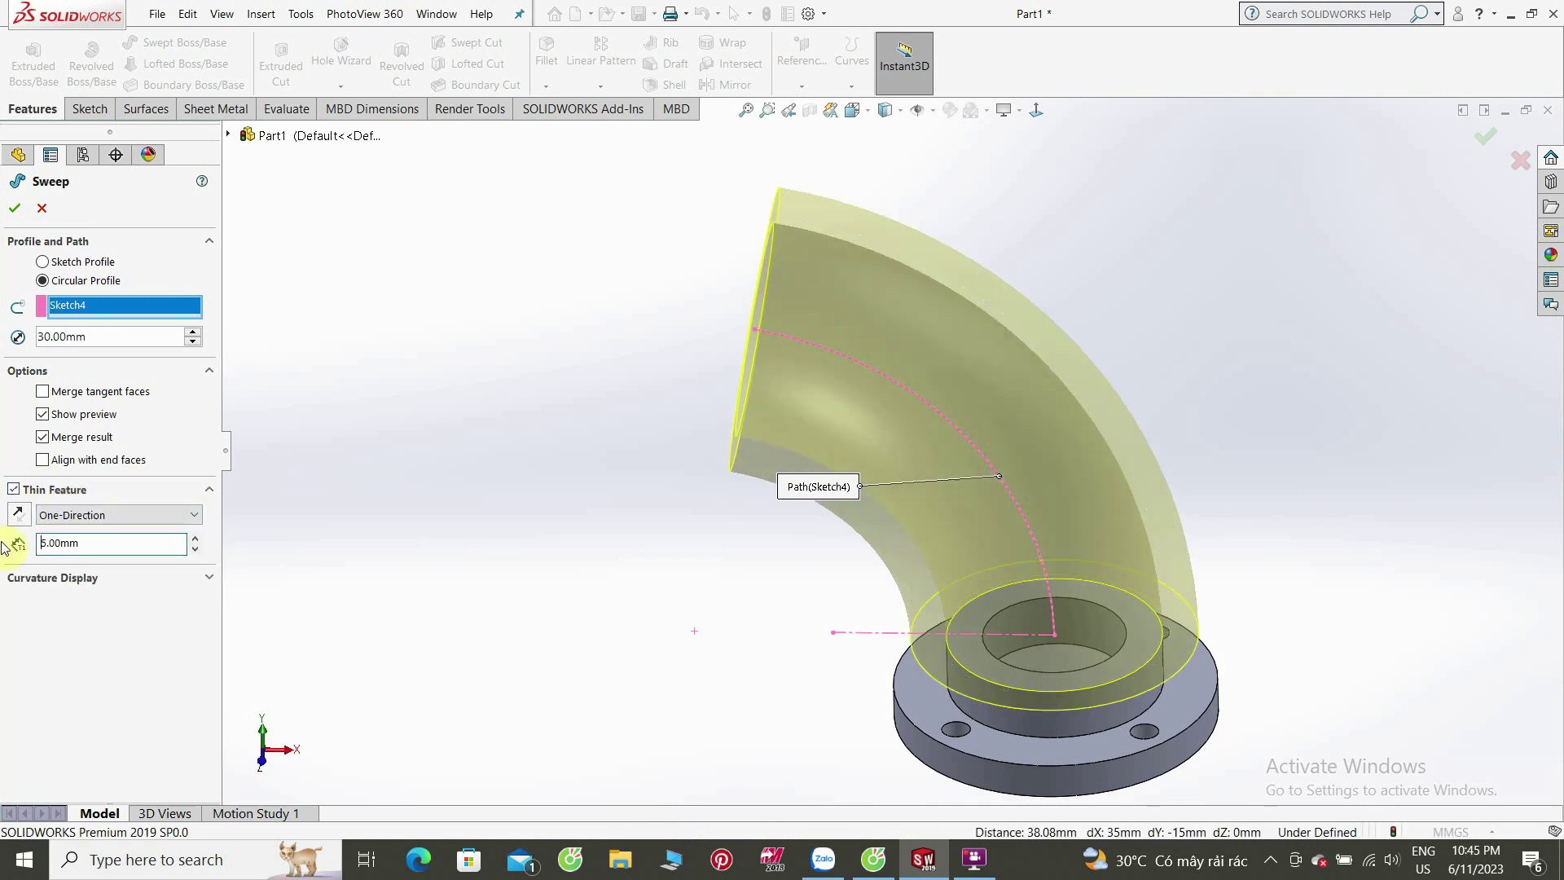
{"action": "left_click", "coordinate": [26, 522]}
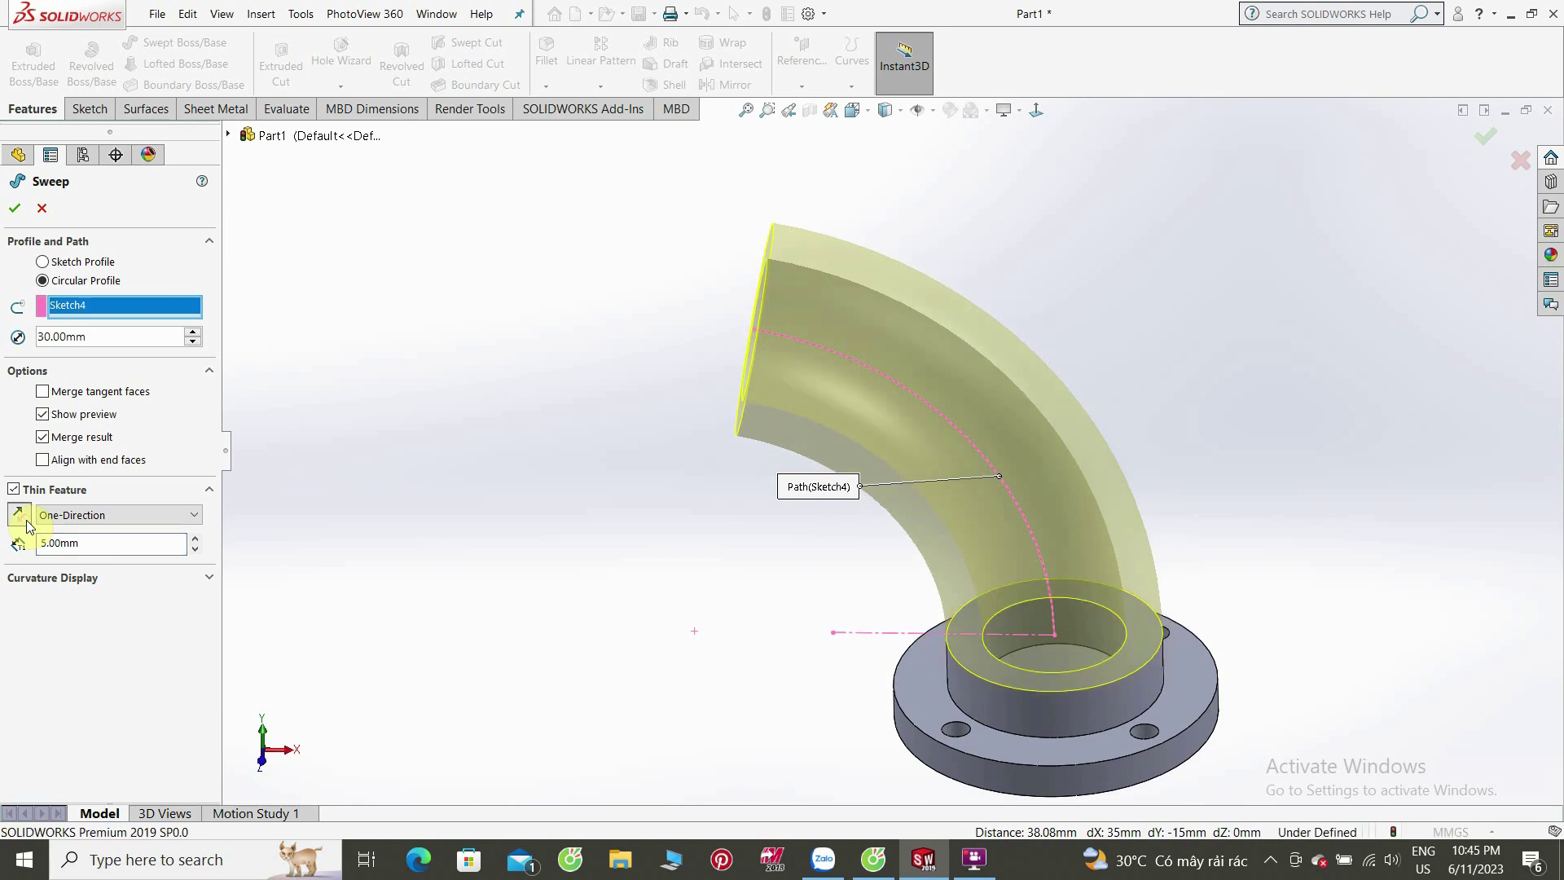
{"action": "left_click", "coordinate": [13, 208]}
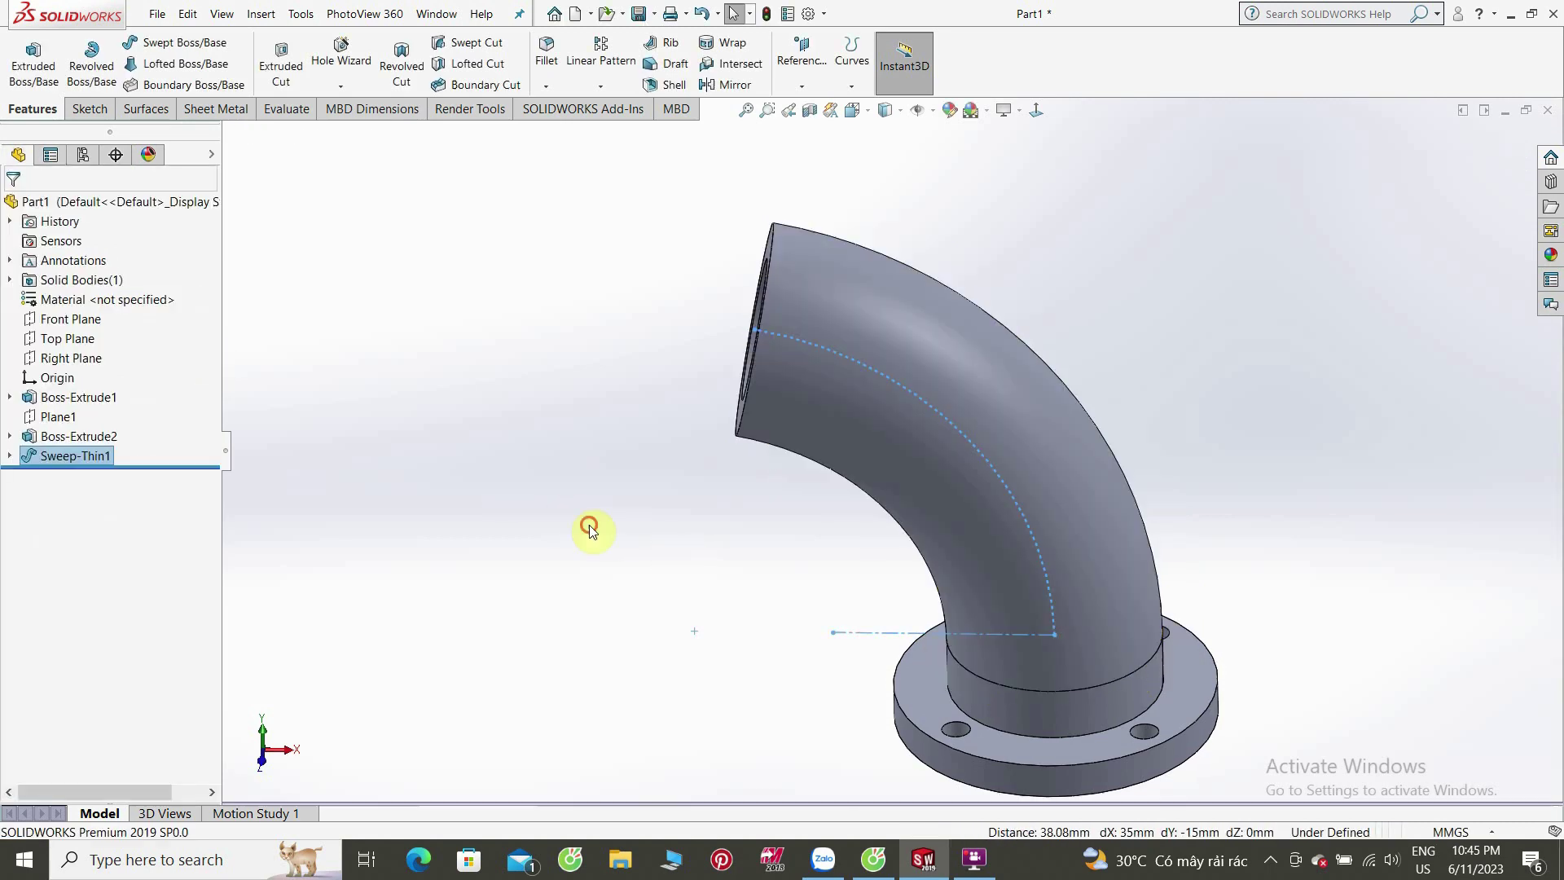
{"action": "mouse_move", "coordinate": [597, 524]}
{"action": "middle_mouse_down"}
{"action": "mouse_move", "coordinate": [664, 186]}
{"action": "mouse_move", "coordinate": [673, 567]}
{"action": "mouse_move", "coordinate": [551, 418]}
{"action": "mouse_move", "coordinate": [548, 391]}
{"action": "mouse_move", "coordinate": [607, 475]}
{"action": "mouse_move", "coordinate": [770, 626]}
{"action": "mouse_move", "coordinate": [684, 545]}
{"action": "mouse_move", "coordinate": [741, 516]}
{"action": "mouse_move", "coordinate": [792, 402]}
{"action": "mouse_move", "coordinate": [695, 475]}
{"action": "mouse_move", "coordinate": [737, 614]}
{"action": "mouse_move", "coordinate": [814, 618]}
{"action": "mouse_move", "coordinate": [709, 604]}
{"action": "mouse_move", "coordinate": [779, 461]}
{"action": "middle_mouse_up"}
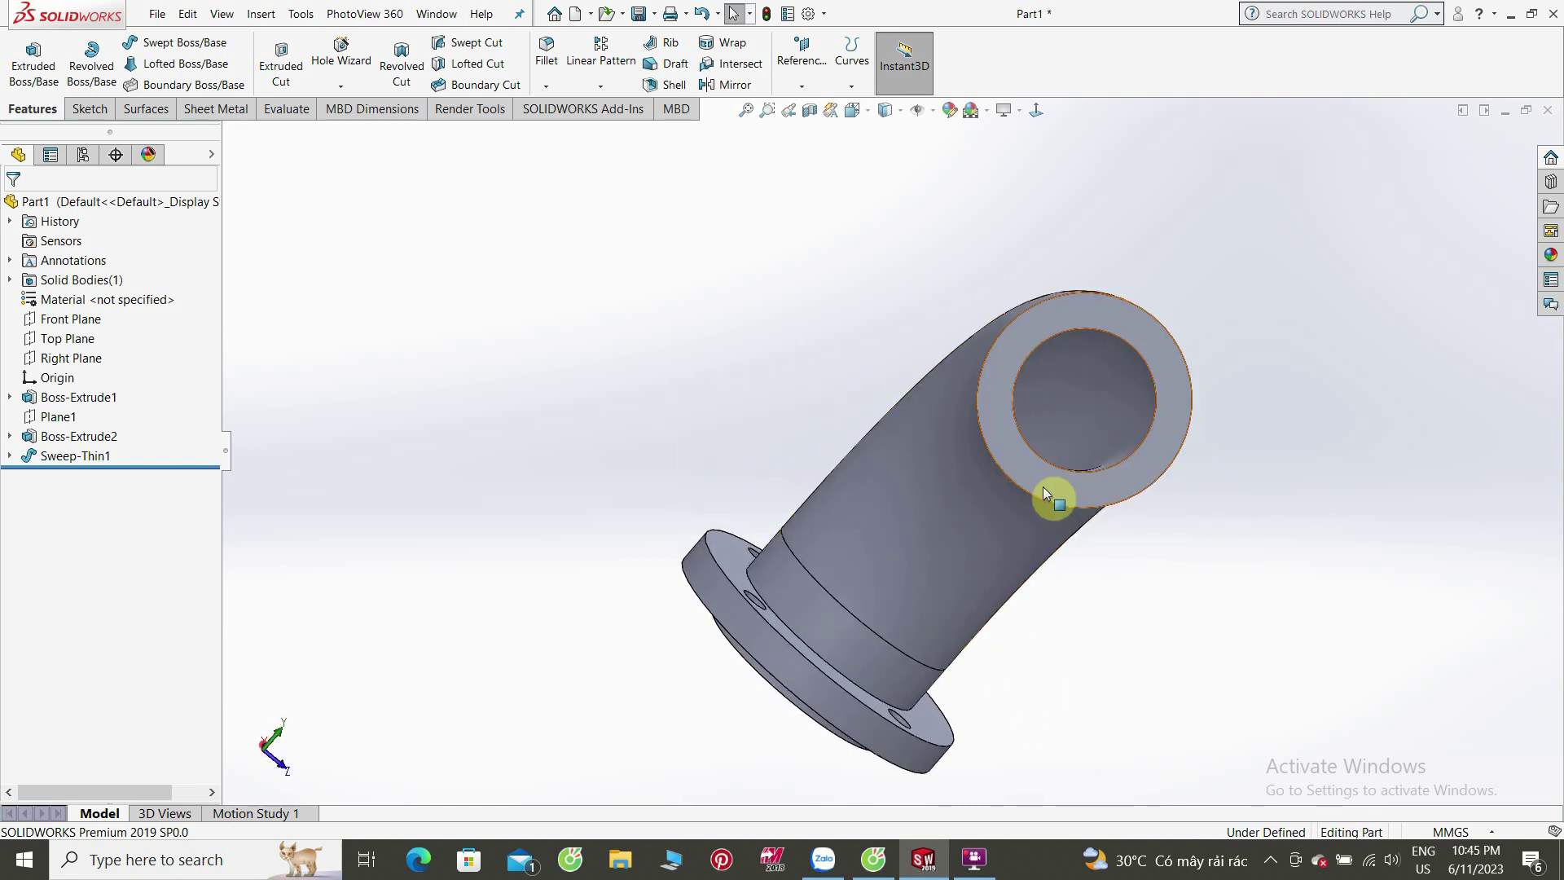
{"action": "mouse_move", "coordinate": [1045, 493]}
{"action": "middle_mouse_down"}
{"action": "mouse_move", "coordinate": [841, 413]}
{"action": "mouse_move", "coordinate": [804, 328]}
{"action": "mouse_move", "coordinate": [838, 324]}
{"action": "mouse_move", "coordinate": [915, 384]}
{"action": "middle_mouse_up"}
Step: Start a new sketch on the curved pipe's open end face
{"action": "right_click", "coordinate": [916, 398]}
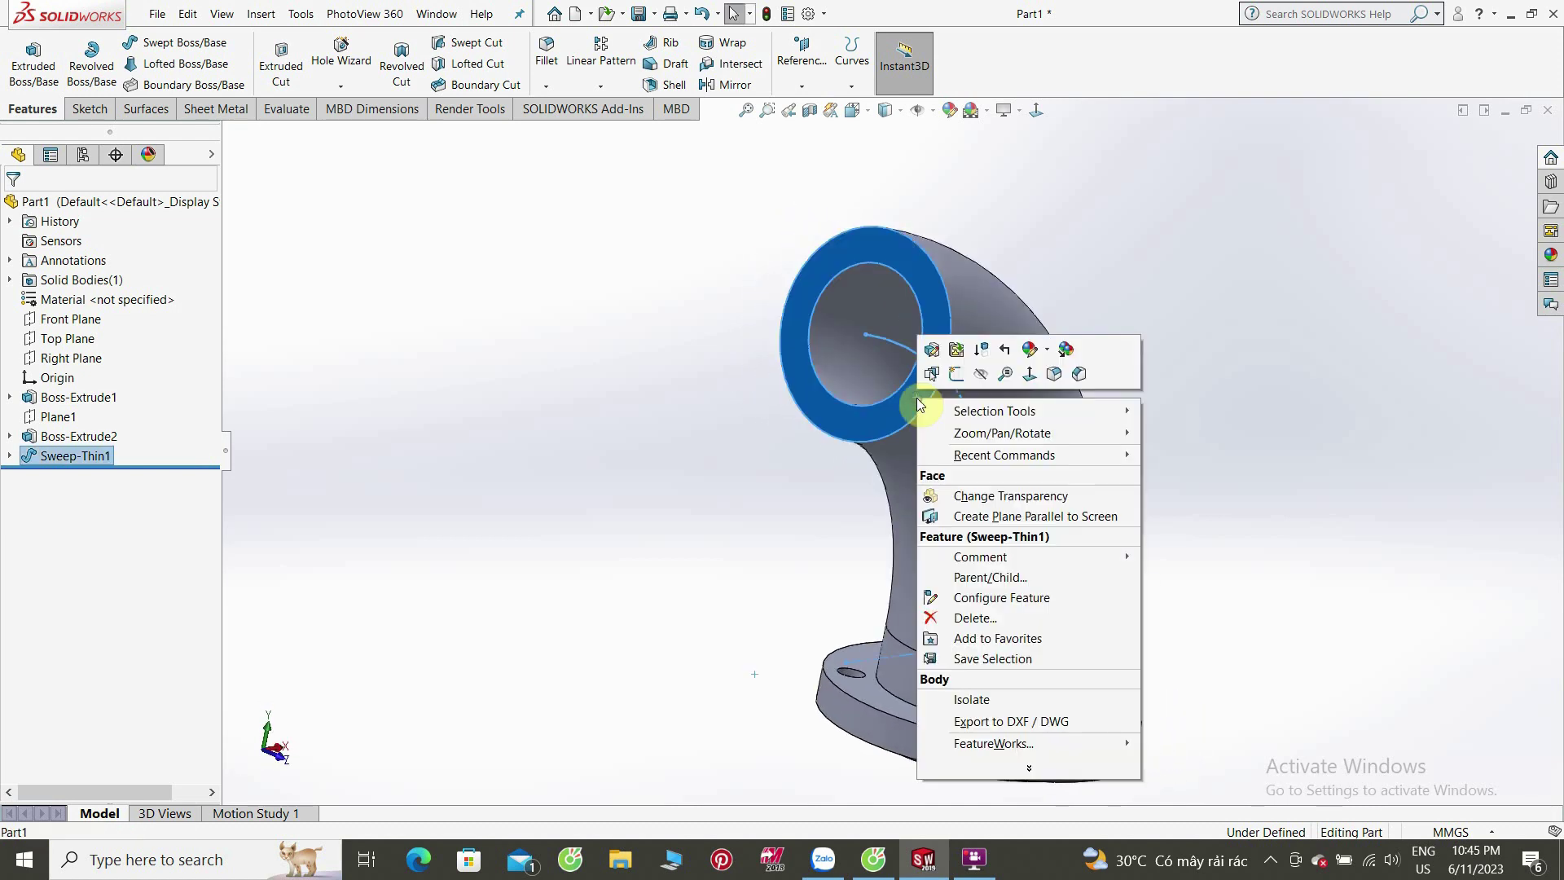
{"action": "left_click", "coordinate": [961, 379]}
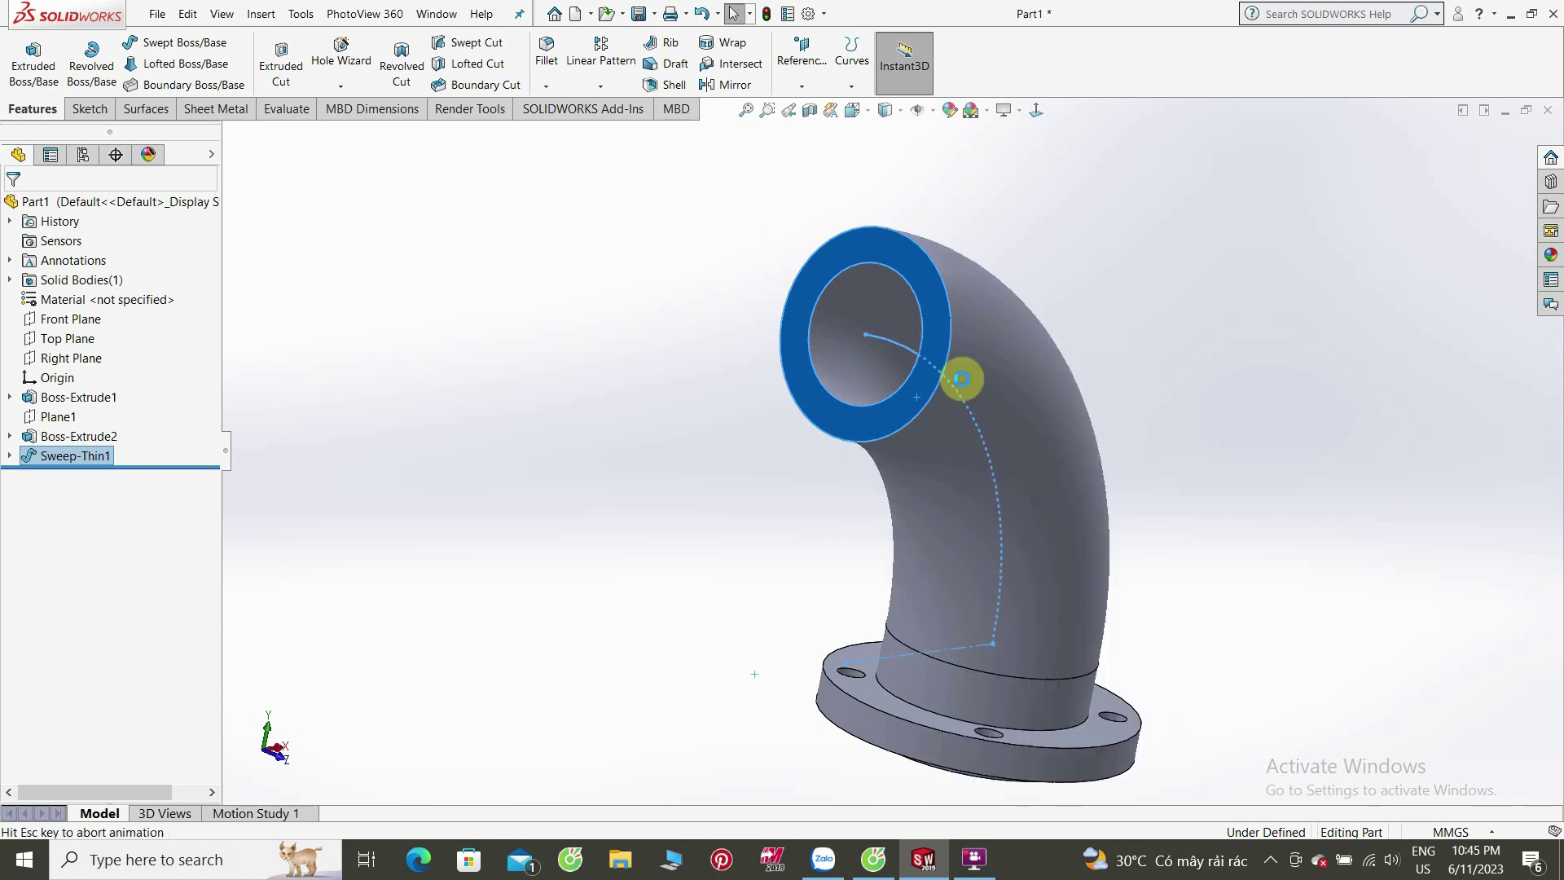
{"action": "scroll", "coordinate": [887, 275], "scroll_direction": "up", "scroll_amount": 1}
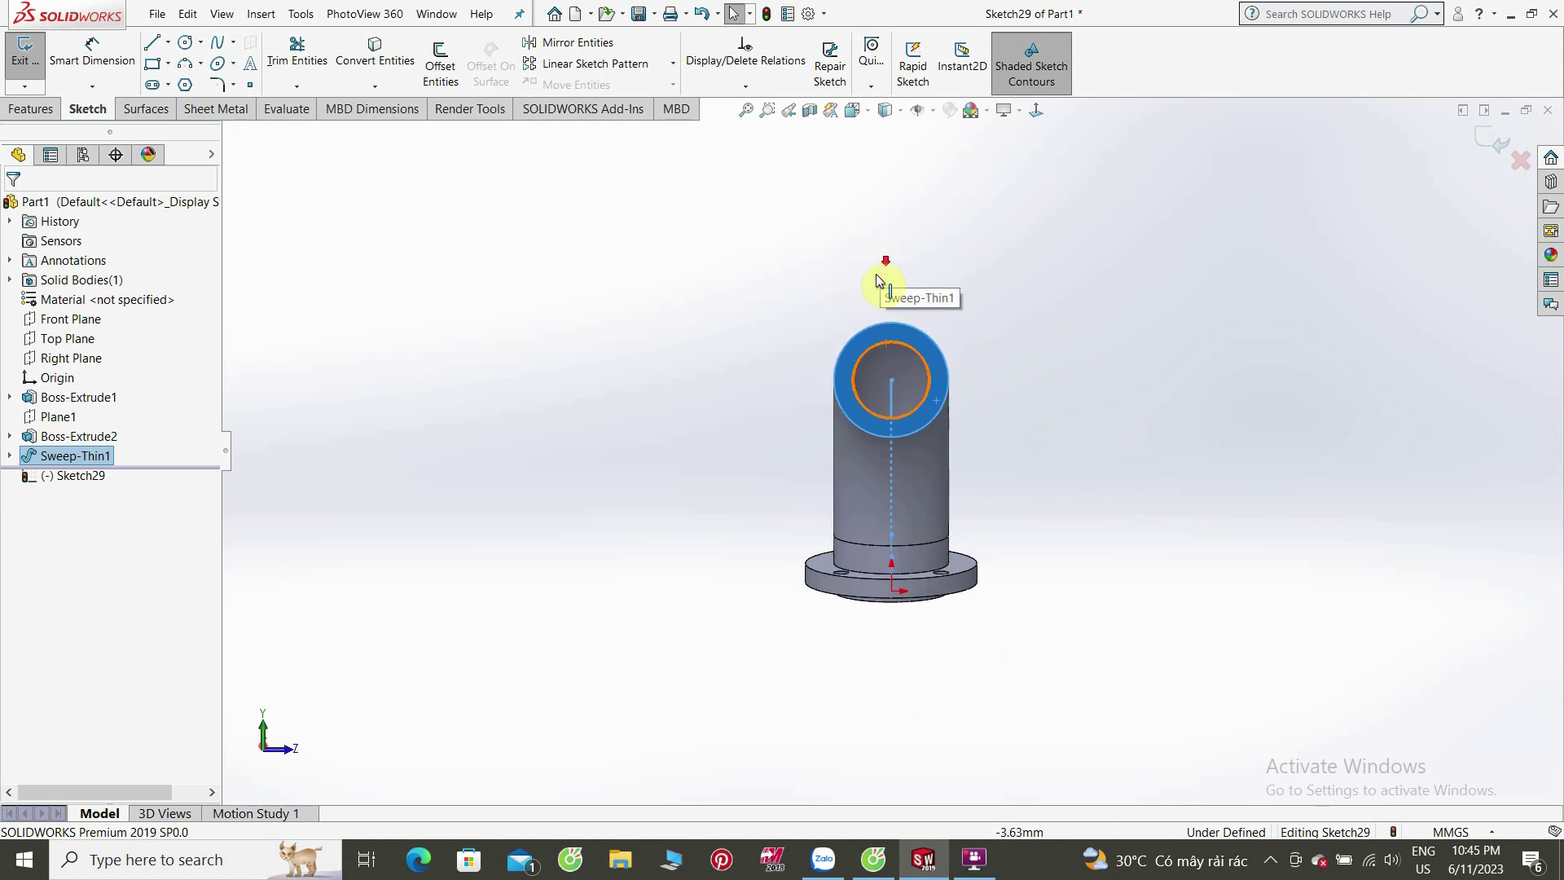
{"action": "scroll", "coordinate": [875, 287], "scroll_direction": "down", "scroll_amount": 1}
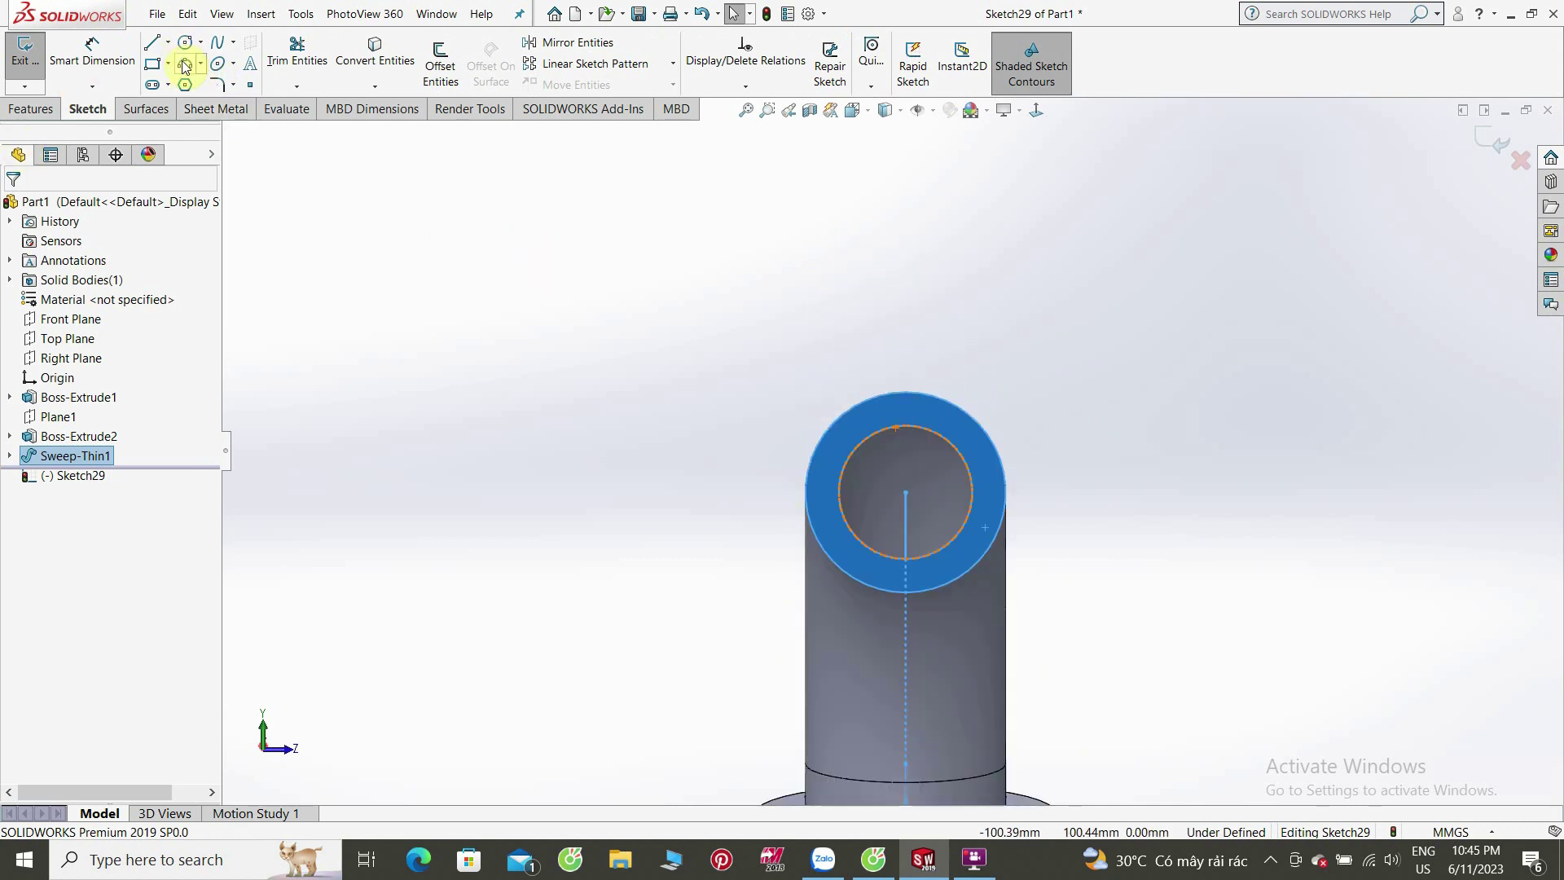
{"action": "left_click", "coordinate": [152, 65]}
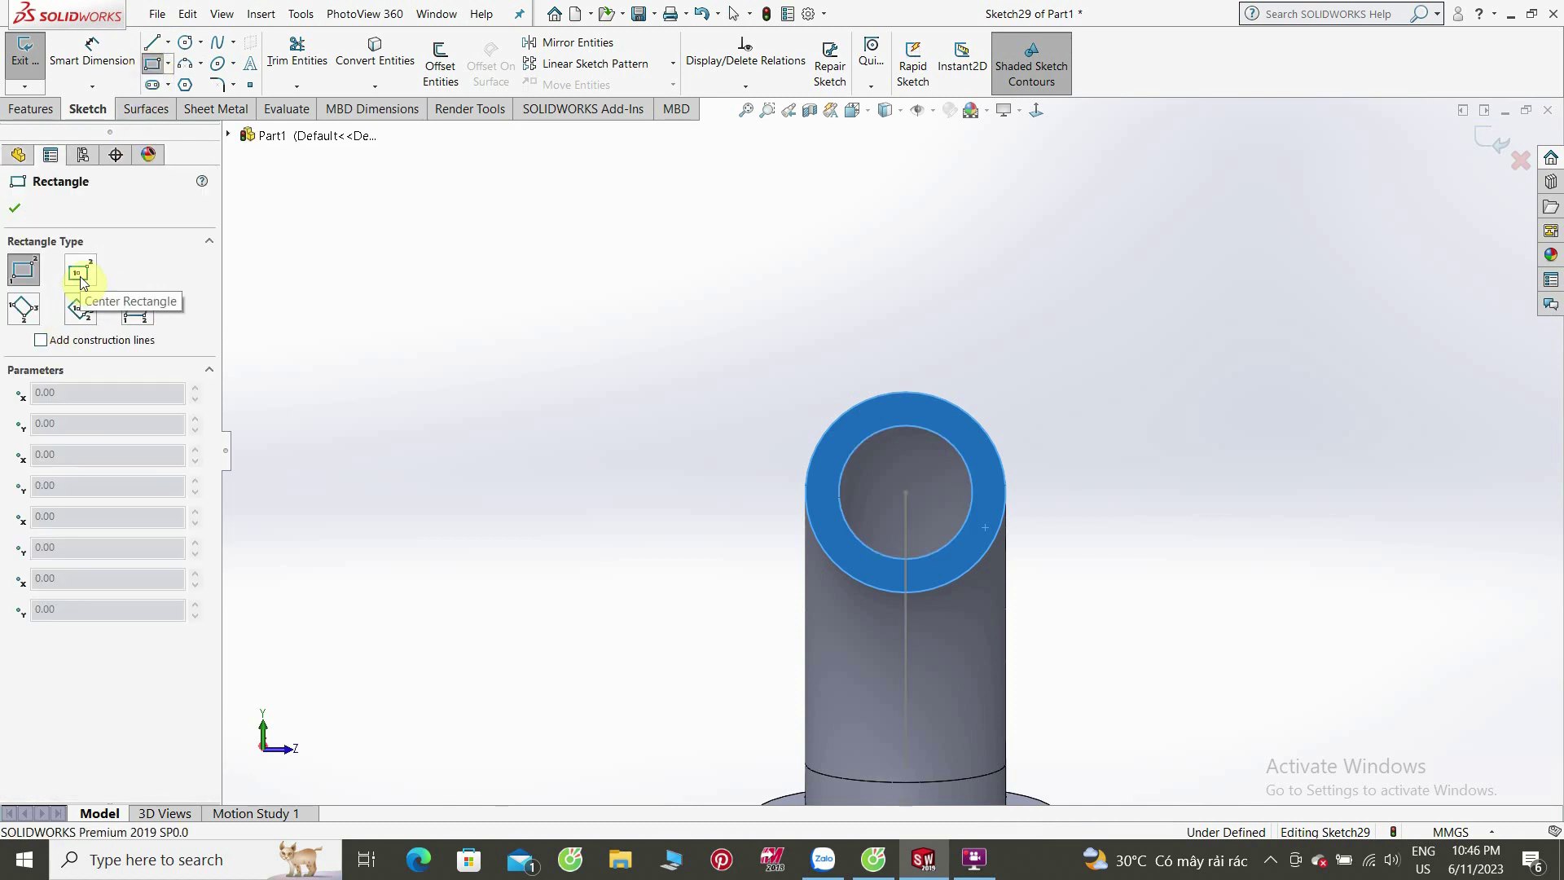
Step: Draw concentric R15 and R10 circles at the pipe-end centre and close the sketch
{"action": "left_click", "coordinate": [188, 46]}
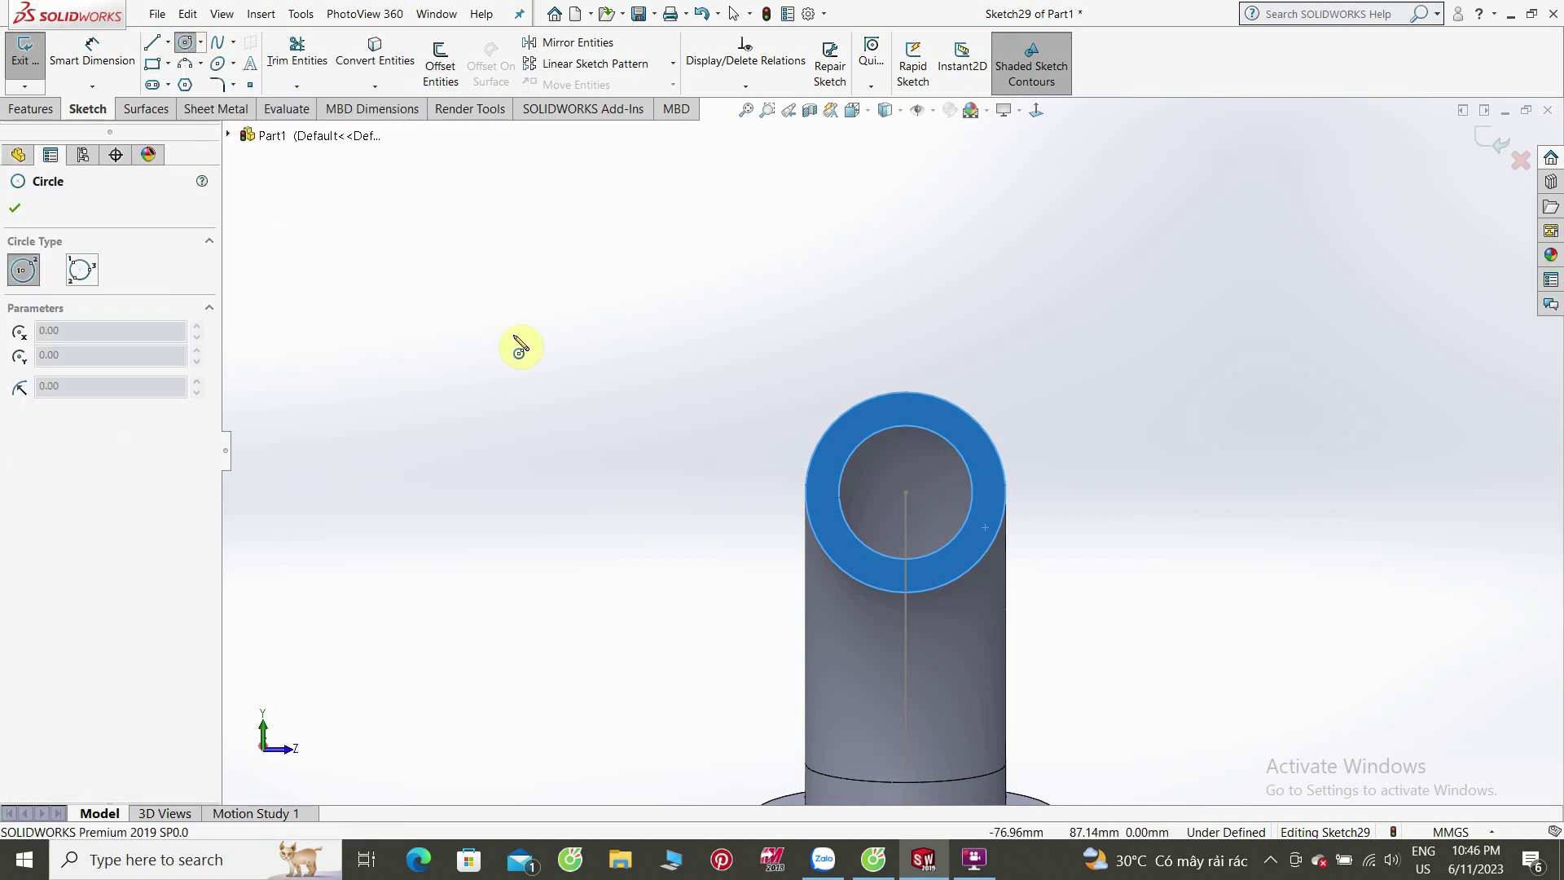
{"action": "left_click", "coordinate": [905, 493]}
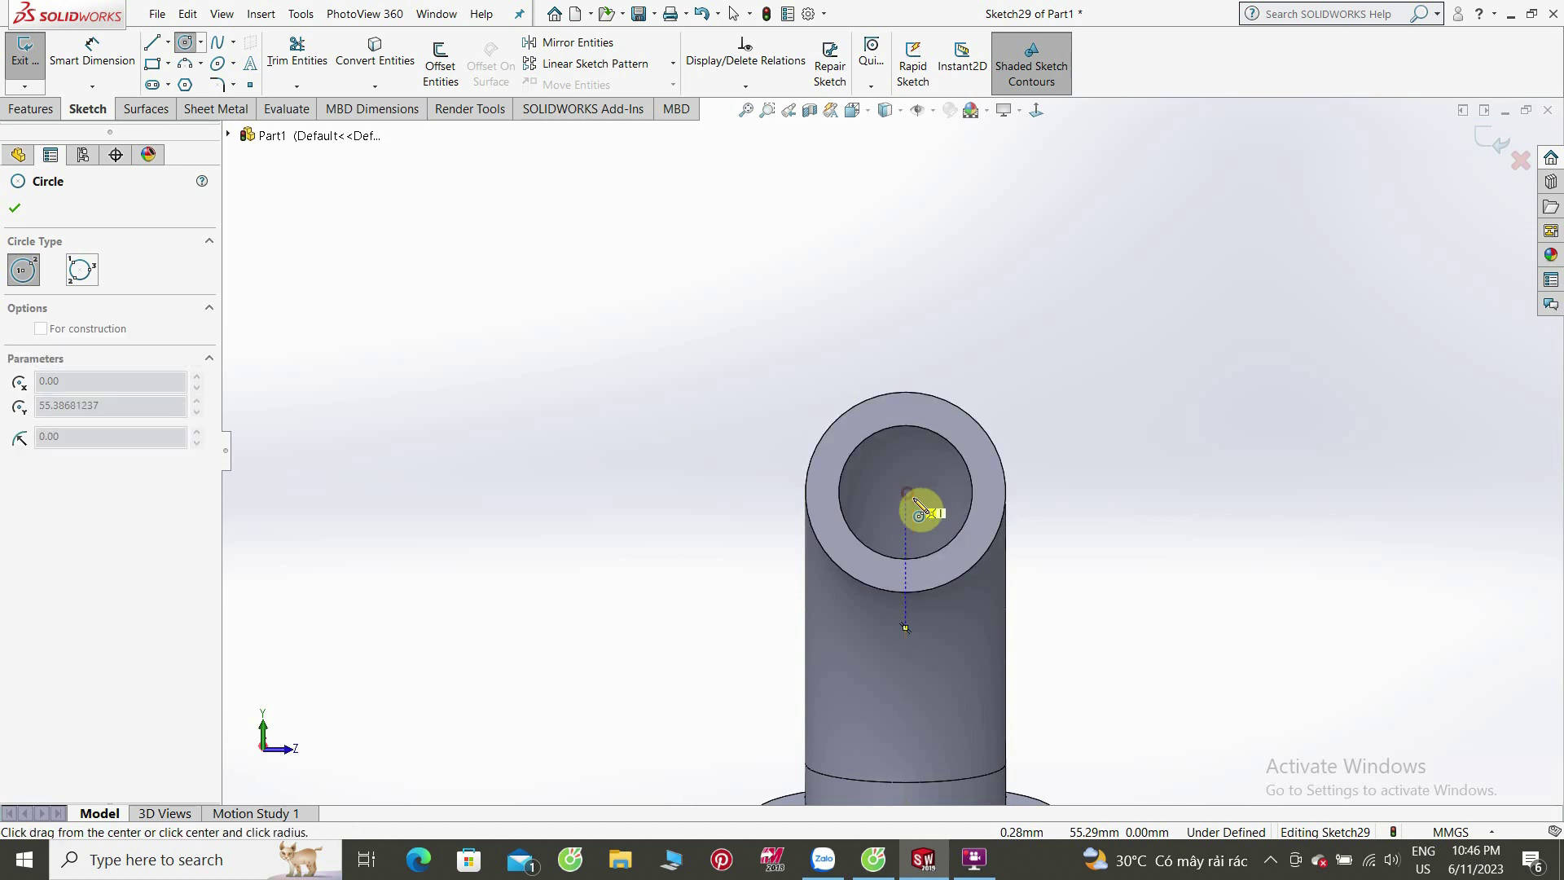
{"action": "left_click", "coordinate": [988, 564]}
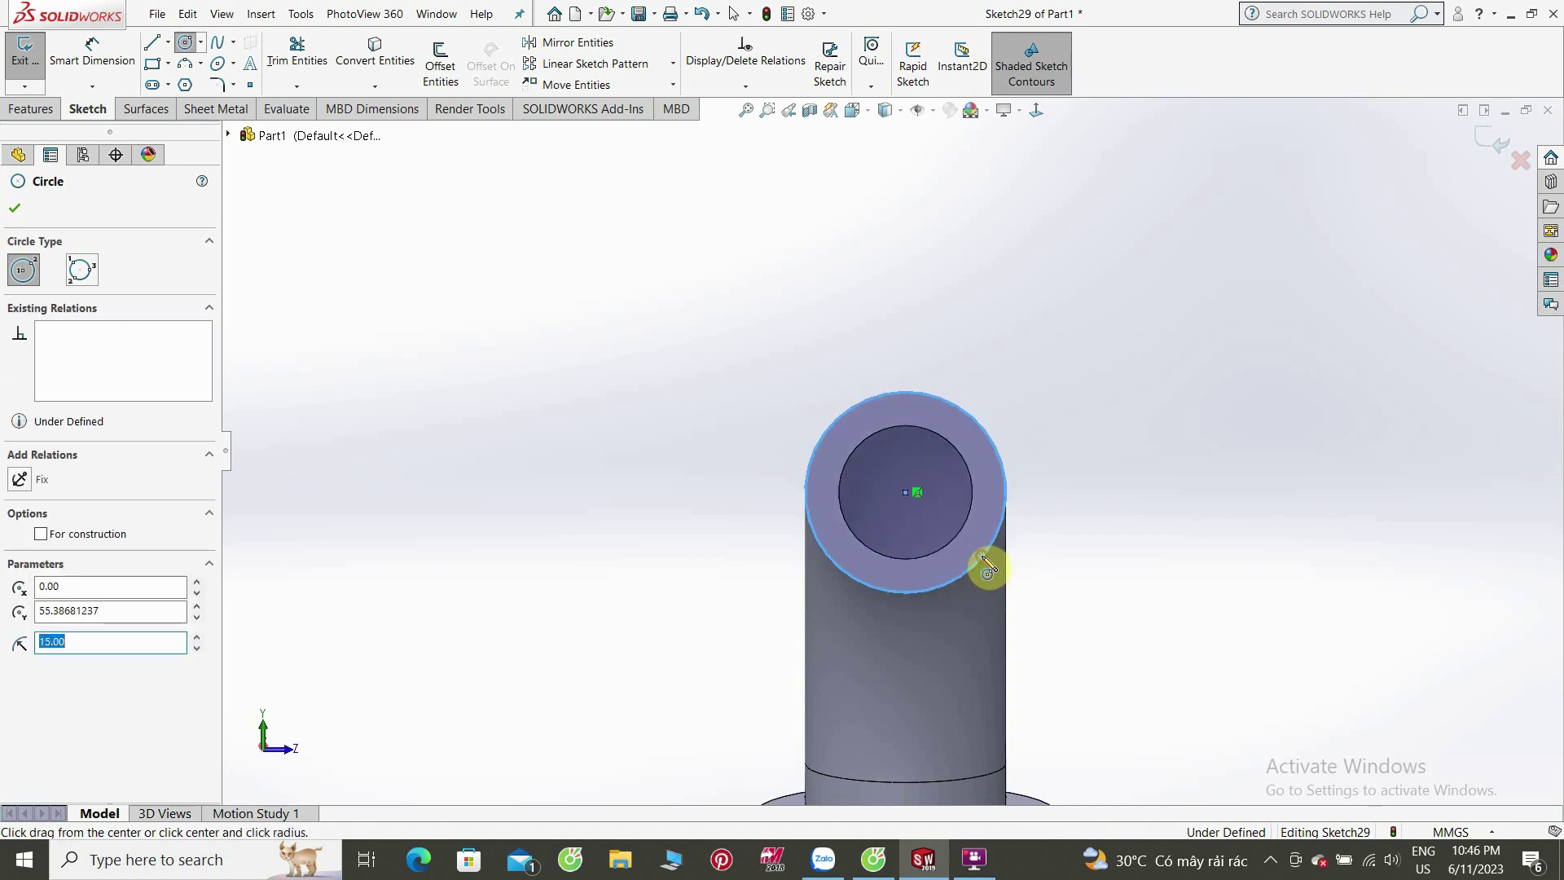
{"action": "left_click", "coordinate": [906, 493]}
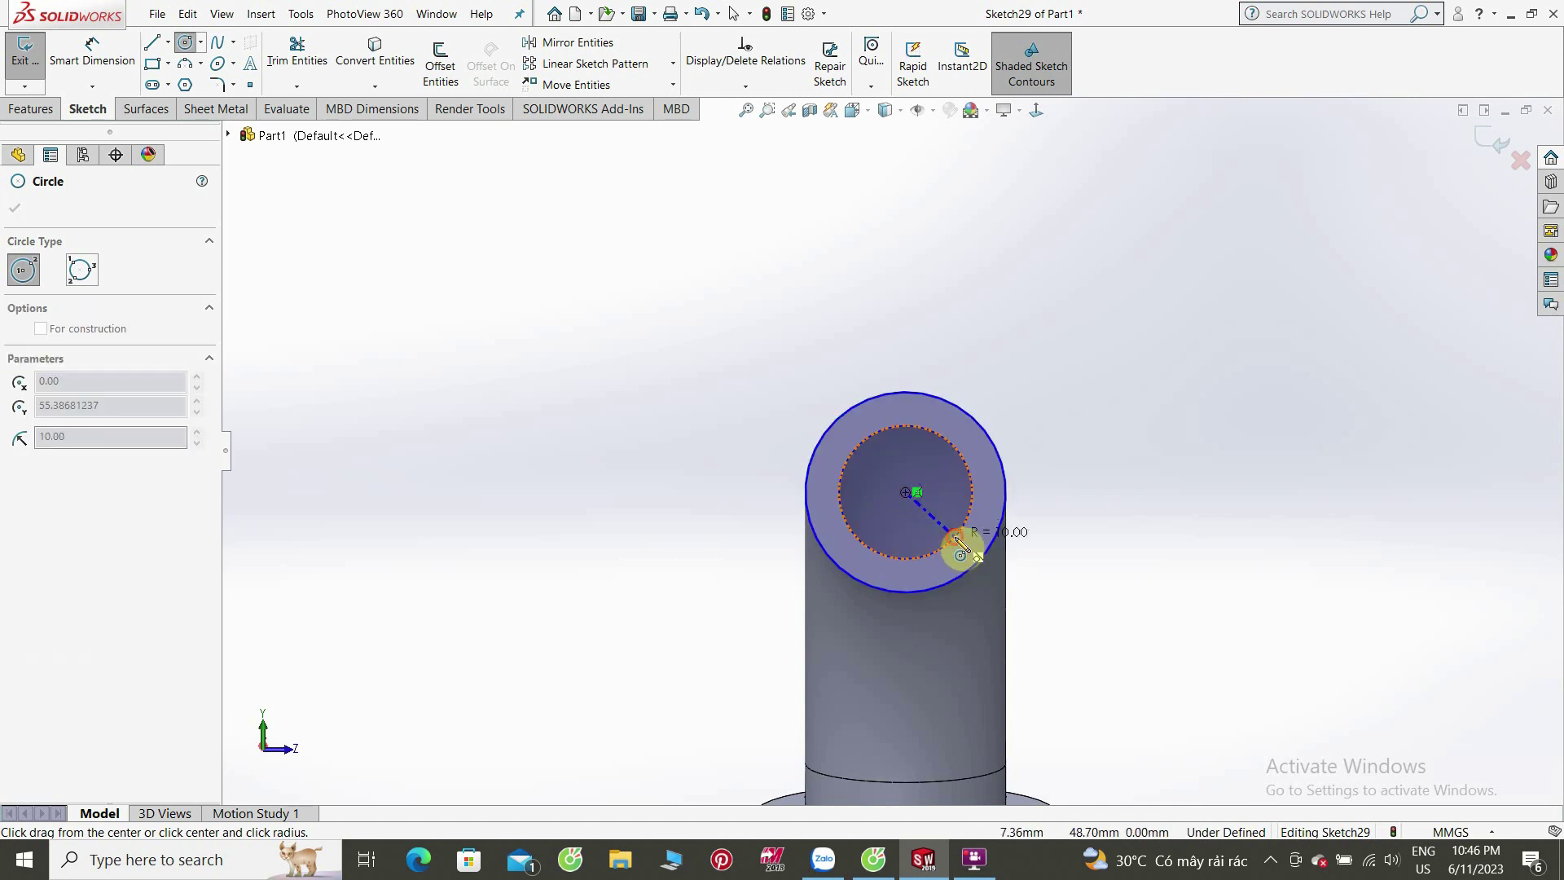
{"action": "left_click", "coordinate": [961, 554]}
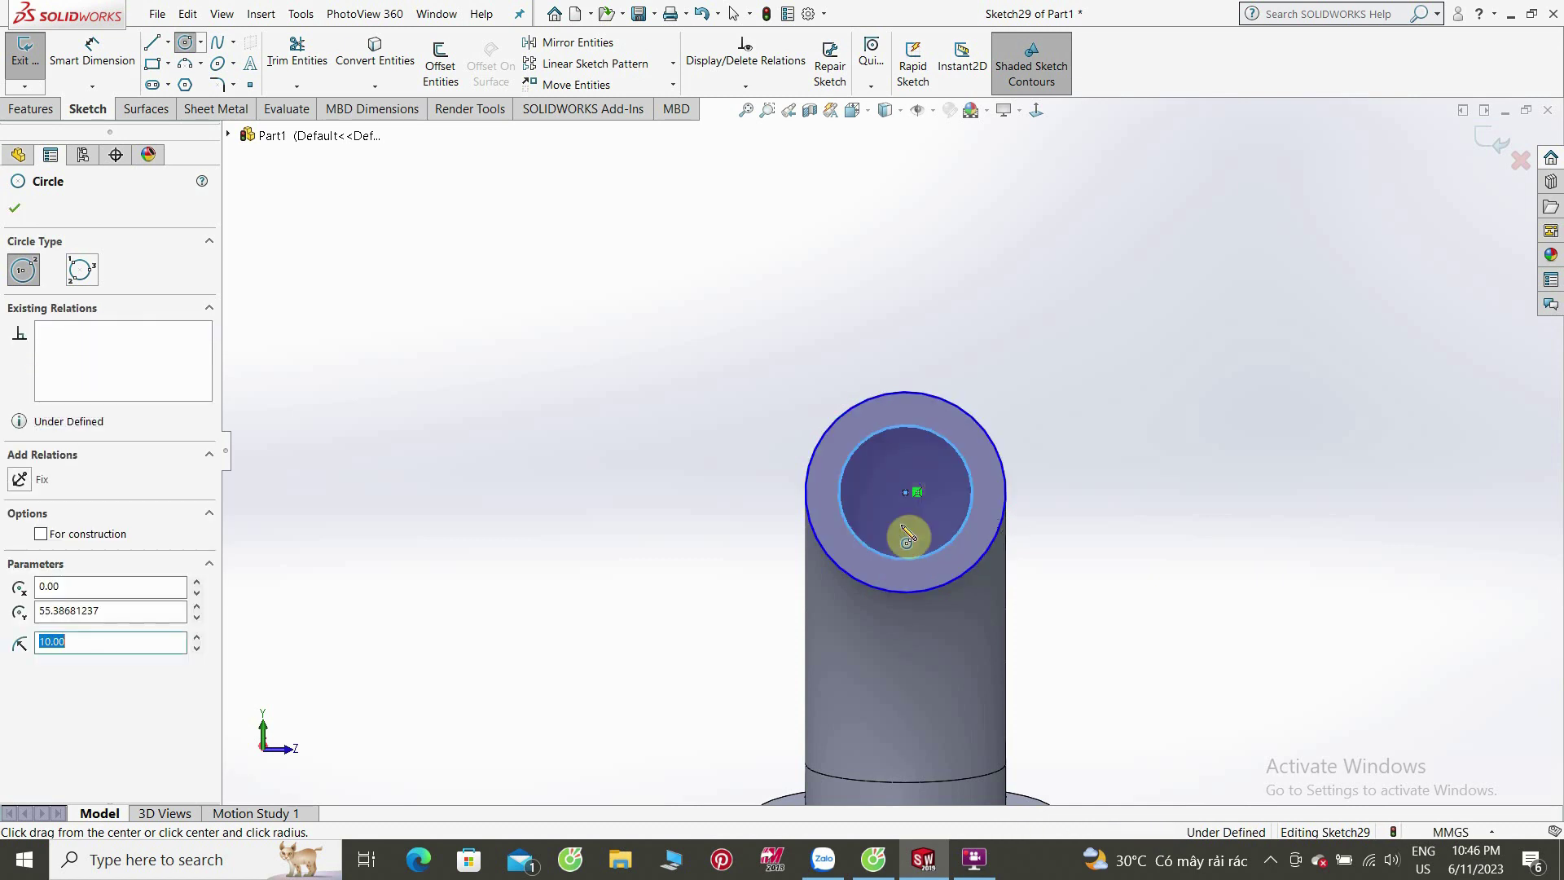
{"action": "left_click", "coordinate": [15, 209]}
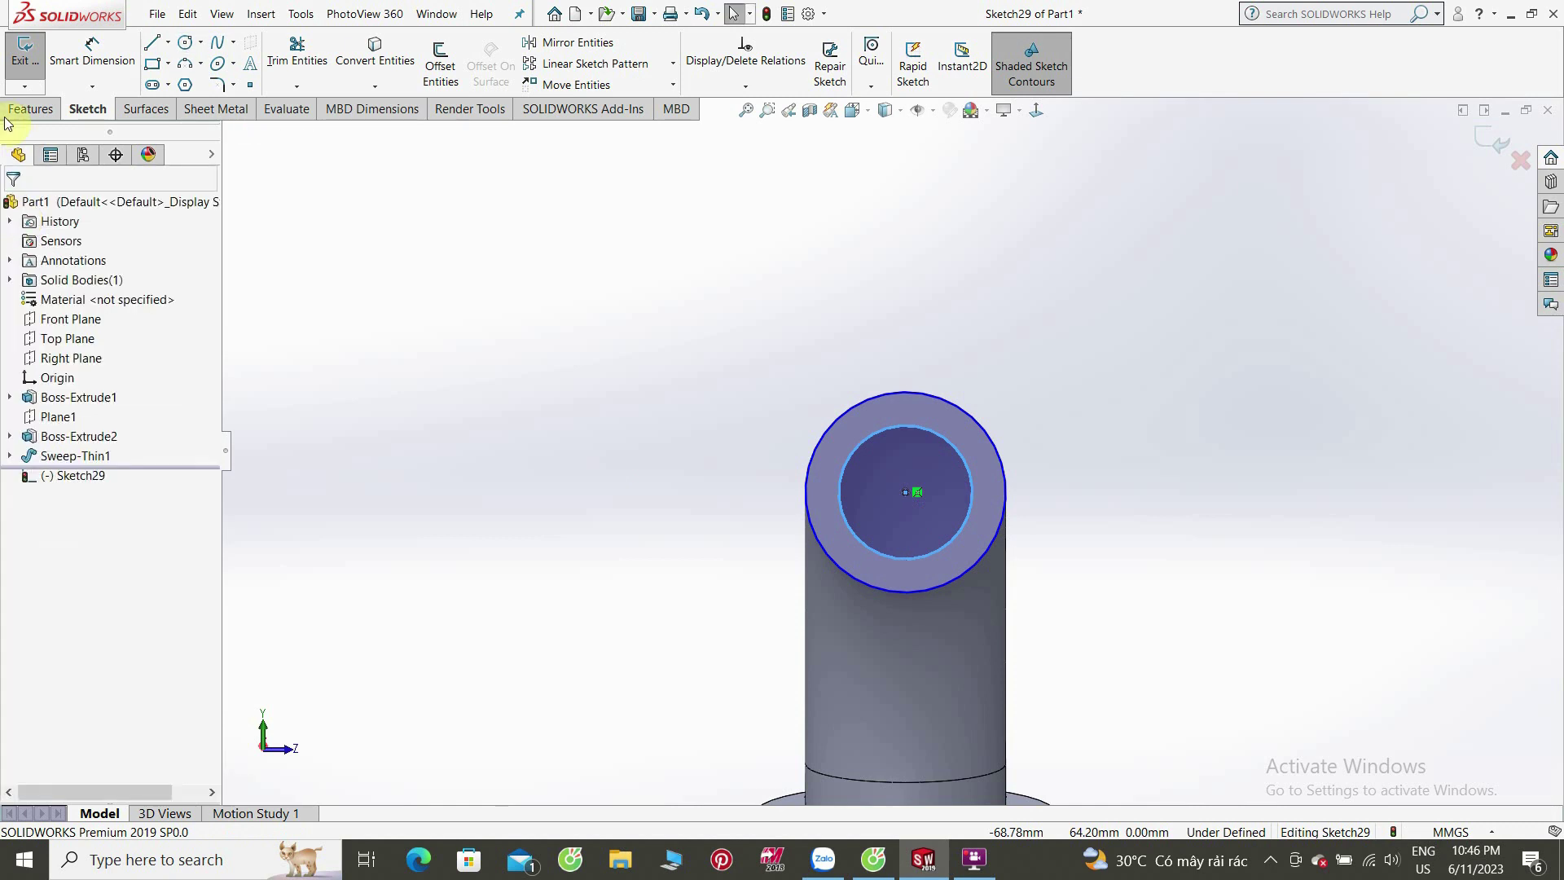
{"action": "left_click", "coordinate": [28, 110]}
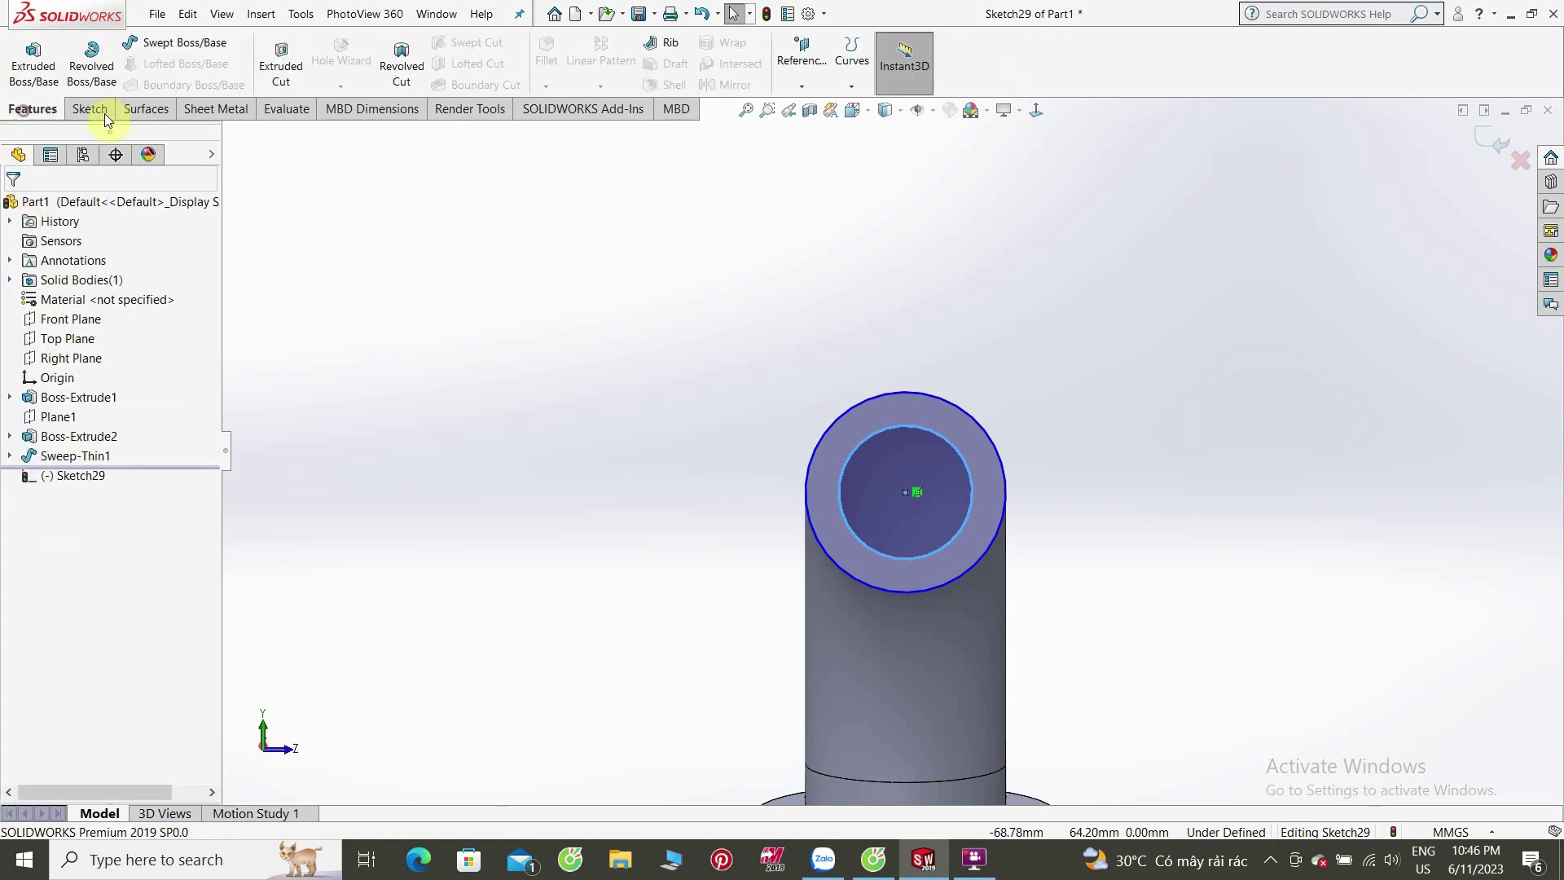
Step: Extrude the ring 12.5 mm into a collar and select its new end face
{"action": "left_click", "coordinate": [20, 76]}
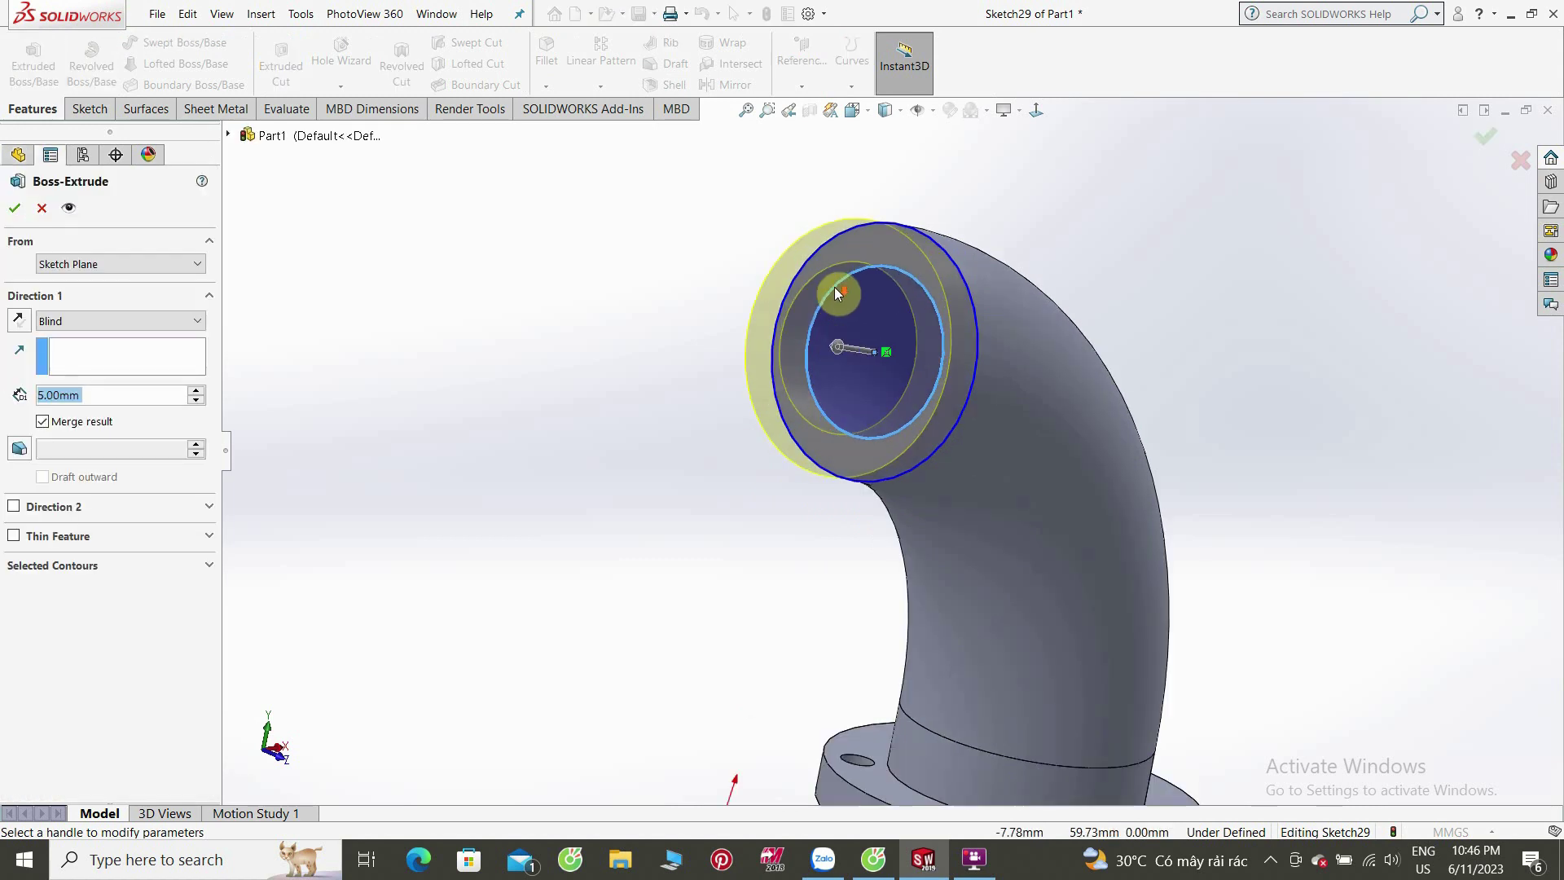
{"action": "type", "text": "12.5"}
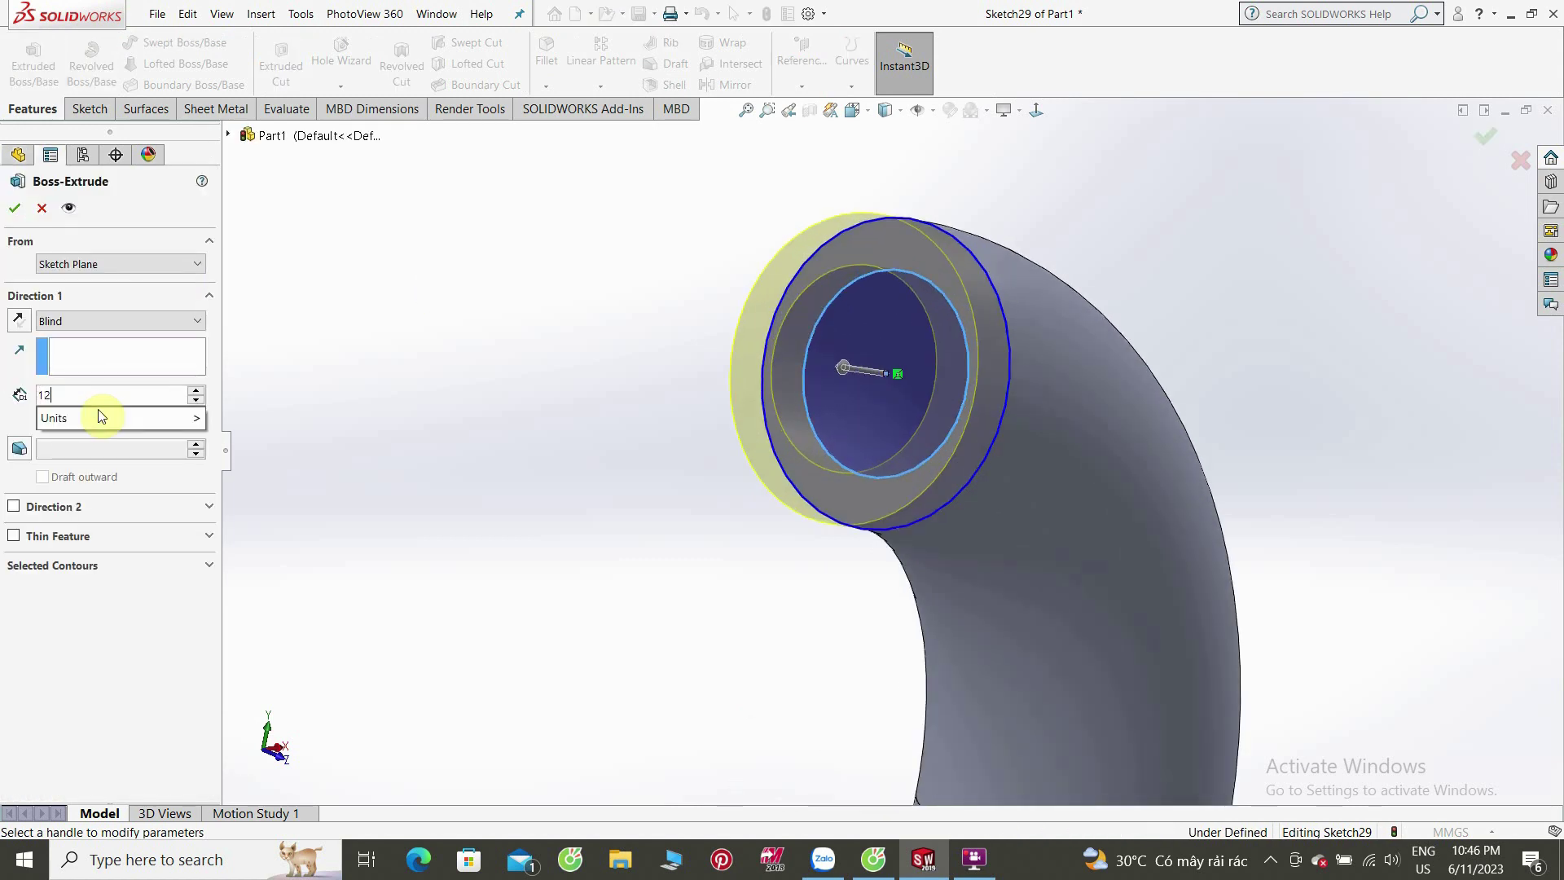
{"action": "key", "text": "Return"}
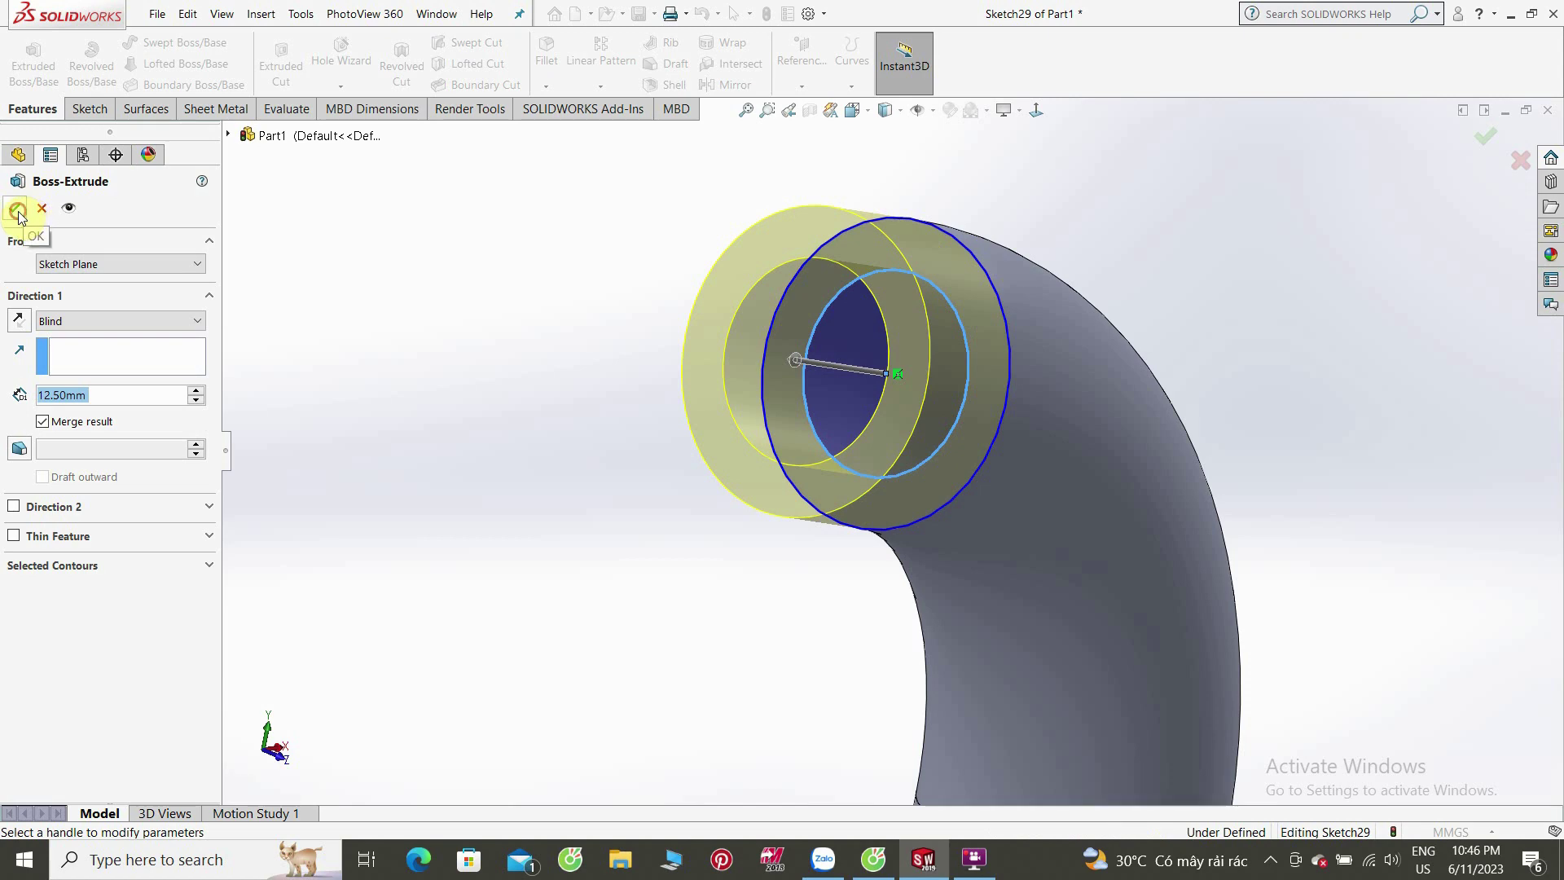
{"action": "left_click", "coordinate": [17, 211]}
{"action": "mouse_move", "coordinate": [648, 444]}
{"action": "middle_mouse_down"}
{"action": "mouse_move", "coordinate": [677, 530]}
{"action": "mouse_move", "coordinate": [613, 419]}
{"action": "middle_mouse_up"}
{"action": "left_click", "coordinate": [730, 472]}
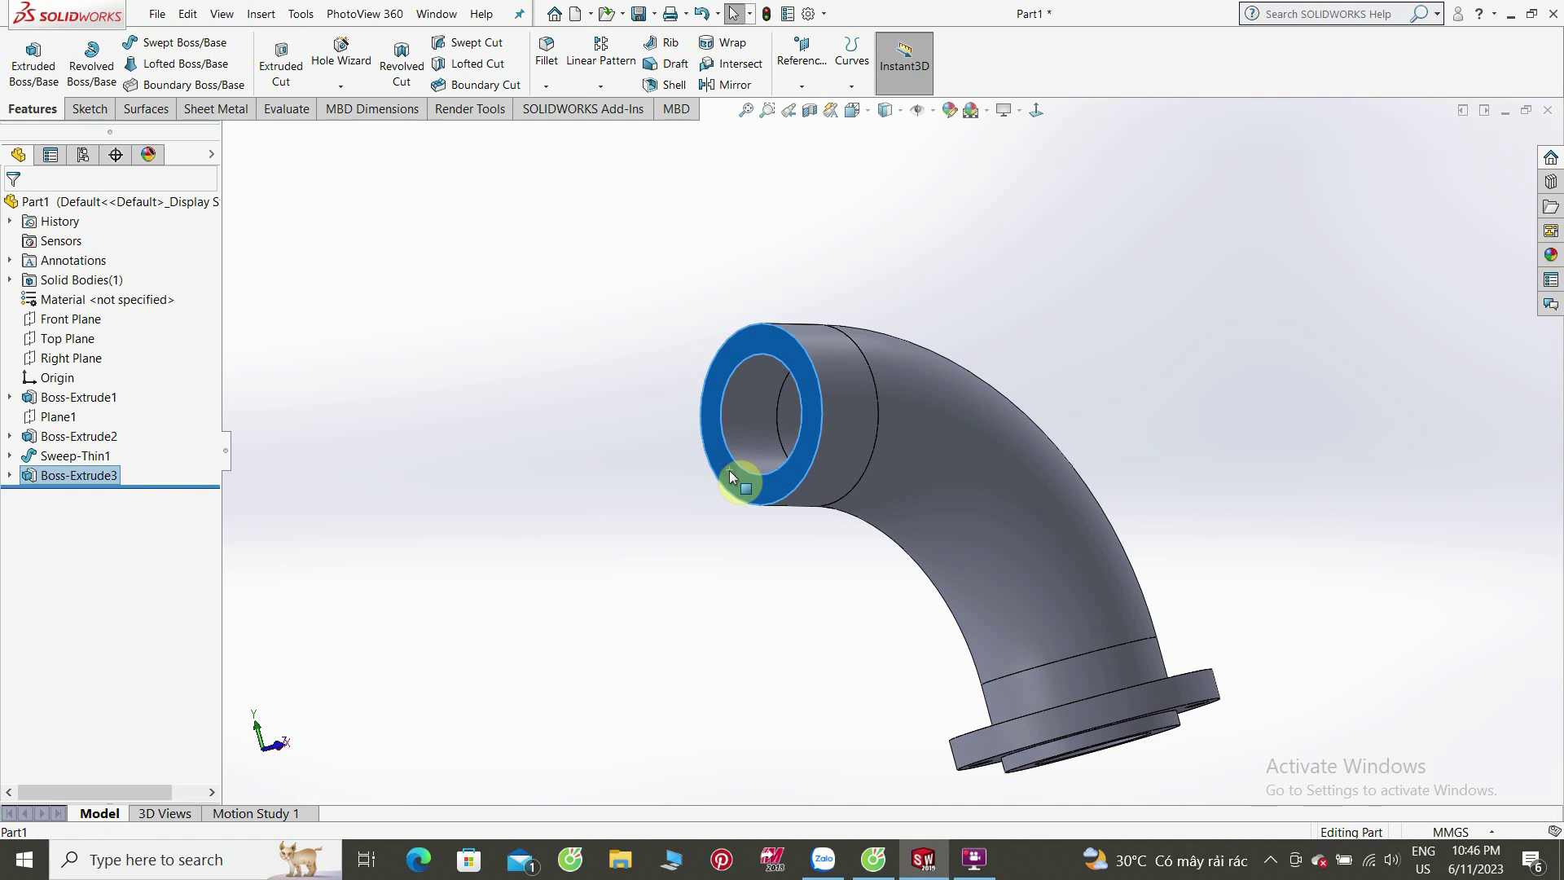
{"action": "right_click", "coordinate": [730, 473]}
Step: Sketch a centre rectangle on the collar end face, anchored at the ring centre
{"action": "left_click", "coordinate": [772, 449]}
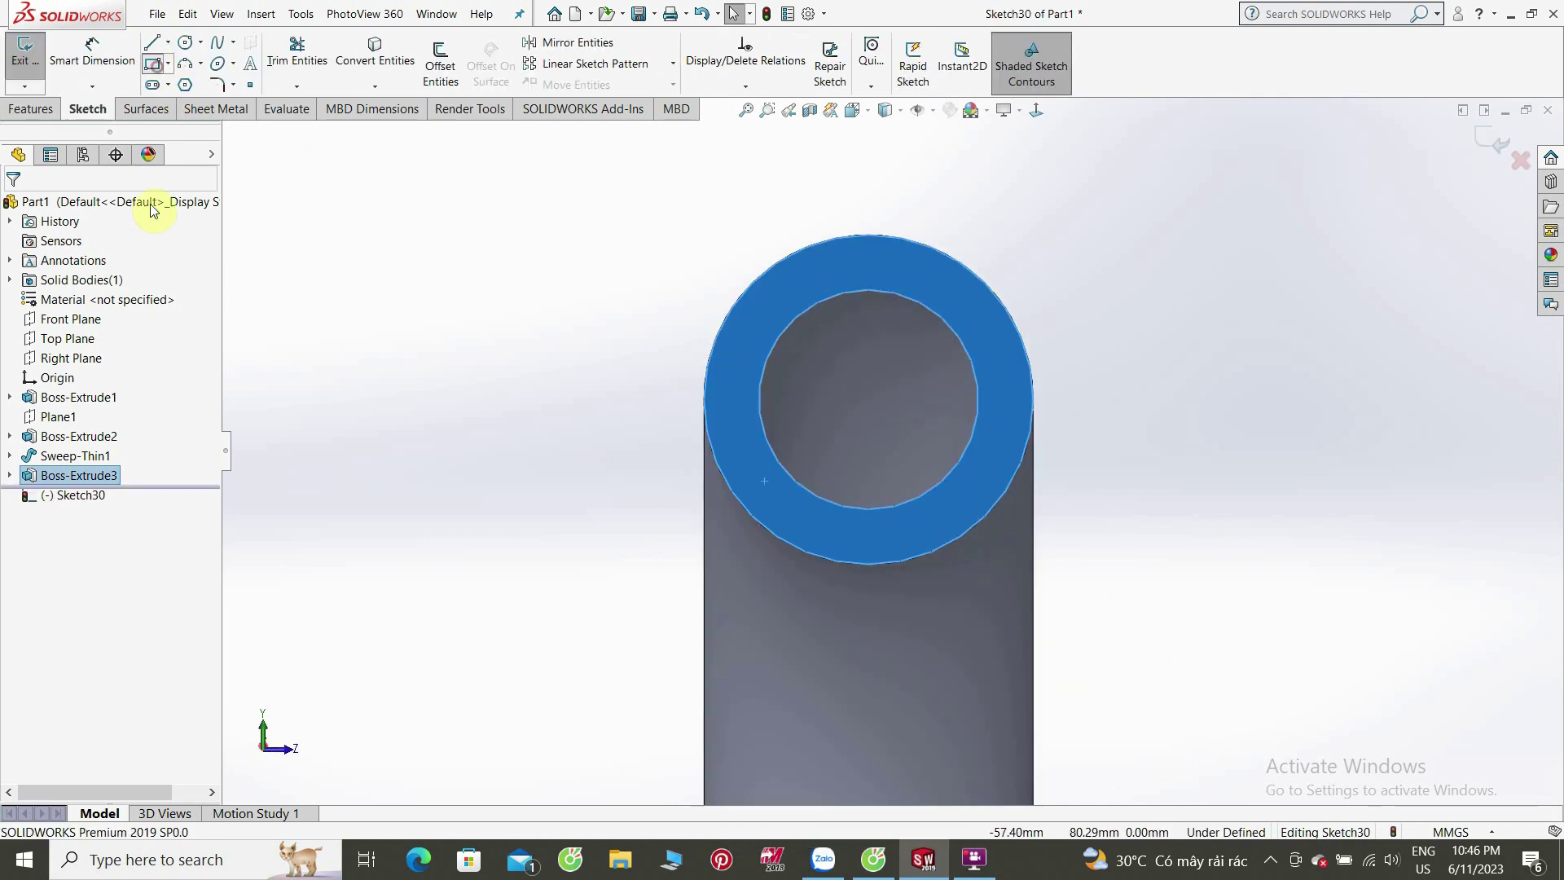
{"action": "left_click", "coordinate": [84, 280]}
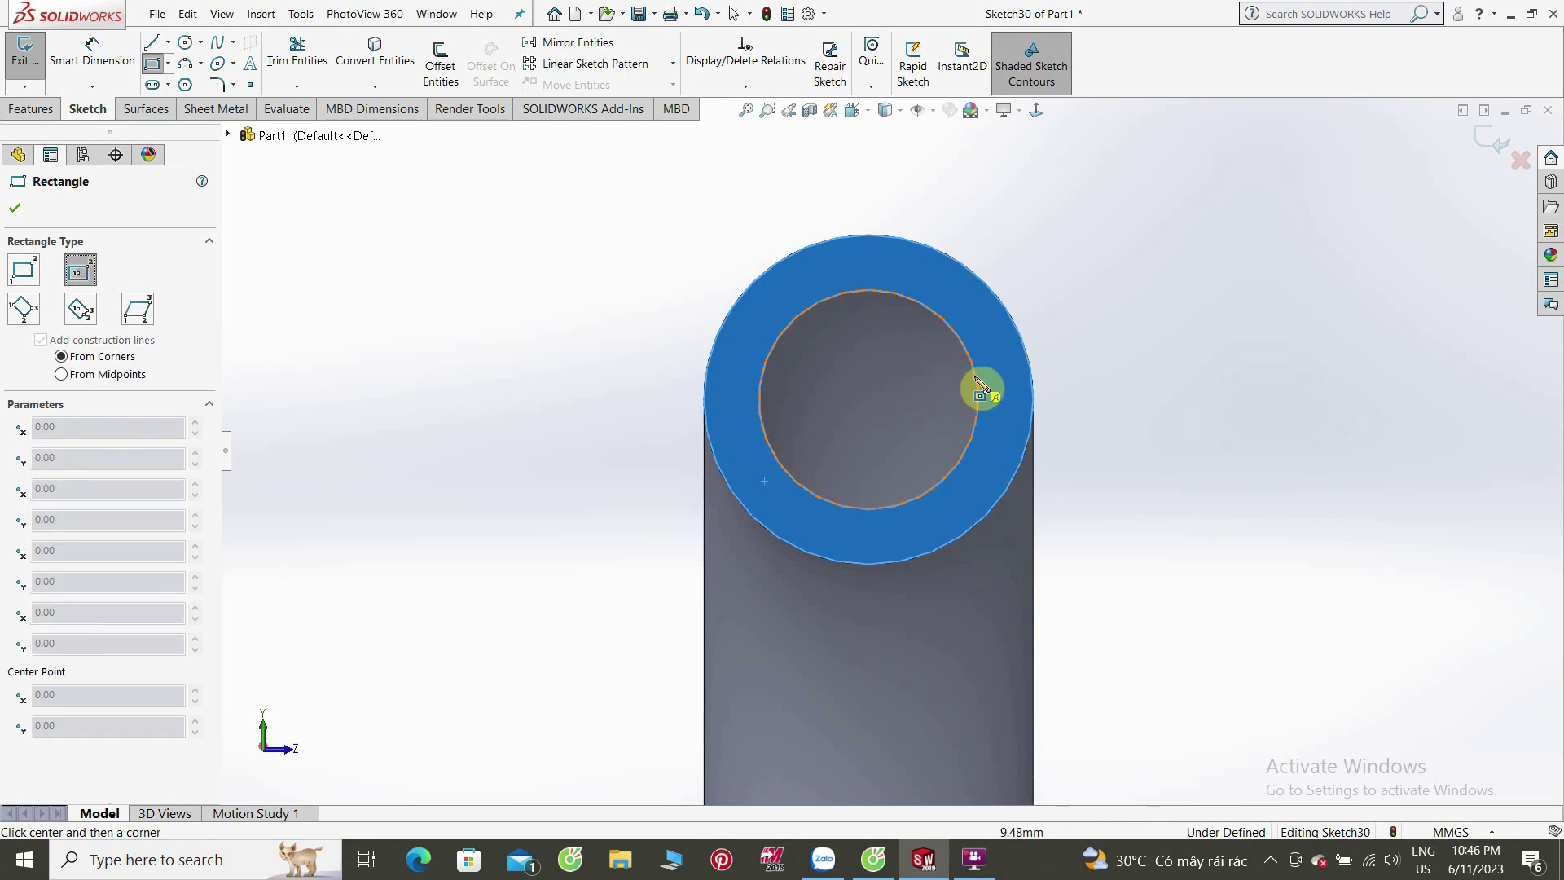
{"action": "scroll", "coordinate": [844, 478], "scroll_direction": "up", "scroll_amount": 2}
{"action": "scroll", "coordinate": [907, 364], "scroll_direction": "up", "scroll_amount": 2}
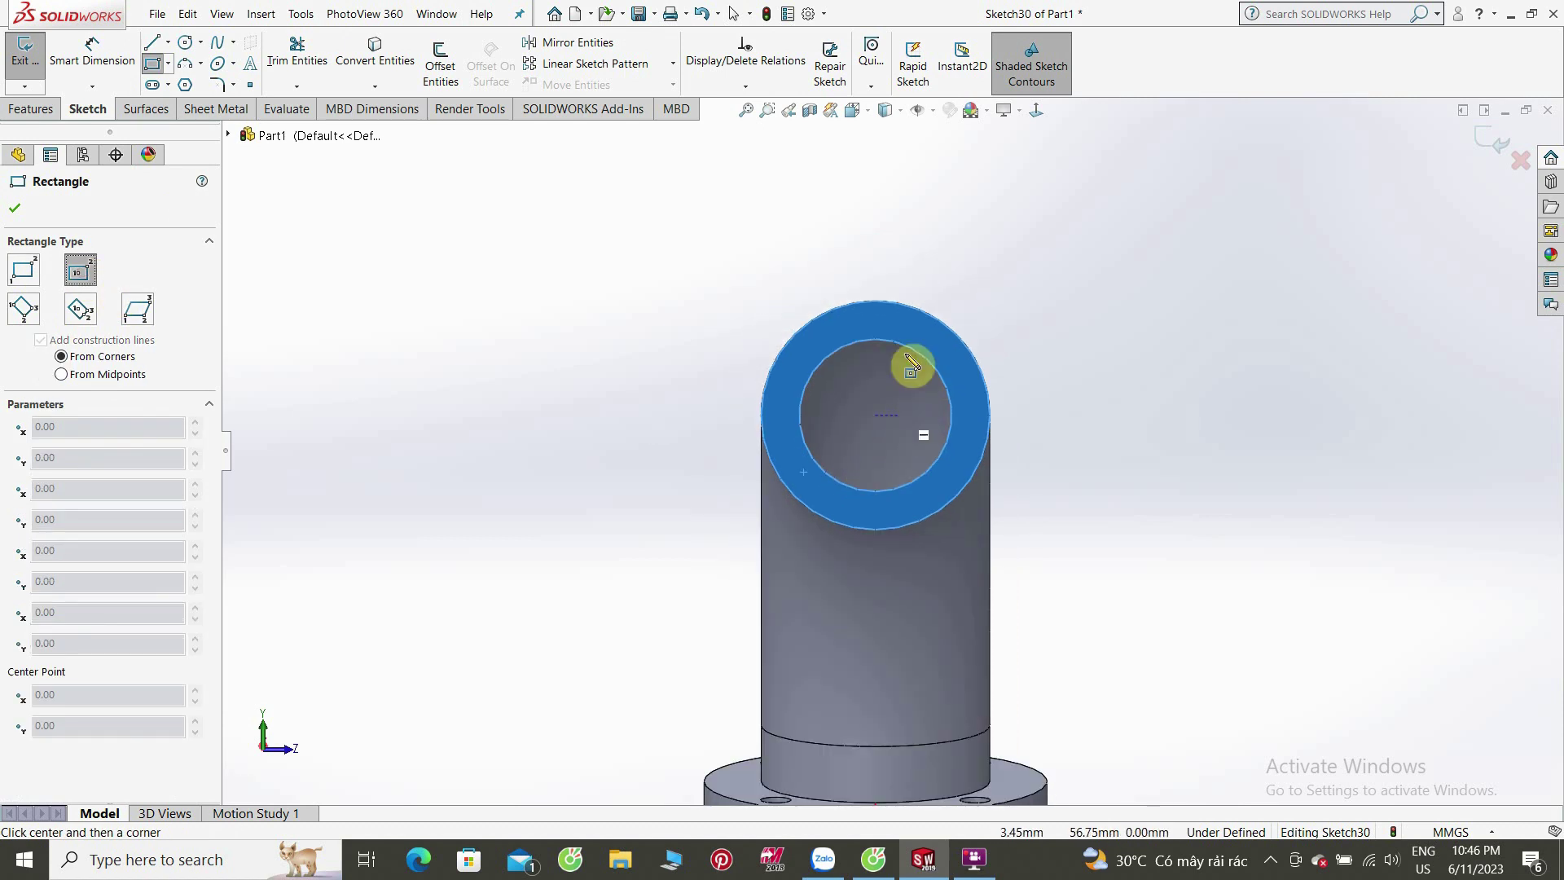
{"action": "left_click", "coordinate": [876, 414]}
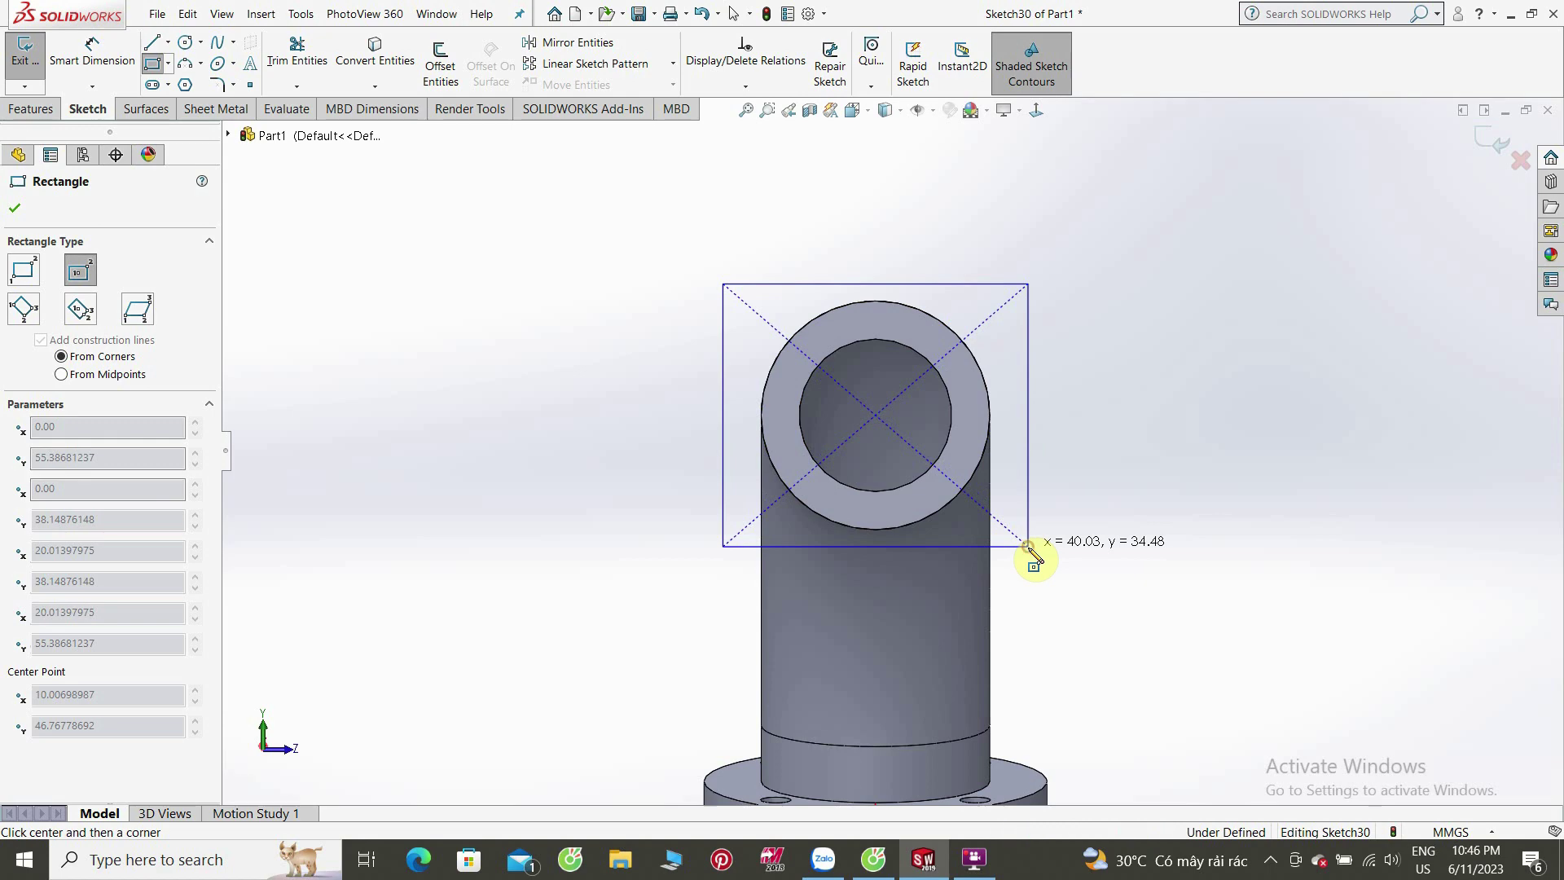
{"action": "left_click", "coordinate": [1028, 546]}
Step: Dimension the square's width and height to 40 mm each
{"action": "left_click", "coordinate": [82, 73]}
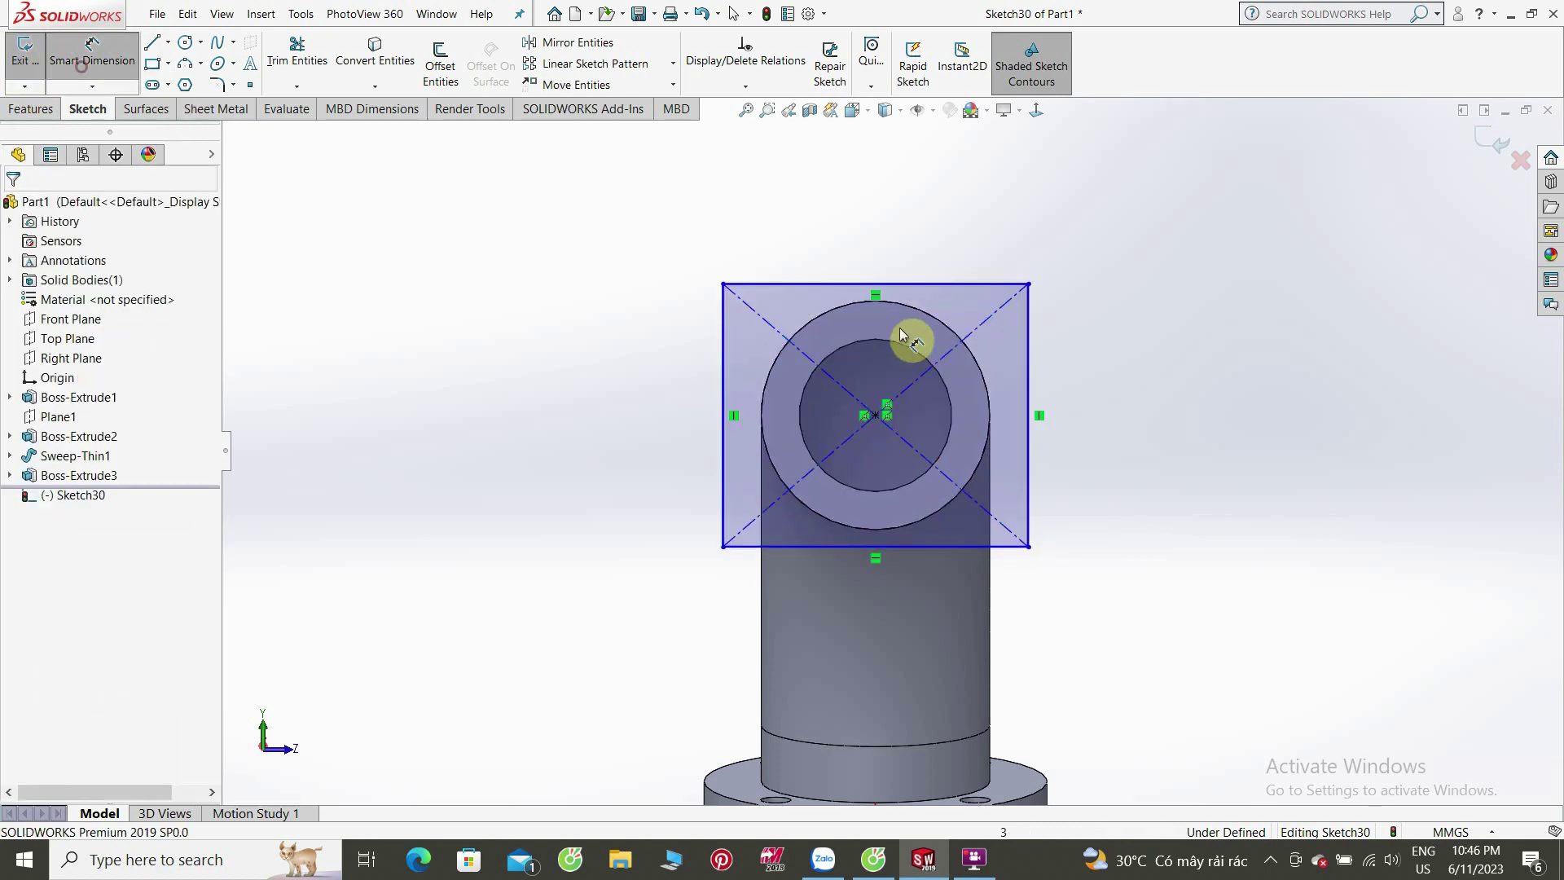
{"action": "left_click", "coordinate": [891, 284]}
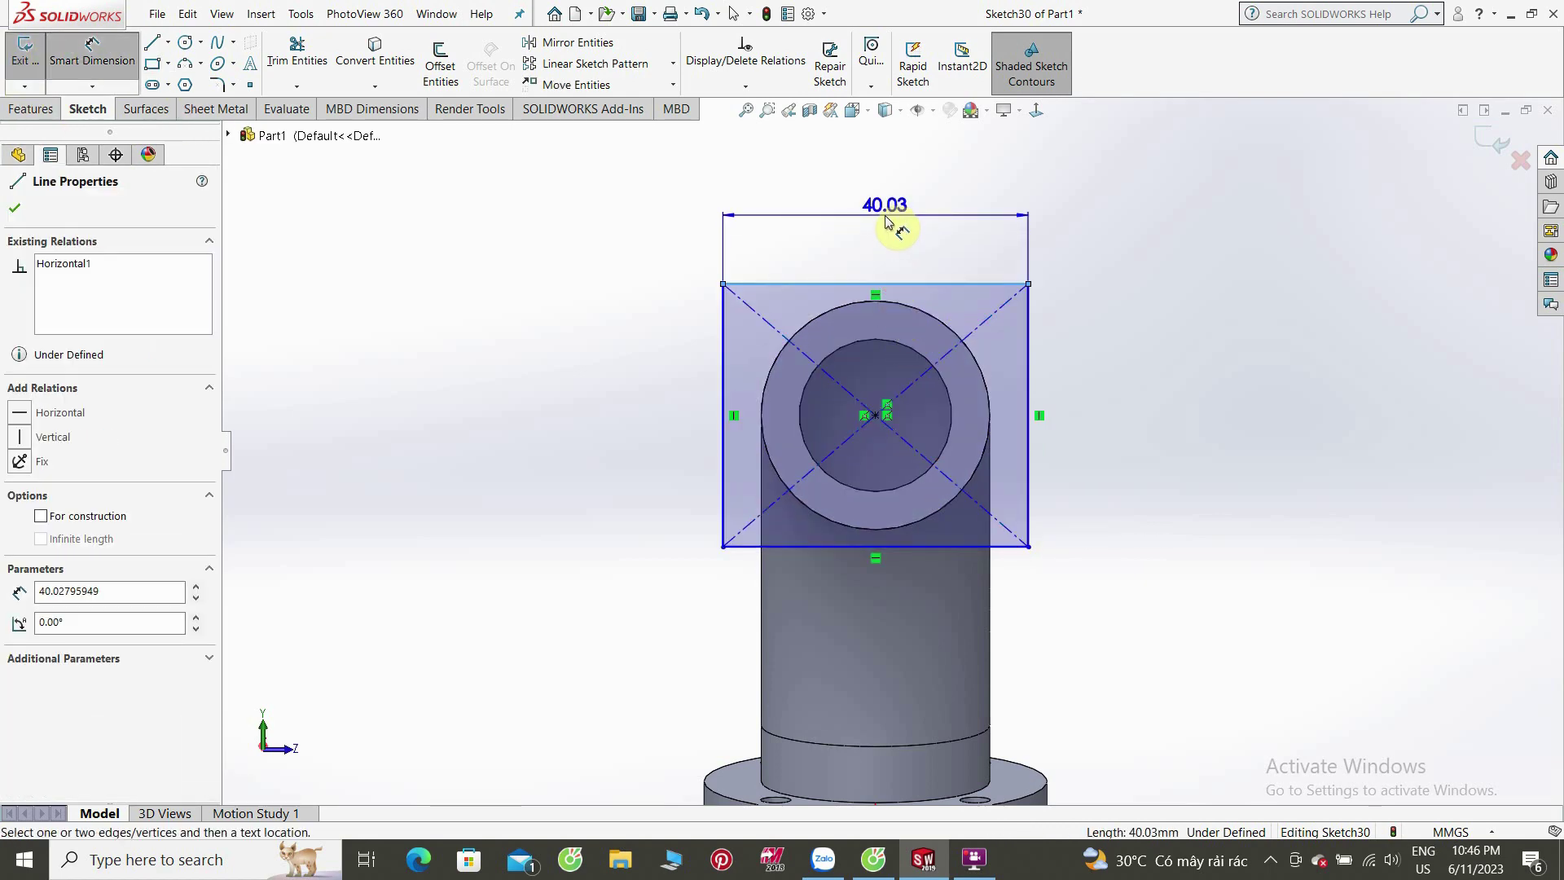
{"action": "left_click", "coordinate": [886, 220]}
{"action": "type", "text": "4"}
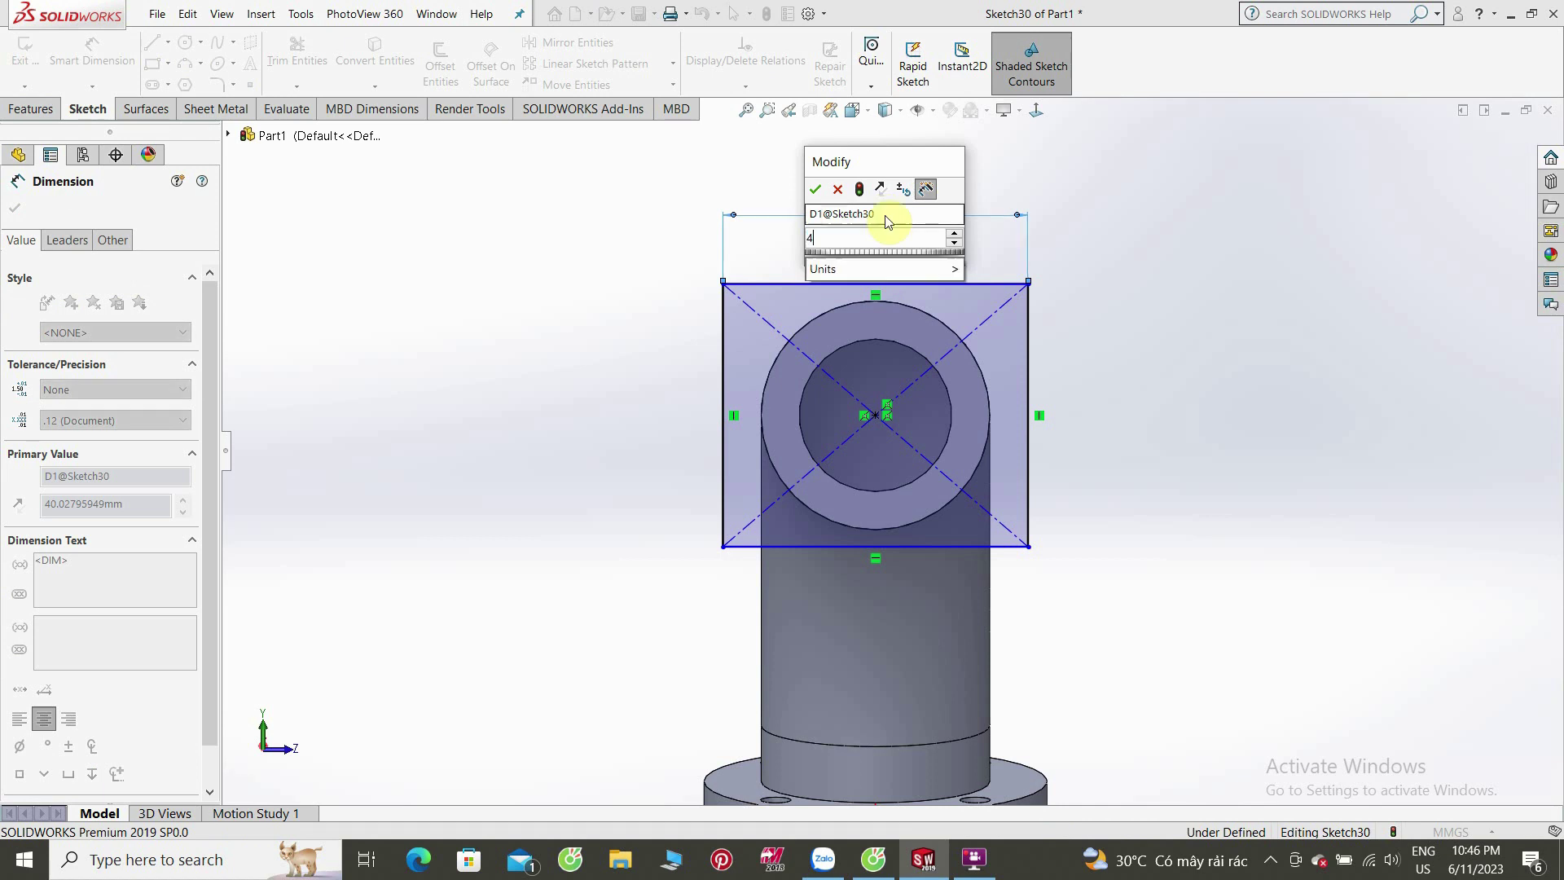
{"action": "type", "text": "0"}
{"action": "key", "text": "Return"}
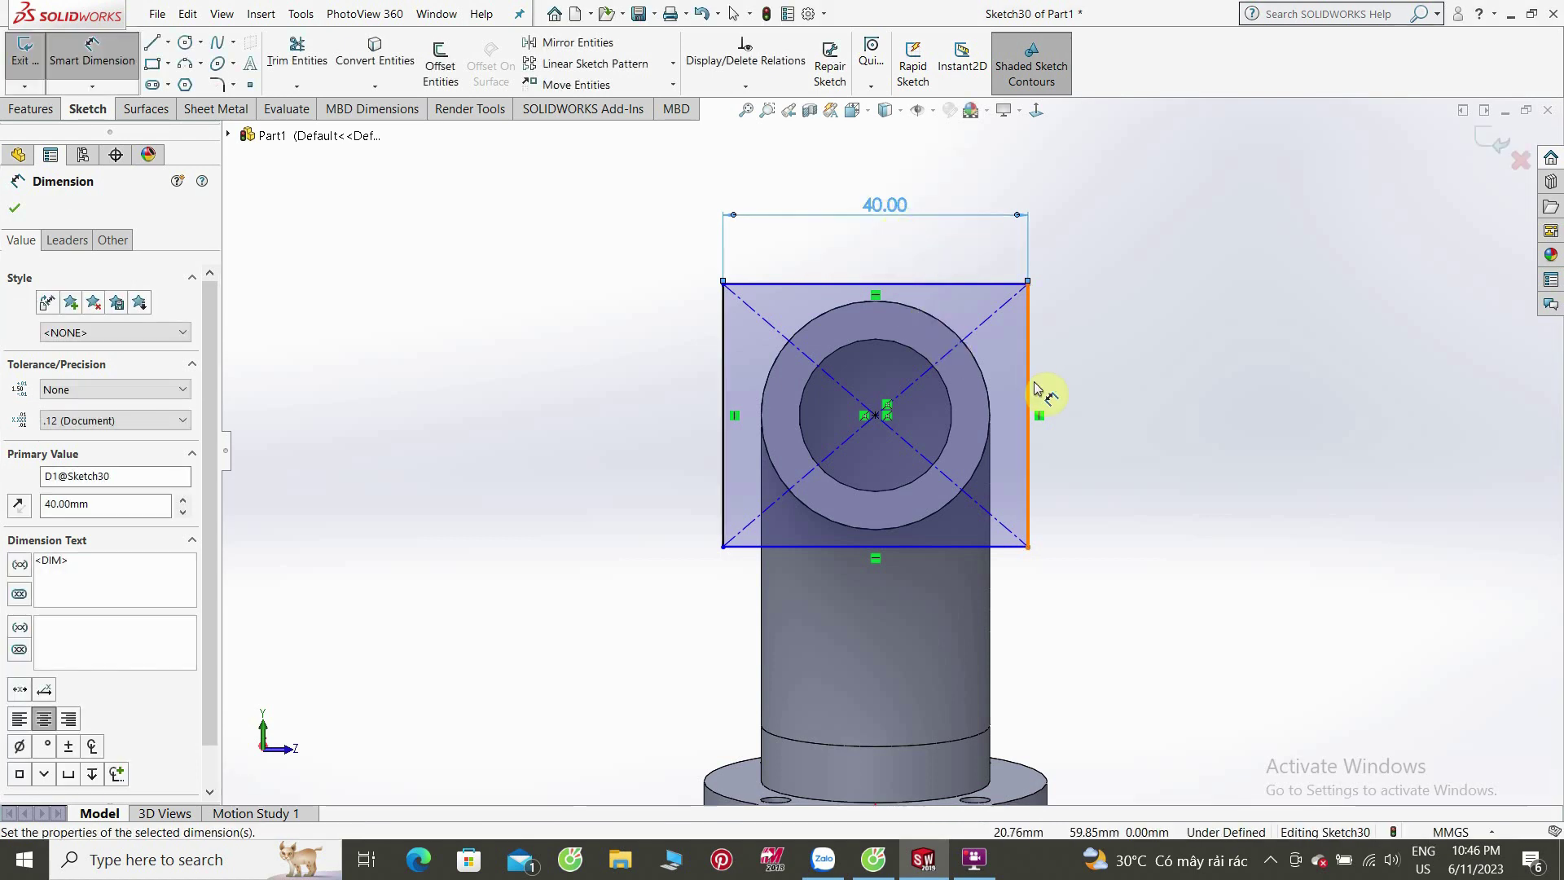
{"action": "left_click", "coordinate": [1034, 381]}
{"action": "left_click", "coordinate": [1032, 389]}
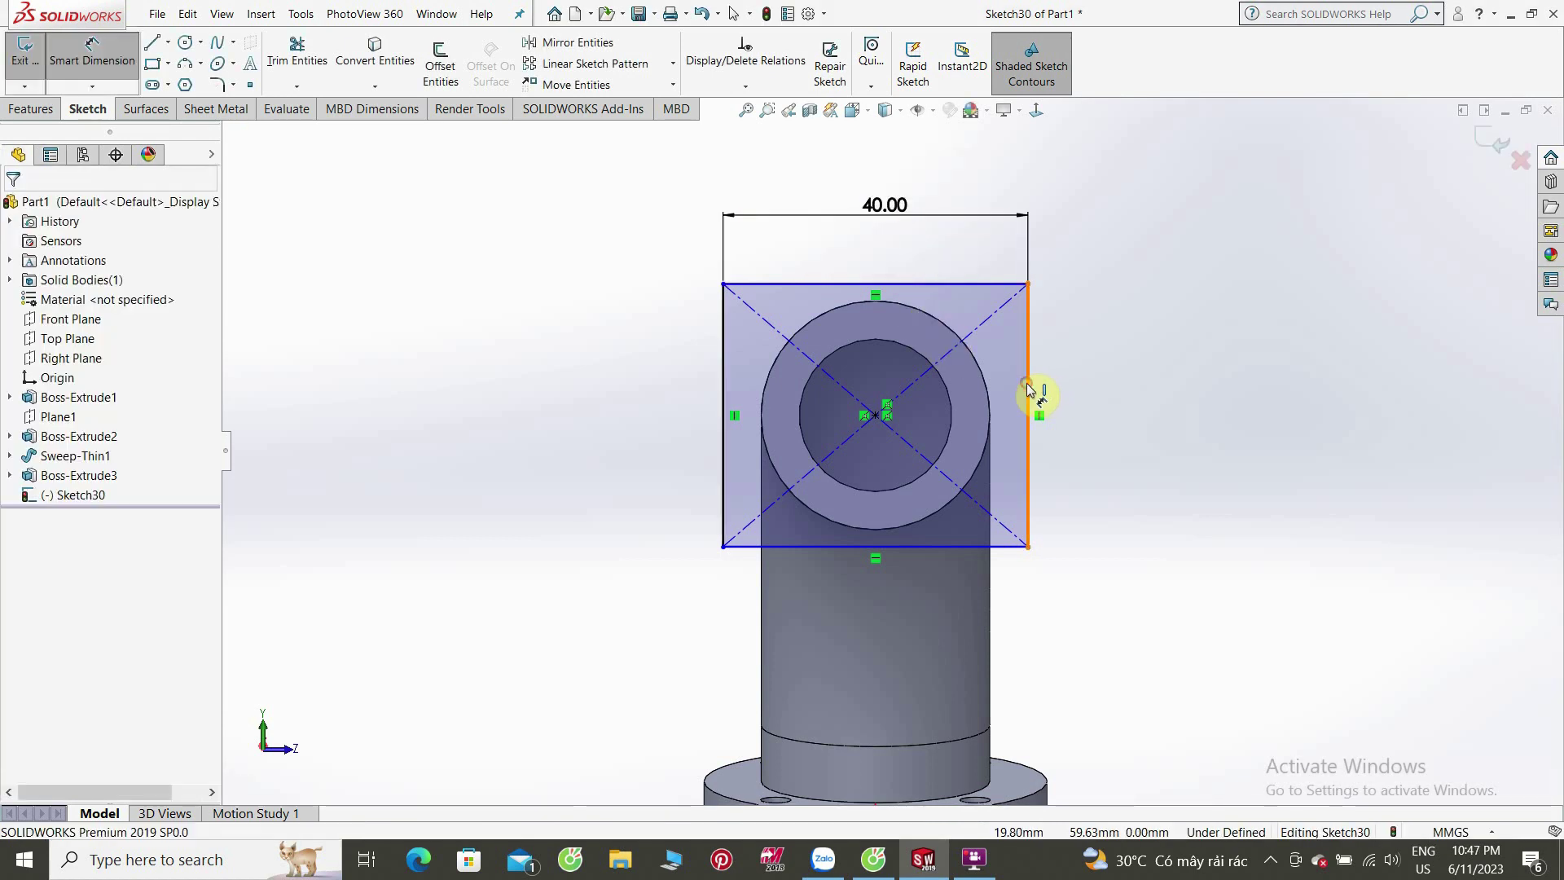
{"action": "left_click", "coordinate": [1089, 398]}
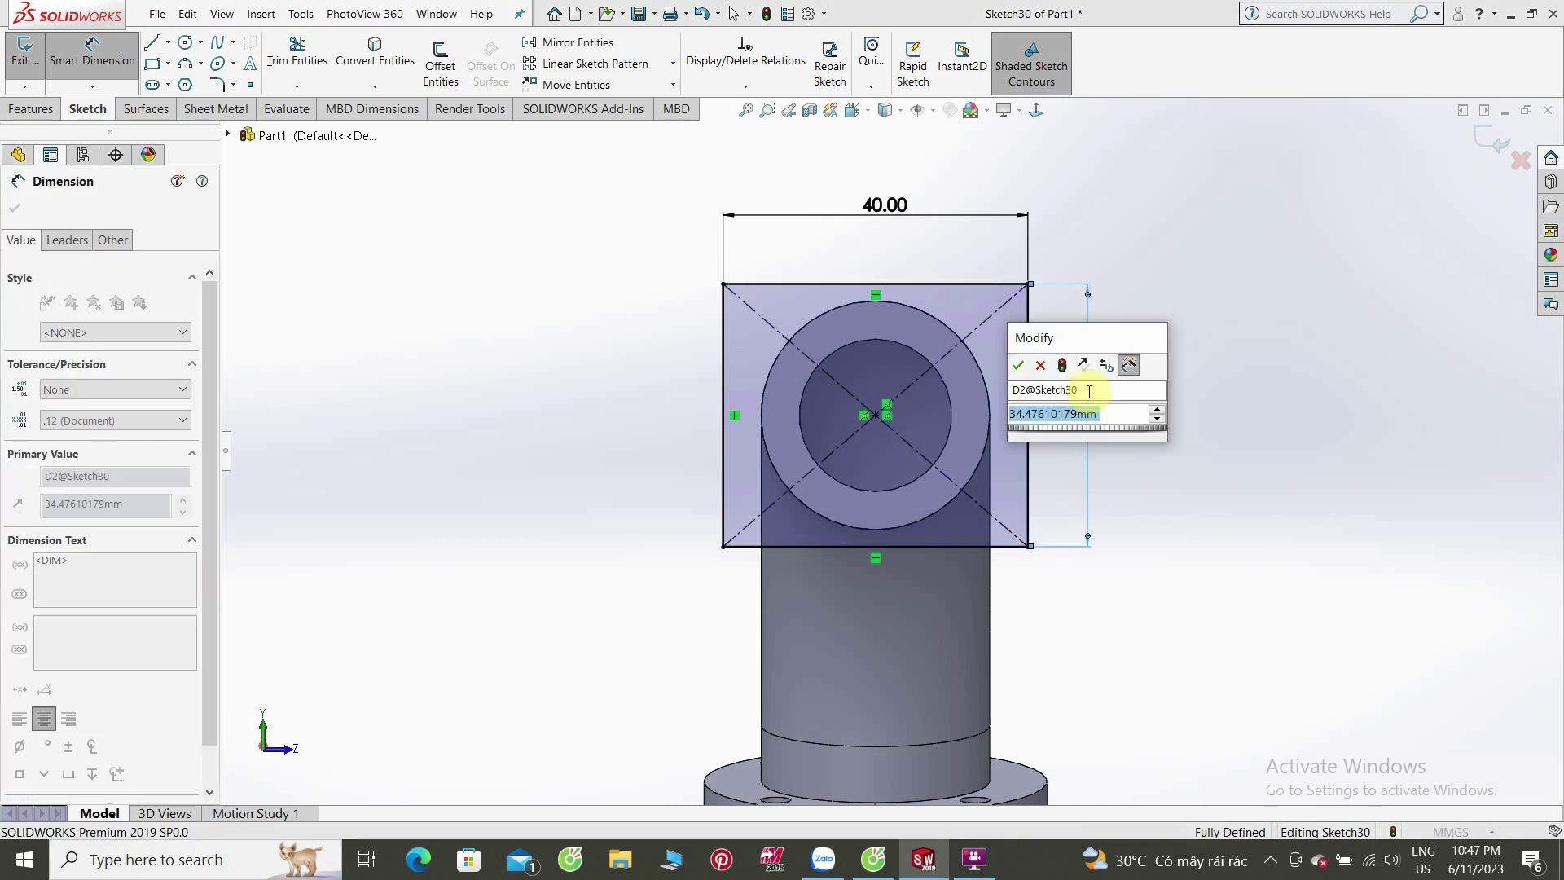
{"action": "type", "text": "40"}
{"action": "key", "text": "Return"}
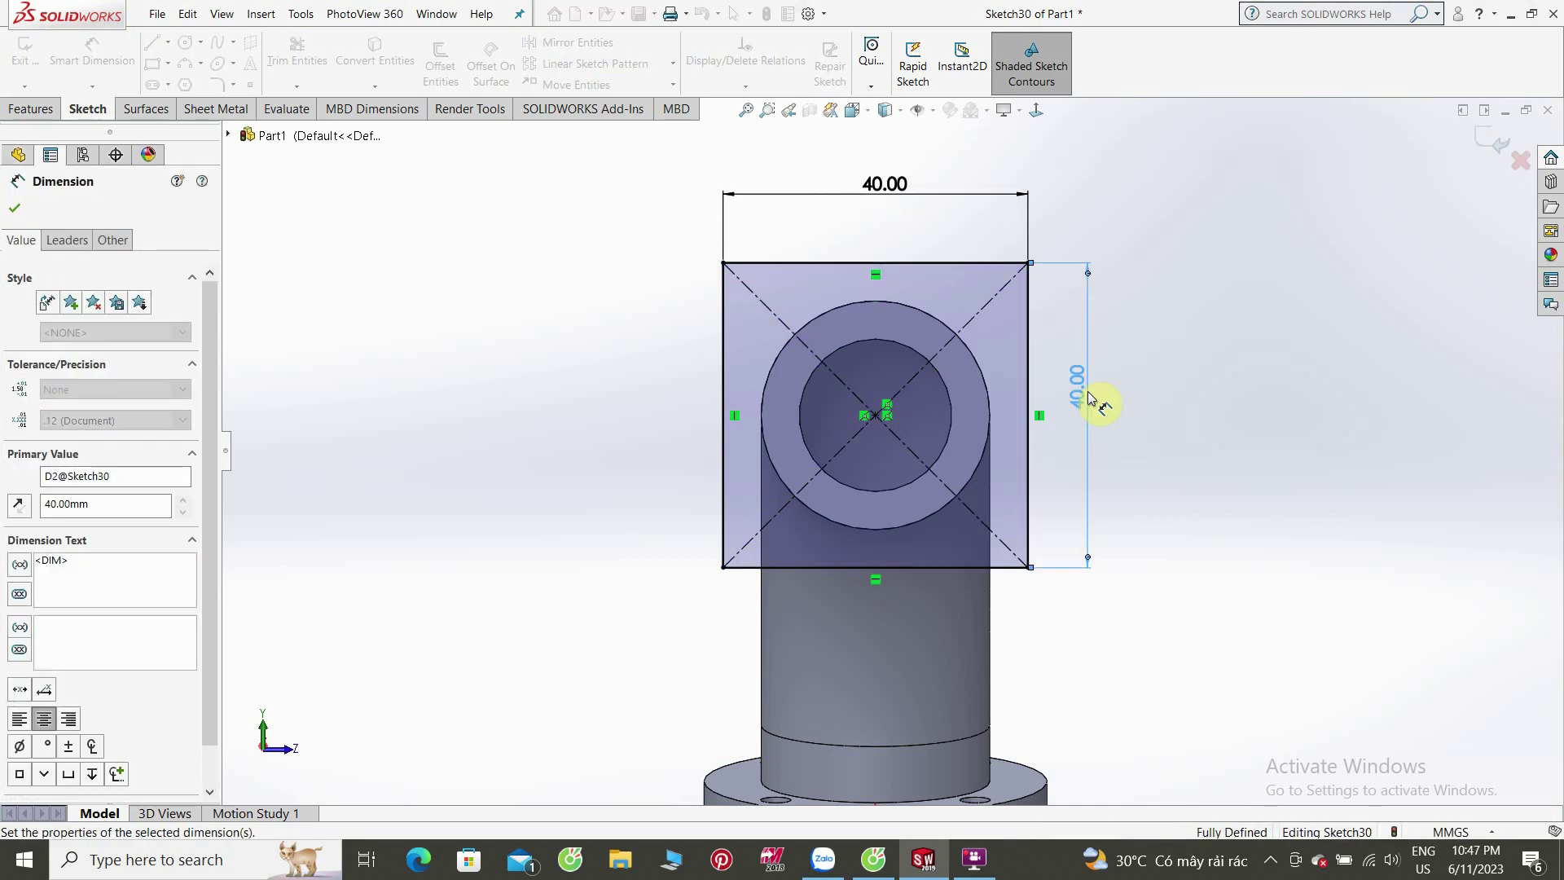
{"action": "left_click", "coordinate": [18, 204]}
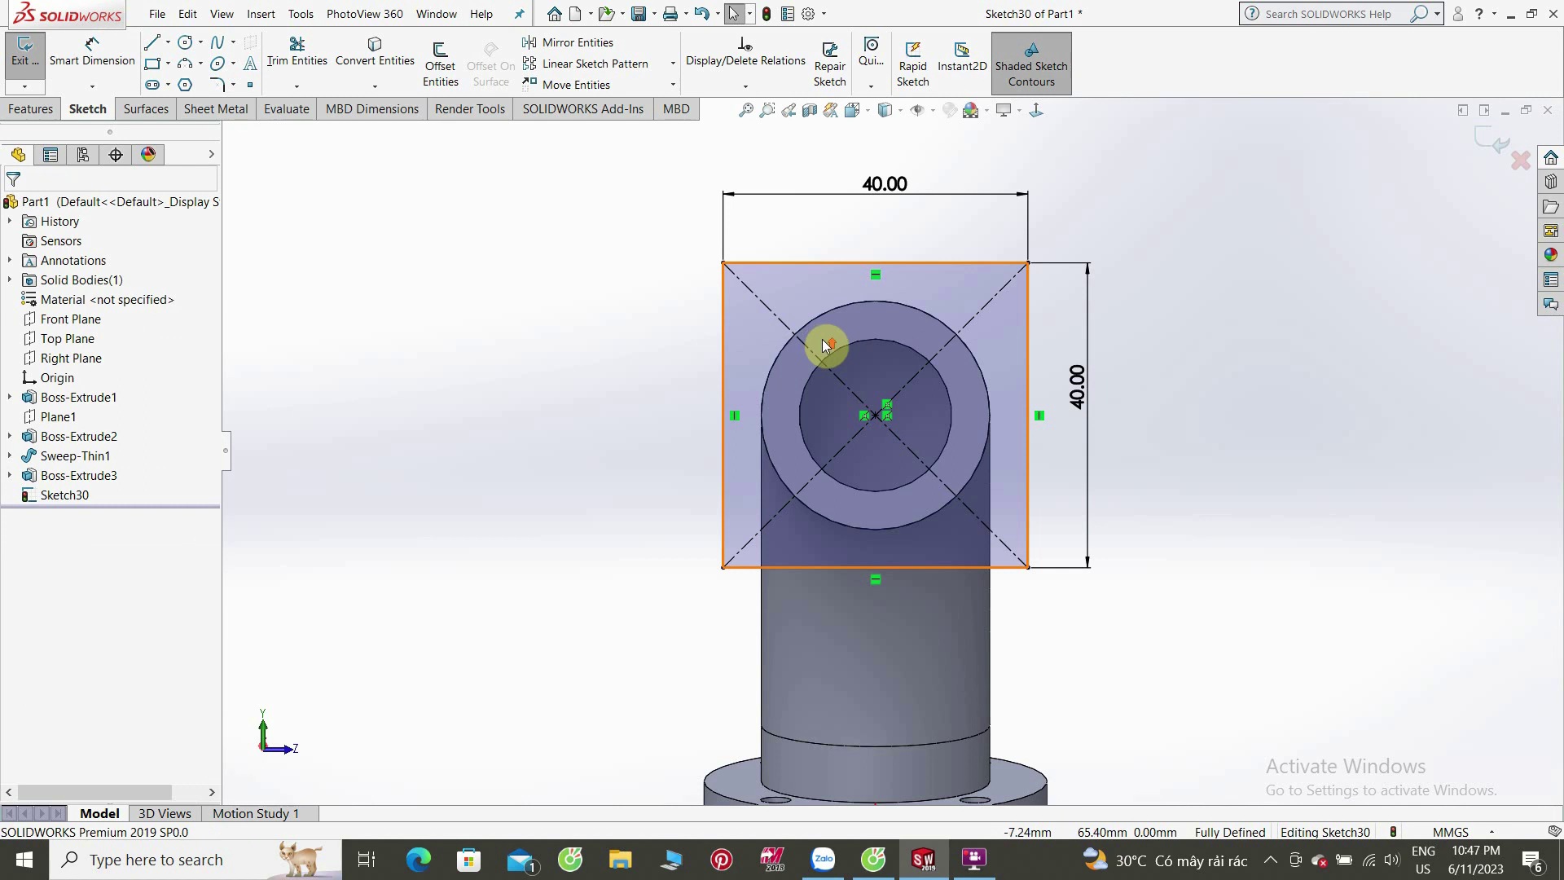
{"action": "scroll", "coordinate": [892, 379], "scroll_direction": "up", "scroll_amount": 2}
{"action": "scroll", "coordinate": [914, 418], "scroll_direction": "down", "scroll_amount": 1}
{"action": "scroll", "coordinate": [951, 421], "scroll_direction": "down", "scroll_amount": 1}
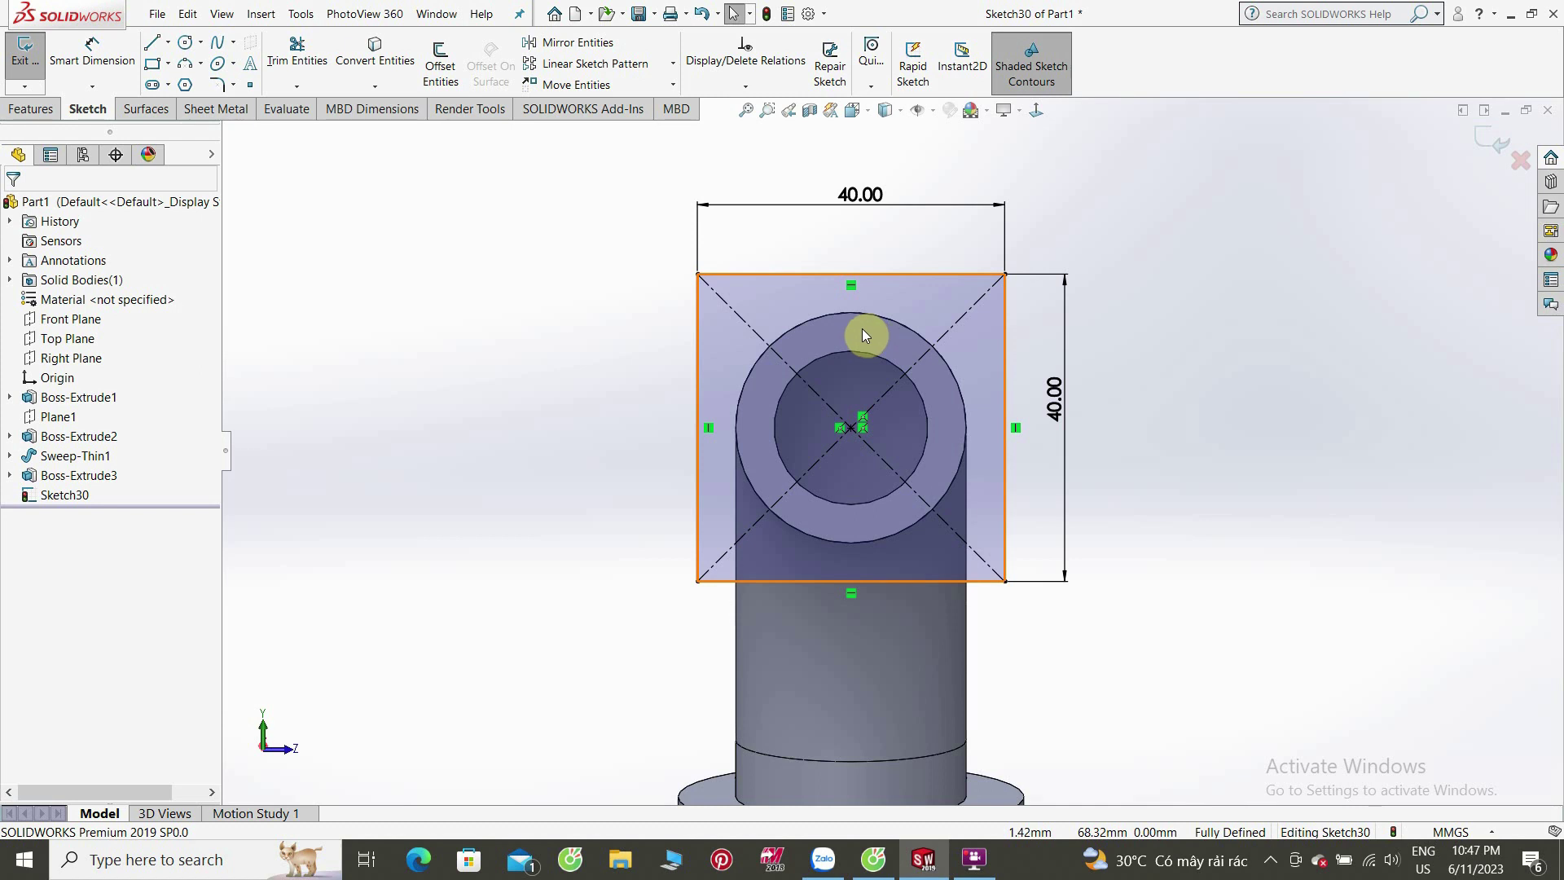
{"action": "scroll", "coordinate": [882, 301], "scroll_direction": "down", "scroll_amount": 1}
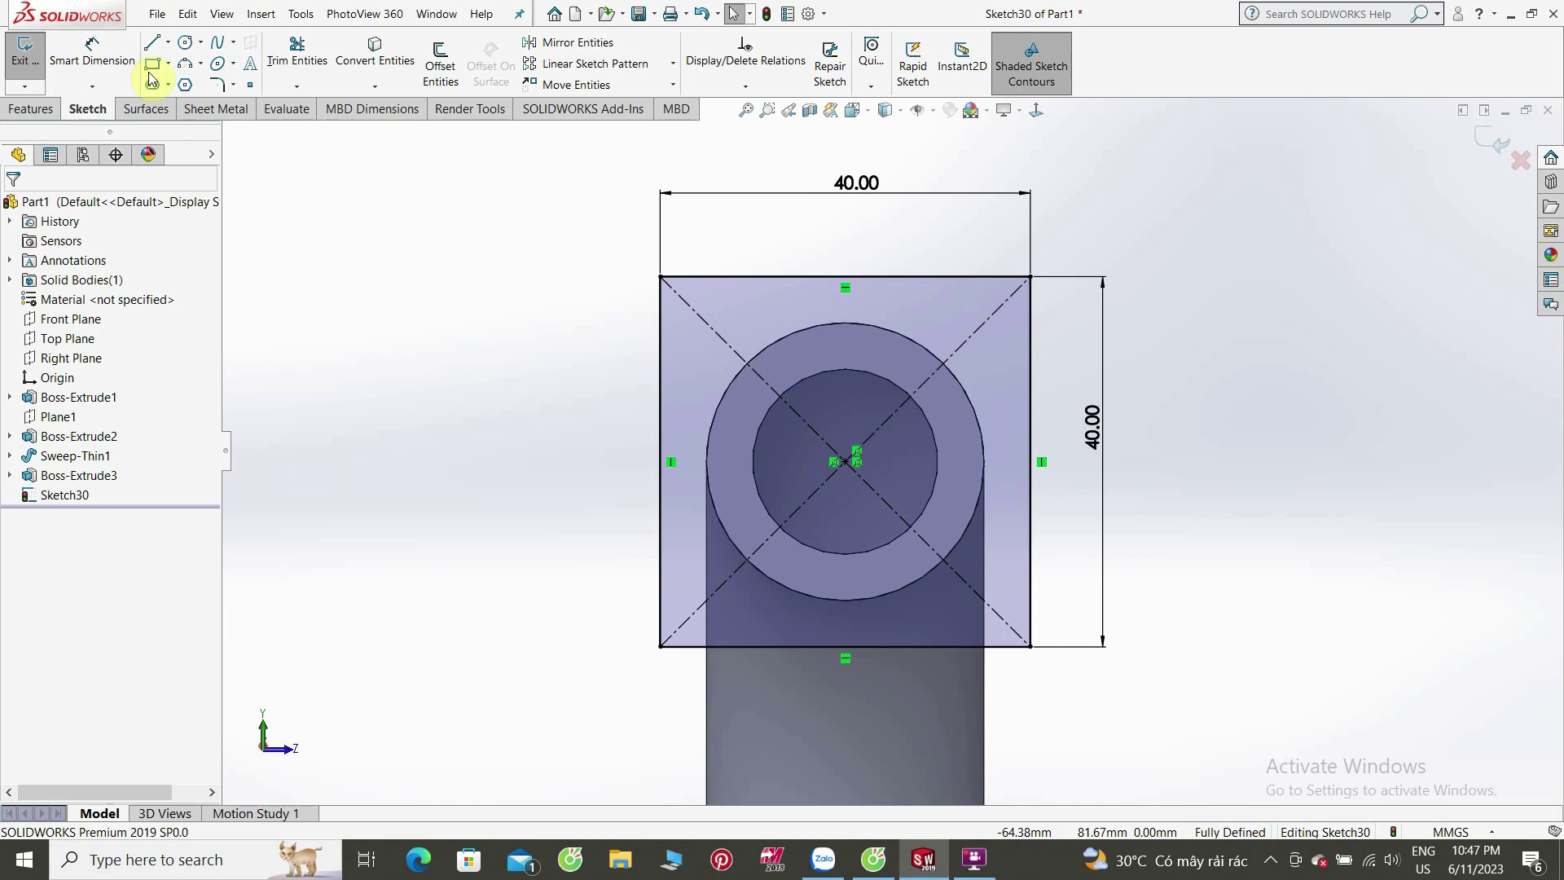
{"action": "left_click", "coordinate": [186, 50]}
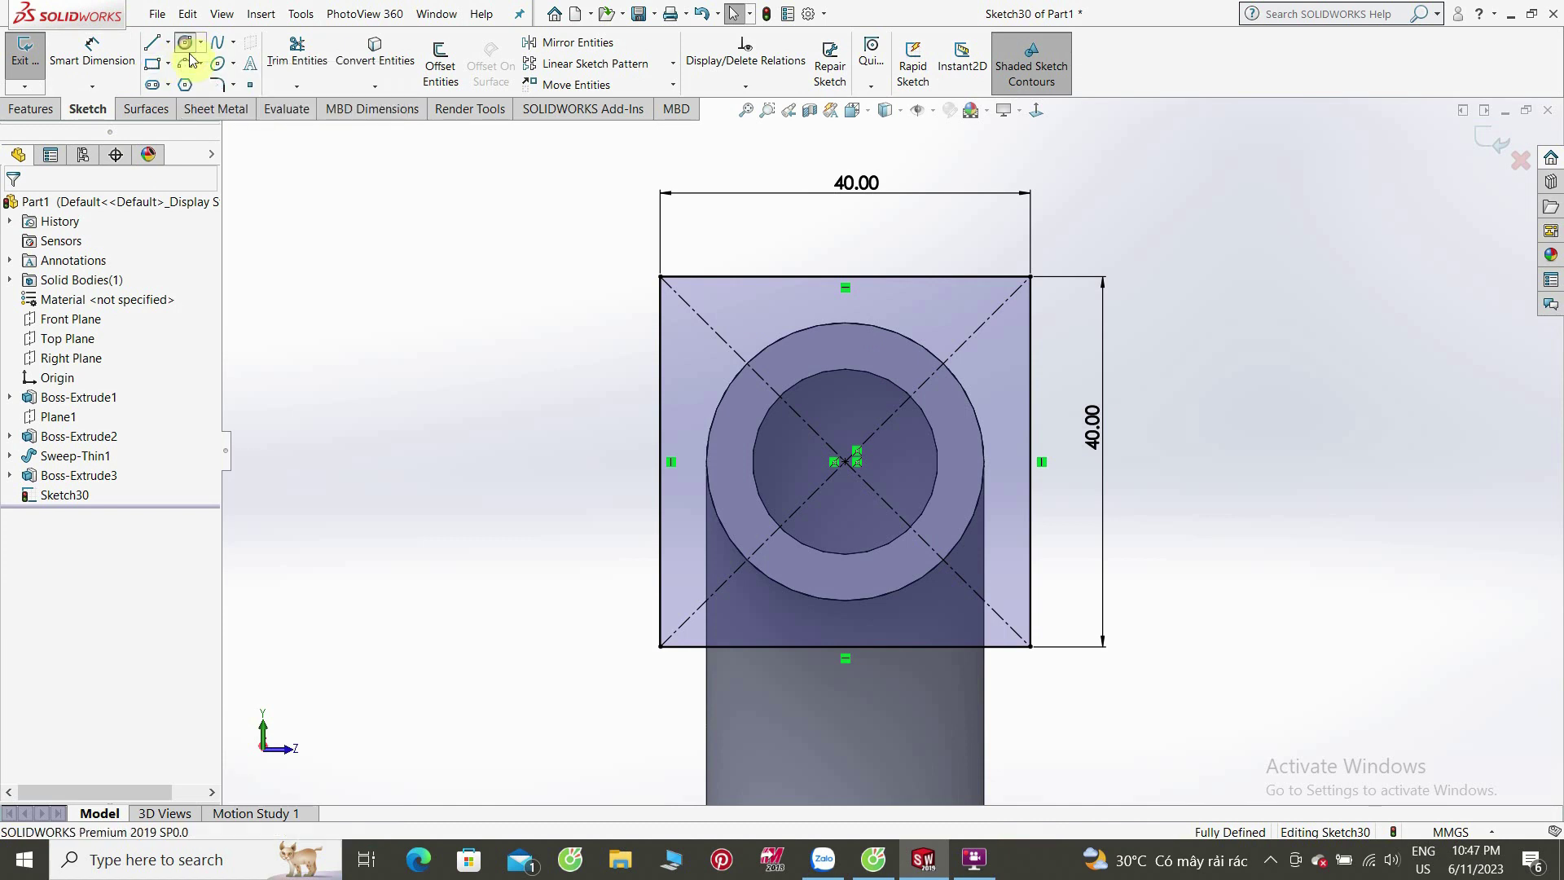
Step: Draw a radius 10 circle at the centre of the square sketch
{"action": "left_click", "coordinate": [847, 462]}
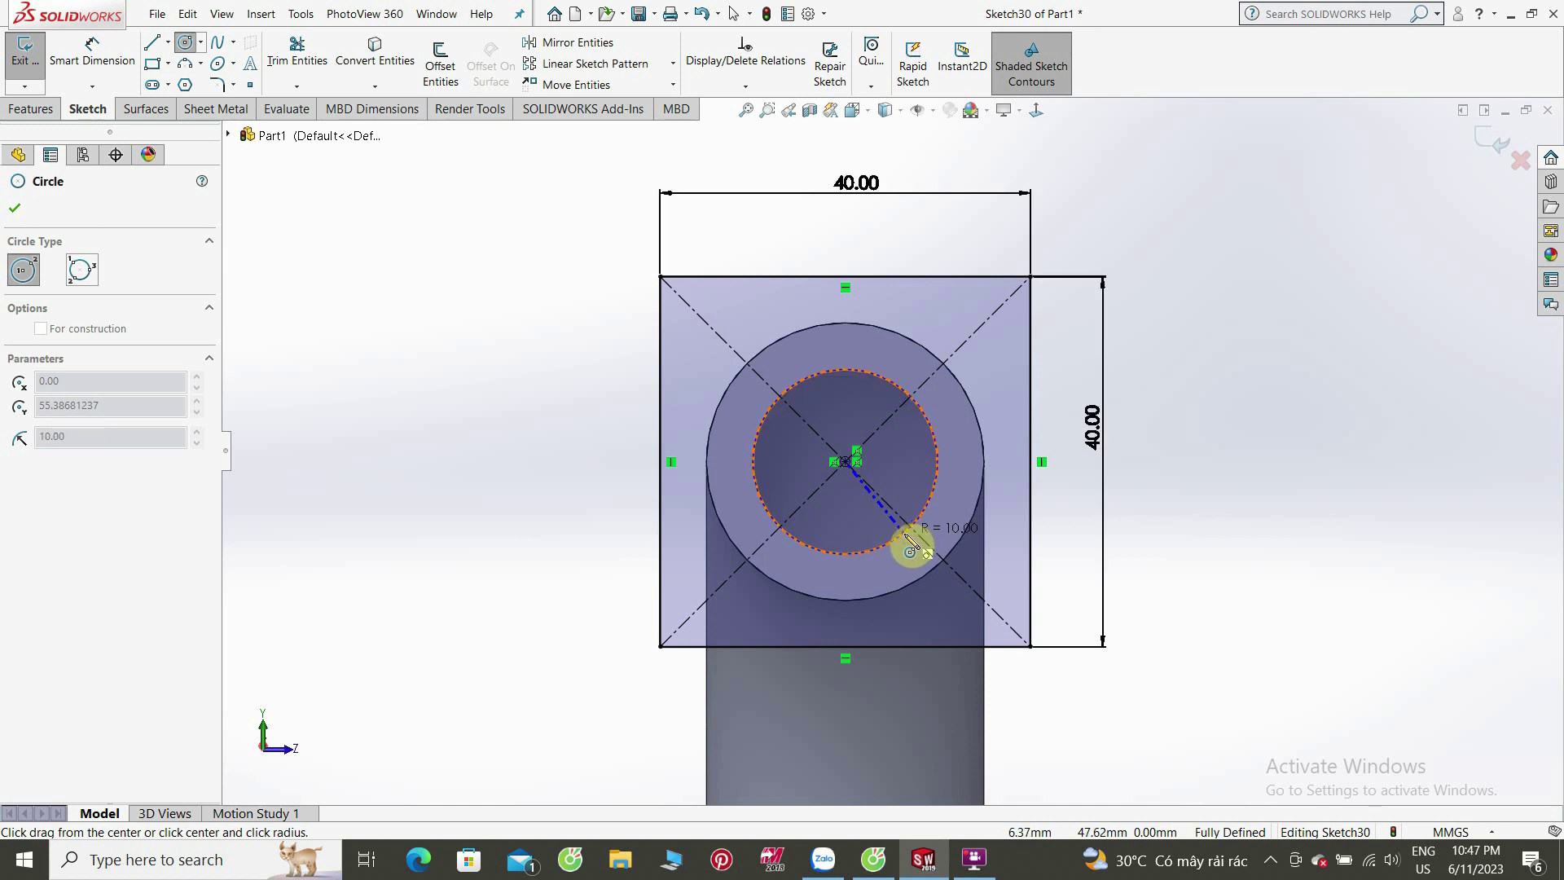
{"action": "left_click", "coordinate": [911, 545]}
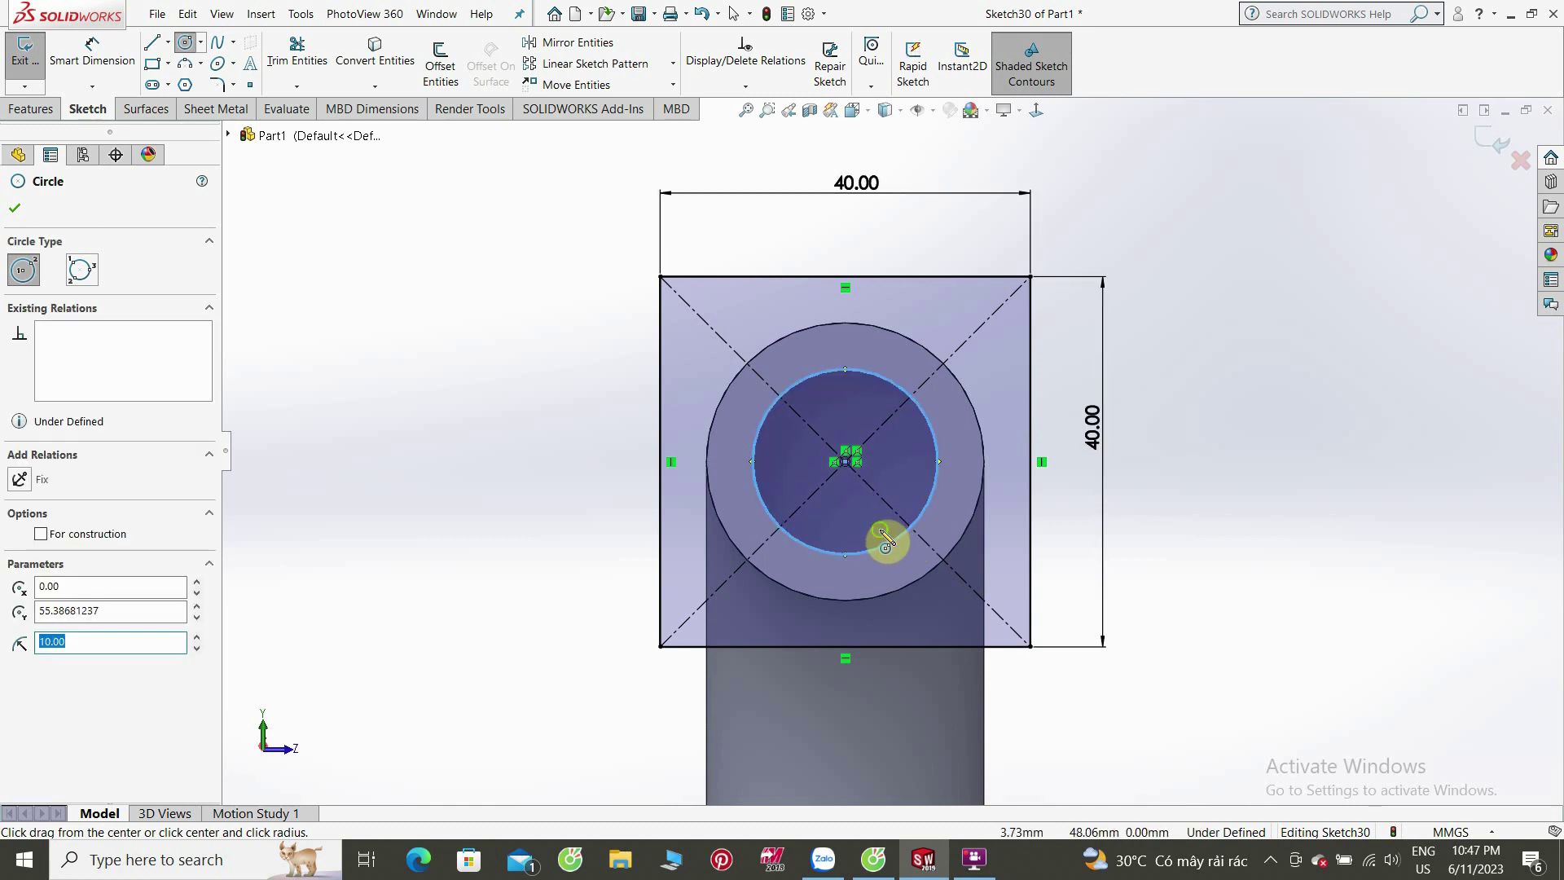
{"action": "middle_click_drag", "start_coordinate": [885, 546], "coordinate": [878, 543]}
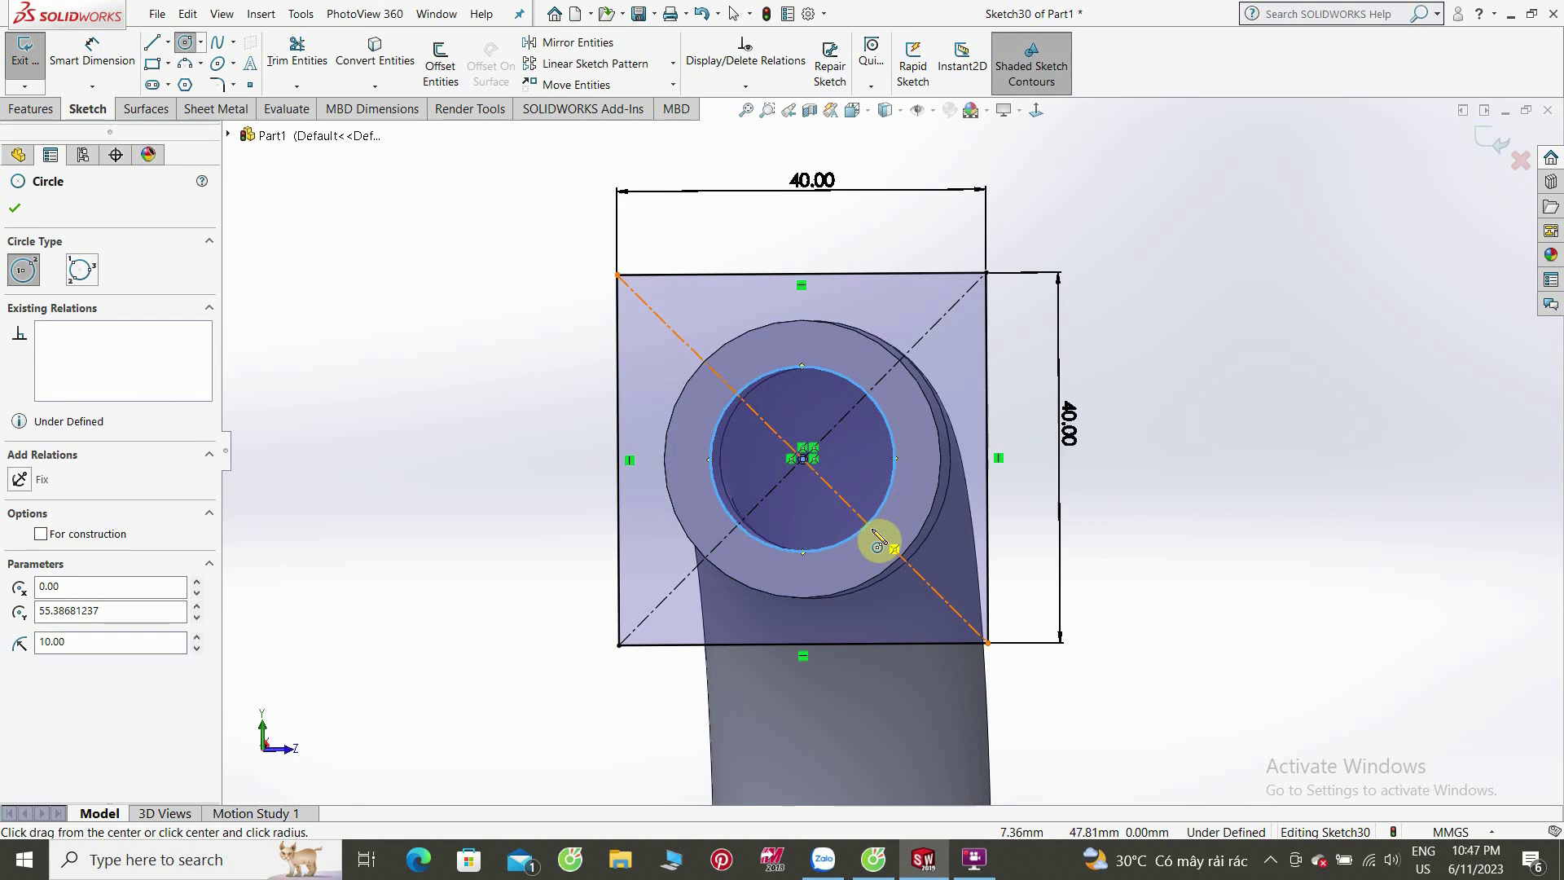
Step: Inspect the elbow from front, back, right, bottom, isometric and normal-to-sketch views
{"action": "key", "text": "ctrl+1"}
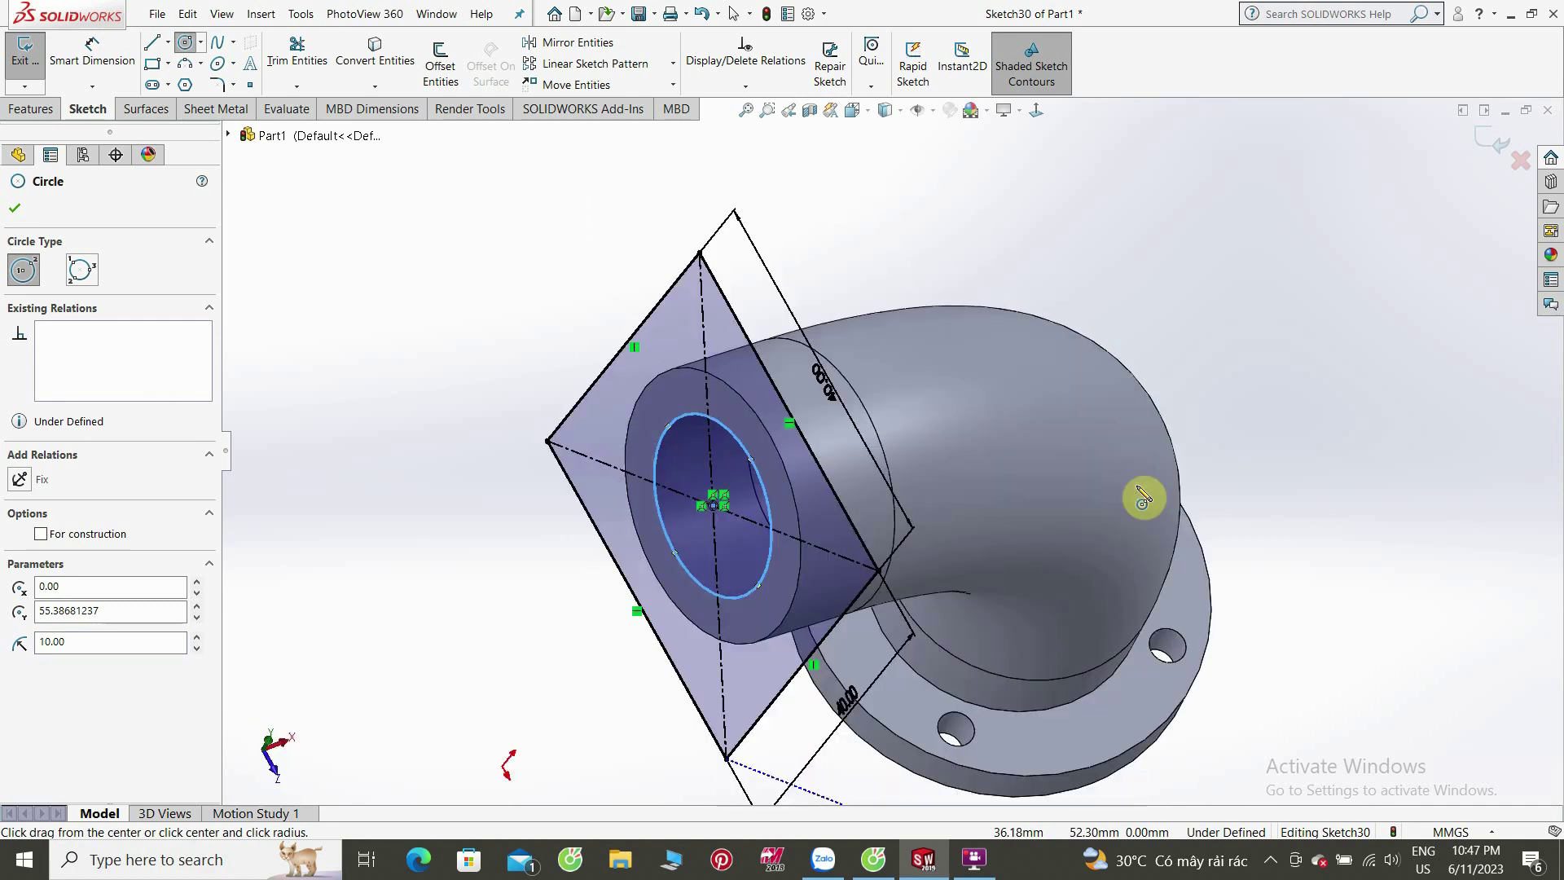
{"action": "key", "text": "ctrl+2"}
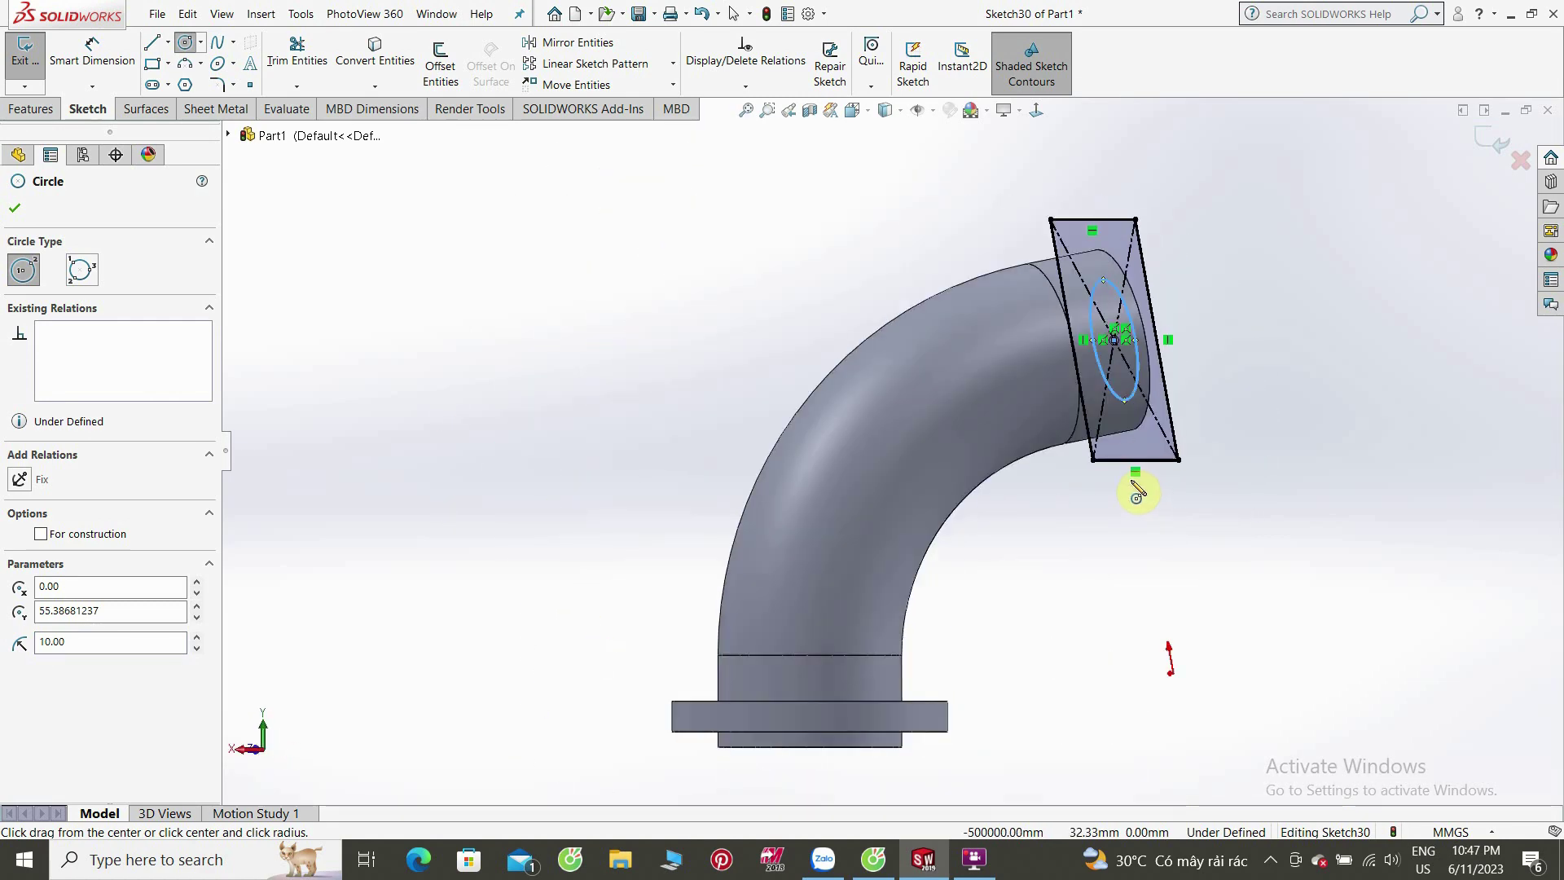
{"action": "key", "text": "ctrl+4"}
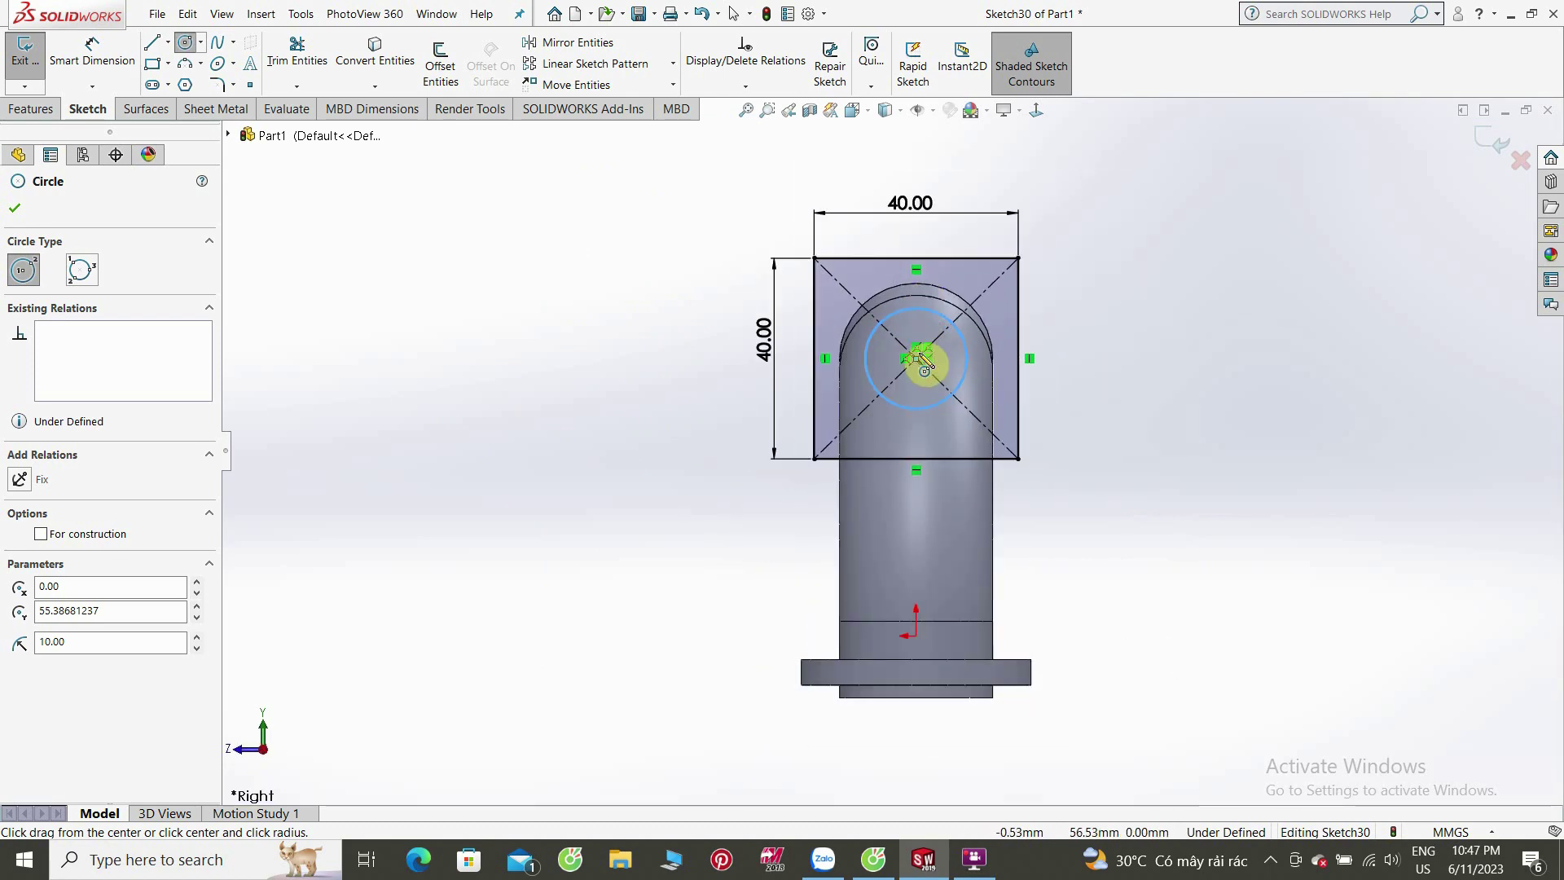
{"action": "key", "text": "ctrl+6"}
{"action": "key", "text": "ctrl+7"}
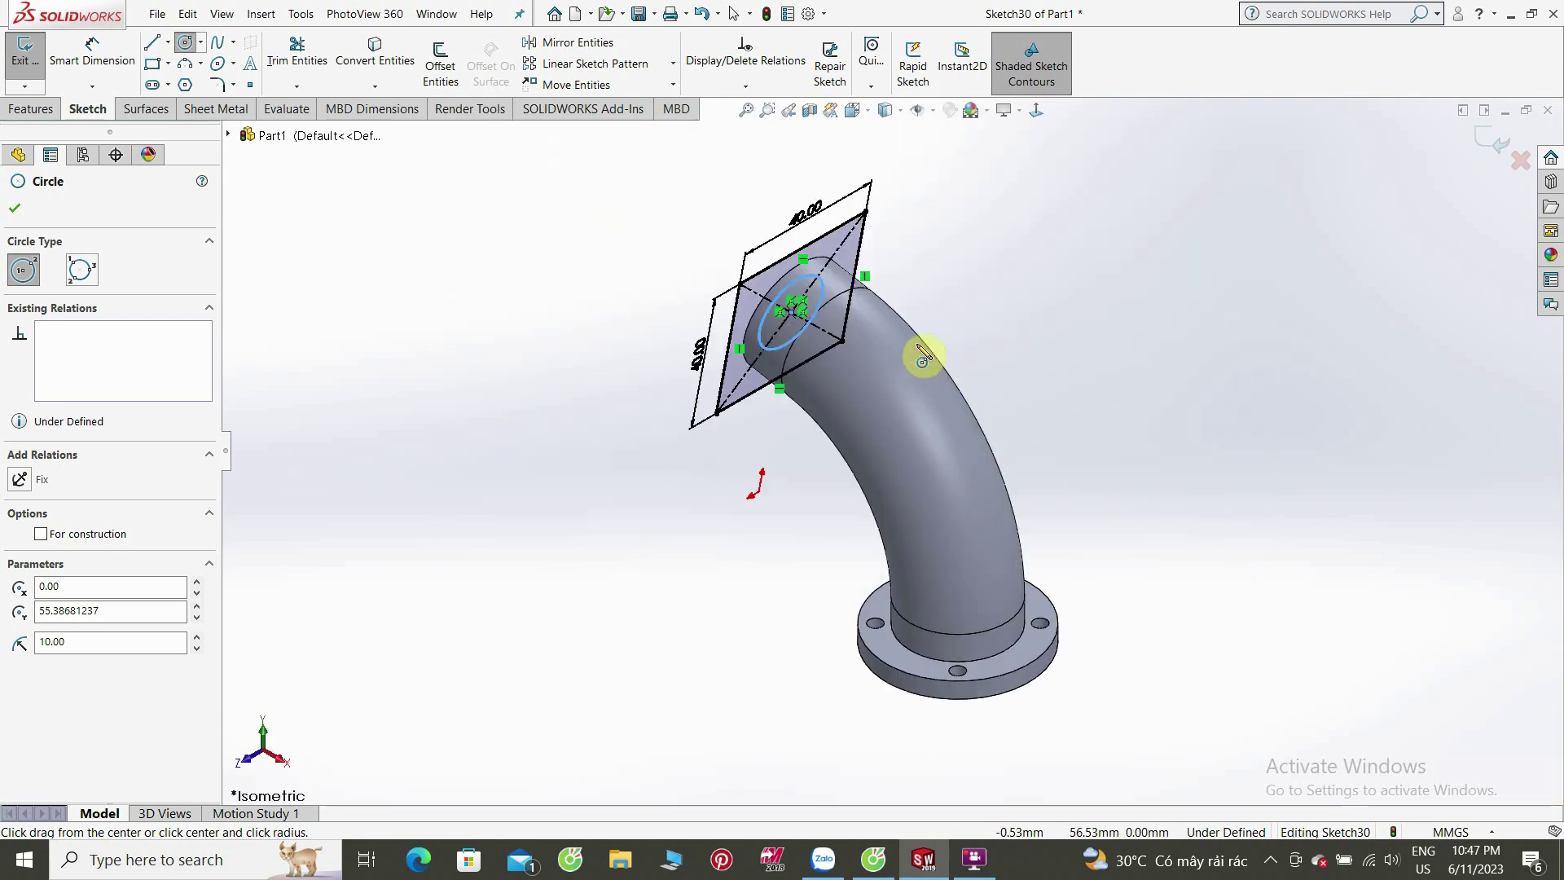
{"action": "mouse_move", "coordinate": [918, 352]}
{"action": "middle_mouse_down"}
{"action": "mouse_move", "coordinate": [1247, 280]}
{"action": "mouse_move", "coordinate": [1211, 332]}
{"action": "mouse_move", "coordinate": [1156, 318]}
{"action": "mouse_move", "coordinate": [1162, 404]}
{"action": "mouse_move", "coordinate": [1218, 338]}
{"action": "mouse_move", "coordinate": [1197, 384]}
{"action": "middle_mouse_up"}
{"action": "key", "text": "ctrl+8"}
{"action": "scroll", "coordinate": [910, 420], "scroll_direction": "up", "scroll_amount": 5}
{"action": "scroll", "coordinate": [911, 420], "scroll_direction": "down", "scroll_amount": 2}
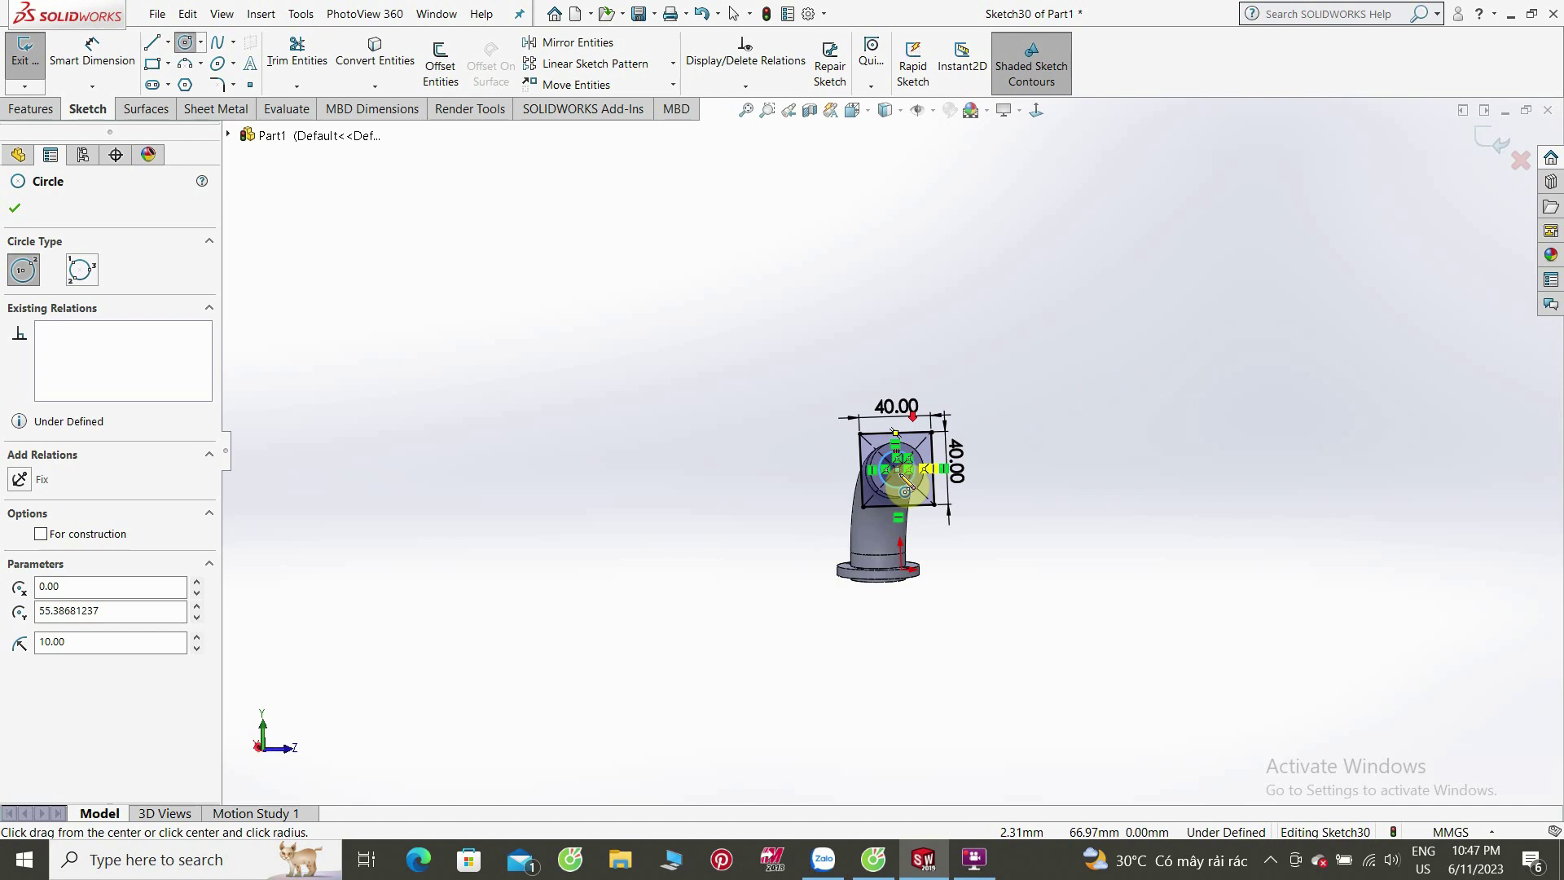
{"action": "scroll", "coordinate": [912, 452], "scroll_direction": "down", "scroll_amount": 3}
{"action": "mouse_move", "coordinate": [900, 471]}
{"action": "middle_mouse_down"}
{"action": "mouse_move", "coordinate": [886, 445]}
{"action": "mouse_move", "coordinate": [884, 464]}
{"action": "mouse_move", "coordinate": [873, 454]}
{"action": "mouse_move", "coordinate": [888, 465]}
{"action": "mouse_move", "coordinate": [882, 430]}
{"action": "middle_mouse_up"}
{"action": "scroll", "coordinate": [882, 432], "scroll_direction": "down", "scroll_amount": 3}
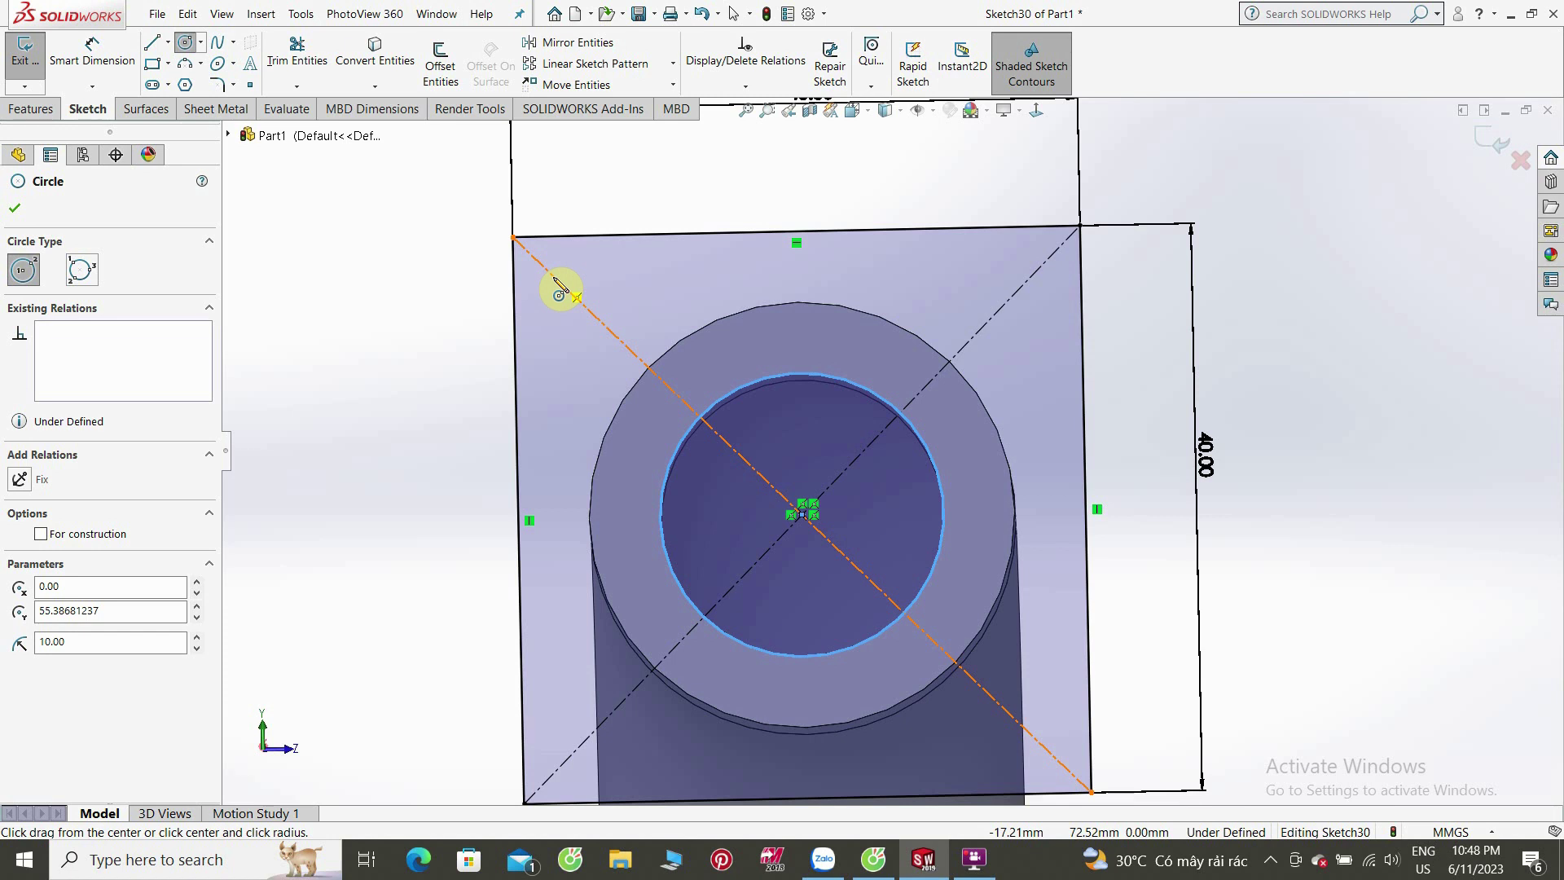
{"action": "left_click", "coordinate": [553, 278]}
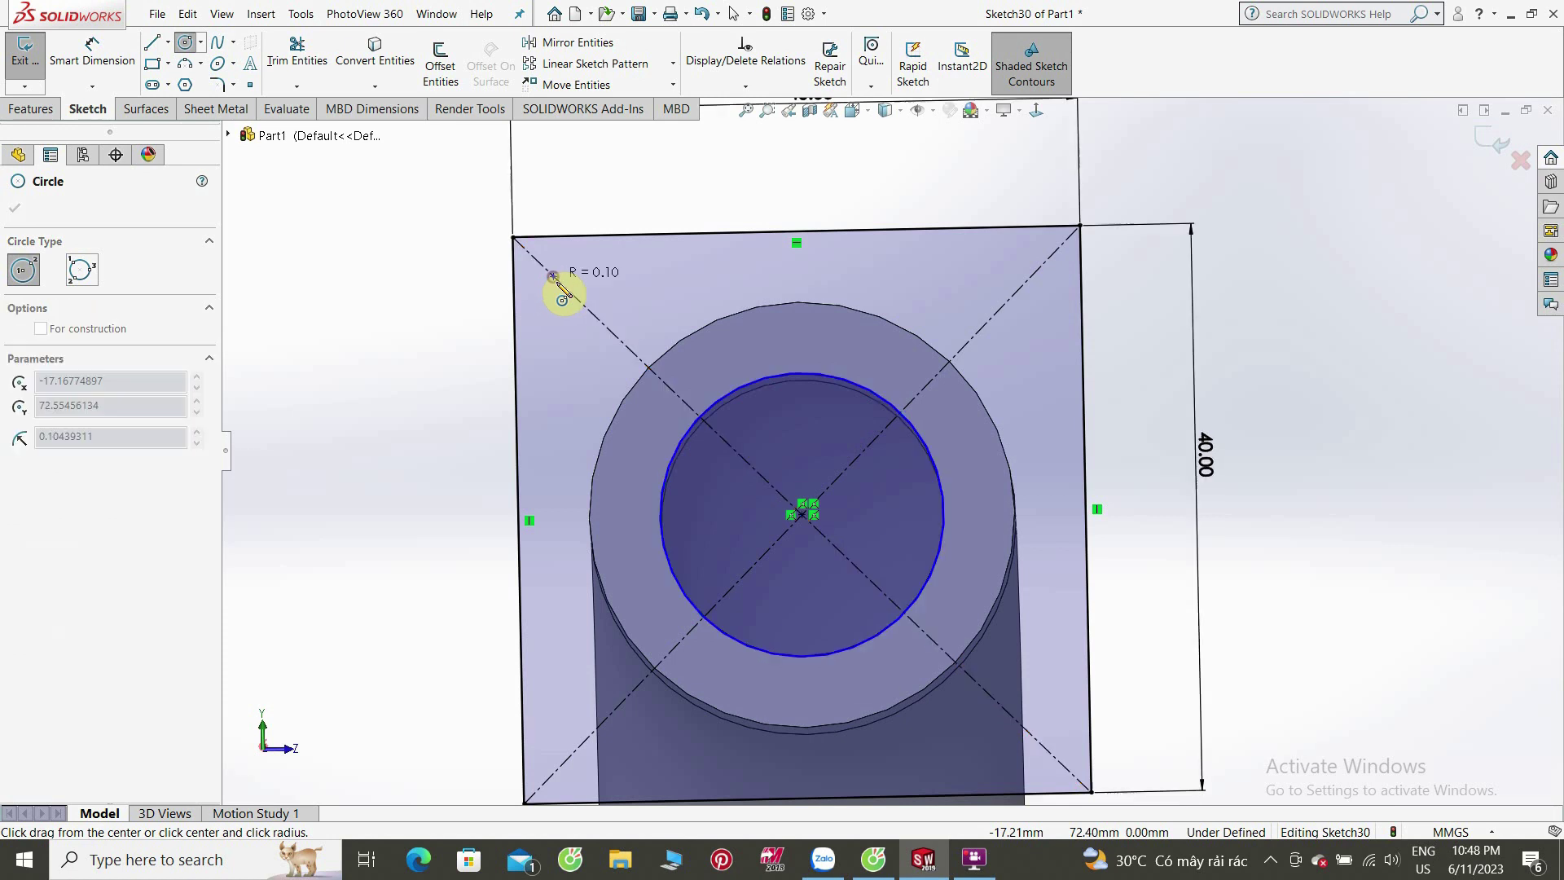
Step: Draw small circles at the square's upper-left, upper-right and lower-right corners
{"action": "left_click", "coordinate": [580, 310]}
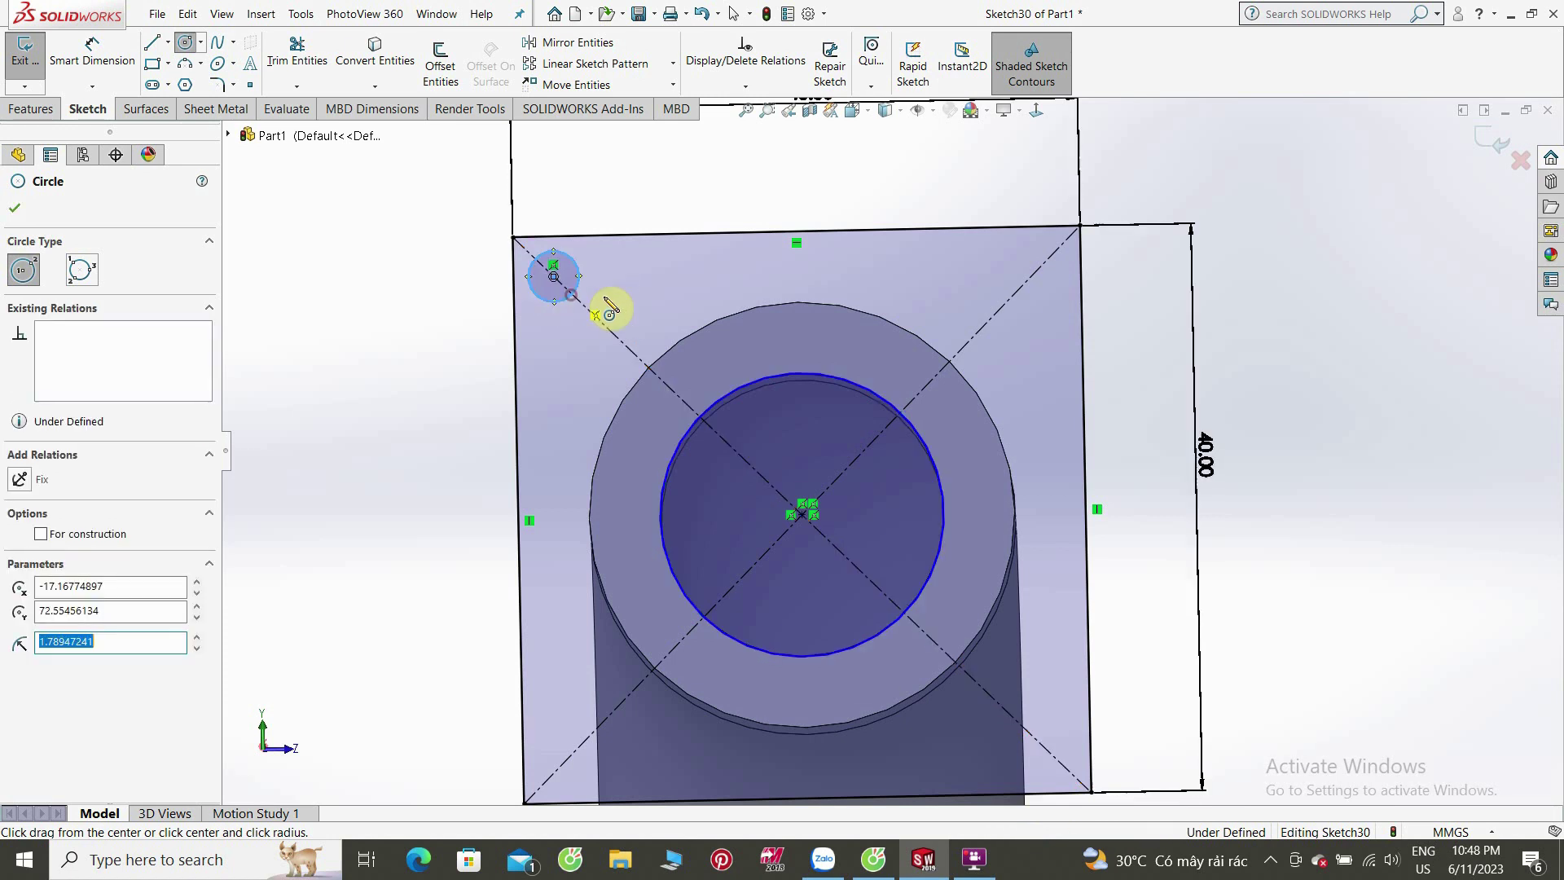
{"action": "left_click", "coordinate": [1040, 267]}
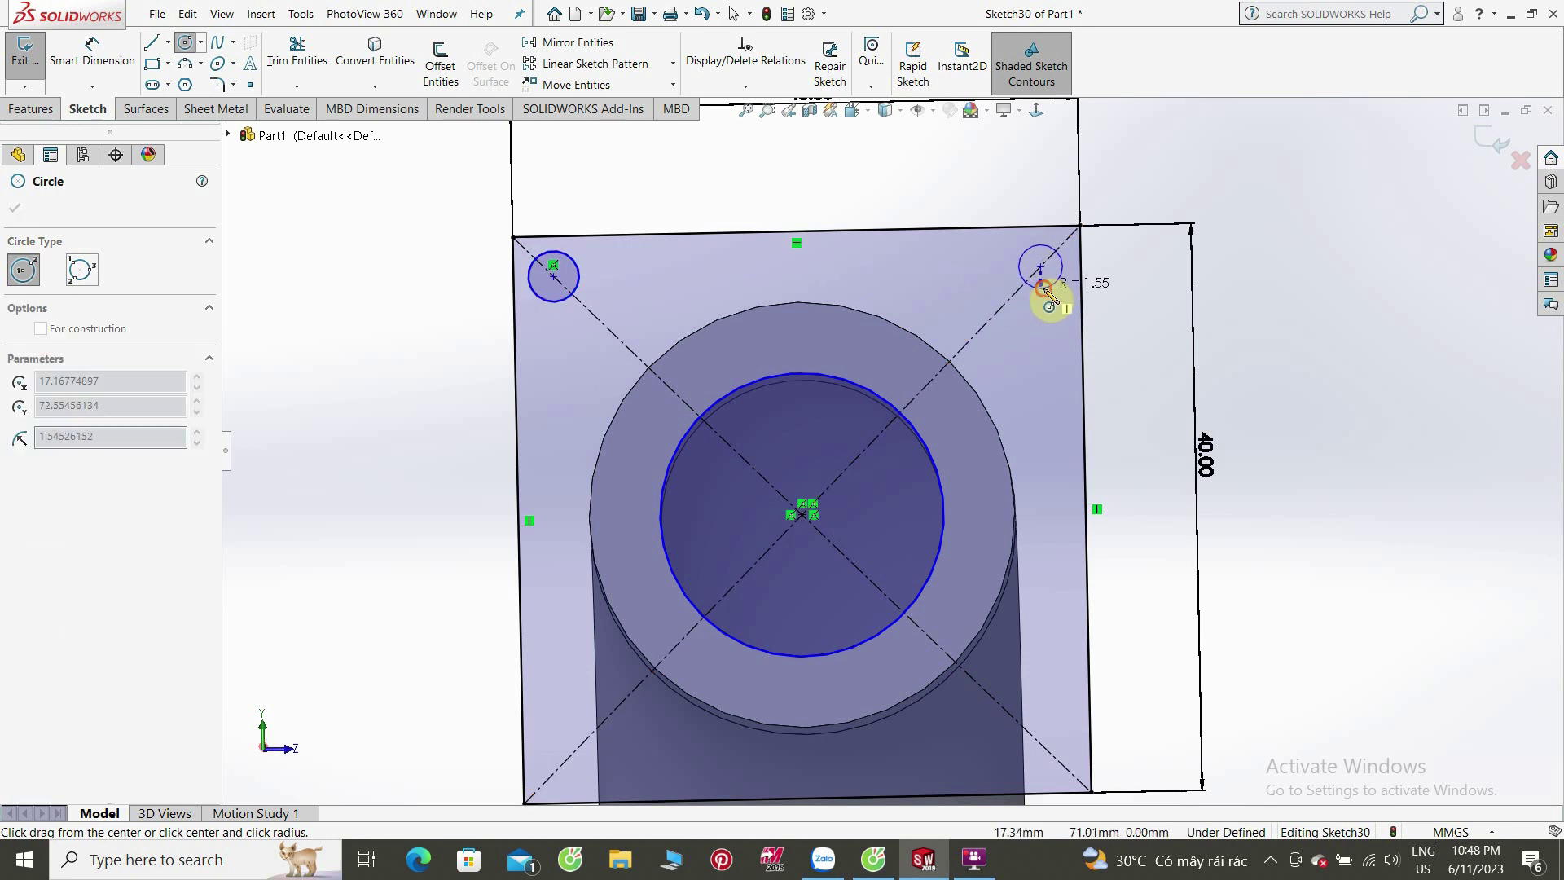
{"action": "left_click", "coordinate": [1045, 291]}
{"action": "scroll", "coordinate": [1002, 473], "scroll_direction": "up", "scroll_amount": 2}
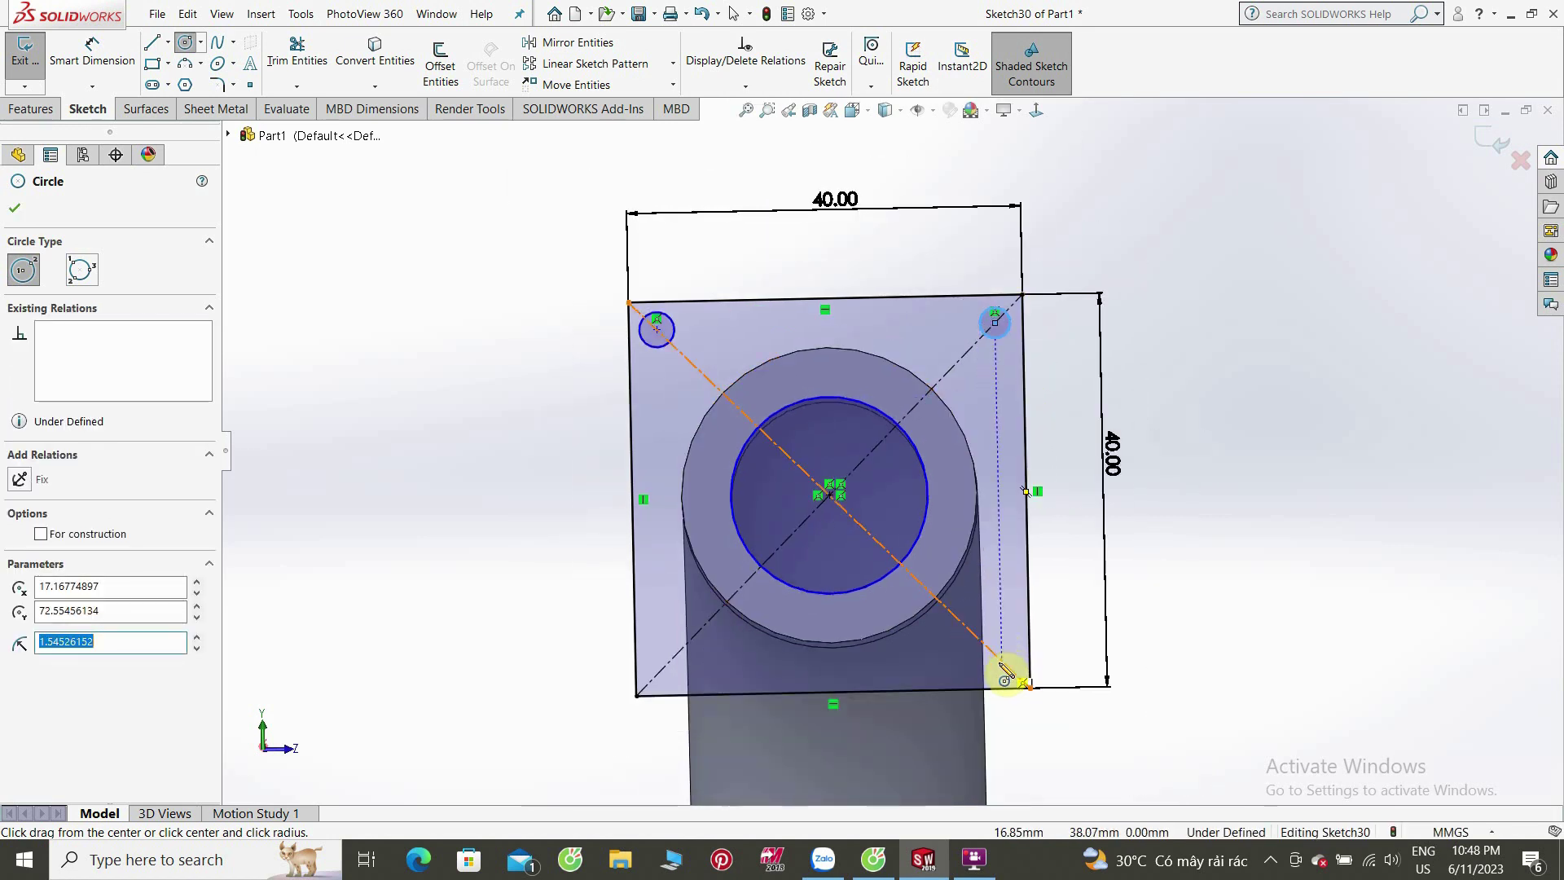
{"action": "left_click", "coordinate": [996, 653]}
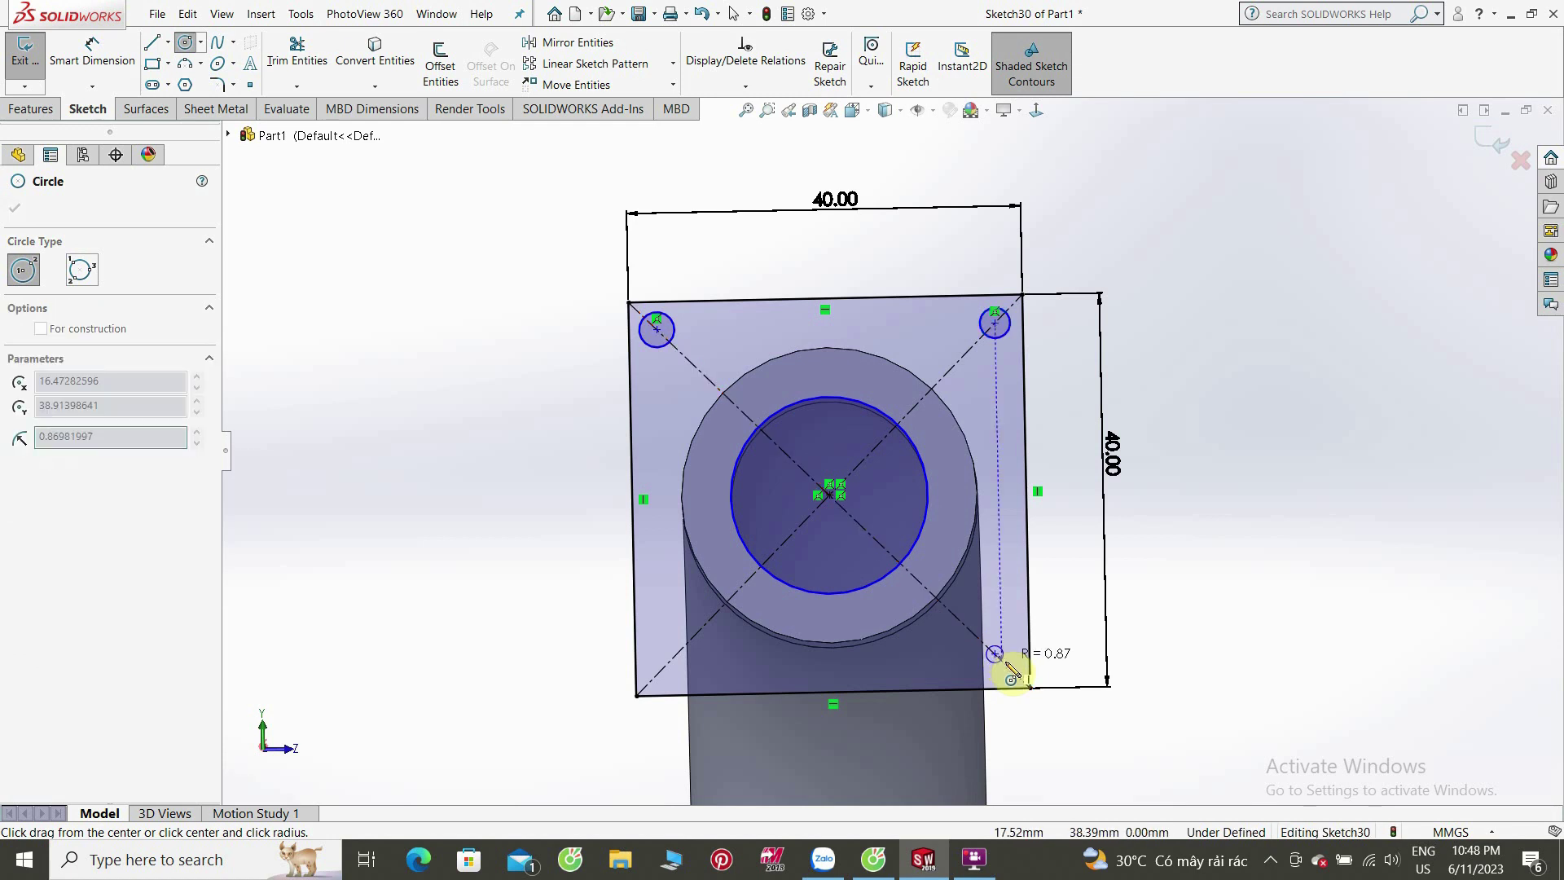
{"action": "left_click", "coordinate": [1013, 663]}
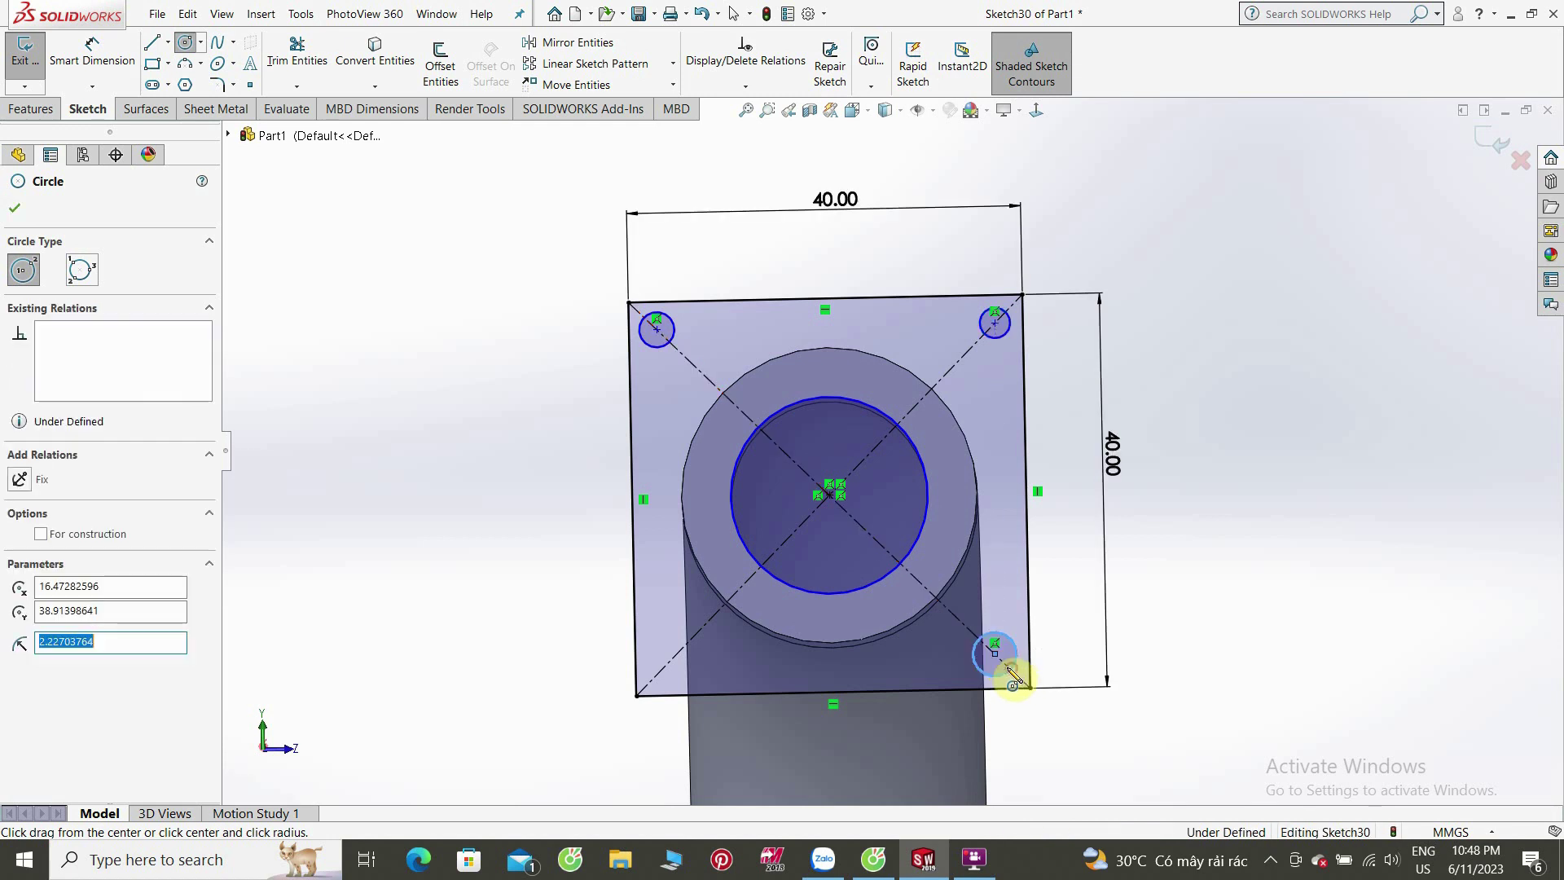
{"action": "left_click", "coordinate": [15, 210]}
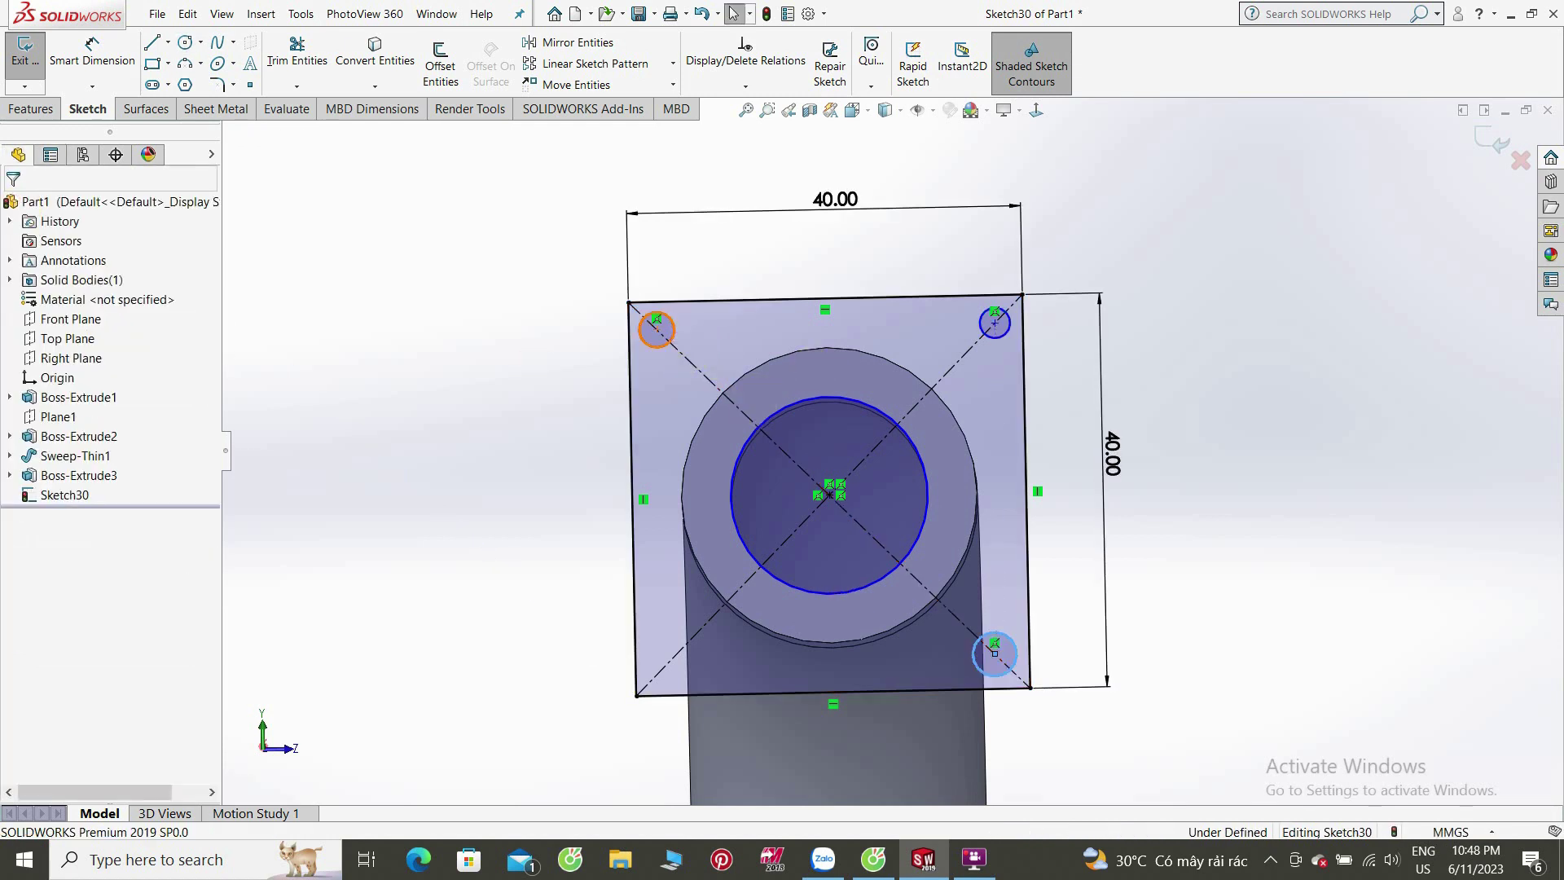
Step: Make the three corner circles equal and begin dimensioning the upper-left one
{"action": "left_click", "coordinate": [662, 335]}
{"action": "left_click", "coordinate": [1007, 334], "text": "ctrl"}
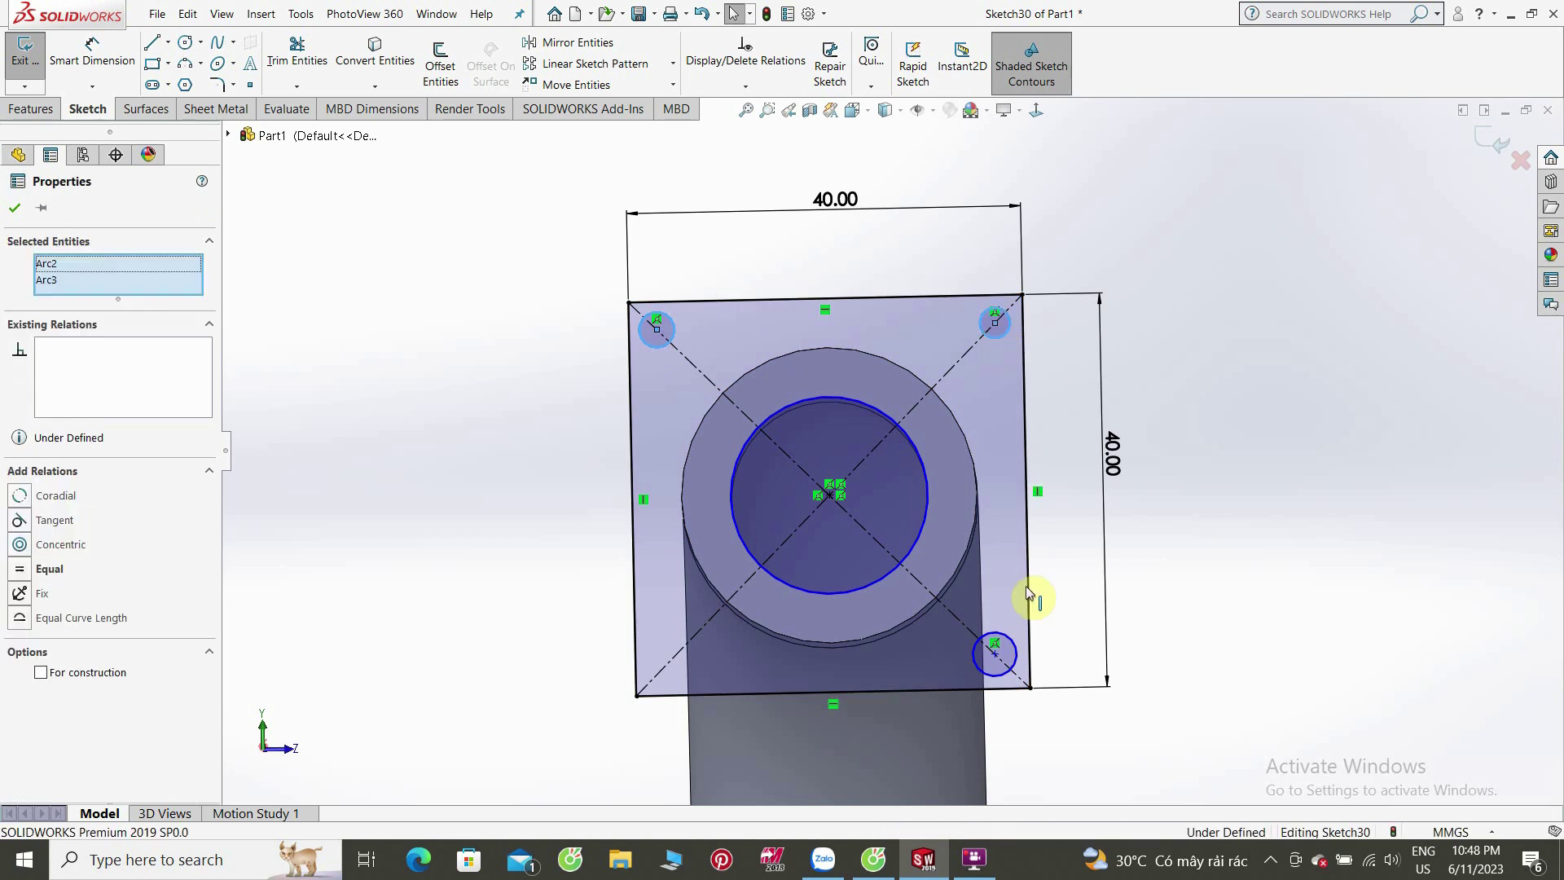
{"action": "left_click", "coordinate": [1009, 646], "text": "ctrl"}
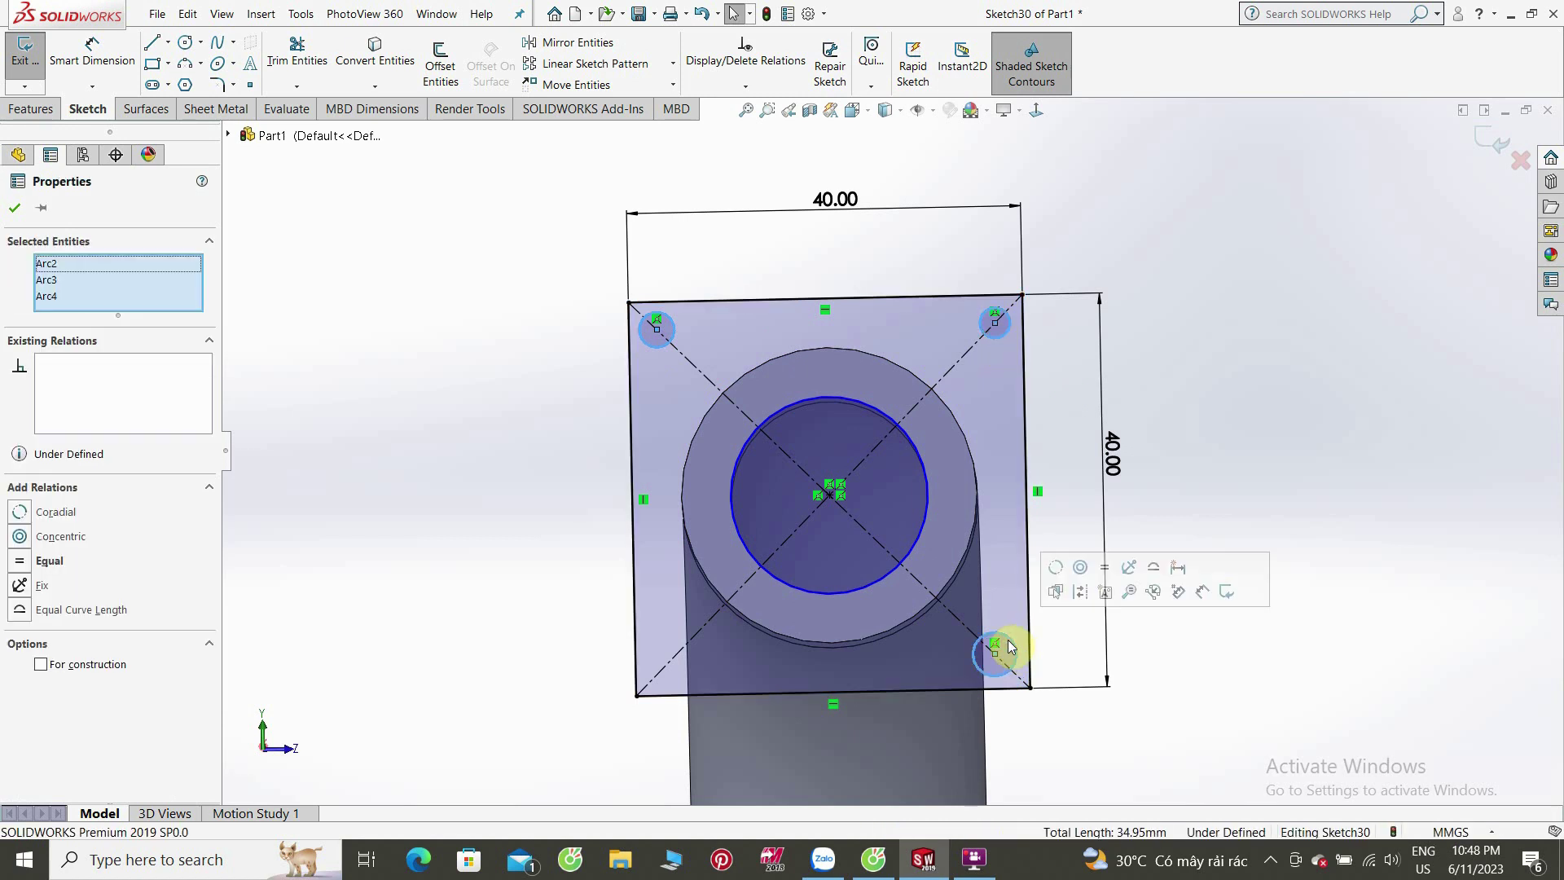
{"action": "left_click", "coordinate": [1108, 583]}
{"action": "left_click", "coordinate": [1197, 685]}
{"action": "scroll", "coordinate": [951, 475], "scroll_direction": "down", "scroll_amount": 1}
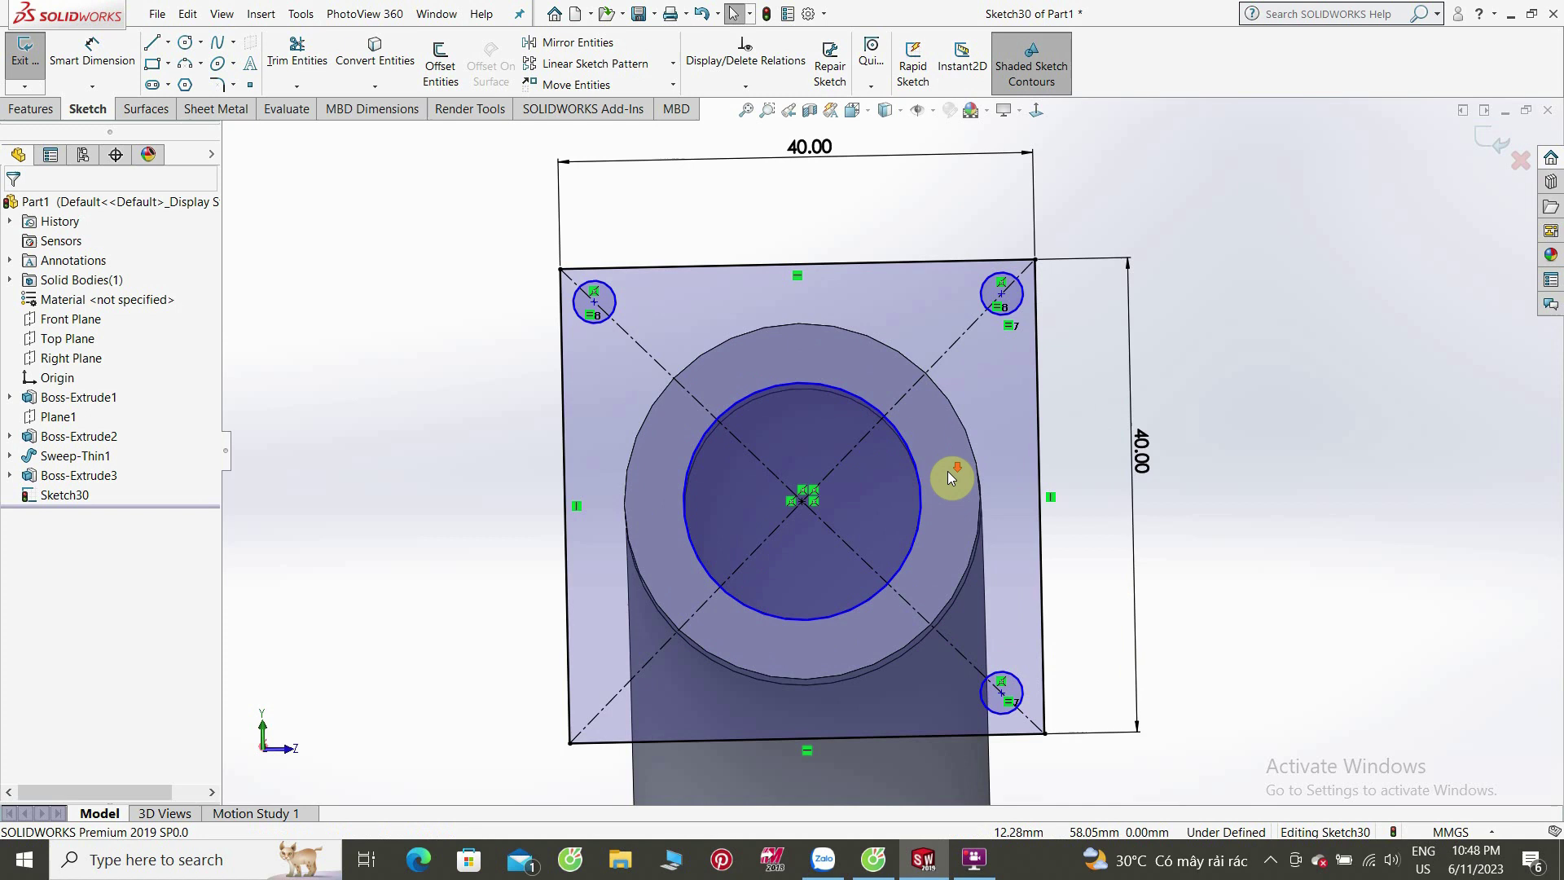
{"action": "left_click", "coordinate": [92, 49]}
{"action": "left_click", "coordinate": [575, 293]}
Step: Dimension a corner hole Ø4.00 and set the top hole centres 32.00 apart horizontally
{"action": "left_click", "coordinate": [449, 271]}
{"action": "type", "text": "4"}
{"action": "key", "text": "Return"}
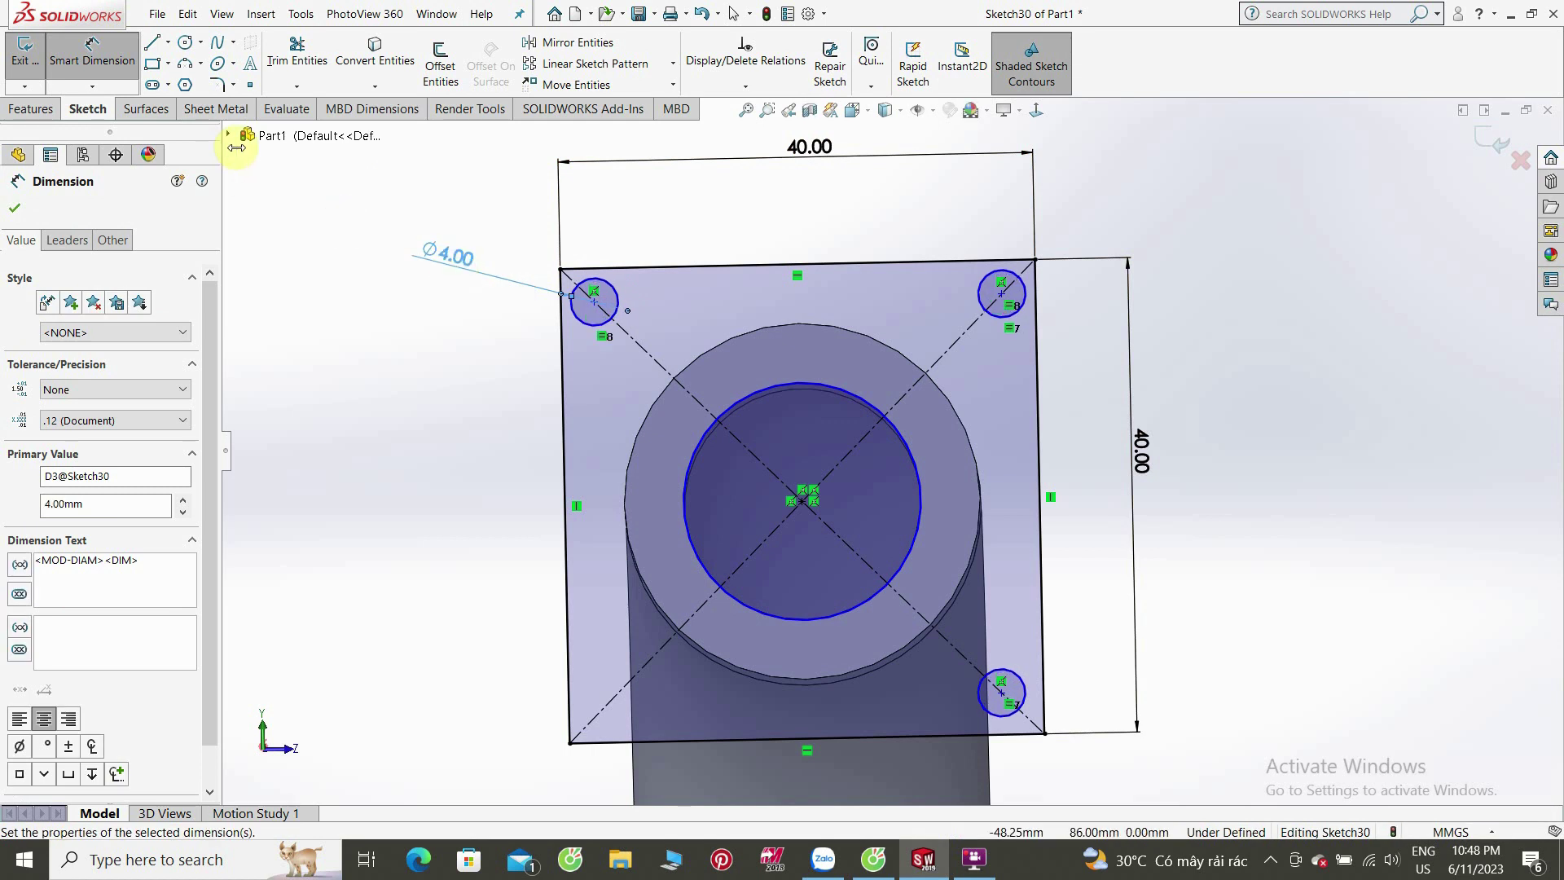
{"action": "left_click", "coordinate": [595, 302]}
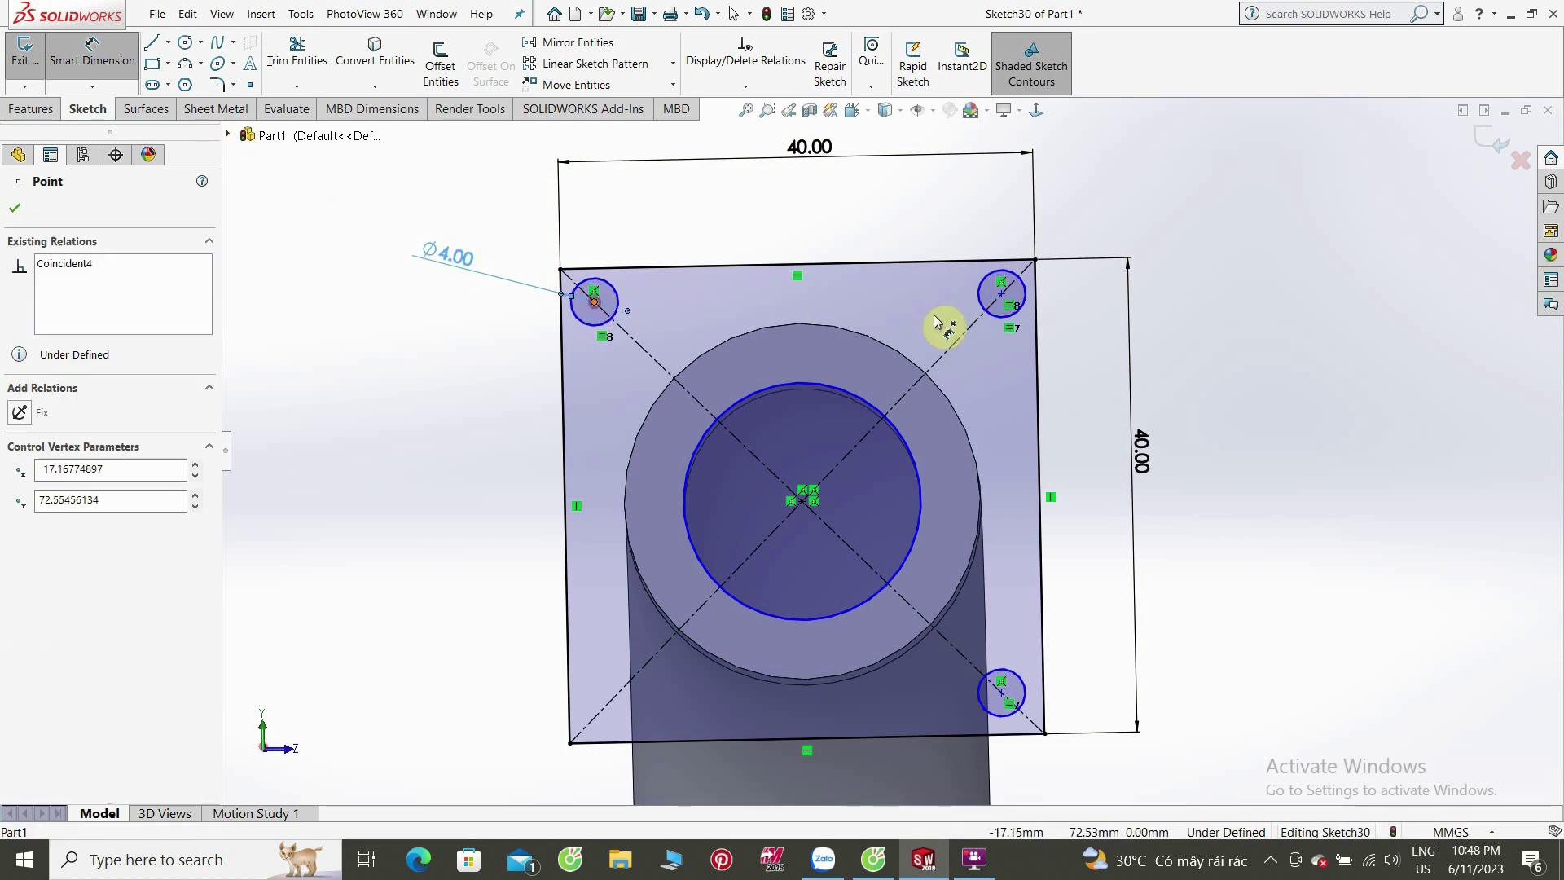
{"action": "left_click", "coordinate": [1002, 295]}
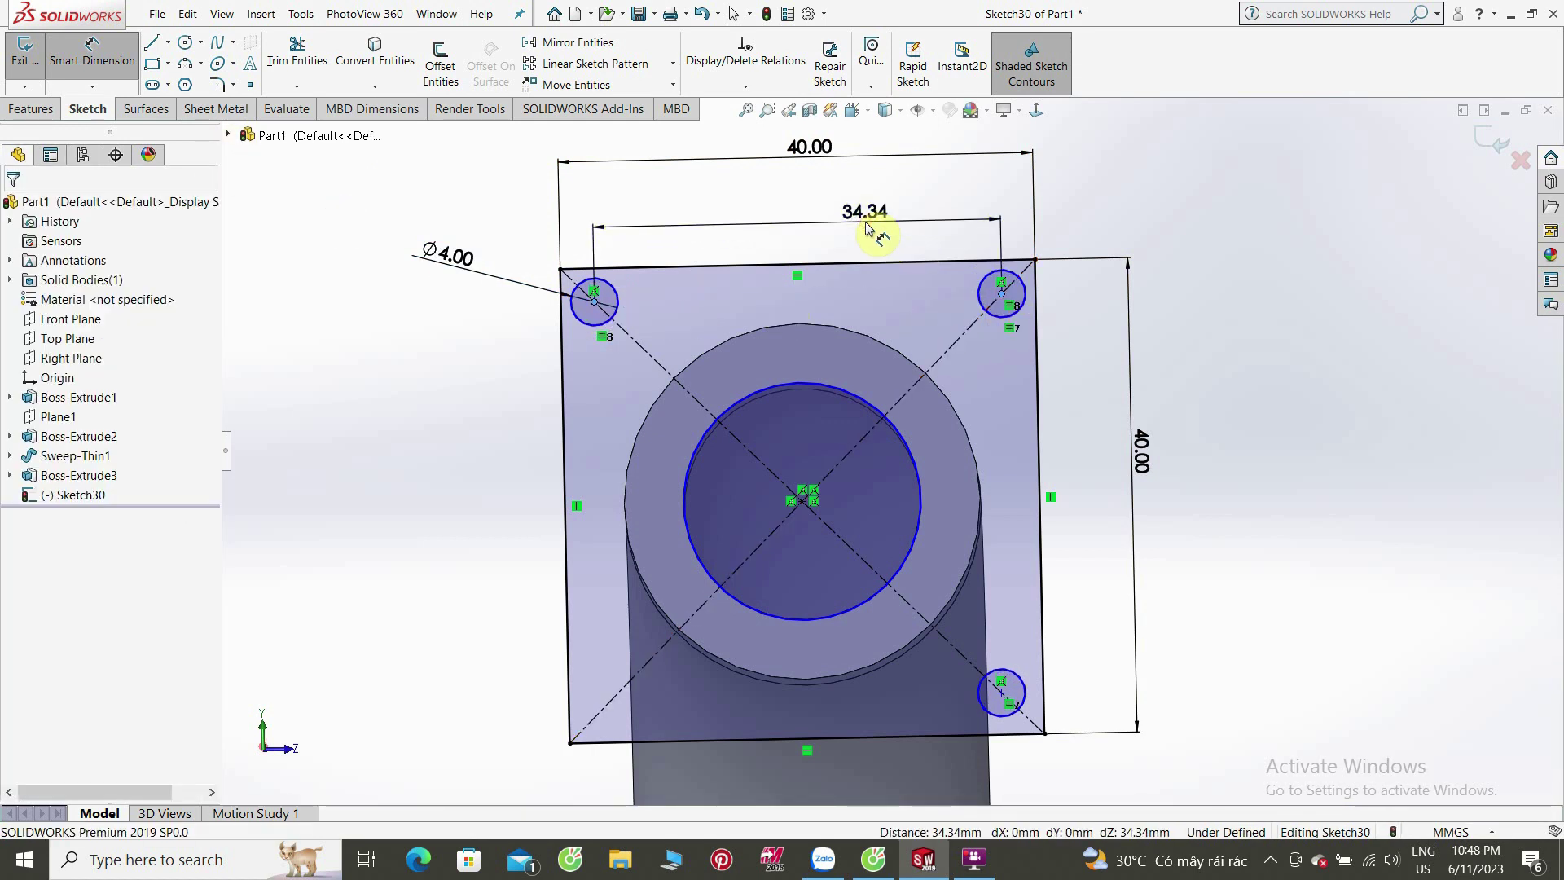
{"action": "left_click", "coordinate": [867, 227]}
{"action": "type", "text": "32"}
{"action": "key", "text": "Return"}
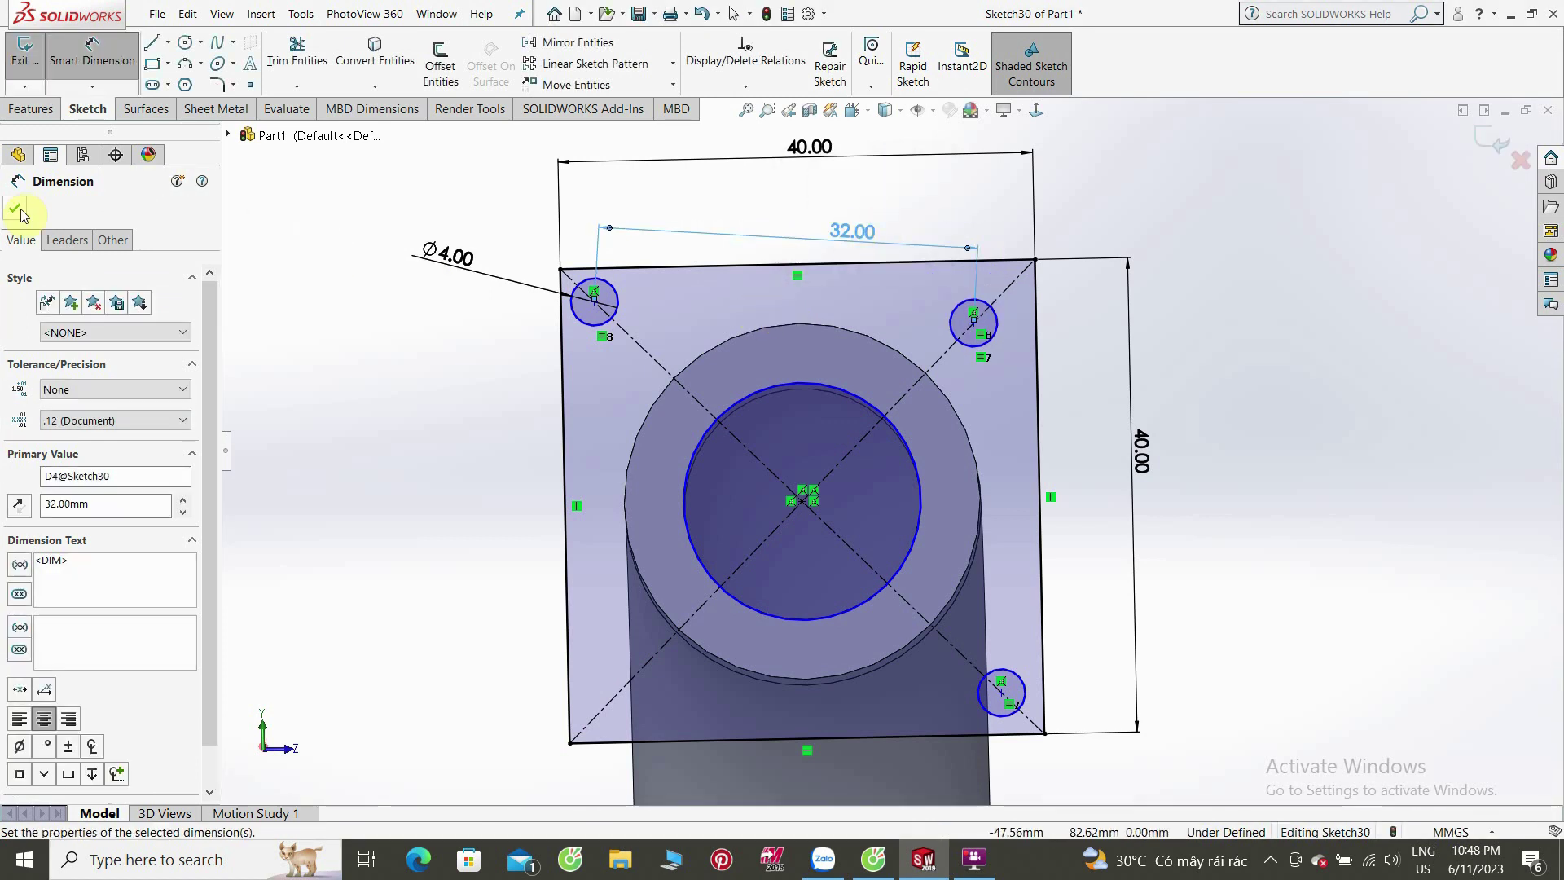
Step: Set the right-side hole centres 32.00 apart vertically, discarding an accidental diagonal dimension
{"action": "left_click", "coordinate": [975, 327]}
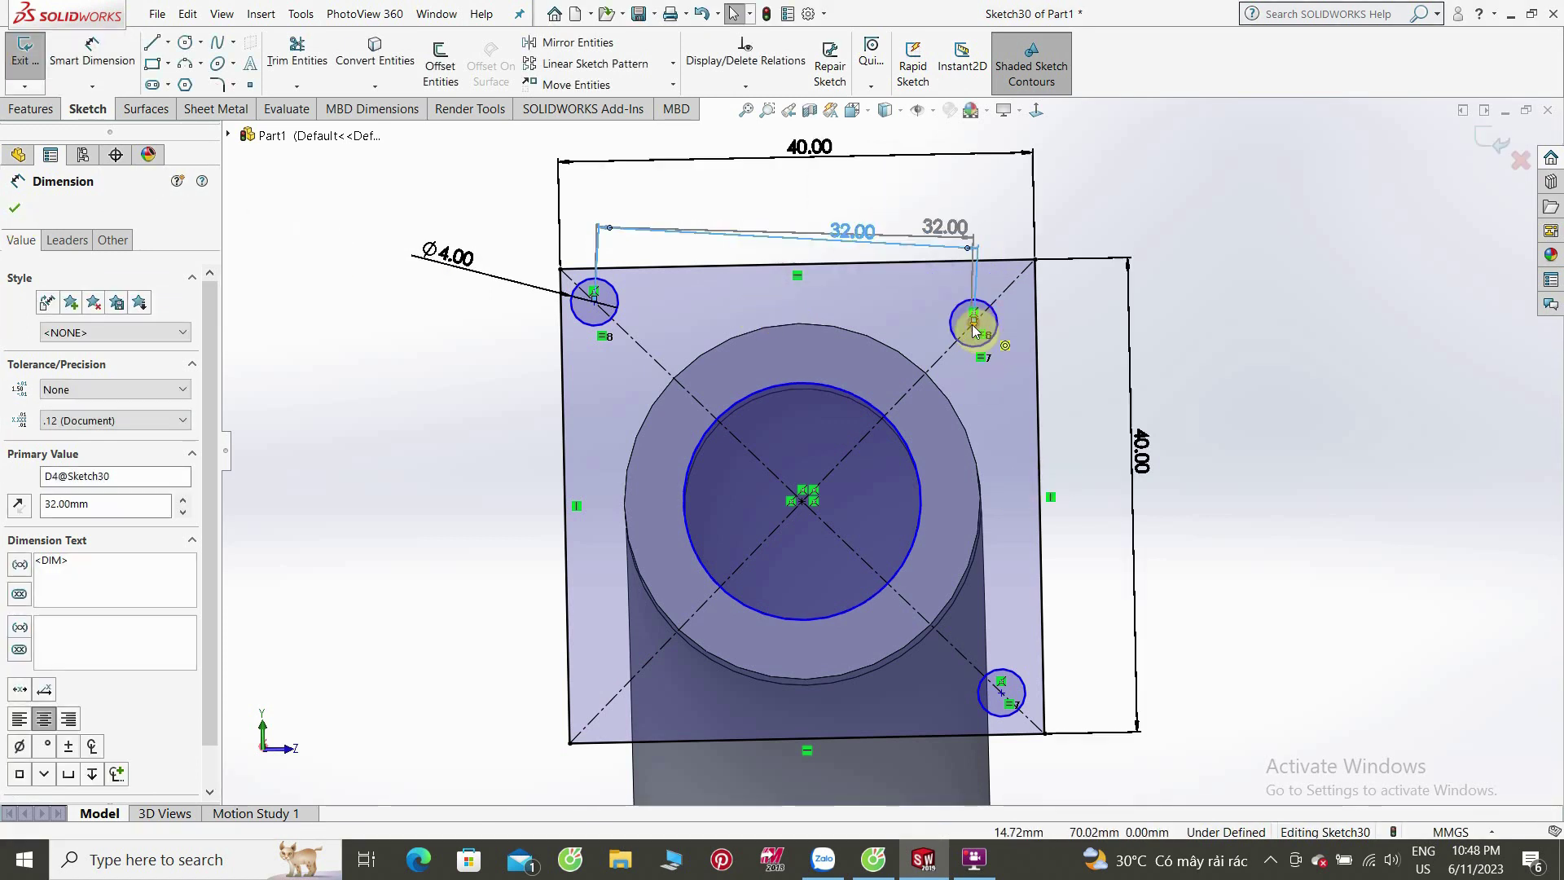
{"action": "left_click", "coordinate": [1003, 702]}
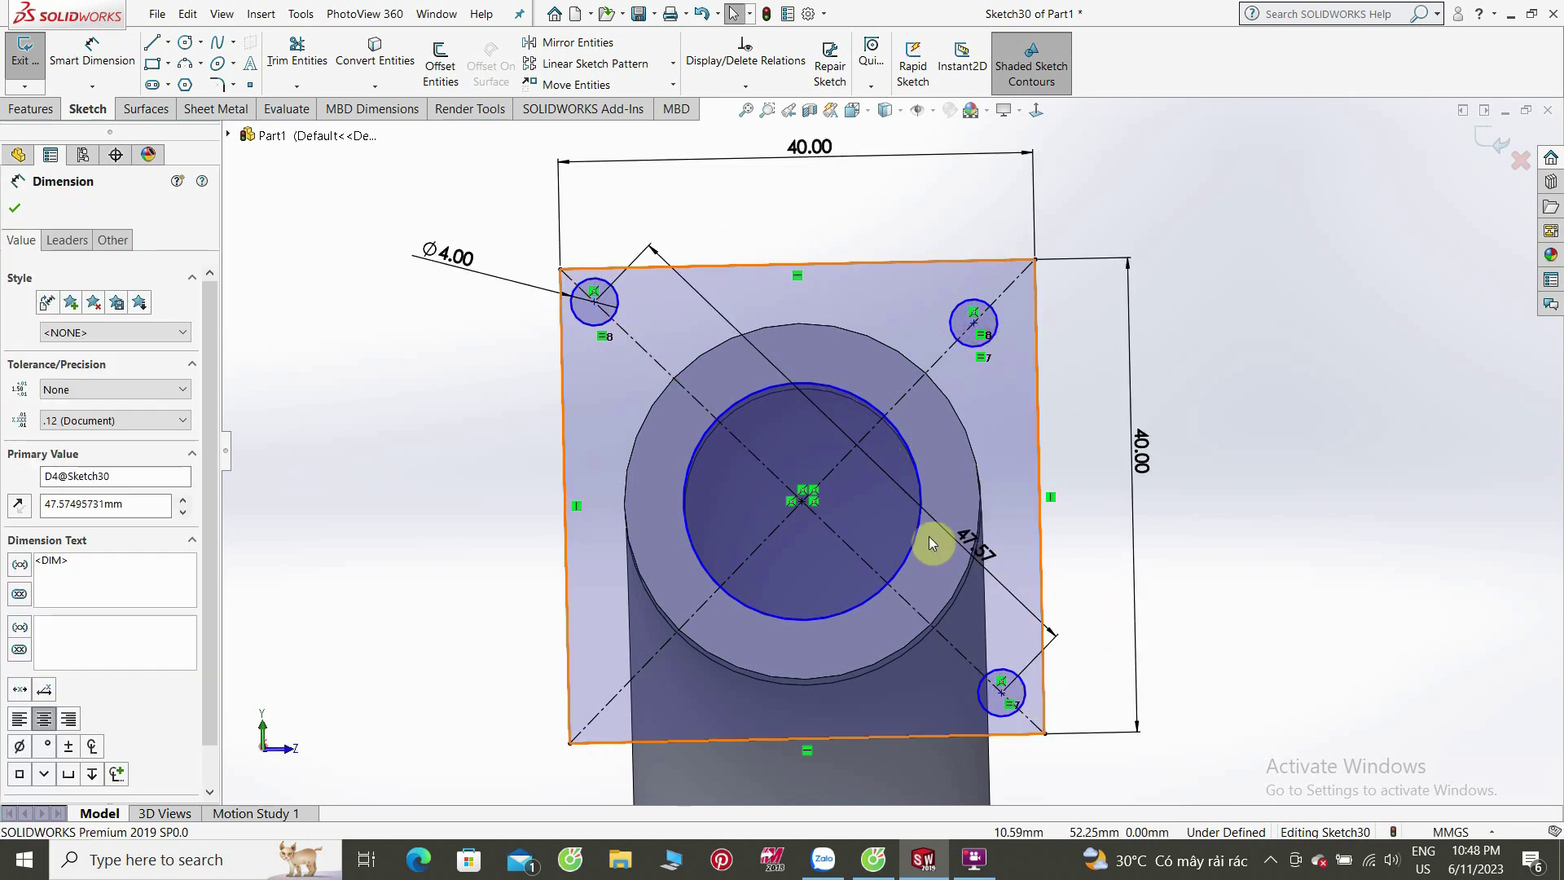
{"action": "left_click", "coordinate": [984, 547]}
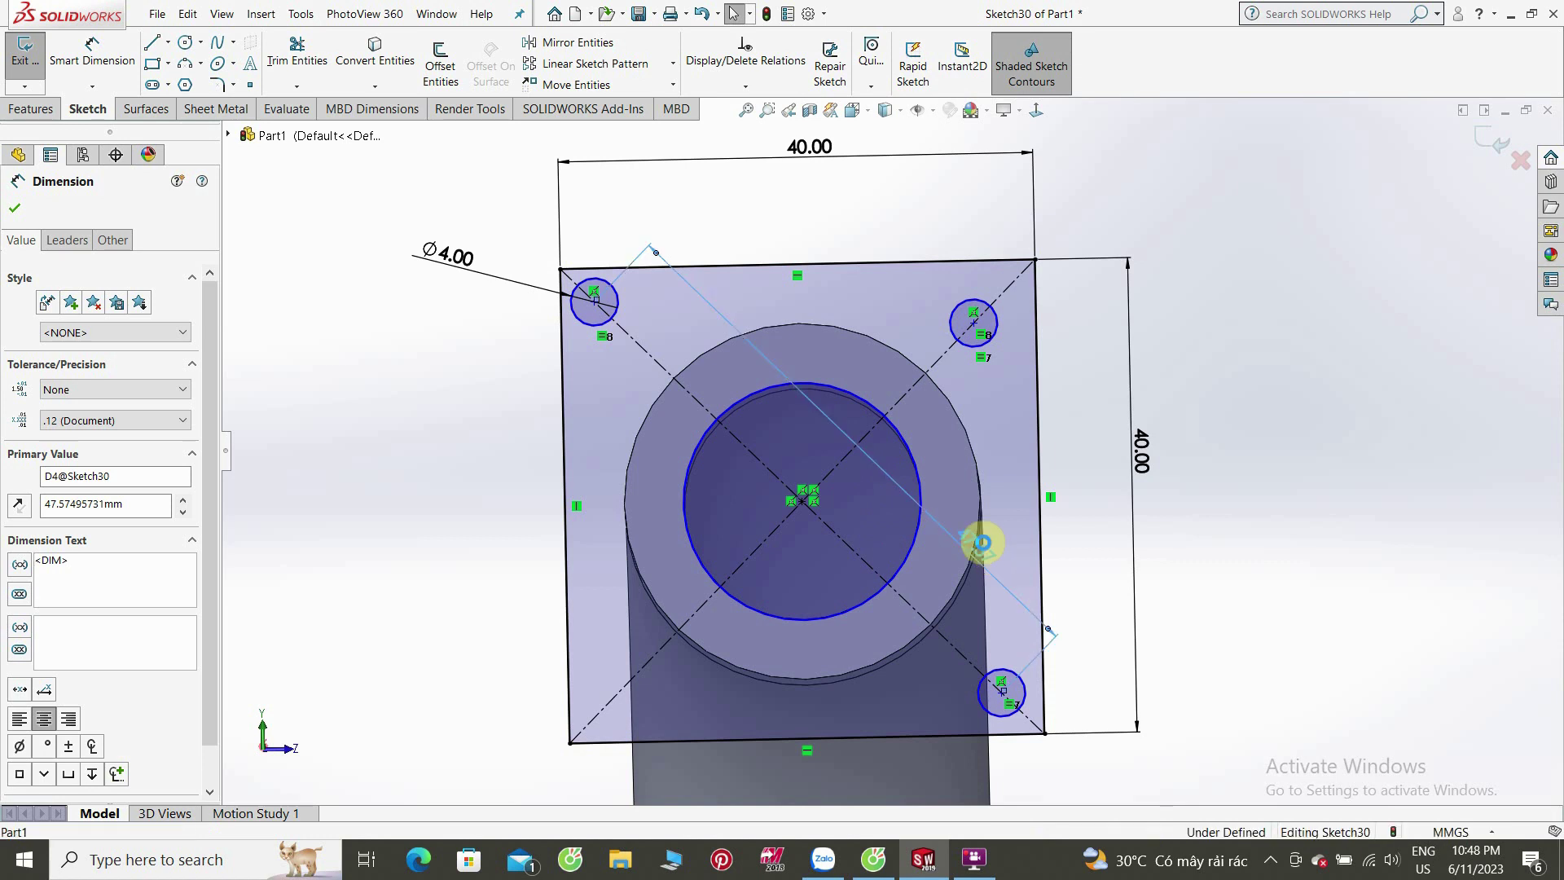
{"action": "key", "text": "Escape"}
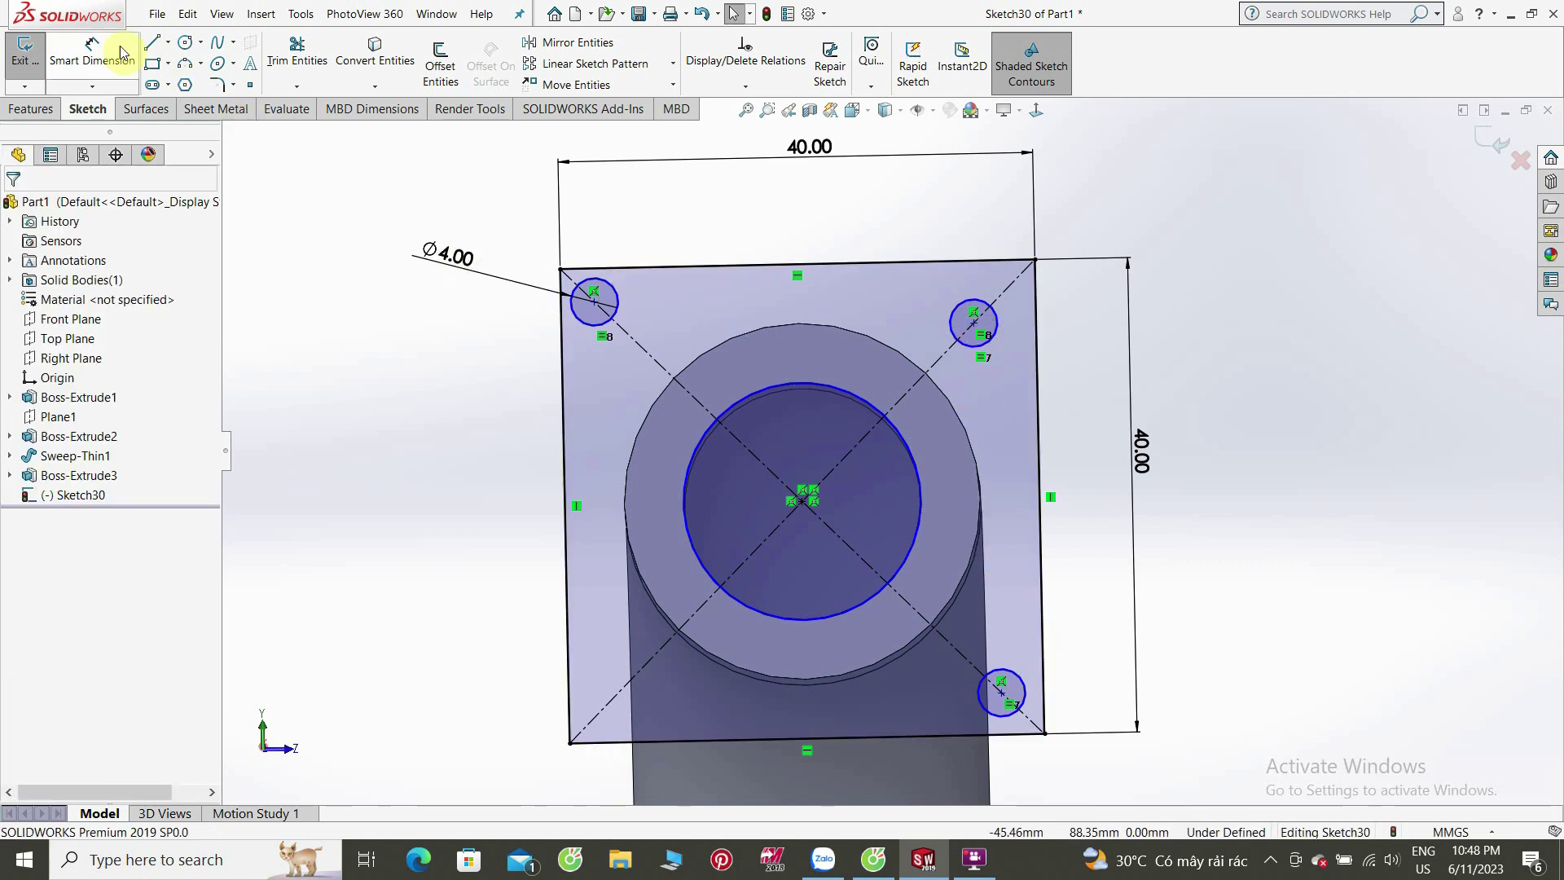
{"action": "left_click", "coordinate": [126, 56]}
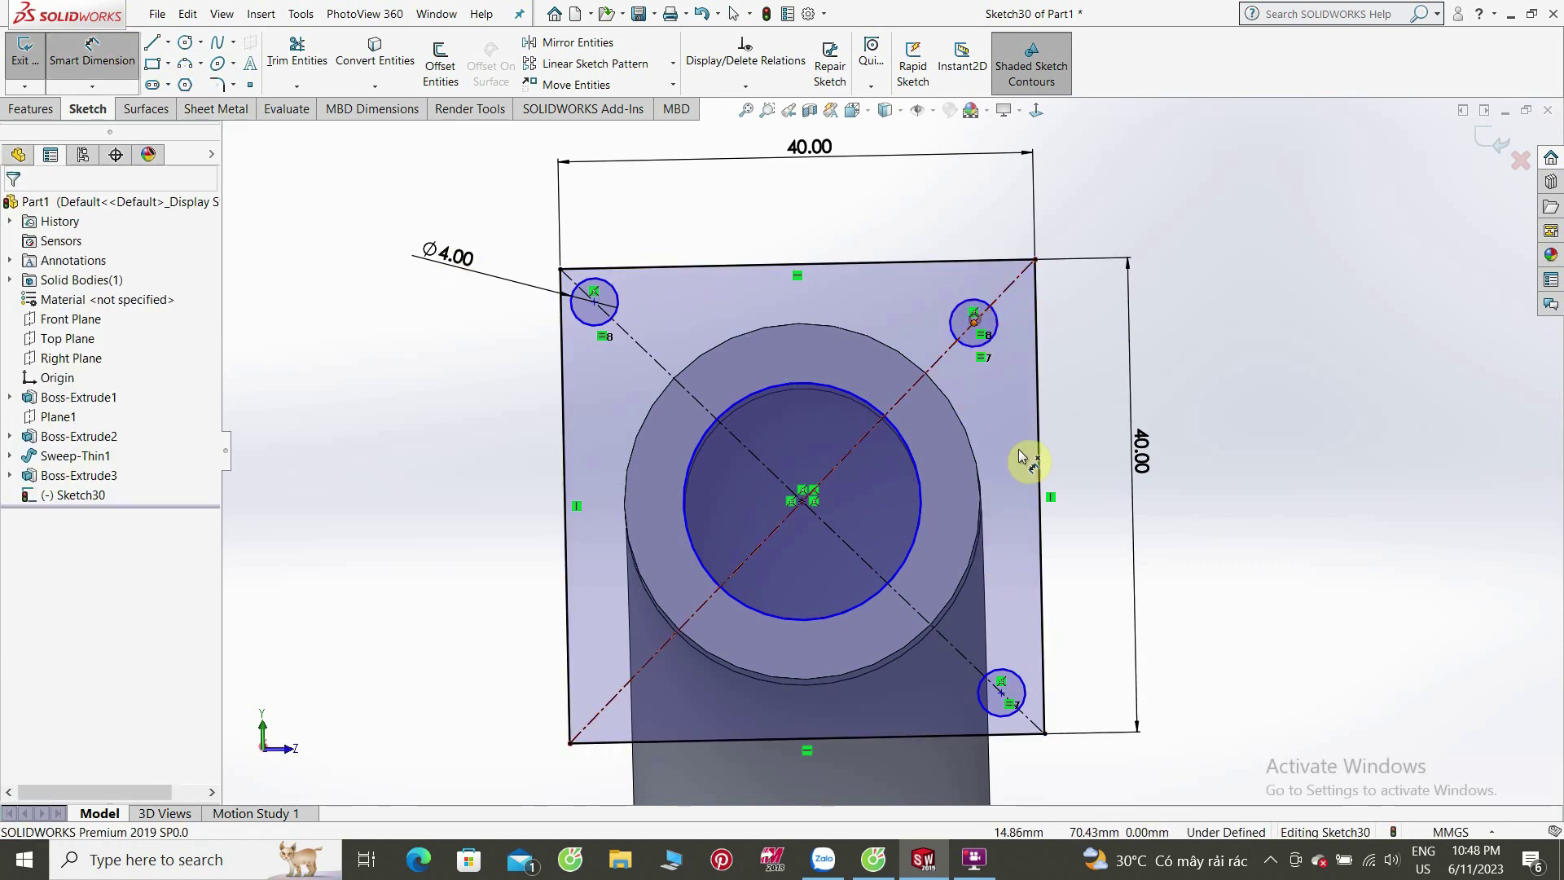
{"action": "left_click", "coordinate": [975, 324]}
{"action": "left_click", "coordinate": [1002, 692]}
{"action": "left_click", "coordinate": [1267, 660]}
{"action": "key", "text": "Escape"}
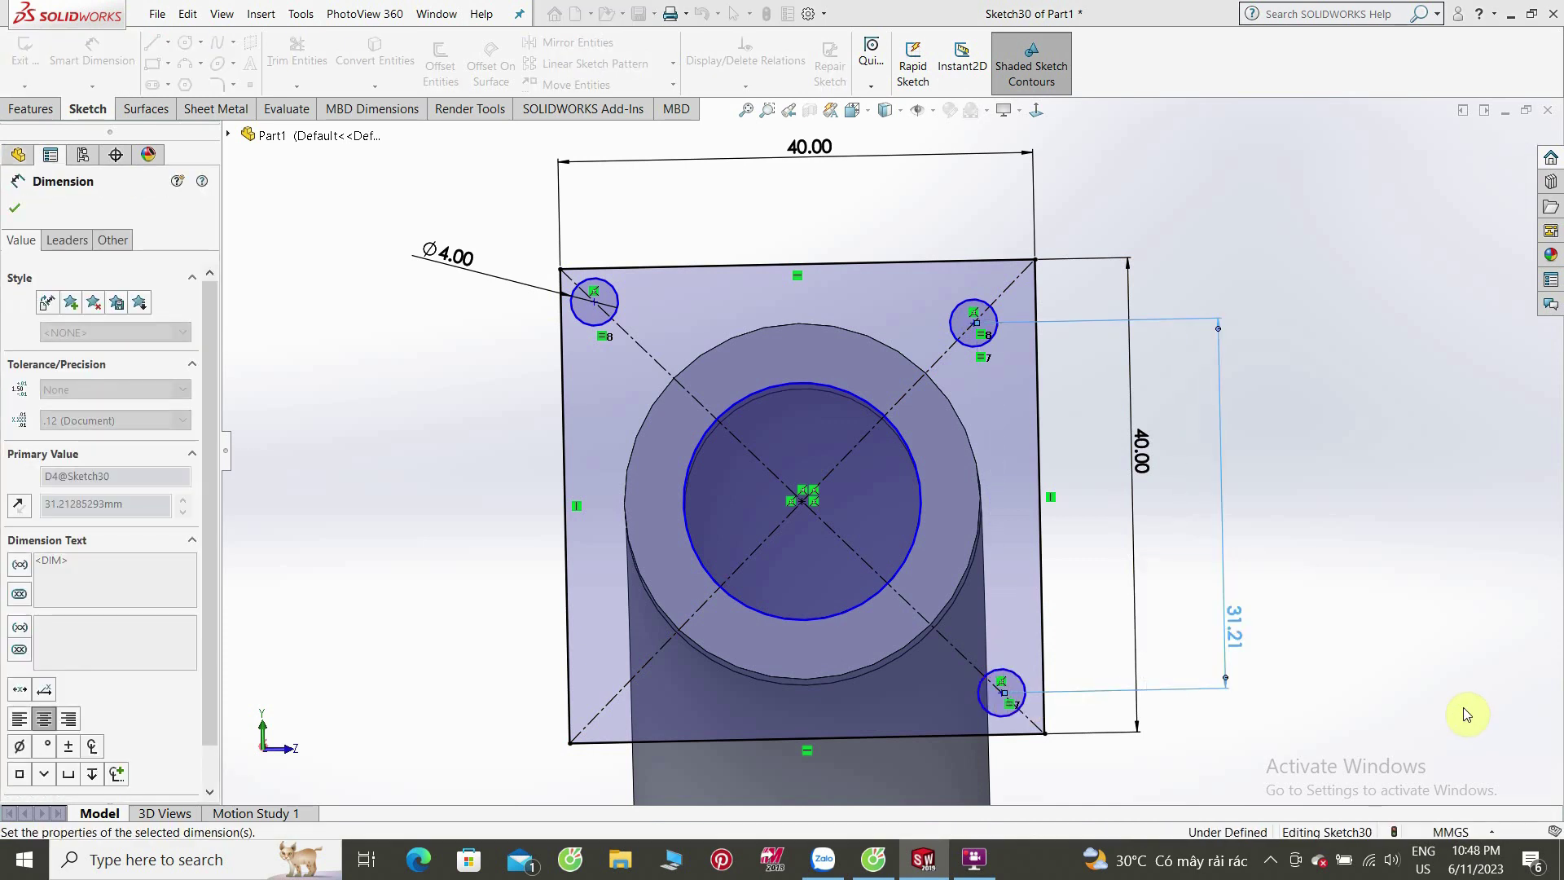
{"action": "type", "text": "32"}
{"action": "key", "text": "Return"}
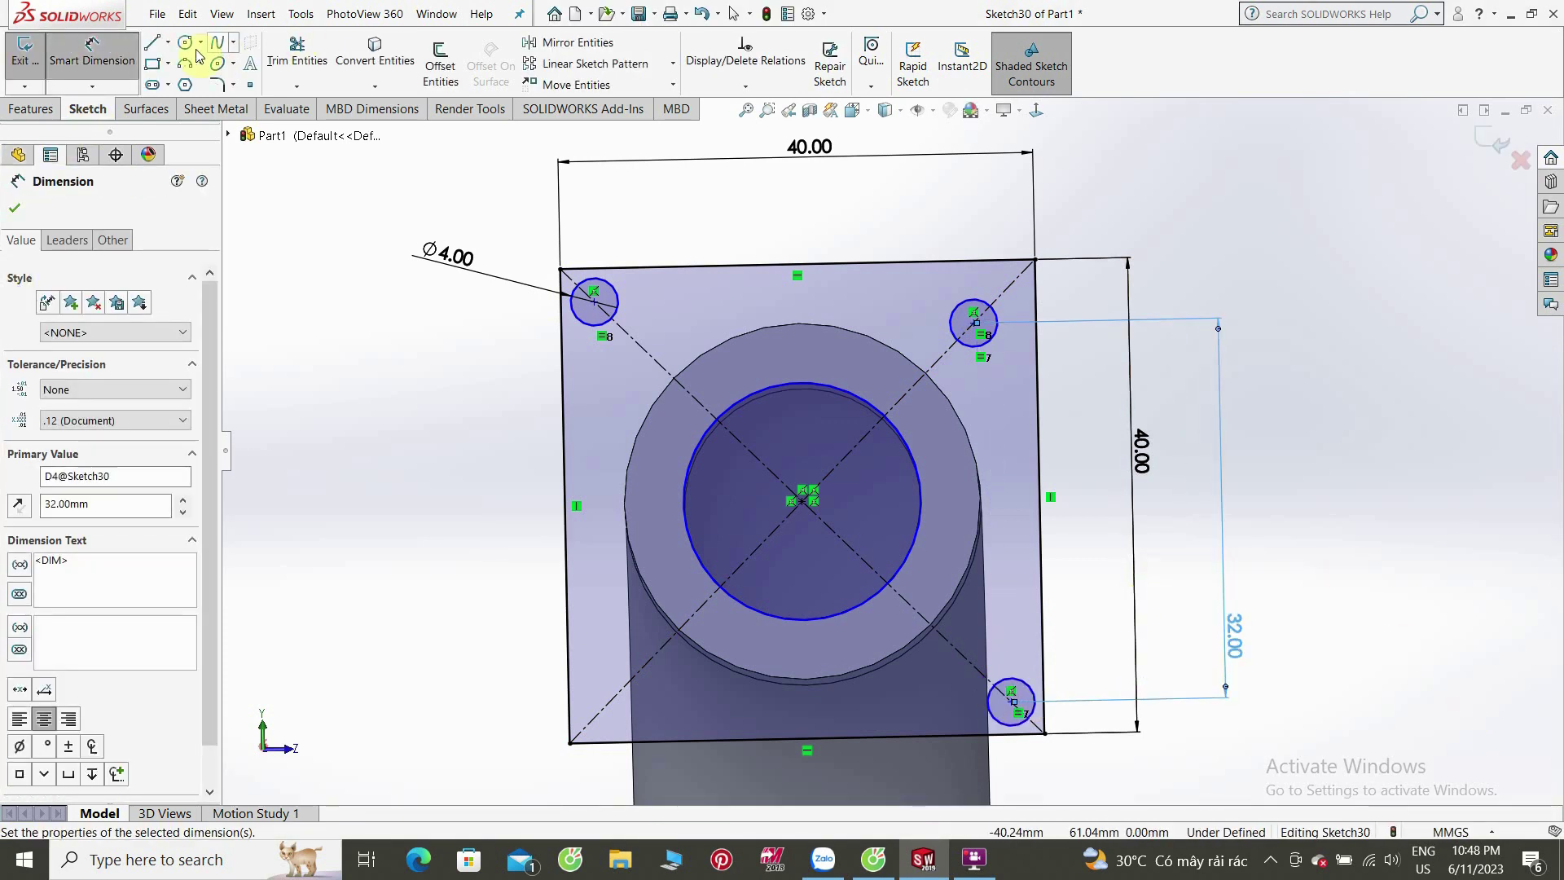
{"action": "left_click", "coordinate": [187, 43]}
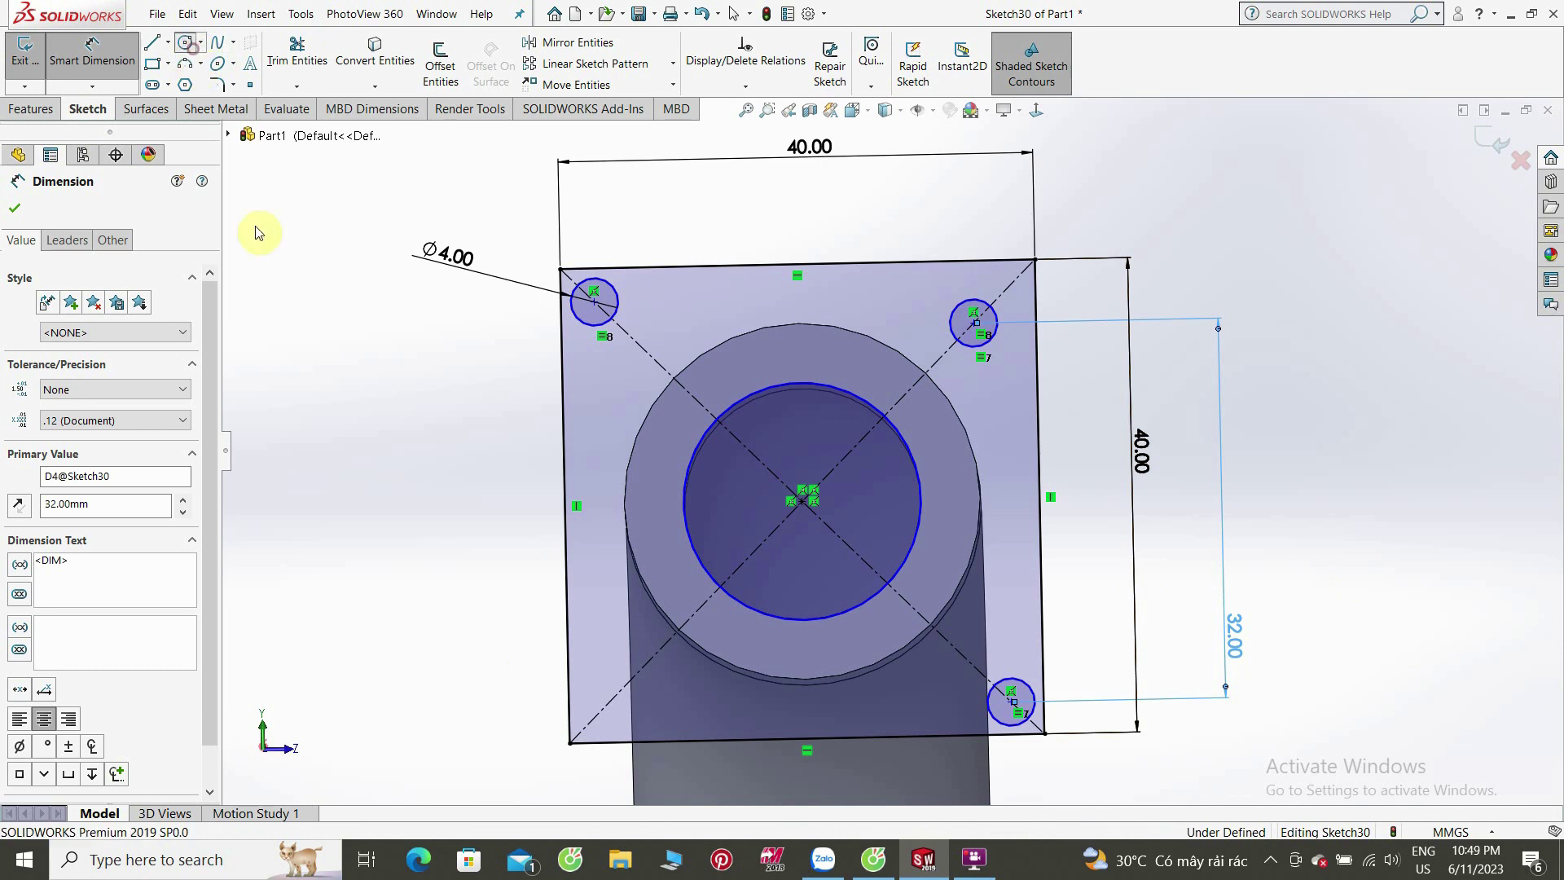
Step: Draw the fourth hole circle at the lower-left corner and make the two lower holes equal
{"action": "left_click", "coordinate": [603, 709]}
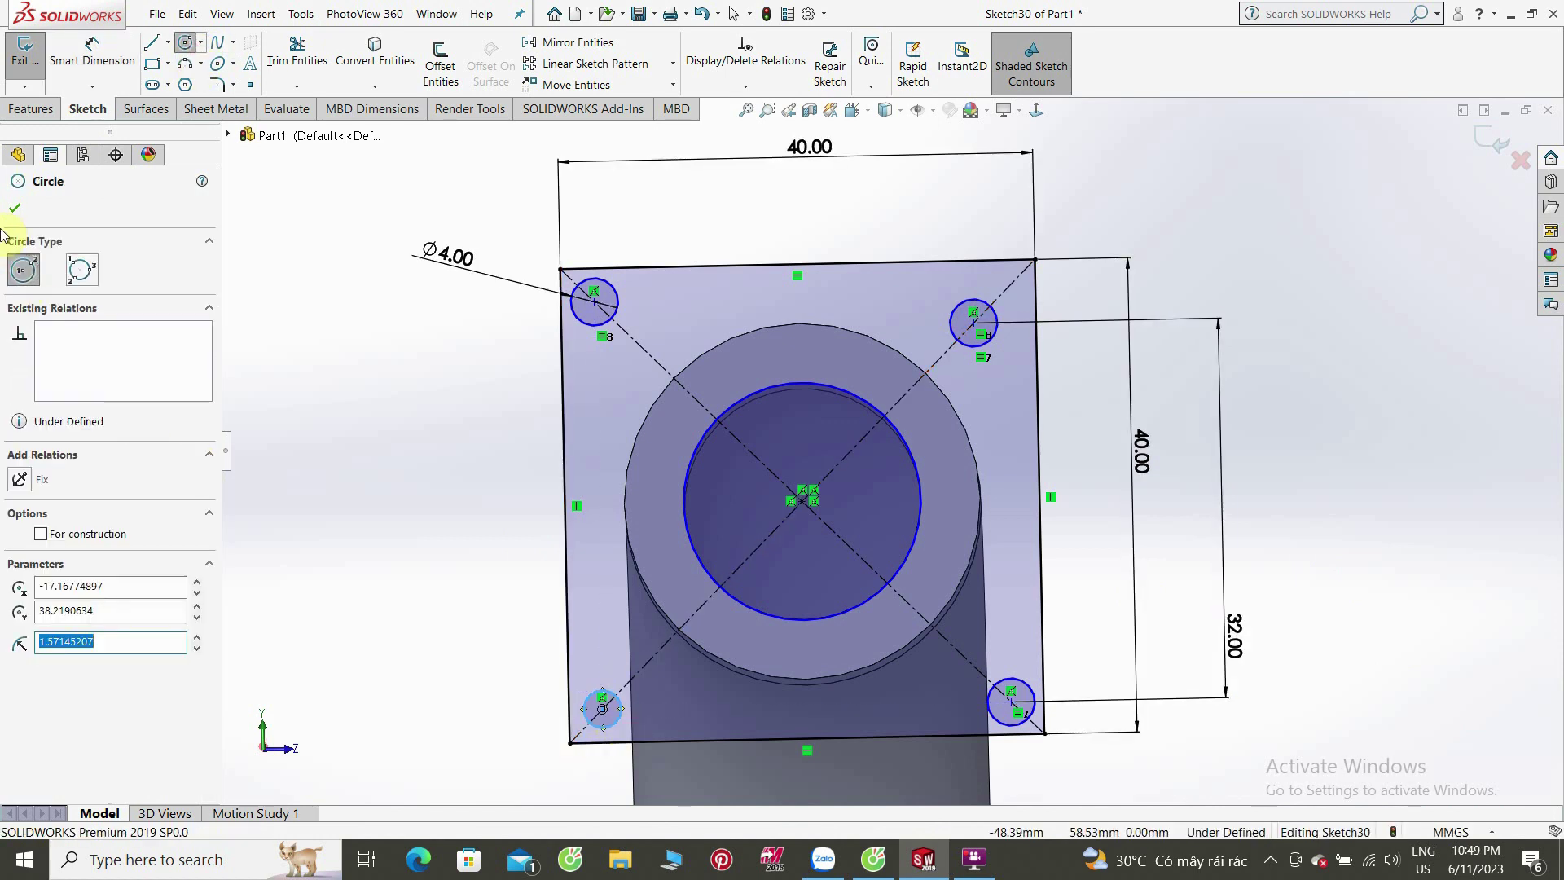
{"action": "key", "text": "Escape"}
{"action": "left_click", "coordinate": [616, 720]}
{"action": "key", "text": "Escape"}
{"action": "left_click", "coordinate": [617, 724]}
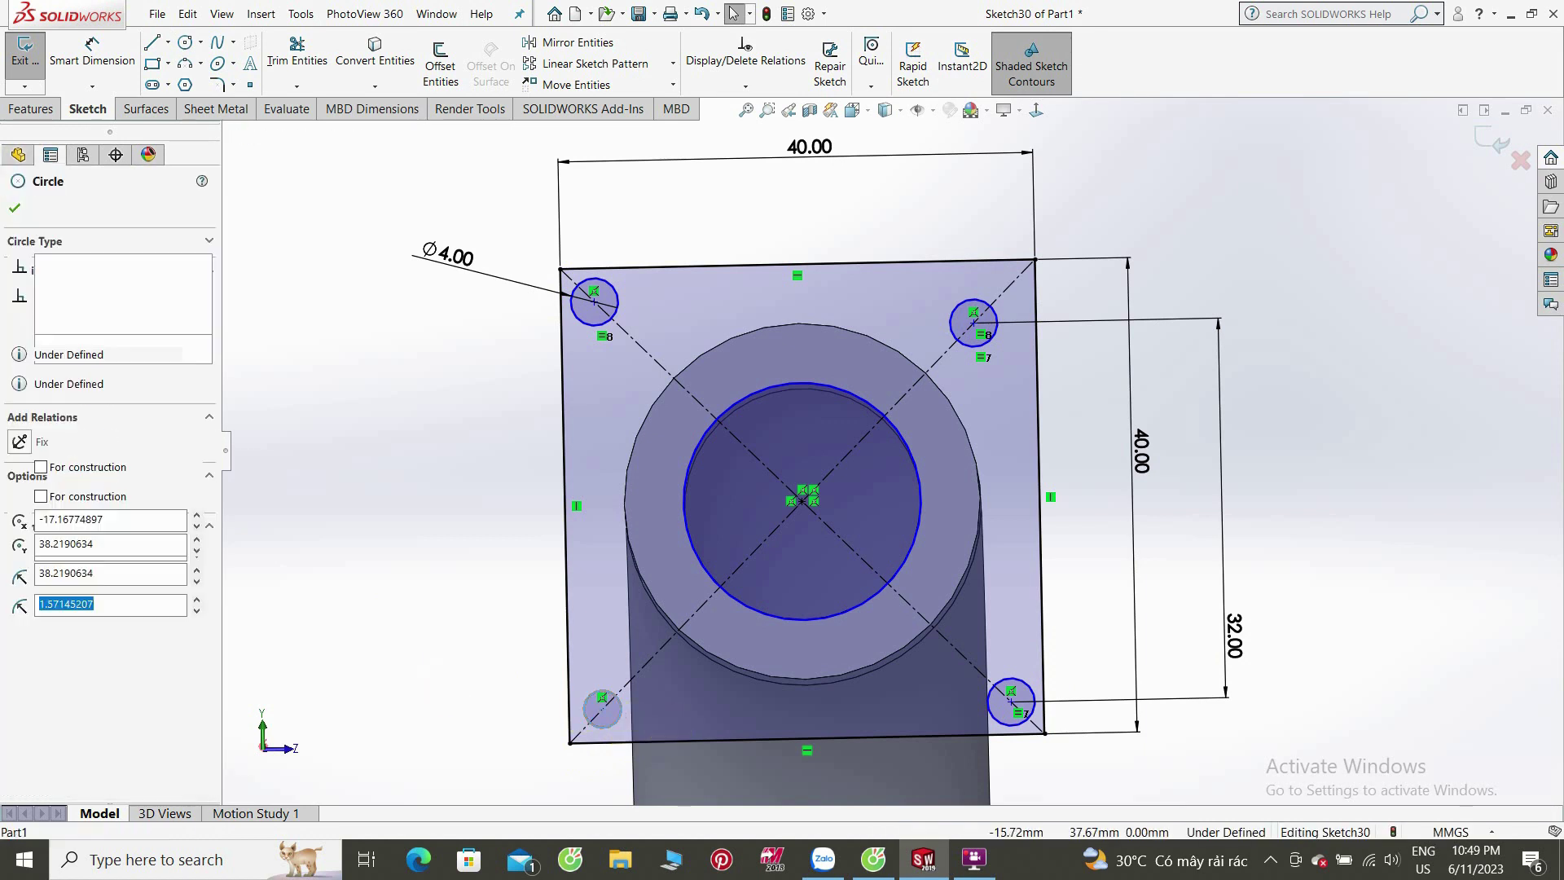
{"action": "left_click", "coordinate": [988, 713], "text": "ctrl"}
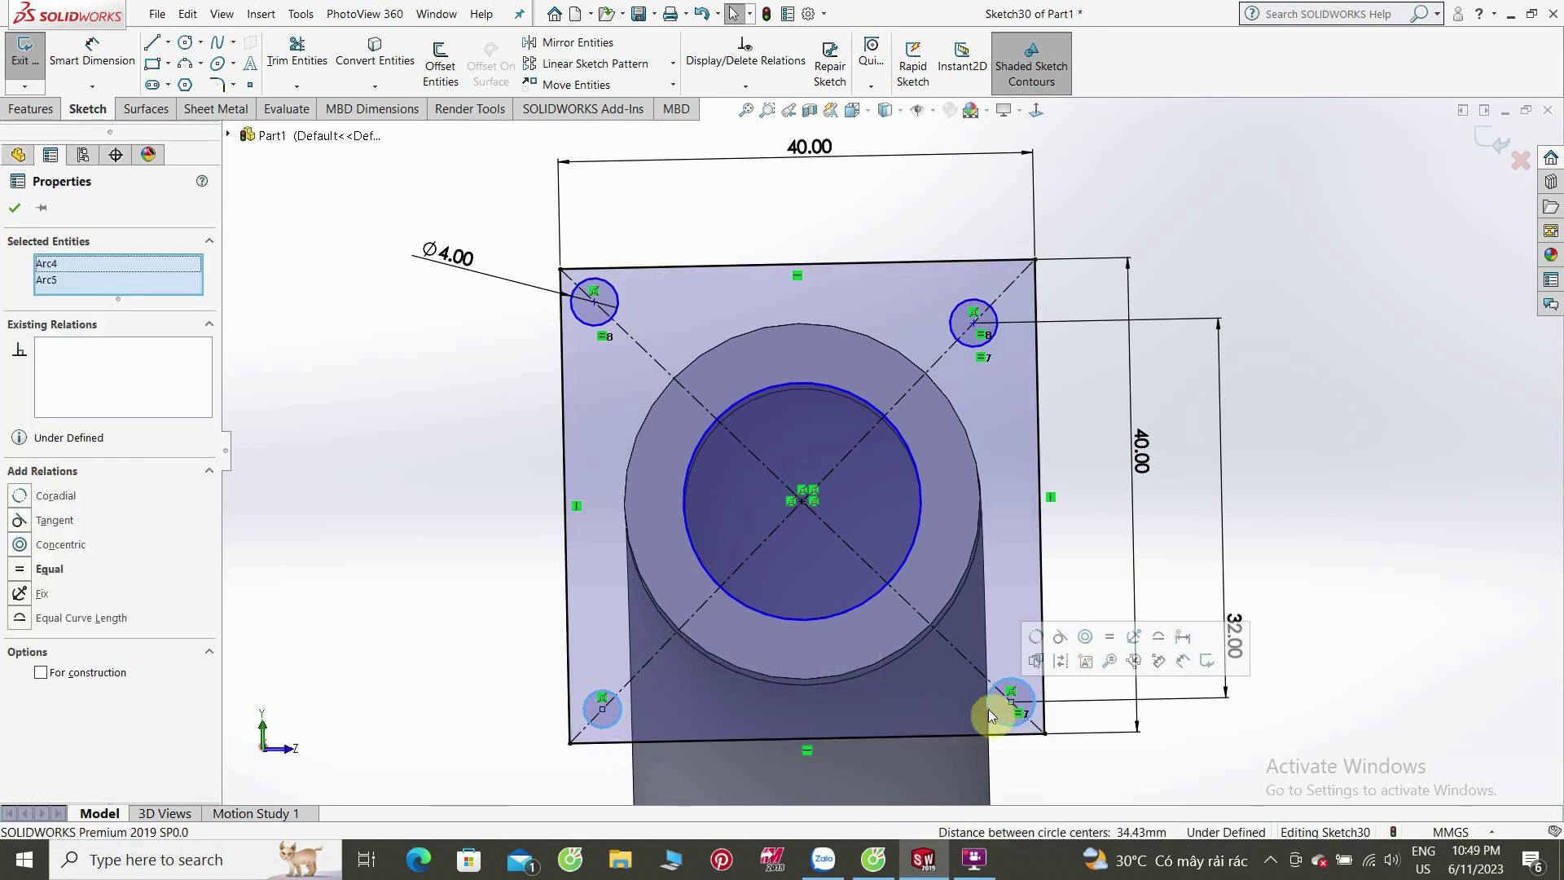
{"action": "left_click", "coordinate": [1107, 641]}
{"action": "left_click", "coordinate": [1432, 656]}
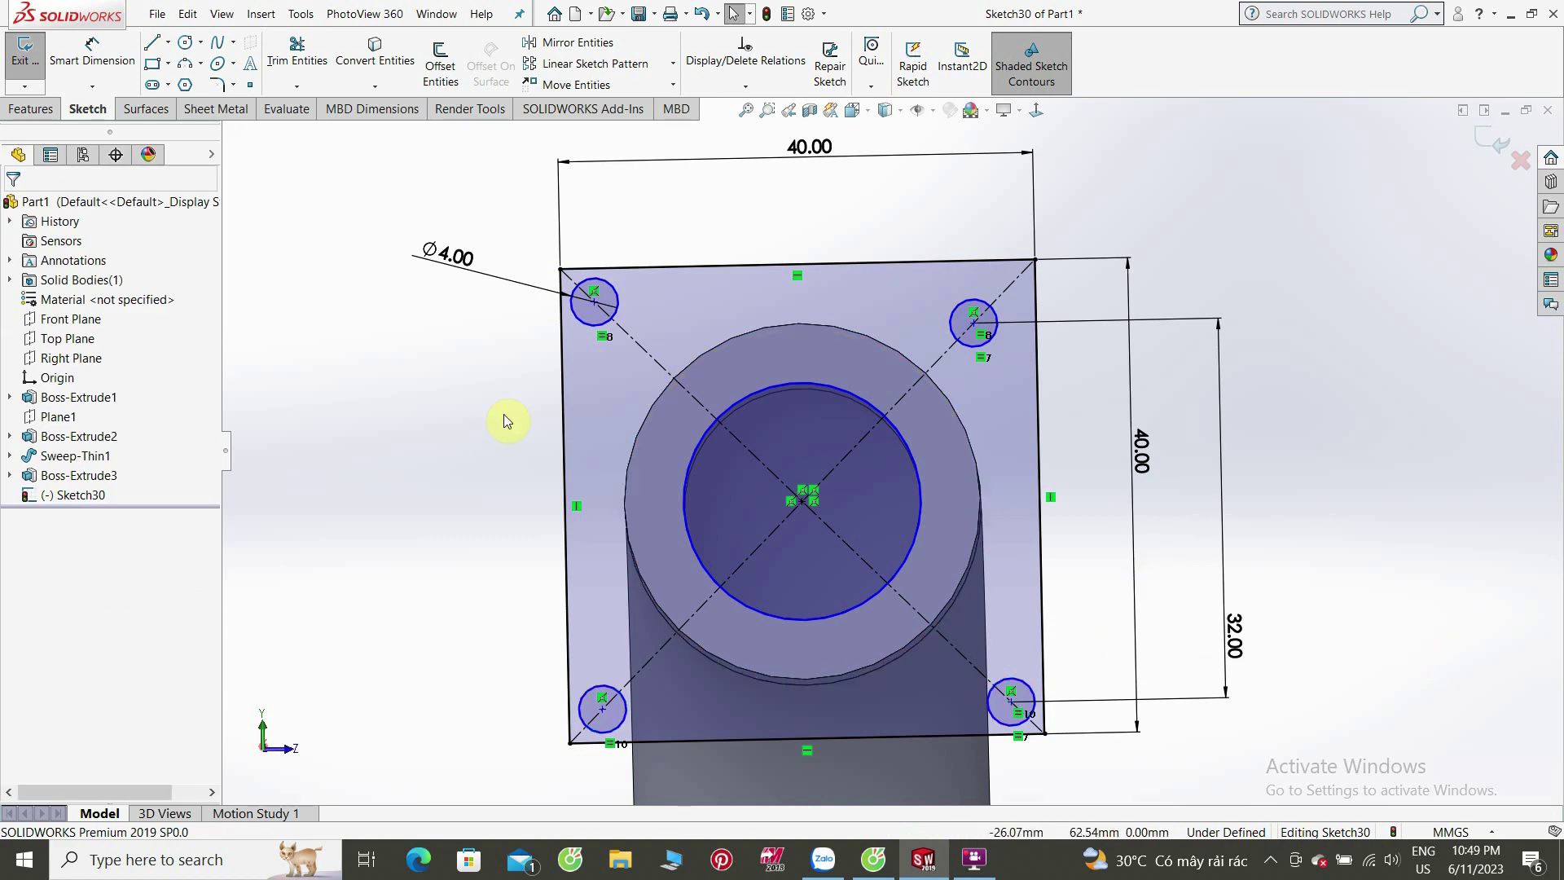
Step: Dimension the upper-left and upper-right hole centres 32 apart
{"action": "left_click", "coordinate": [82, 51]}
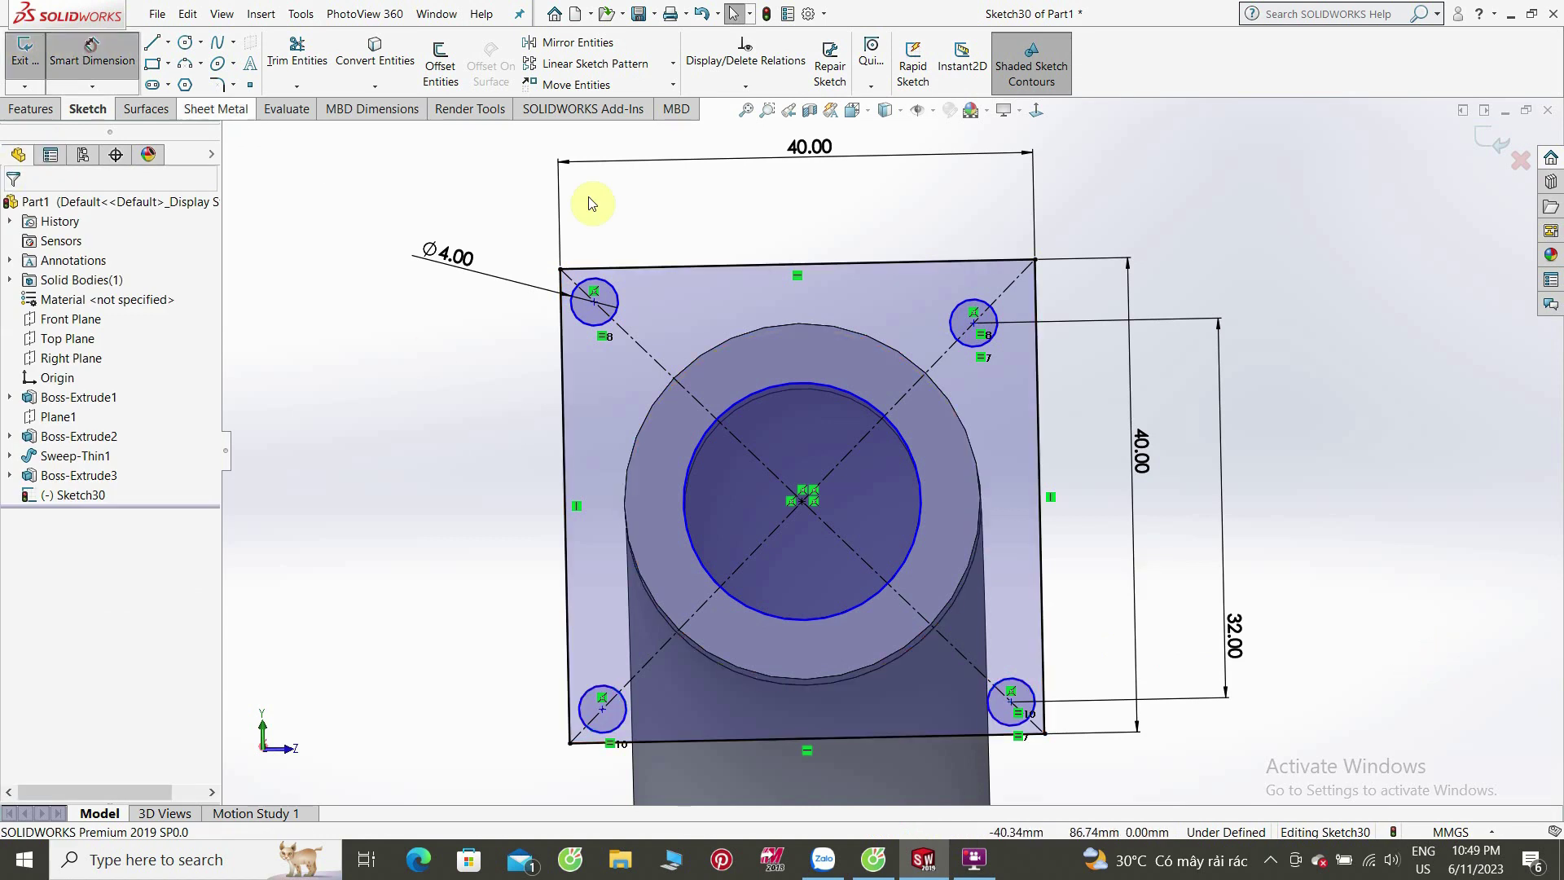
{"action": "left_click", "coordinate": [583, 304]}
{"action": "left_click", "coordinate": [595, 303]}
{"action": "left_click", "coordinate": [667, 232]}
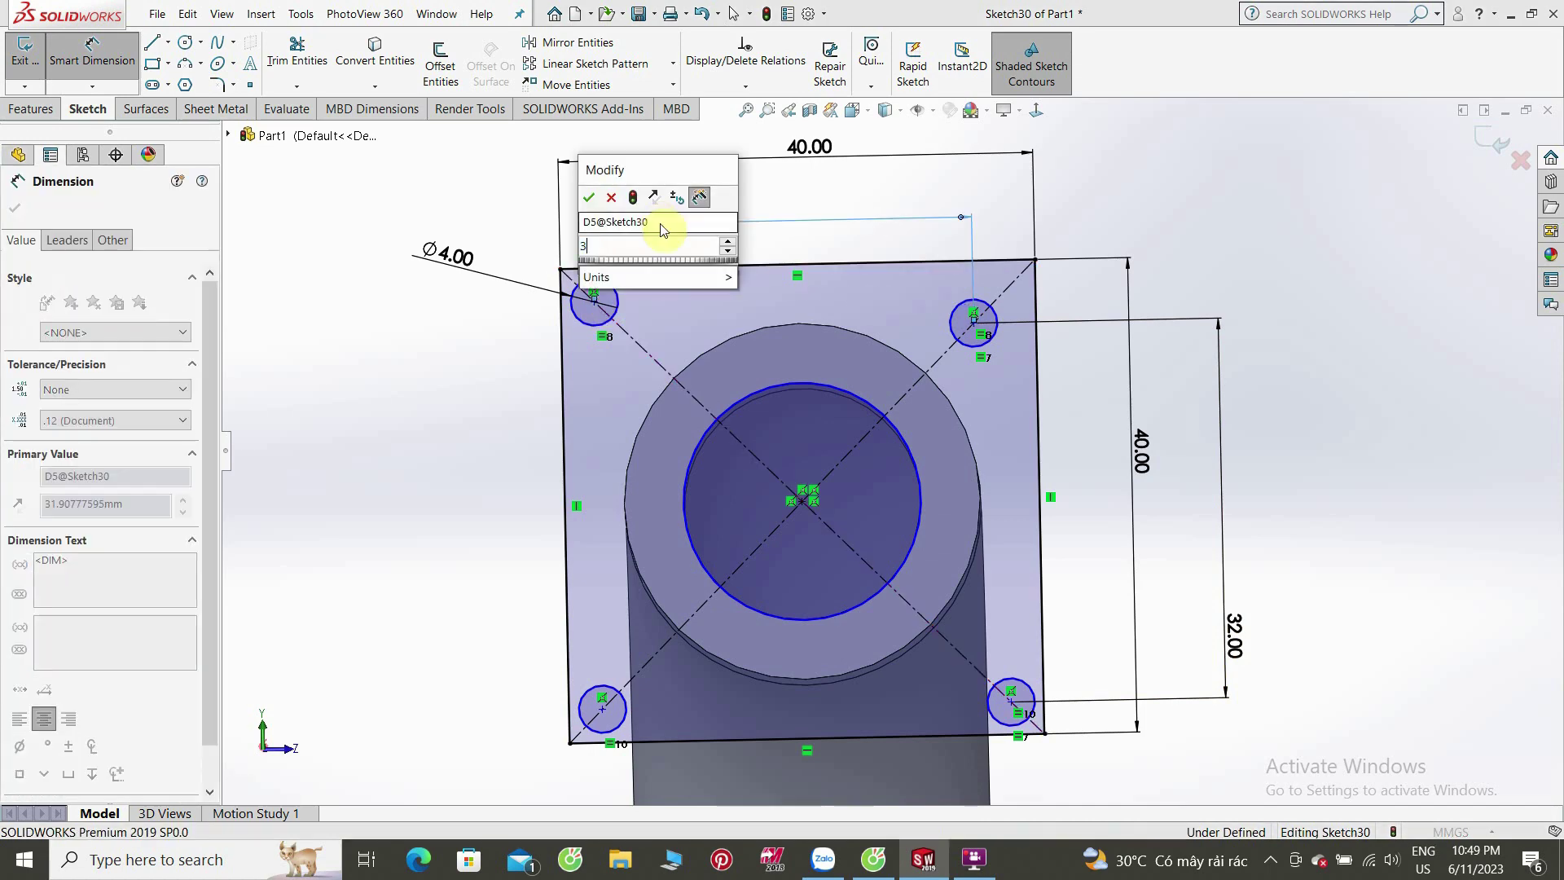
{"action": "type", "text": "32"}
{"action": "key", "text": "Return"}
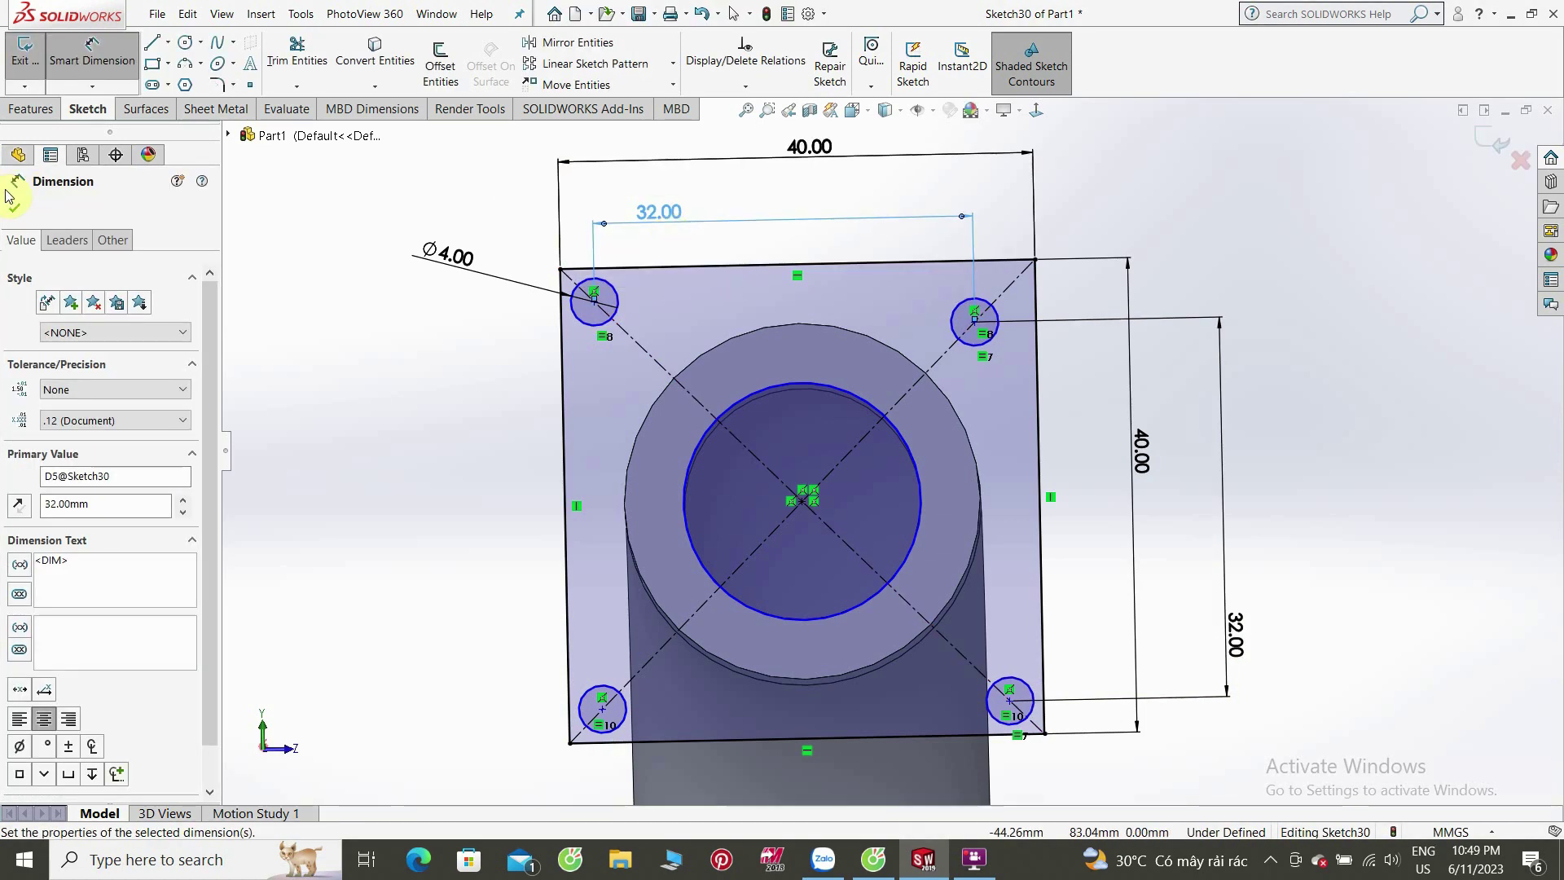
{"action": "left_click", "coordinate": [13, 206]}
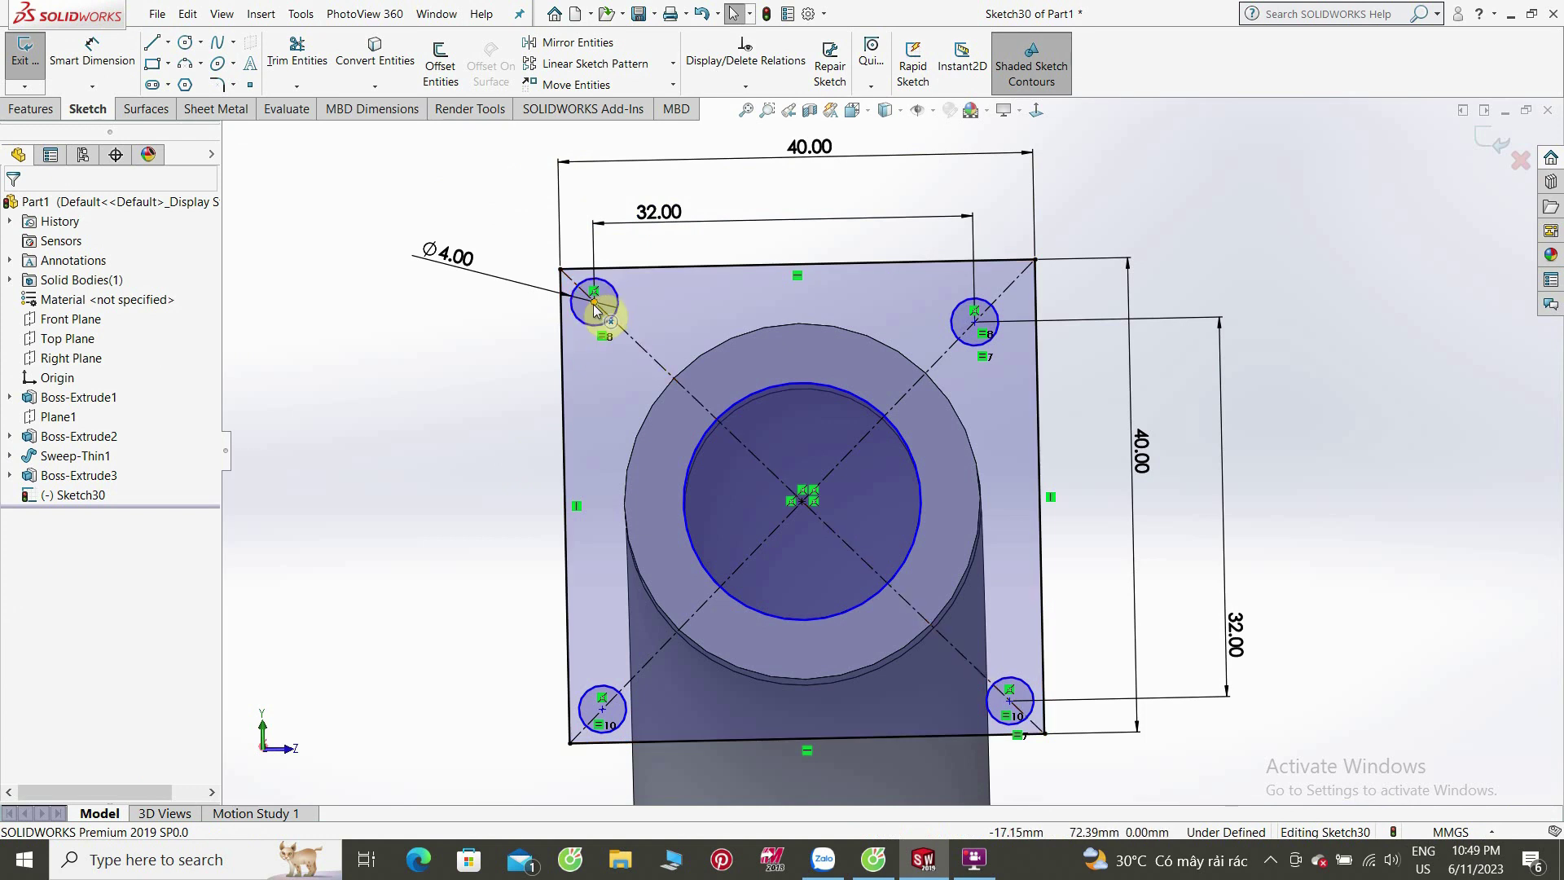
Step: Level the upper hole centres and align the right-side centres vertically, deleting a conflicting relation
{"action": "left_click", "coordinate": [975, 320], "text": "ctrl"}
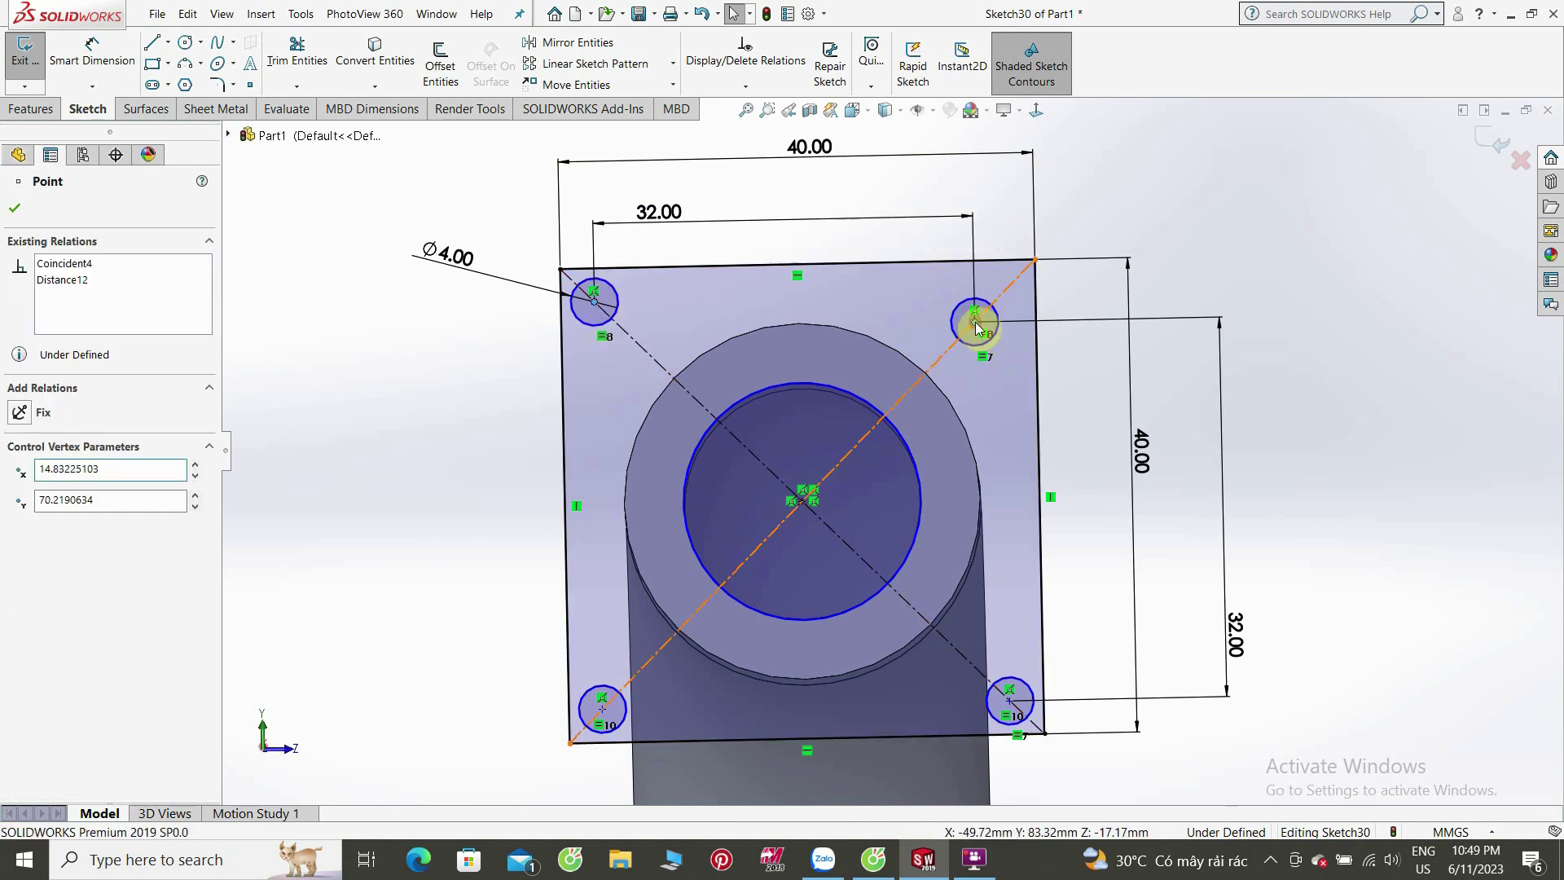
{"action": "left_click", "coordinate": [1023, 249]}
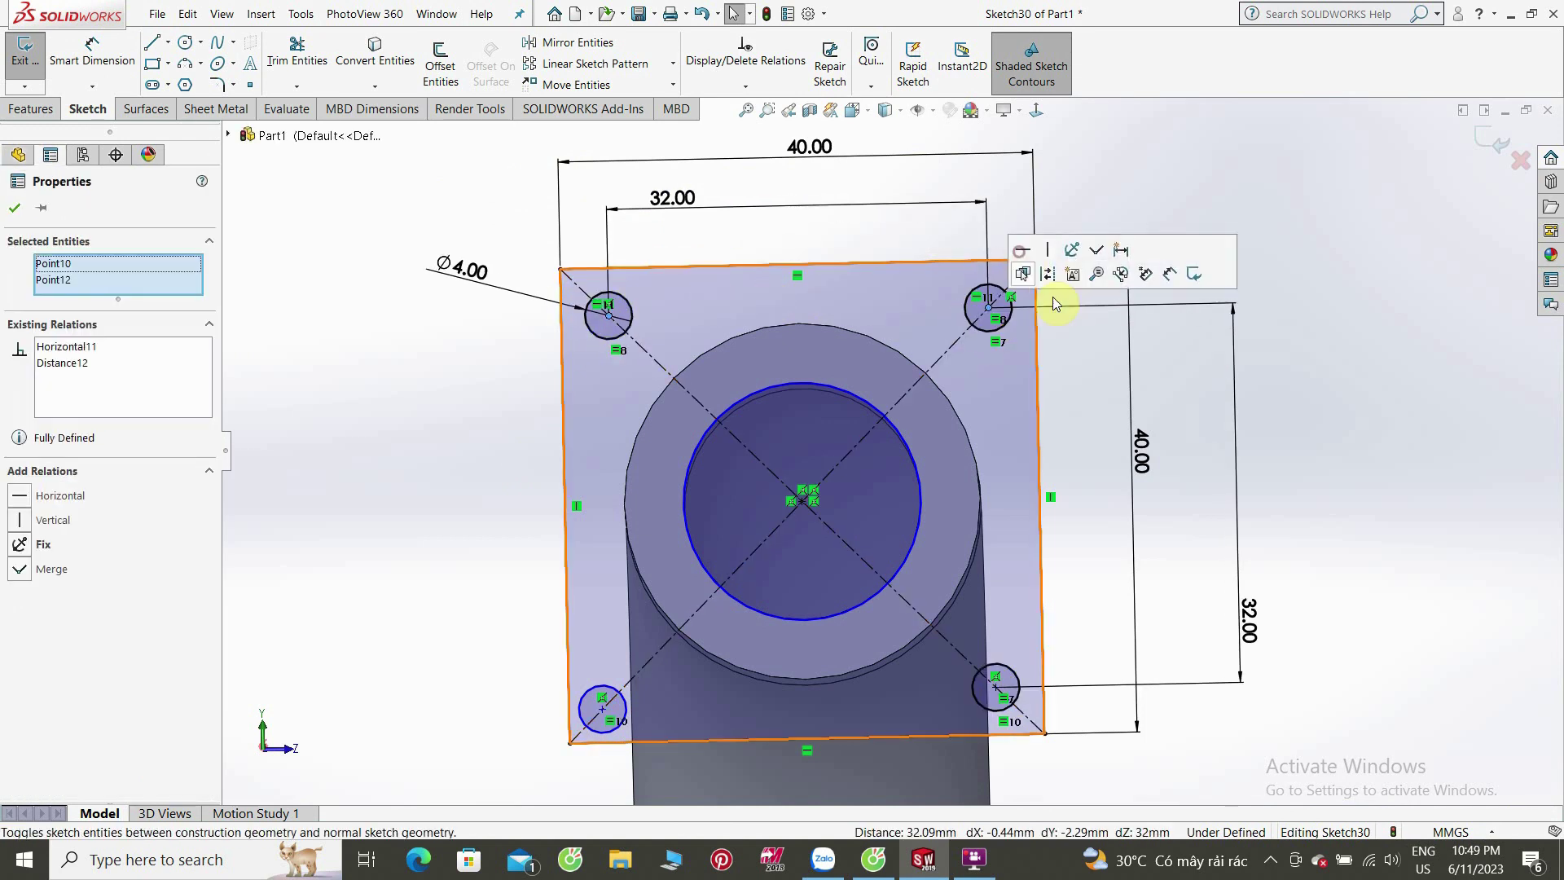
{"action": "left_click", "coordinate": [1352, 399]}
{"action": "left_click", "coordinate": [989, 307]}
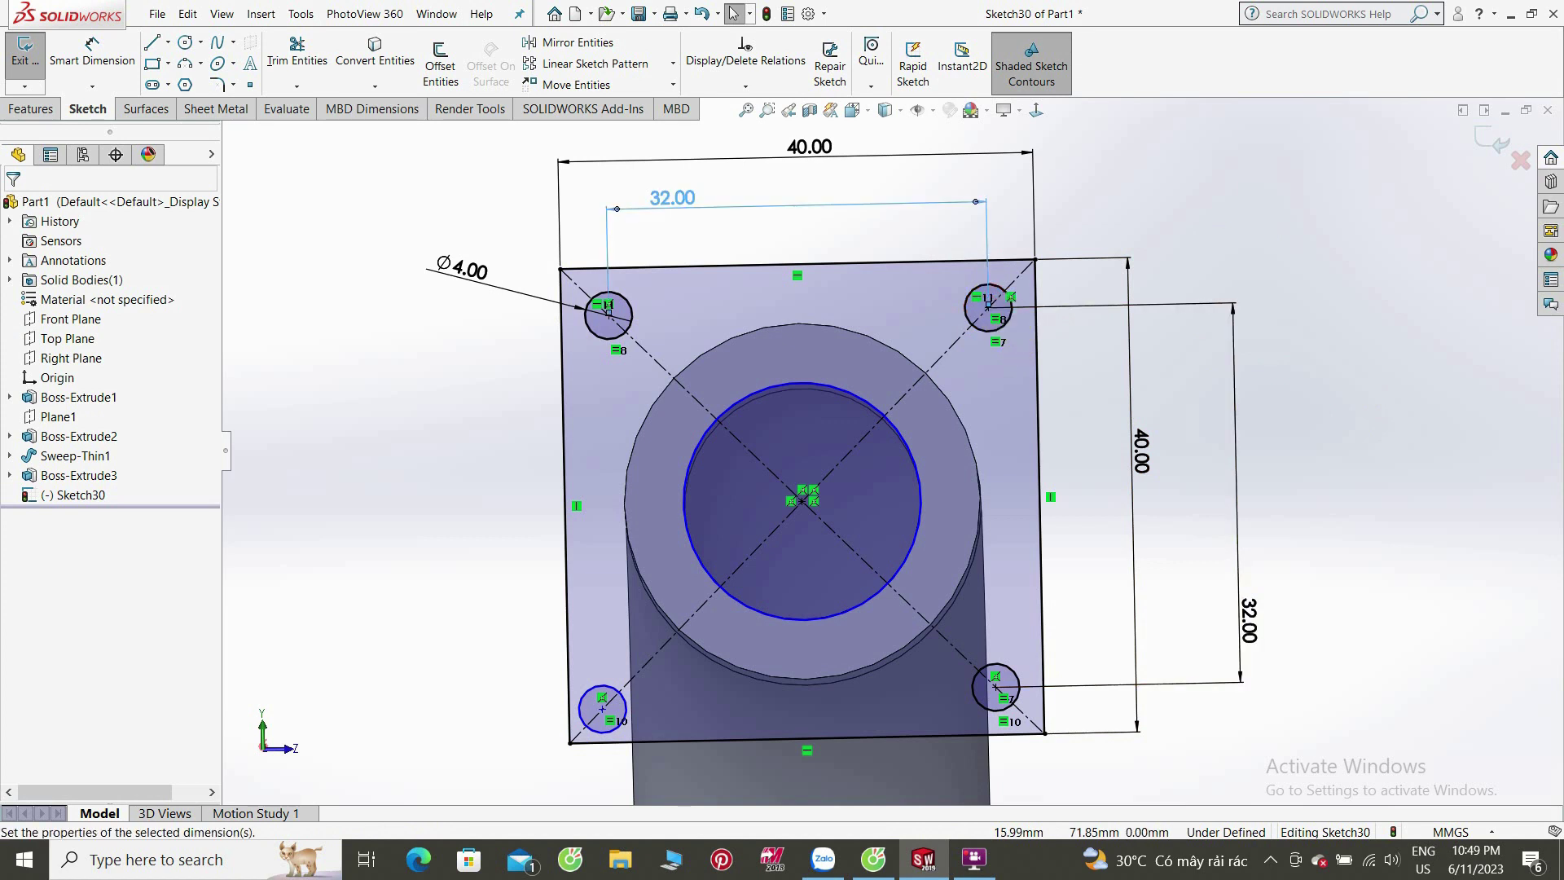
{"action": "left_click", "coordinate": [1336, 423]}
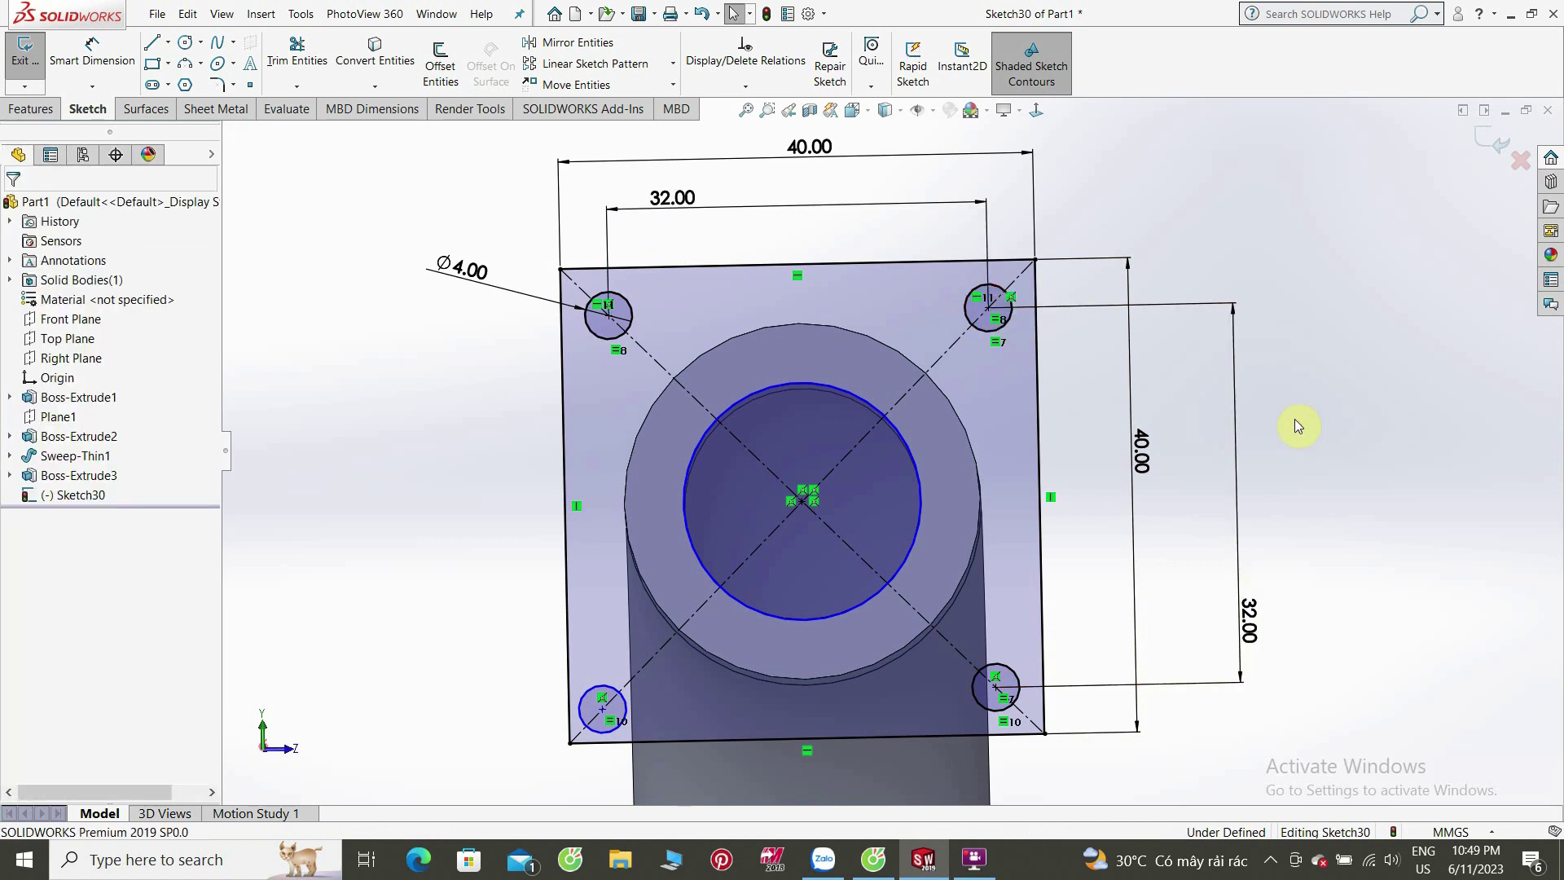
{"action": "left_click", "coordinate": [989, 308]}
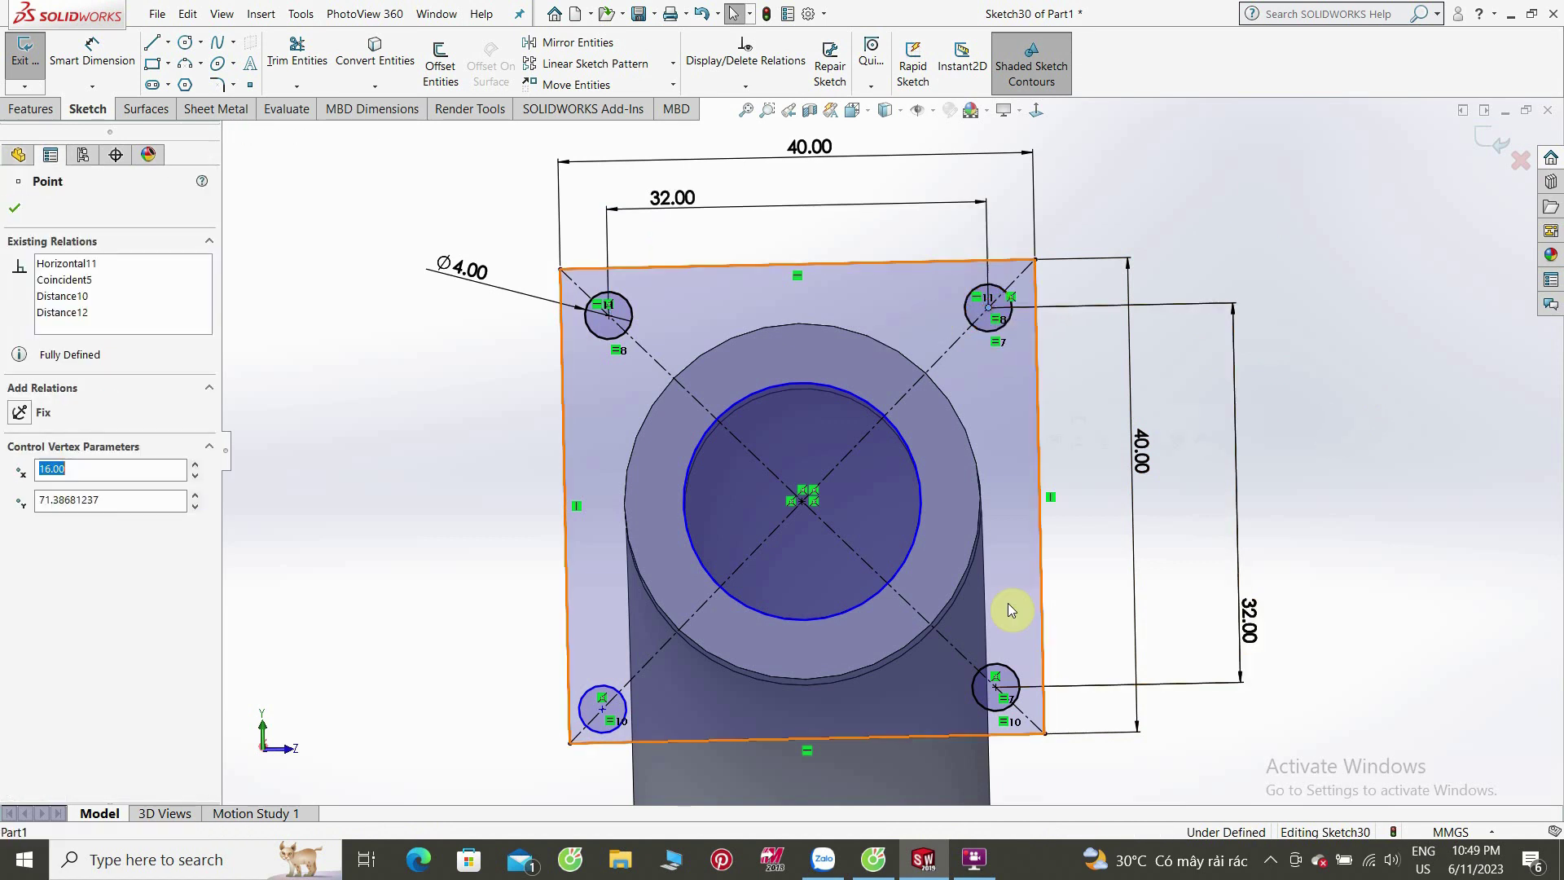
{"action": "left_click", "coordinate": [997, 692], "text": "ctrl"}
{"action": "left_click", "coordinate": [1074, 619]}
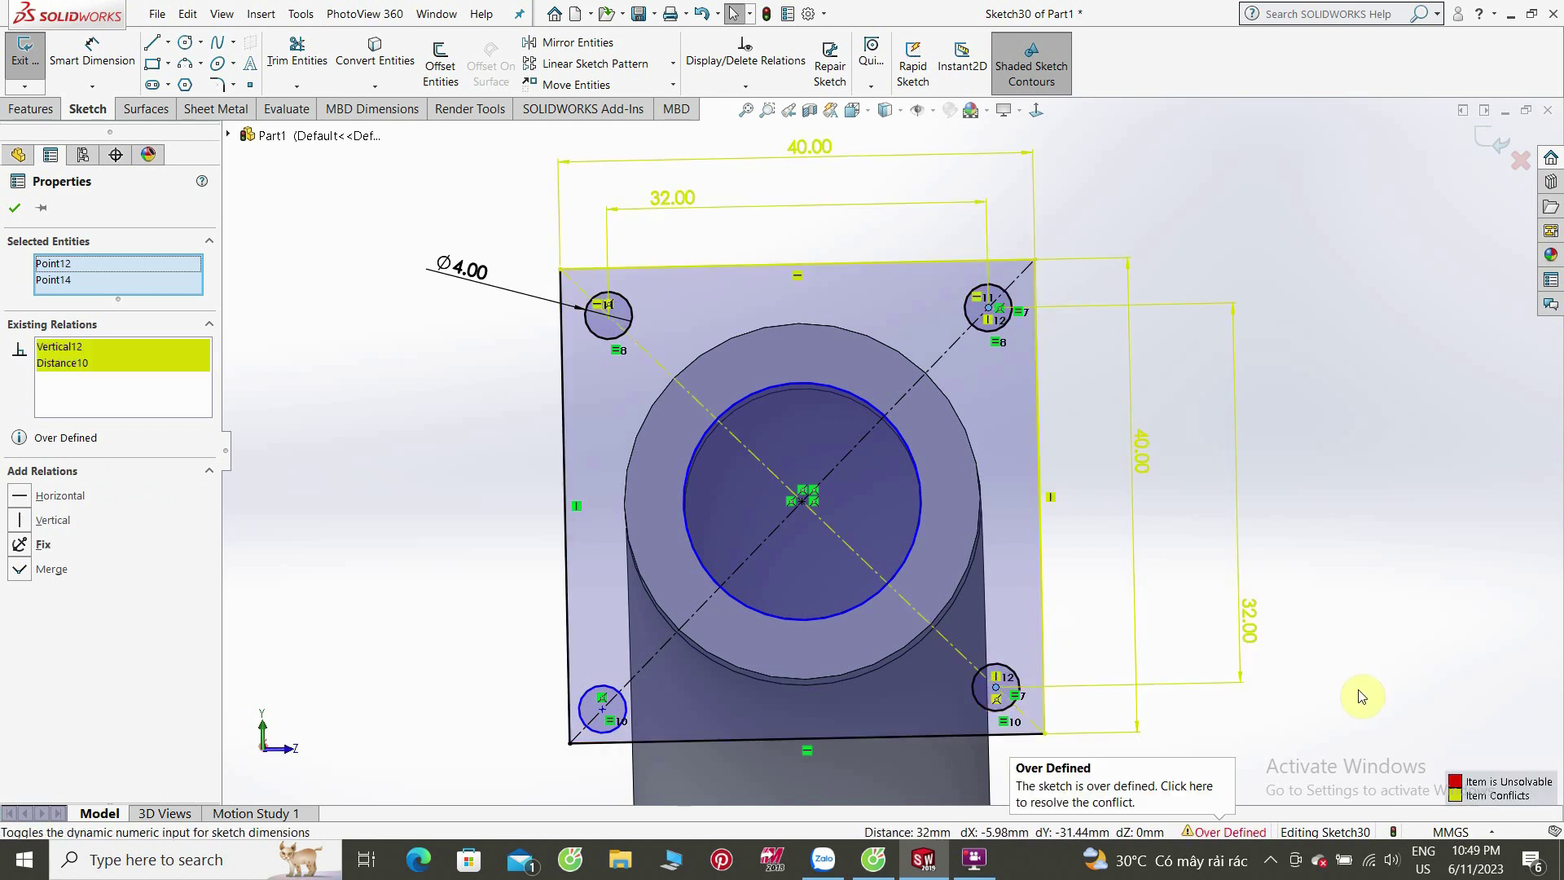
{"action": "left_click", "coordinate": [1356, 693]}
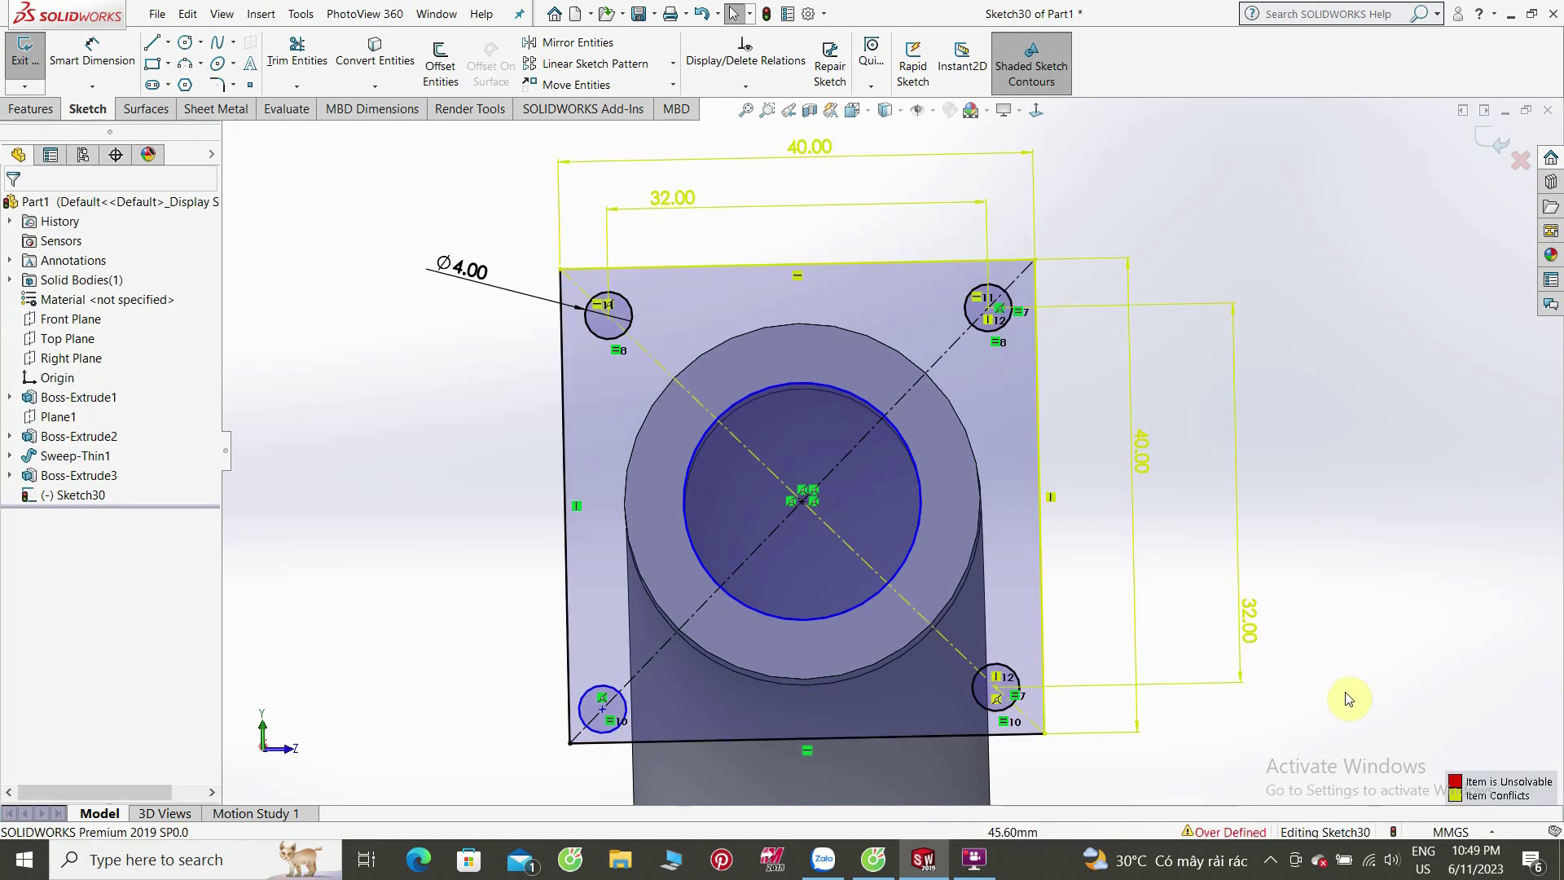
{"action": "left_click", "coordinate": [999, 680]}
{"action": "key", "text": "Delete"}
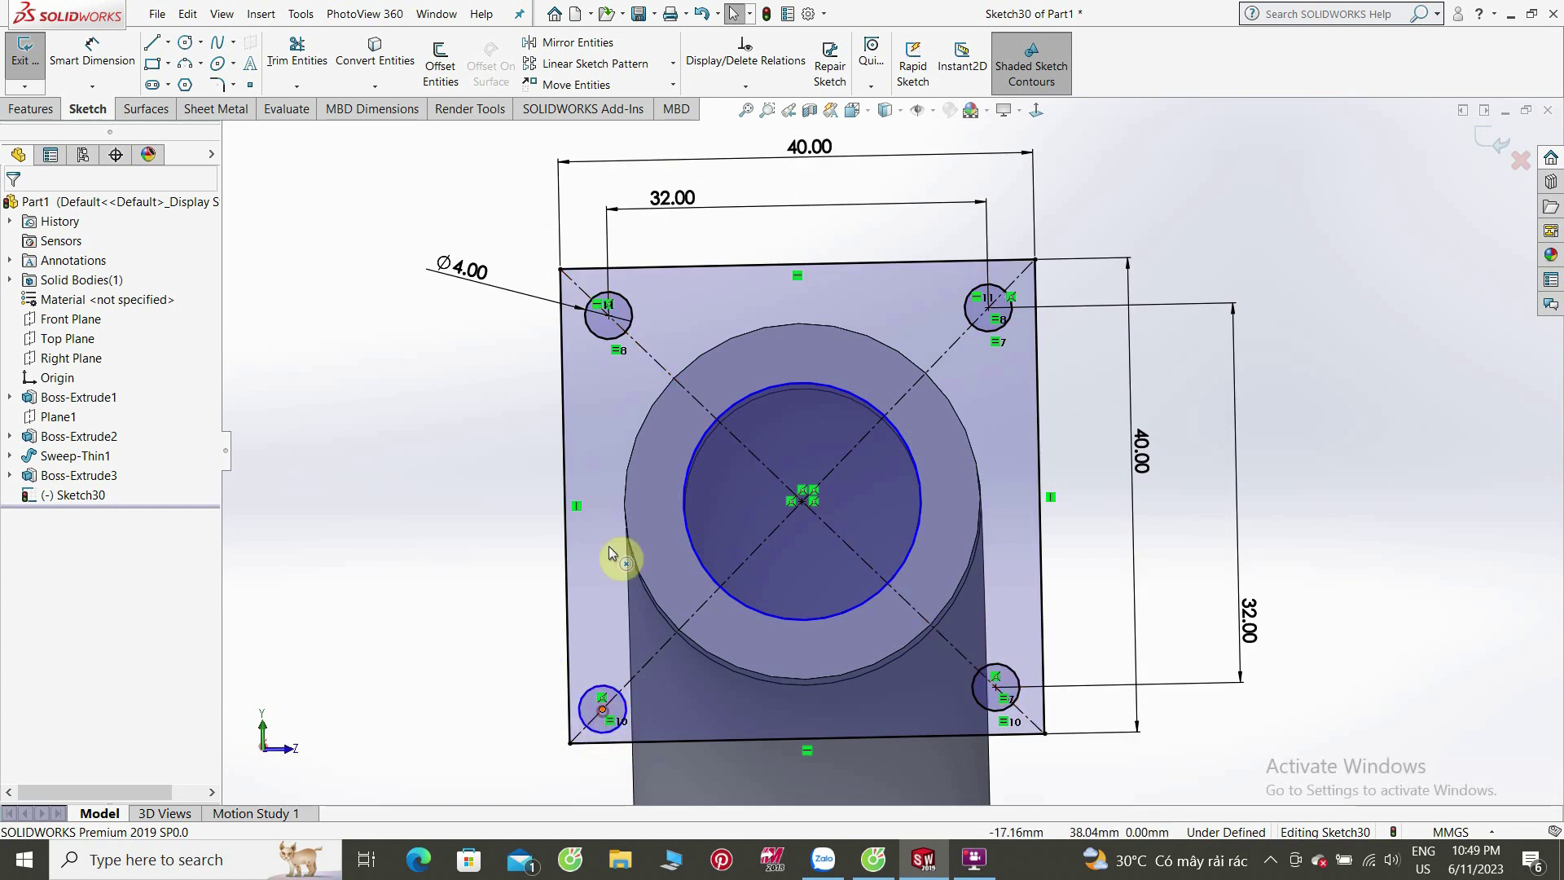
Step: Align the left-side hole centres vertically and undo a conflicting horizontal relation on the lower holes
{"action": "left_click", "coordinate": [608, 316], "text": "ctrl"}
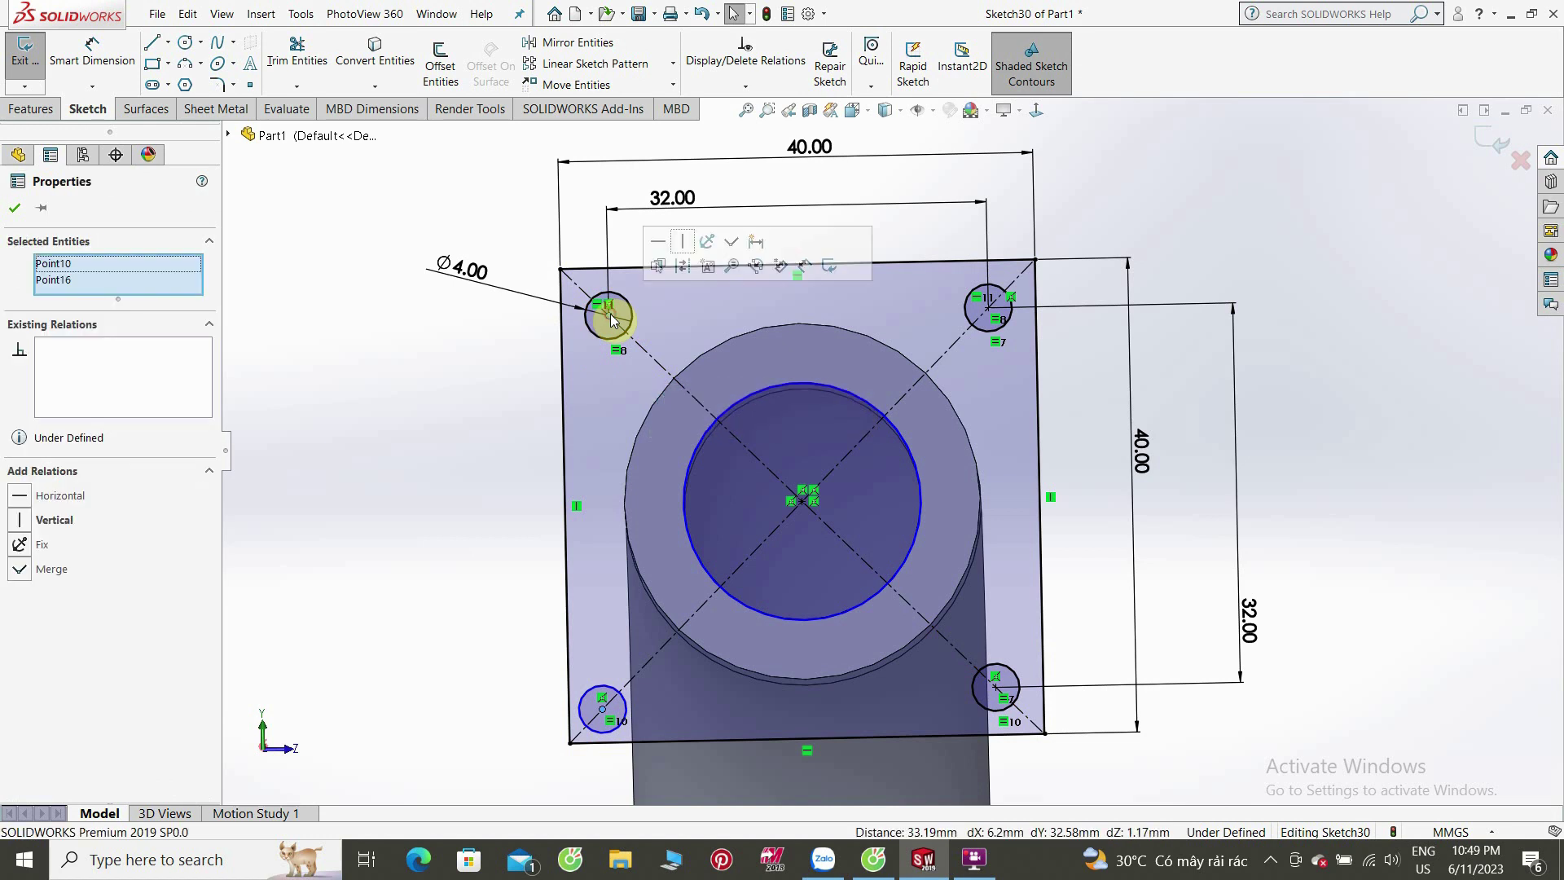
{"action": "left_click", "coordinate": [682, 242]}
{"action": "left_click", "coordinate": [419, 632]}
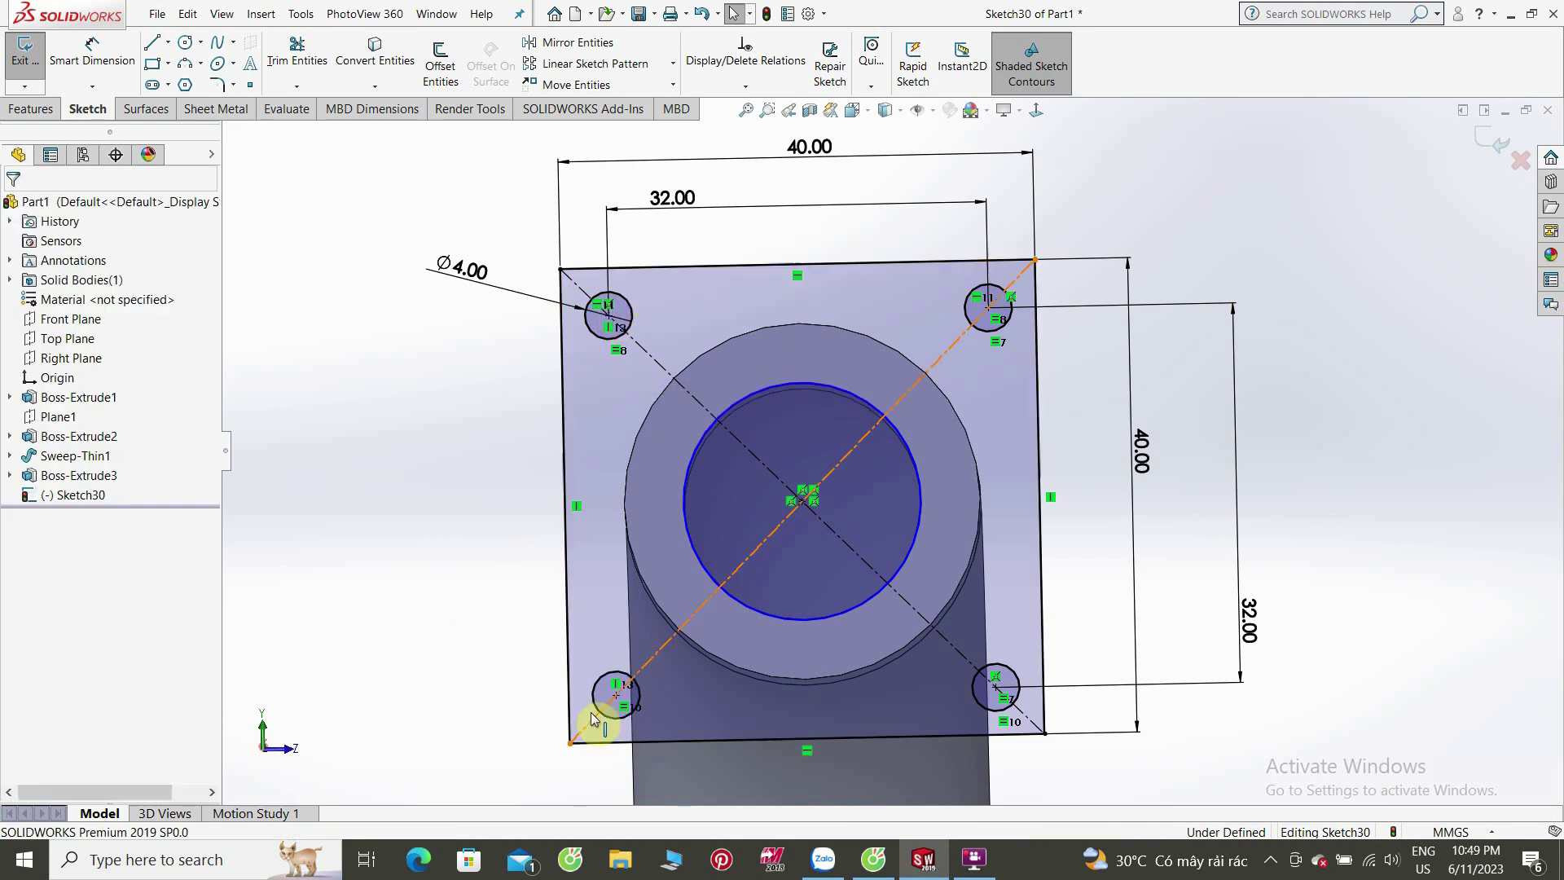
{"action": "left_click", "coordinate": [969, 686]}
{"action": "left_click", "coordinate": [995, 693], "text": "ctrl"}
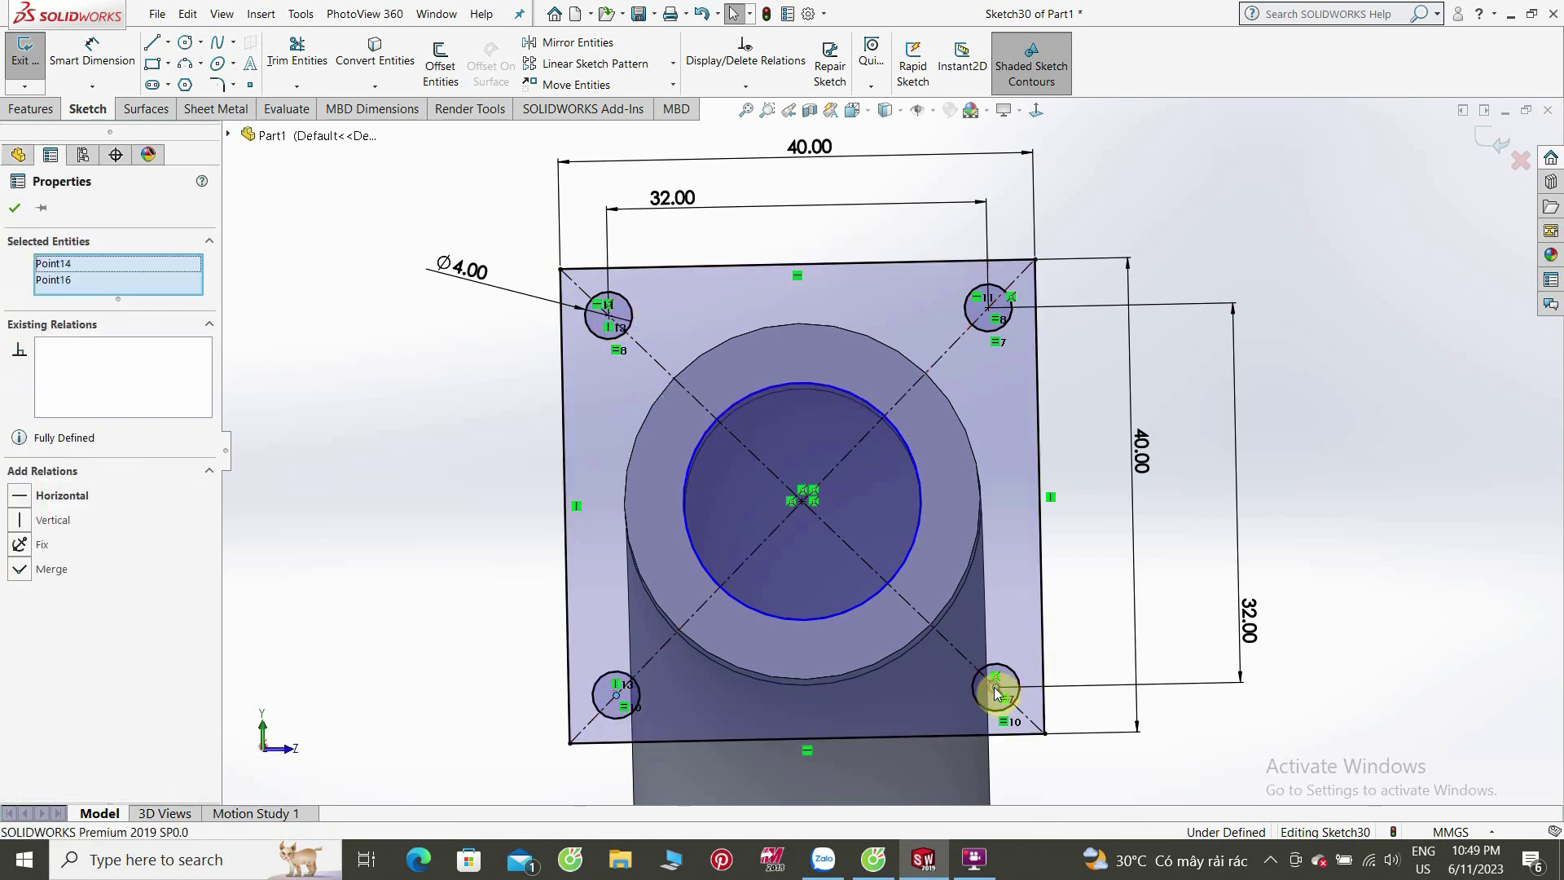
{"action": "left_click", "coordinate": [1048, 617]}
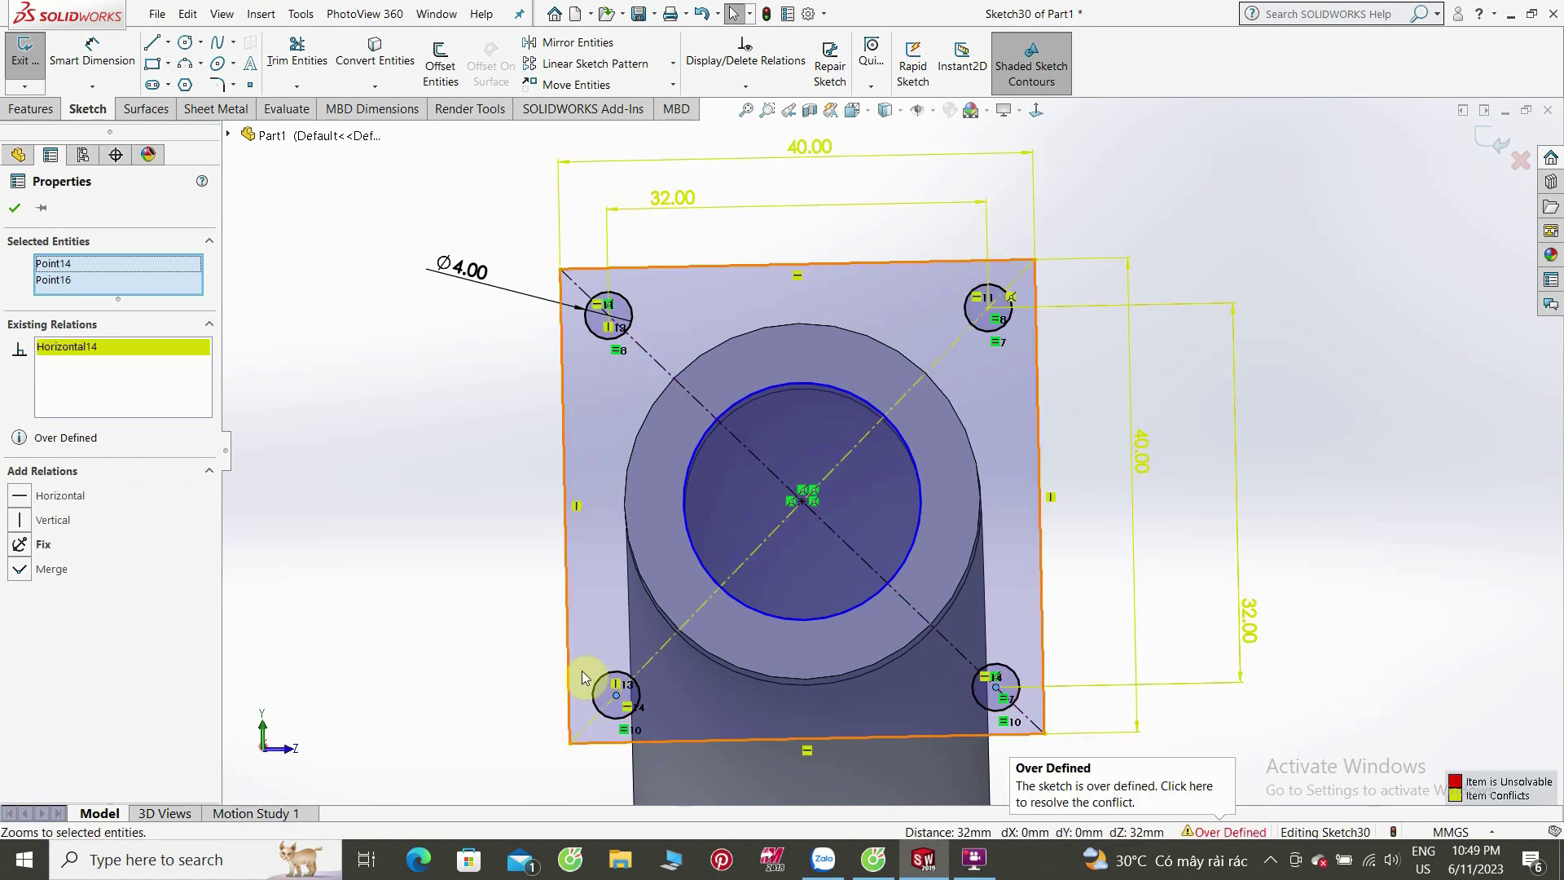
{"action": "key", "text": "ctrl+z"}
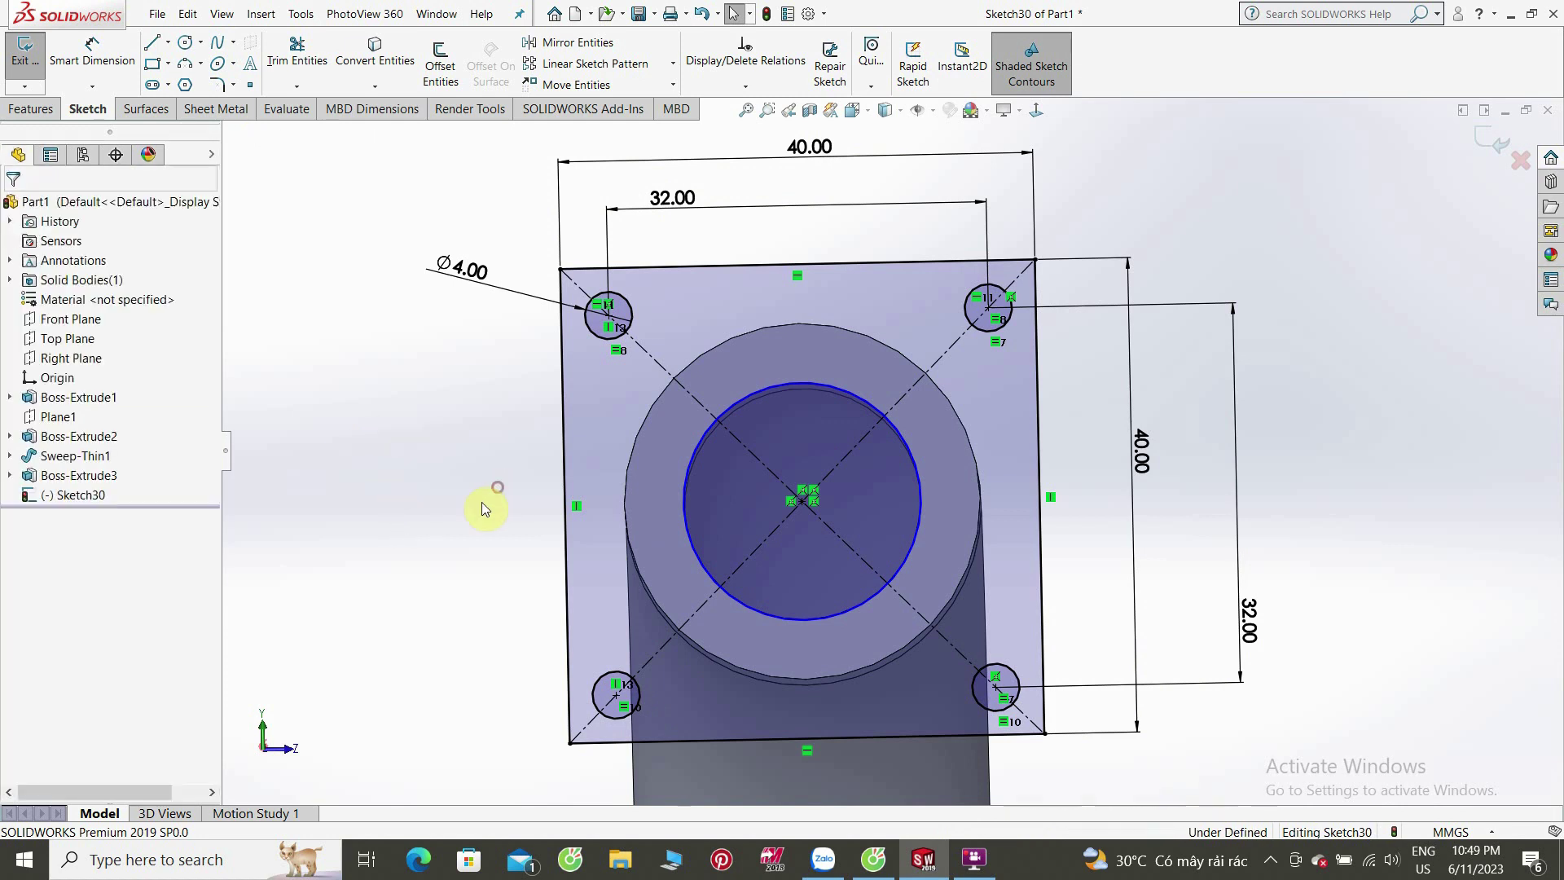
{"action": "scroll", "coordinate": [456, 523], "scroll_direction": "up", "scroll_amount": 1}
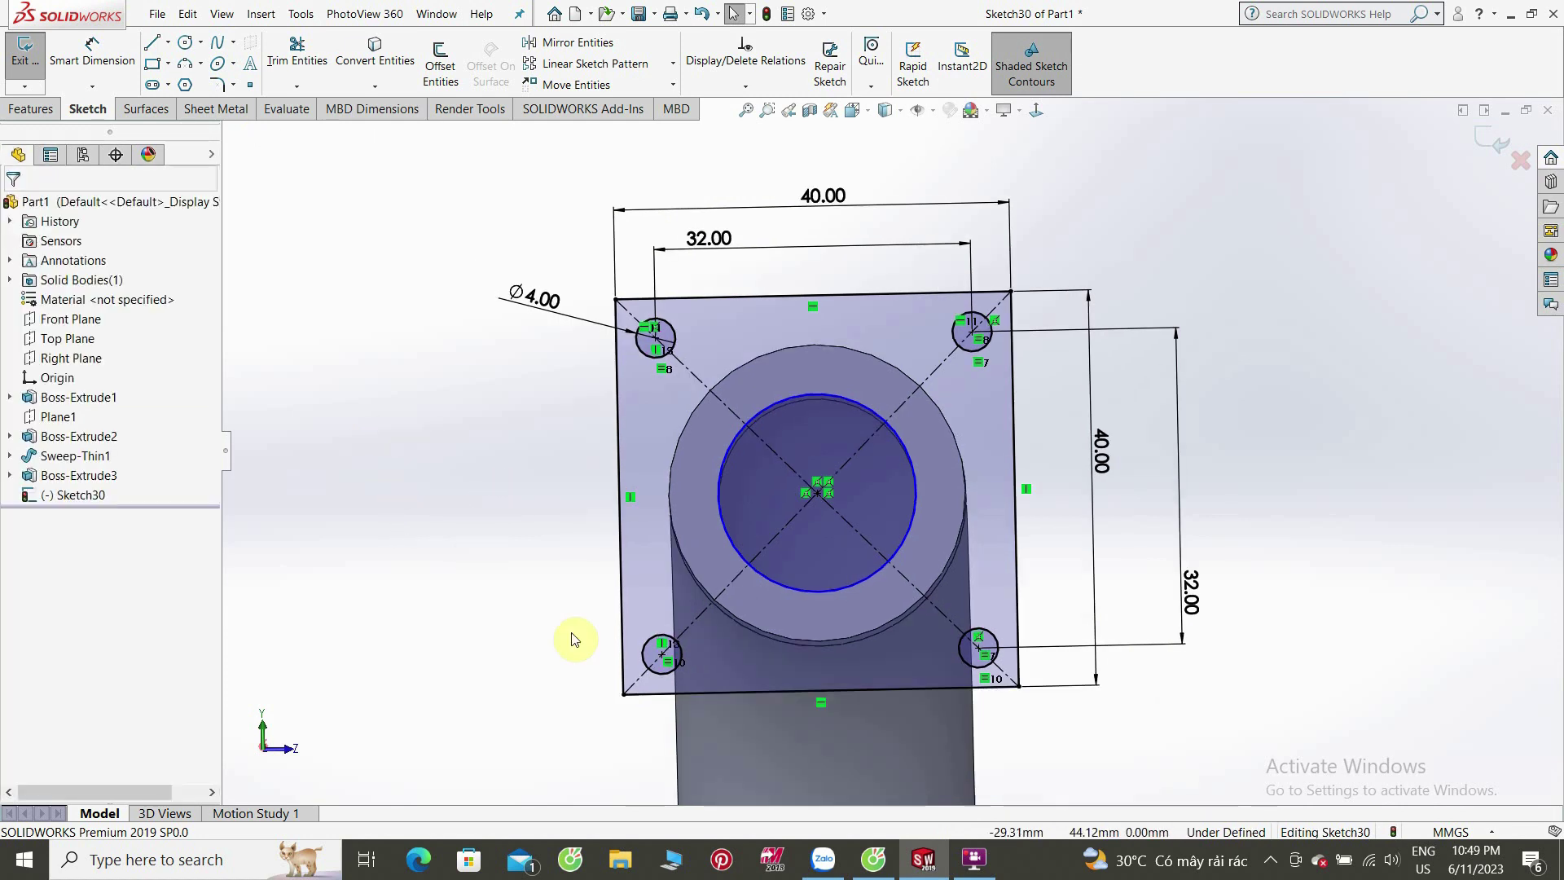
{"action": "left_click", "coordinate": [96, 63]}
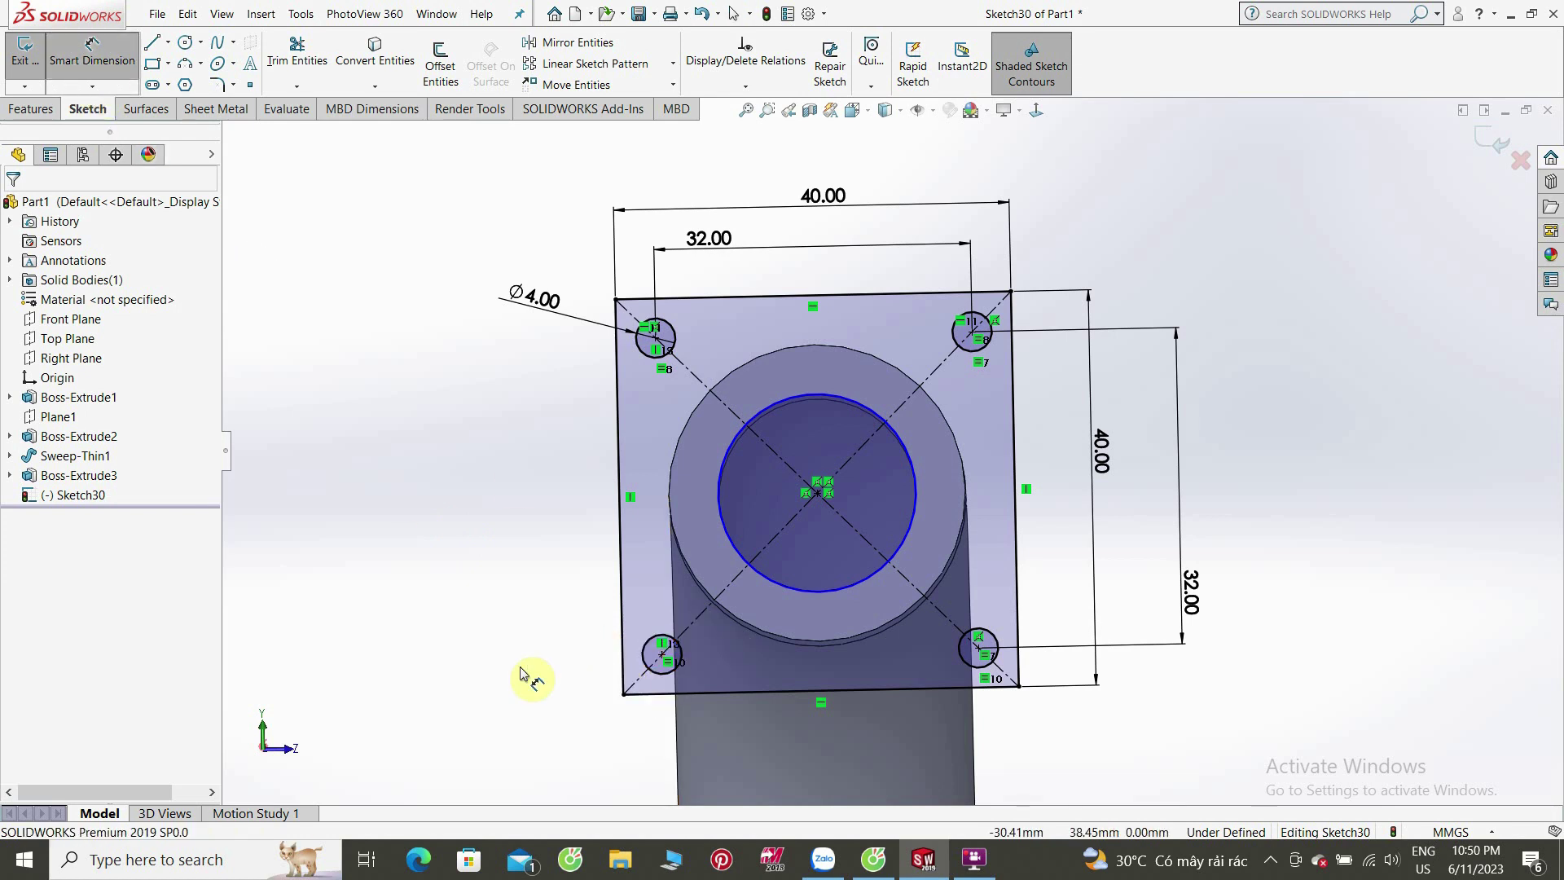
{"action": "left_click", "coordinate": [92, 55]}
{"action": "left_click", "coordinate": [553, 558]}
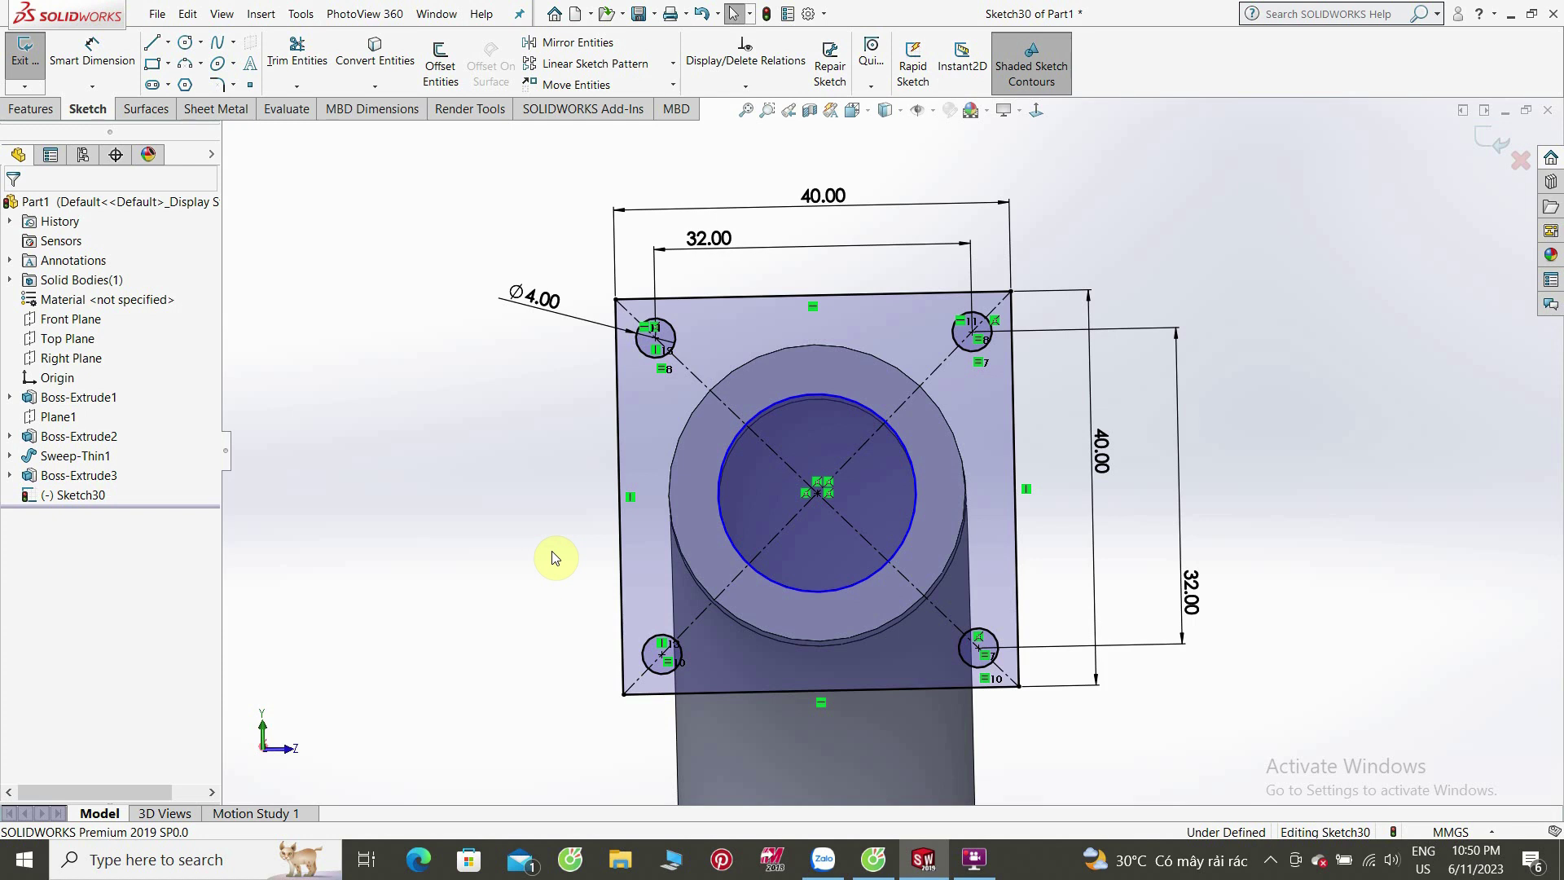
Step: Apply 4 mm sketch fillets to all four corners of the 40 × 40 square
{"action": "left_click", "coordinate": [216, 85]}
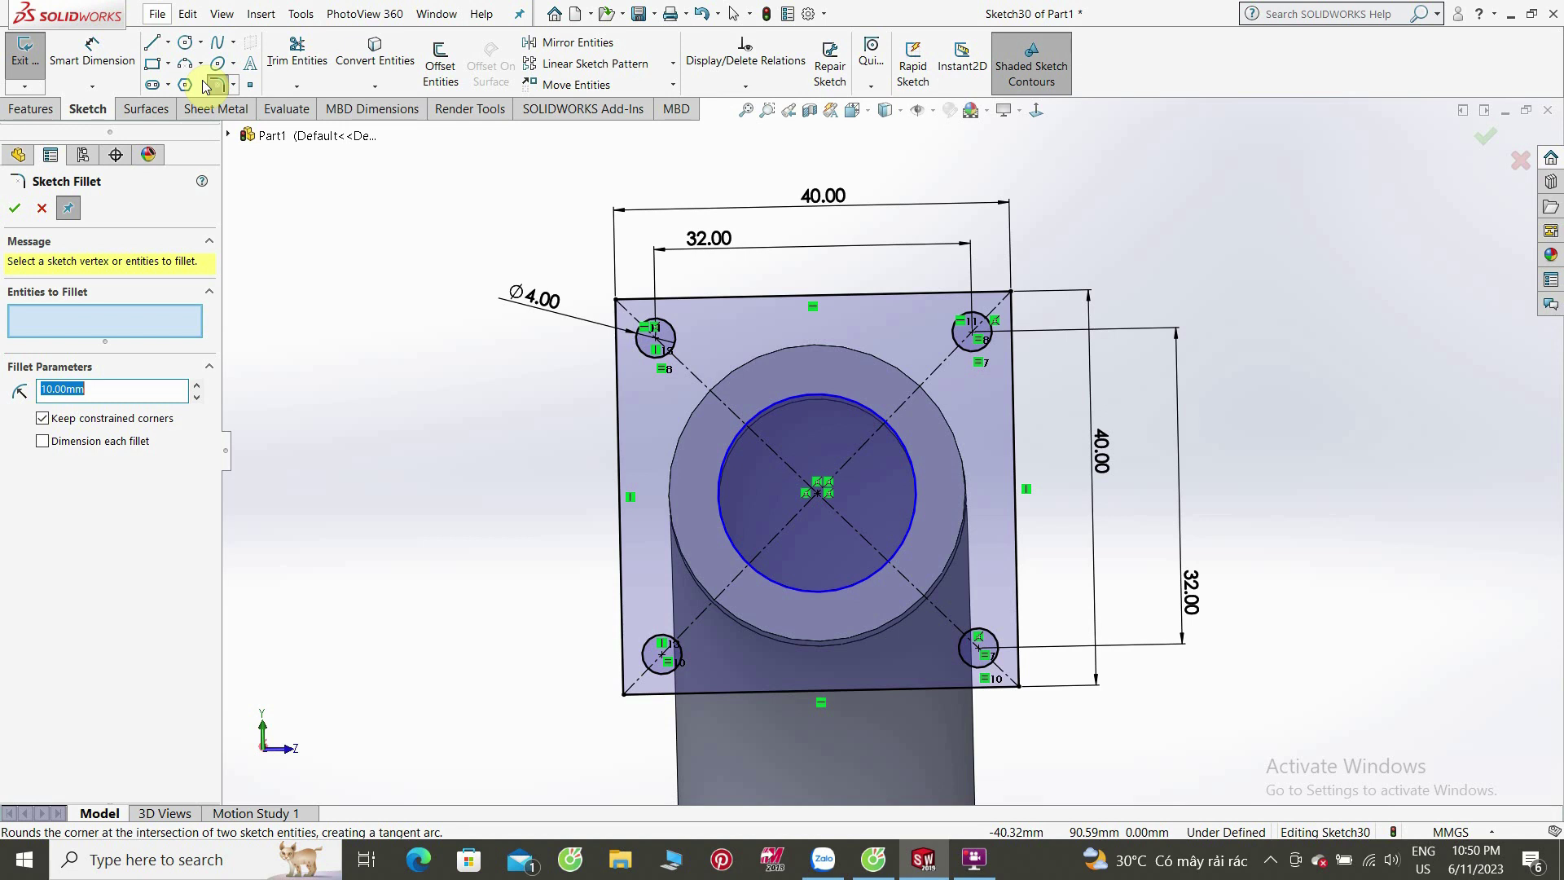
{"action": "type", "text": "4"}
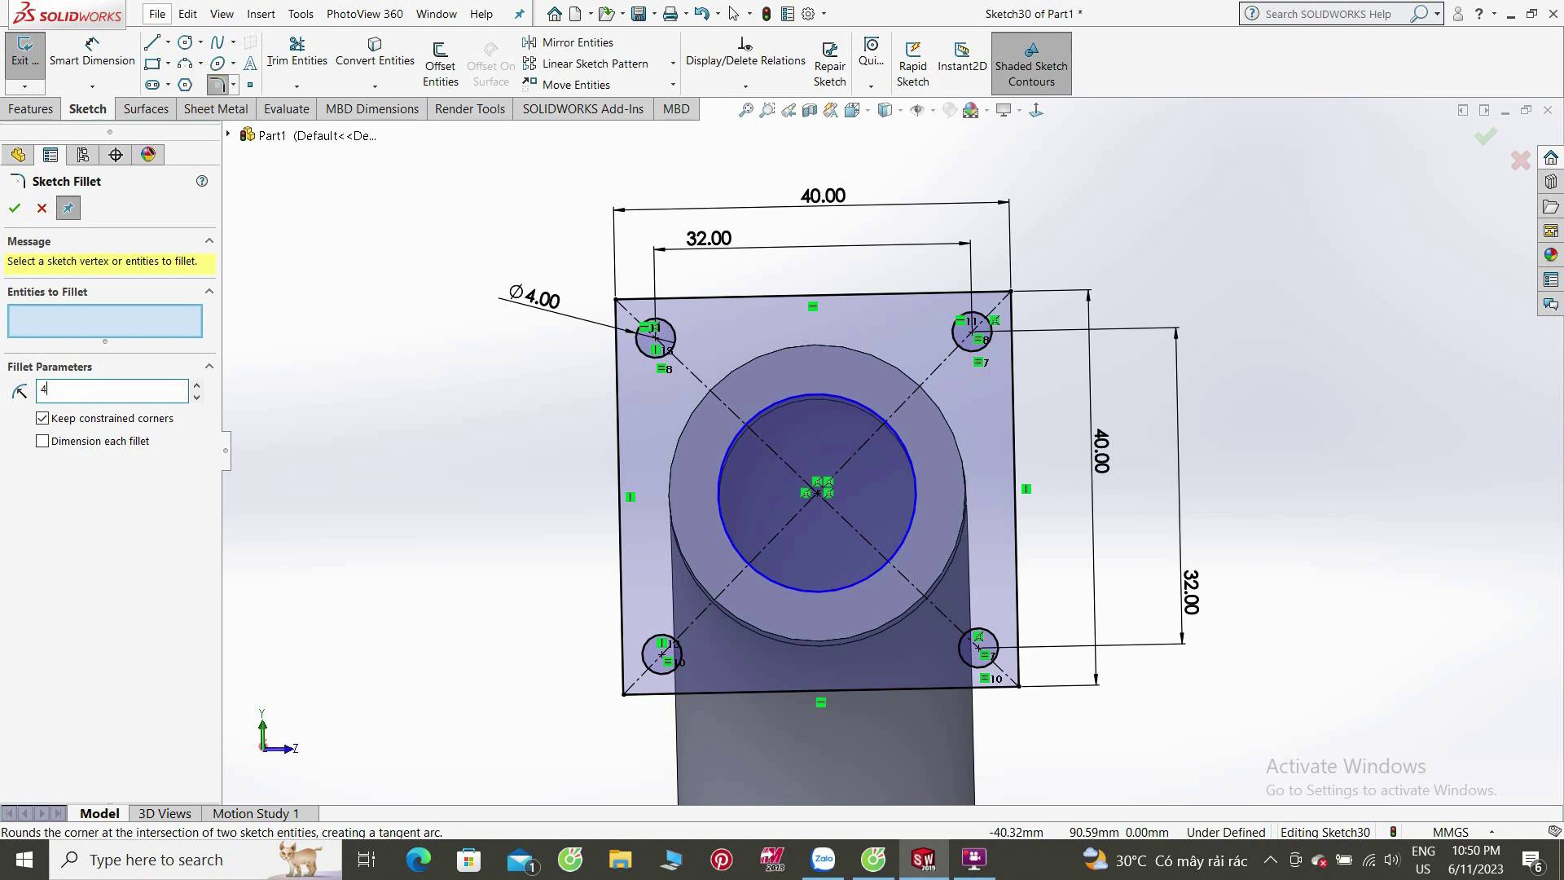
{"action": "left_click", "coordinate": [617, 302]}
{"action": "left_click", "coordinate": [1013, 293]}
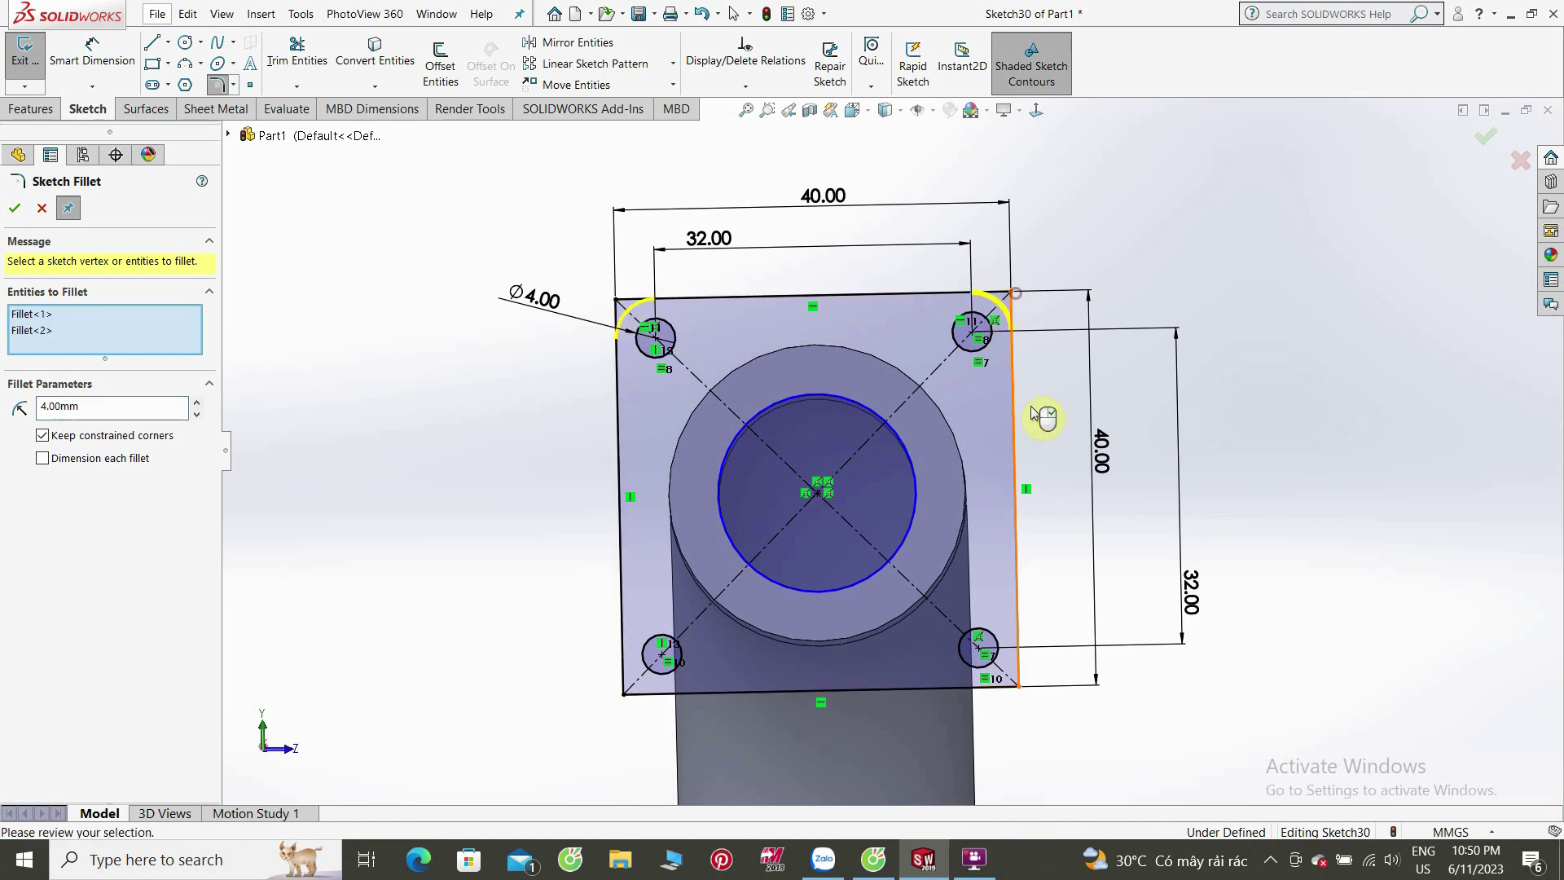
{"action": "left_click", "coordinate": [1022, 690]}
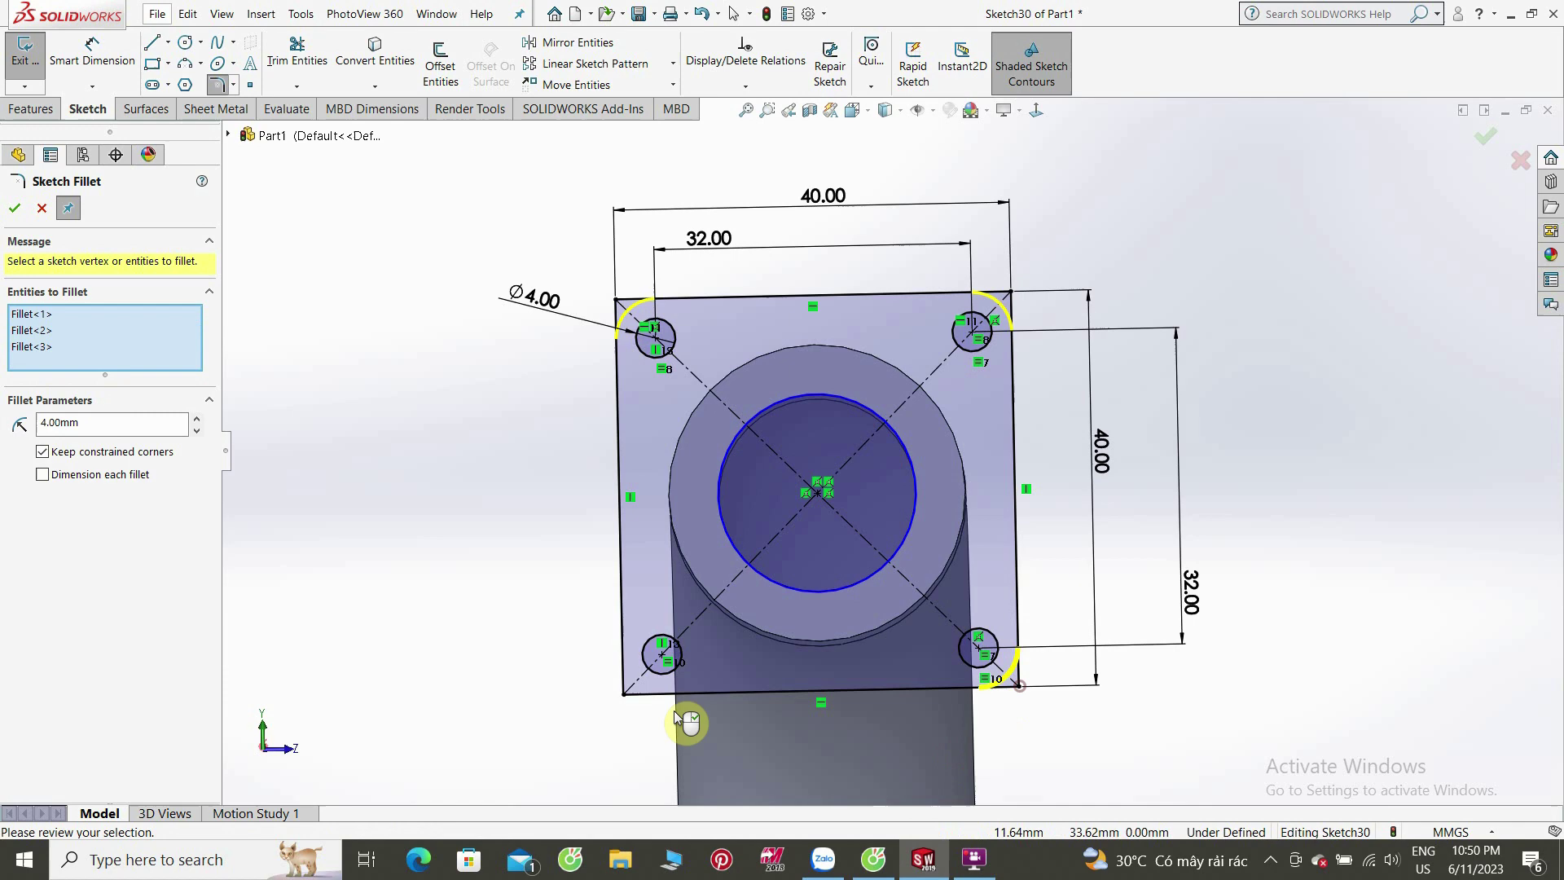
{"action": "left_click", "coordinate": [624, 694]}
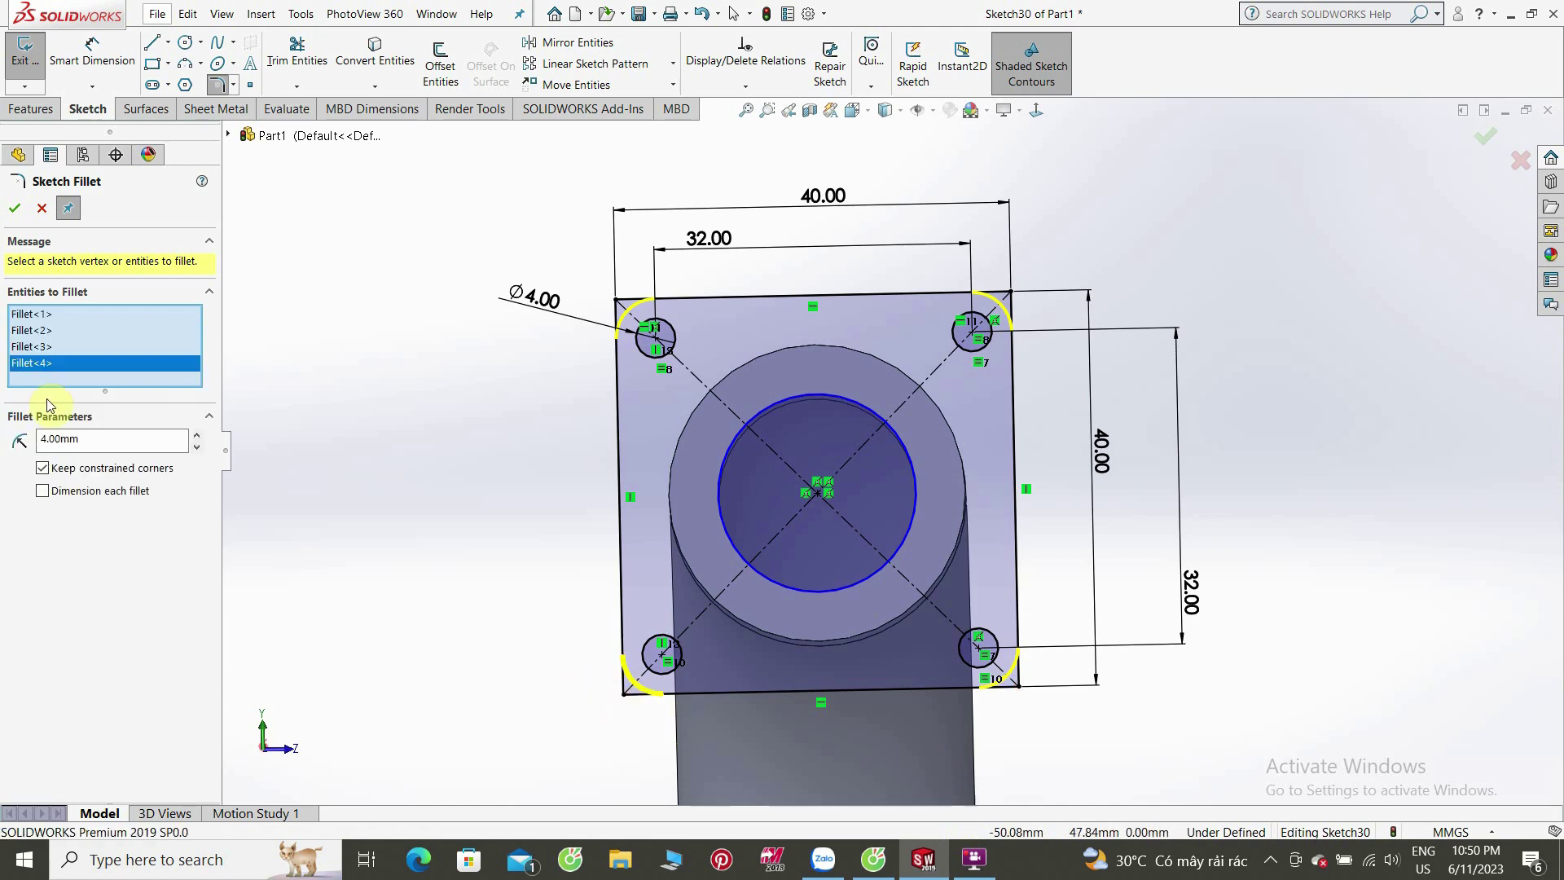
{"action": "left_click", "coordinate": [20, 212]}
{"action": "mouse_move", "coordinate": [482, 541]}
{"action": "middle_mouse_down"}
{"action": "mouse_move", "coordinate": [475, 475]}
{"action": "mouse_move", "coordinate": [465, 530]}
{"action": "mouse_move", "coordinate": [484, 568]}
{"action": "middle_mouse_up"}
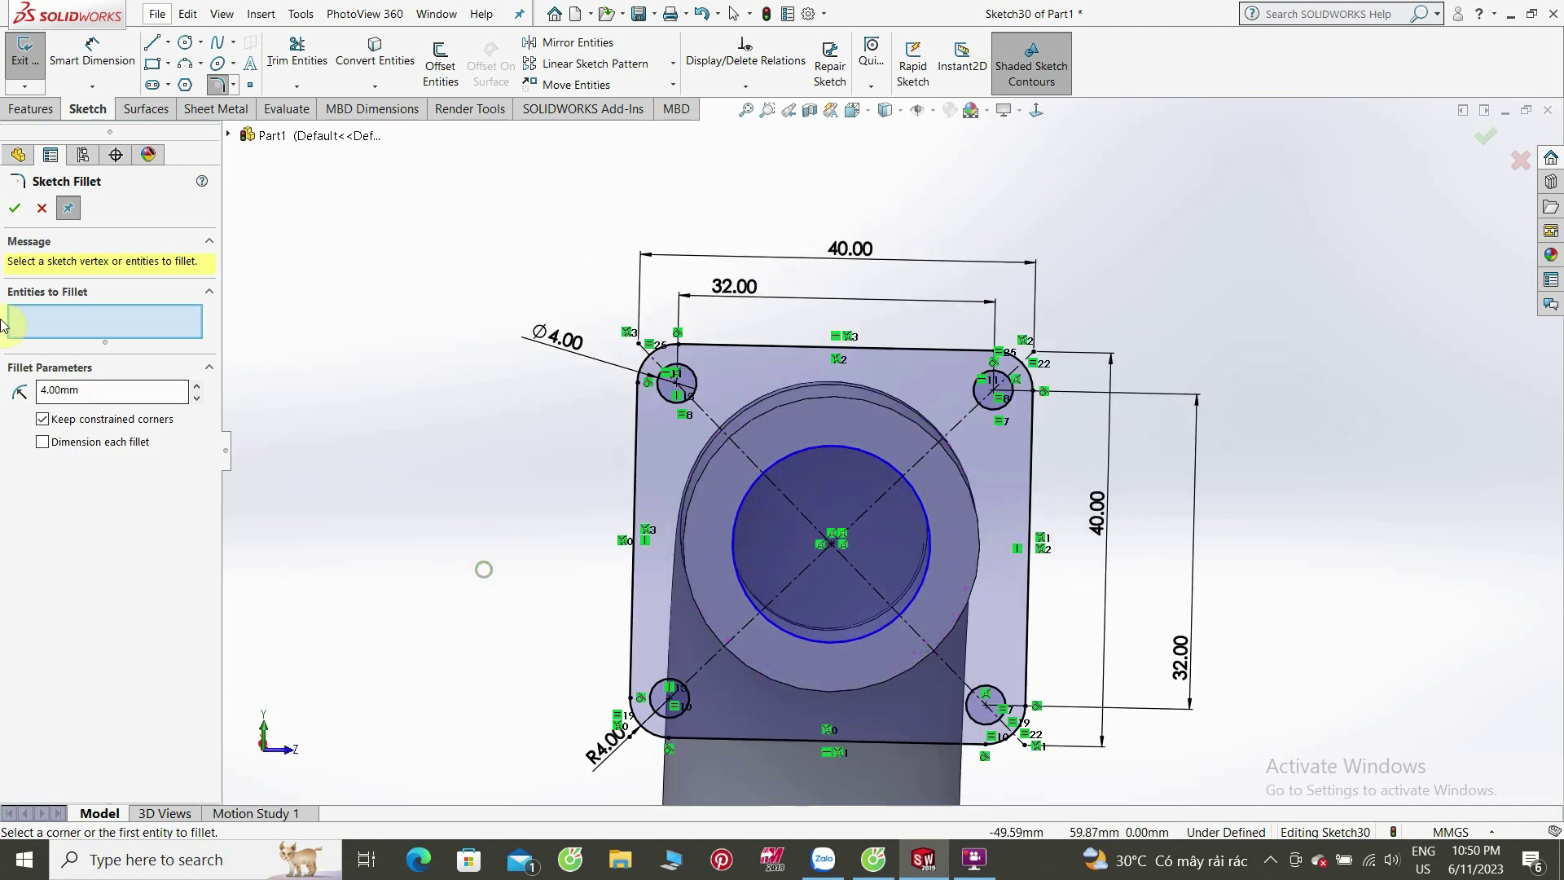
{"action": "left_click", "coordinate": [14, 210]}
{"action": "left_click", "coordinate": [32, 109]}
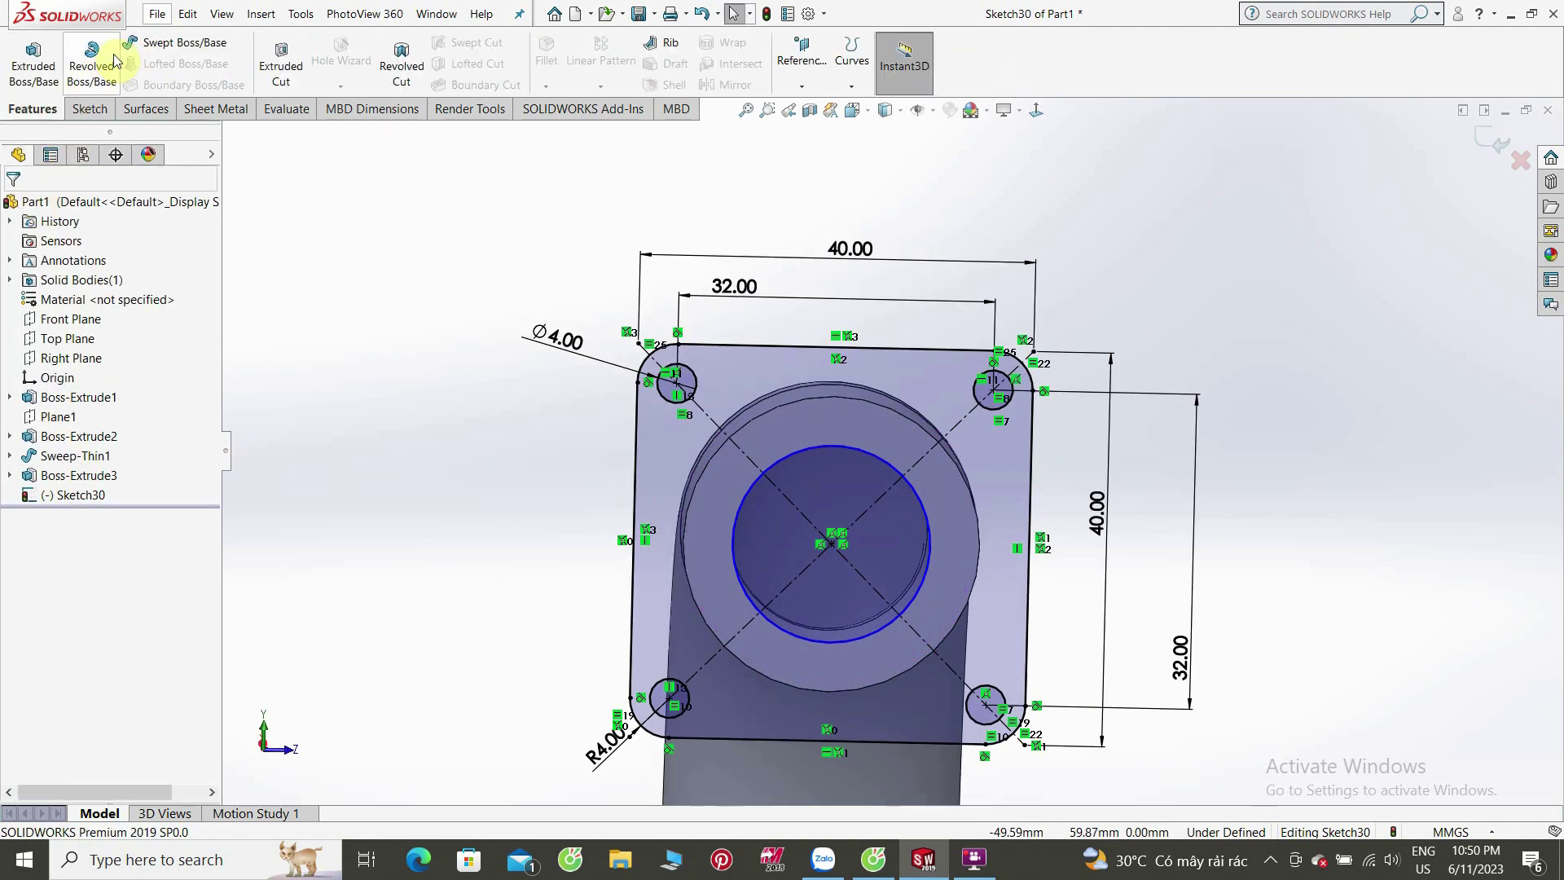
Step: Extrude the filleted square sketch 5 mm in the reversed direction as Boss-Extrude4
{"action": "left_click", "coordinate": [36, 65]}
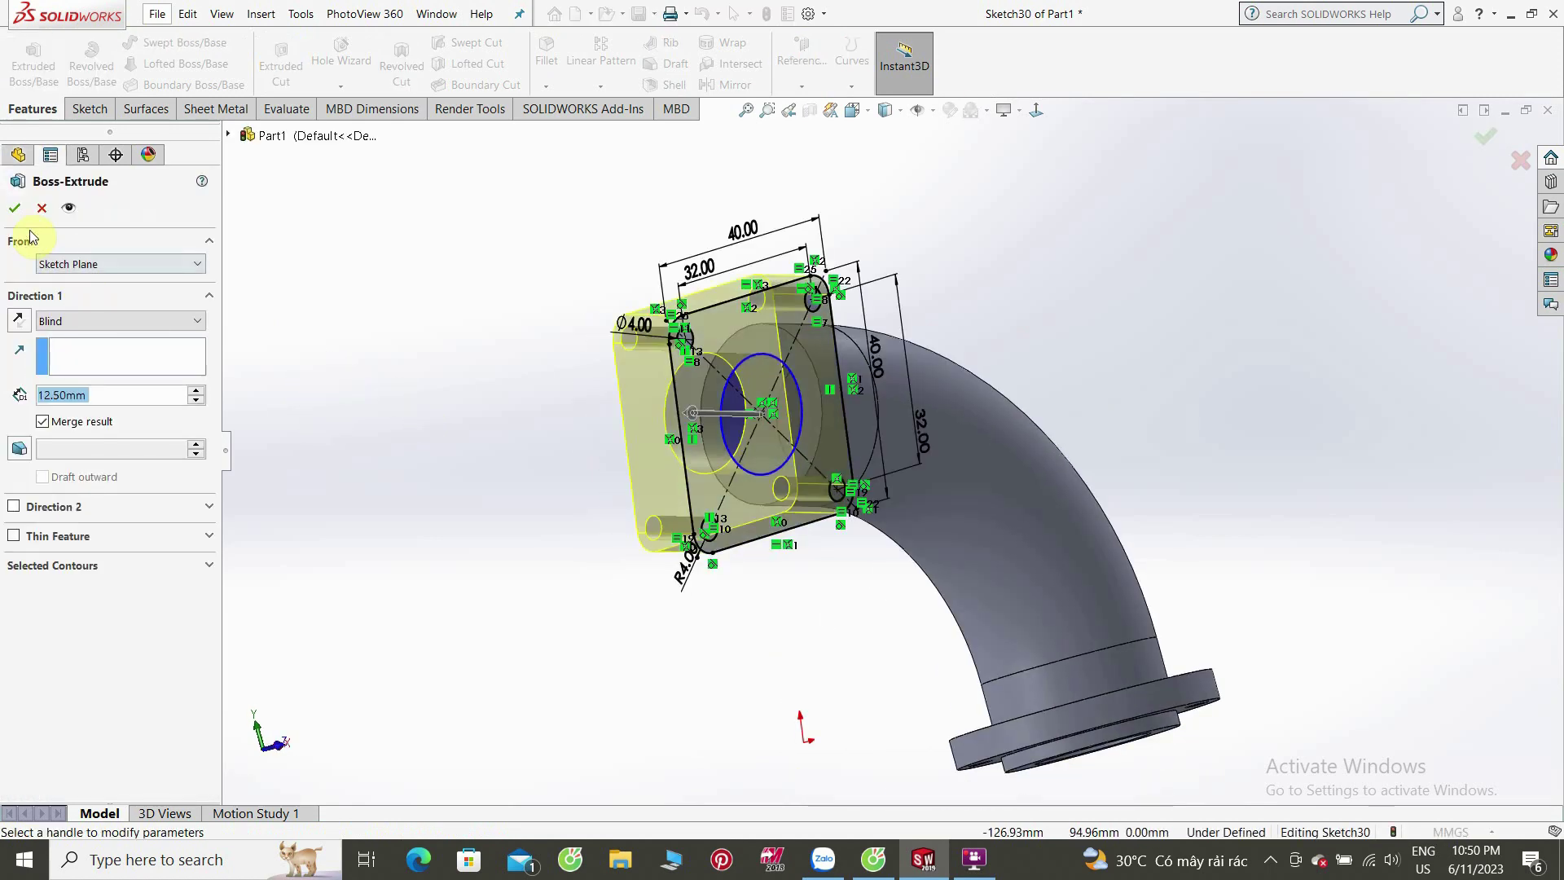
{"action": "left_click", "coordinate": [19, 323]}
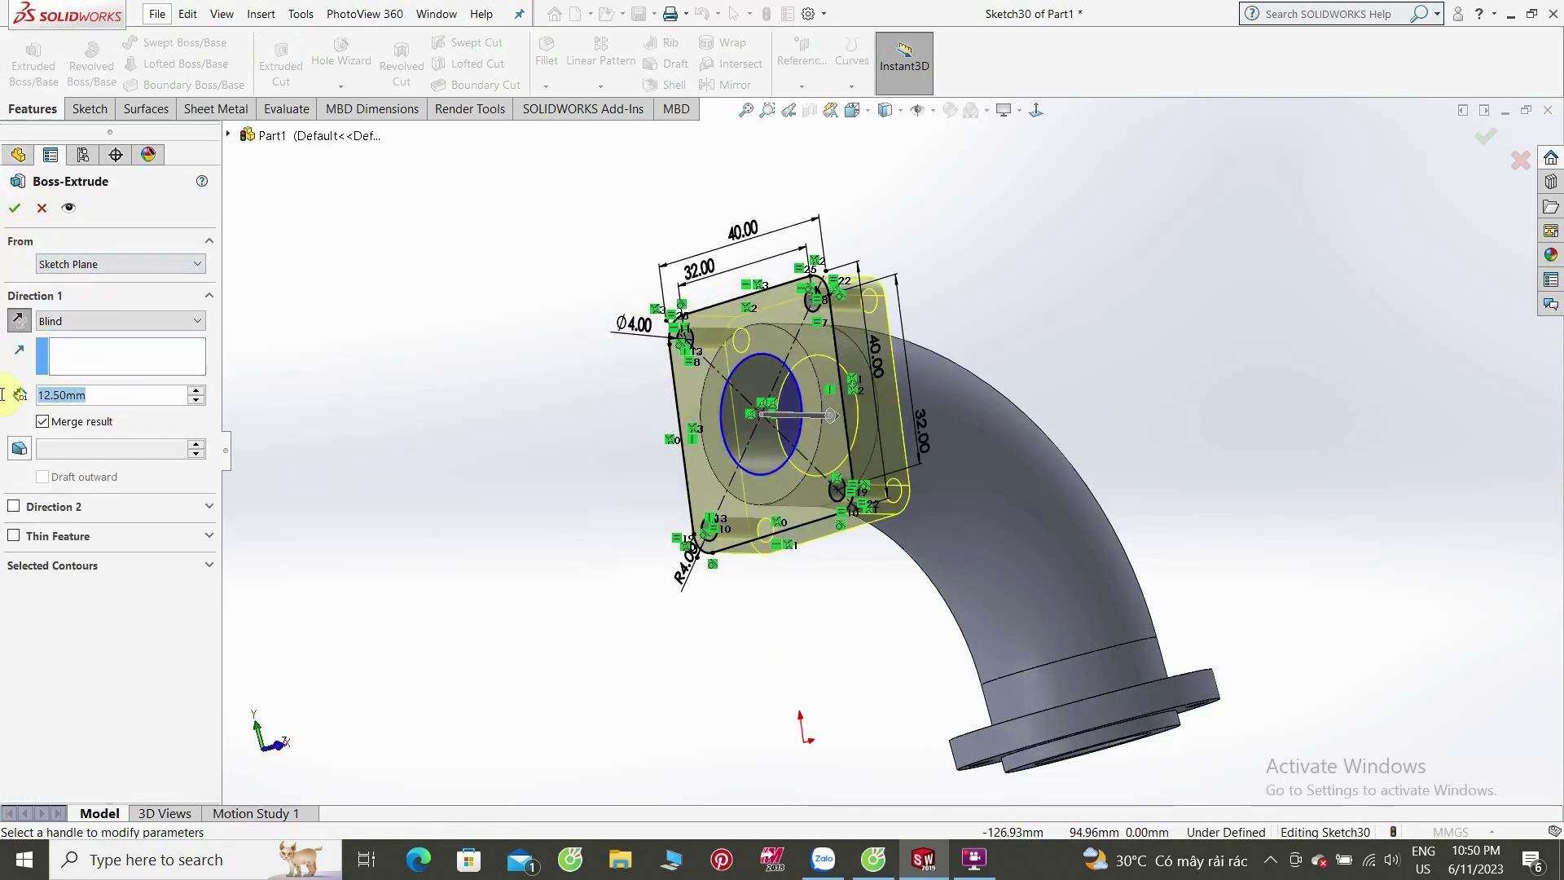
{"action": "type", "text": "5"}
{"action": "key", "text": "Return"}
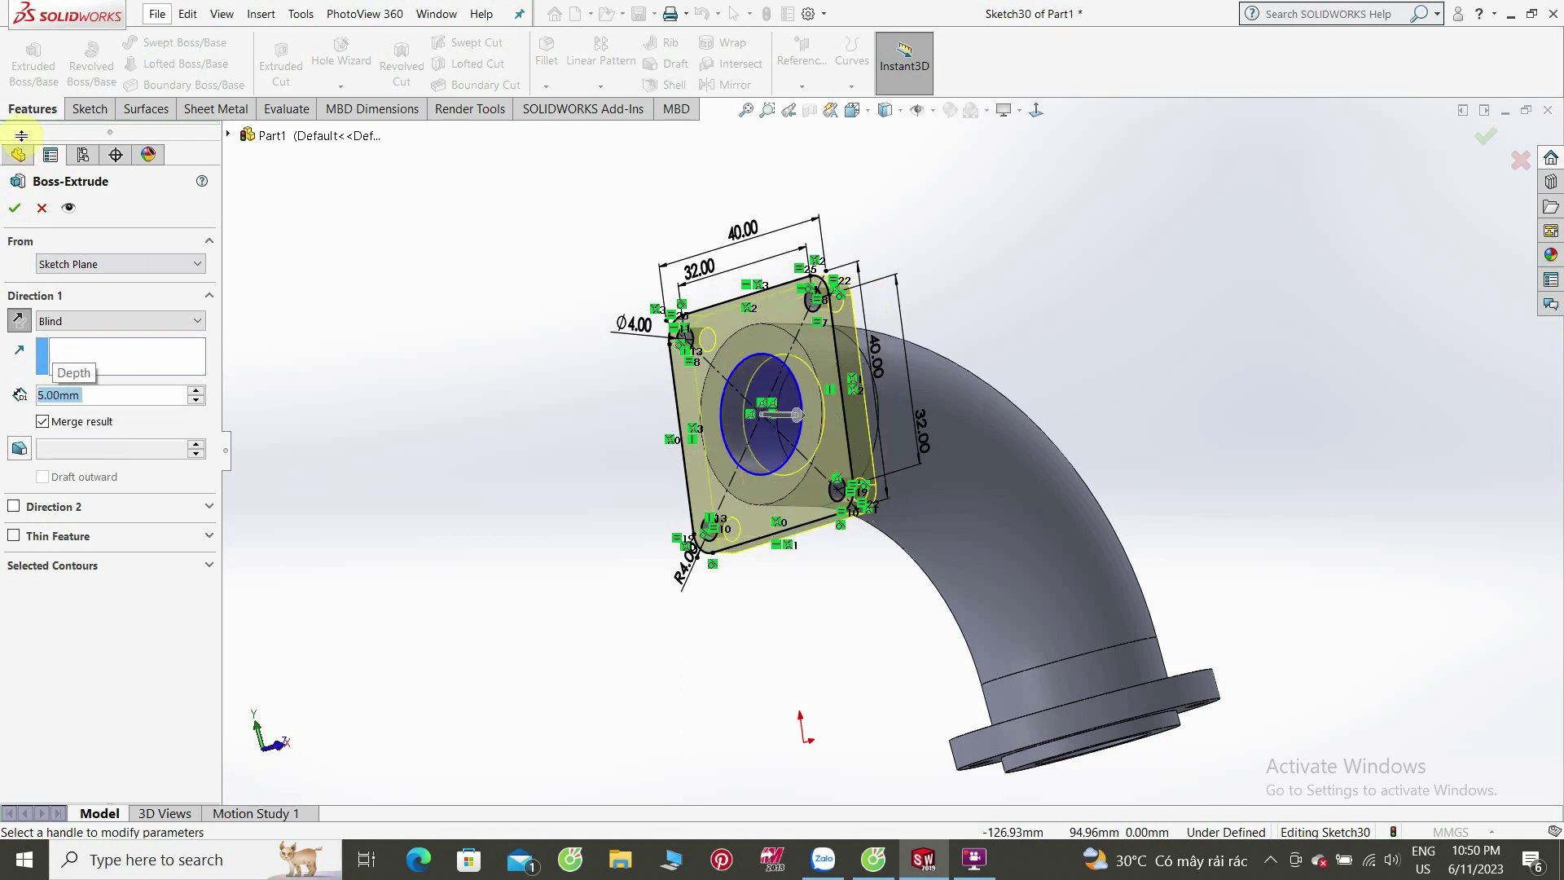
{"action": "left_click", "coordinate": [15, 208]}
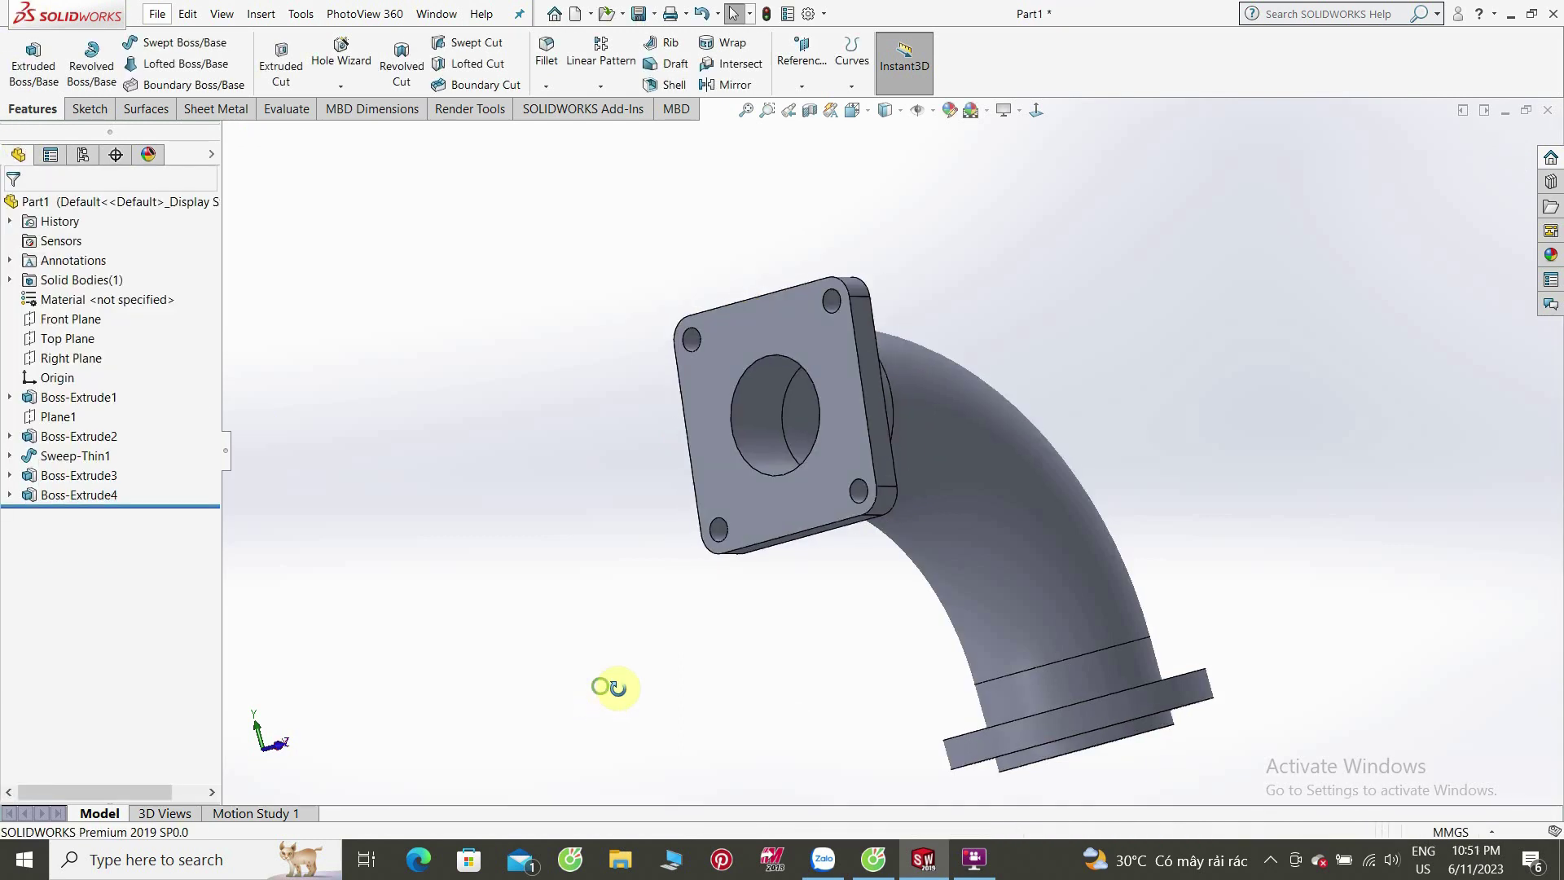
{"action": "mouse_move", "coordinate": [606, 687]}
{"action": "middle_mouse_down"}
{"action": "mouse_move", "coordinate": [733, 663]}
{"action": "mouse_move", "coordinate": [691, 570]}
{"action": "mouse_move", "coordinate": [544, 686]}
{"action": "mouse_move", "coordinate": [524, 667]}
{"action": "mouse_move", "coordinate": [663, 499]}
{"action": "mouse_move", "coordinate": [625, 668]}
{"action": "middle_mouse_up"}
Step: Select Boss-Extrude2, the round flange, and open its Sketch3 for editing
{"action": "left_click", "coordinate": [78, 404]}
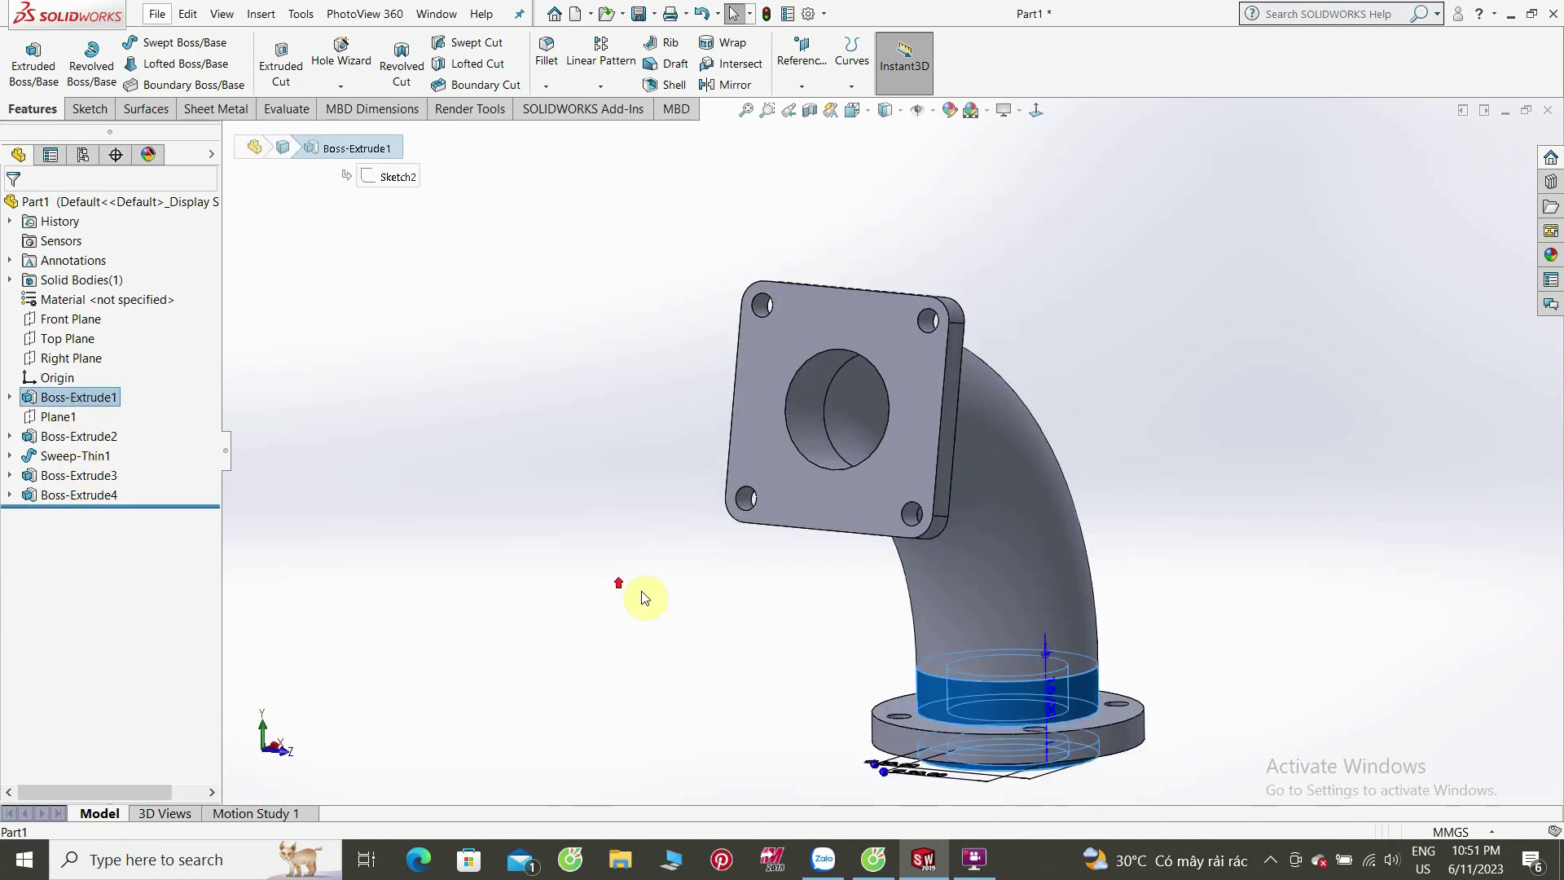
{"action": "scroll", "coordinate": [652, 595], "scroll_direction": "up", "scroll_amount": 3}
{"action": "scroll", "coordinate": [957, 566], "scroll_direction": "down", "scroll_amount": 6}
{"action": "left_click", "coordinate": [1124, 671]}
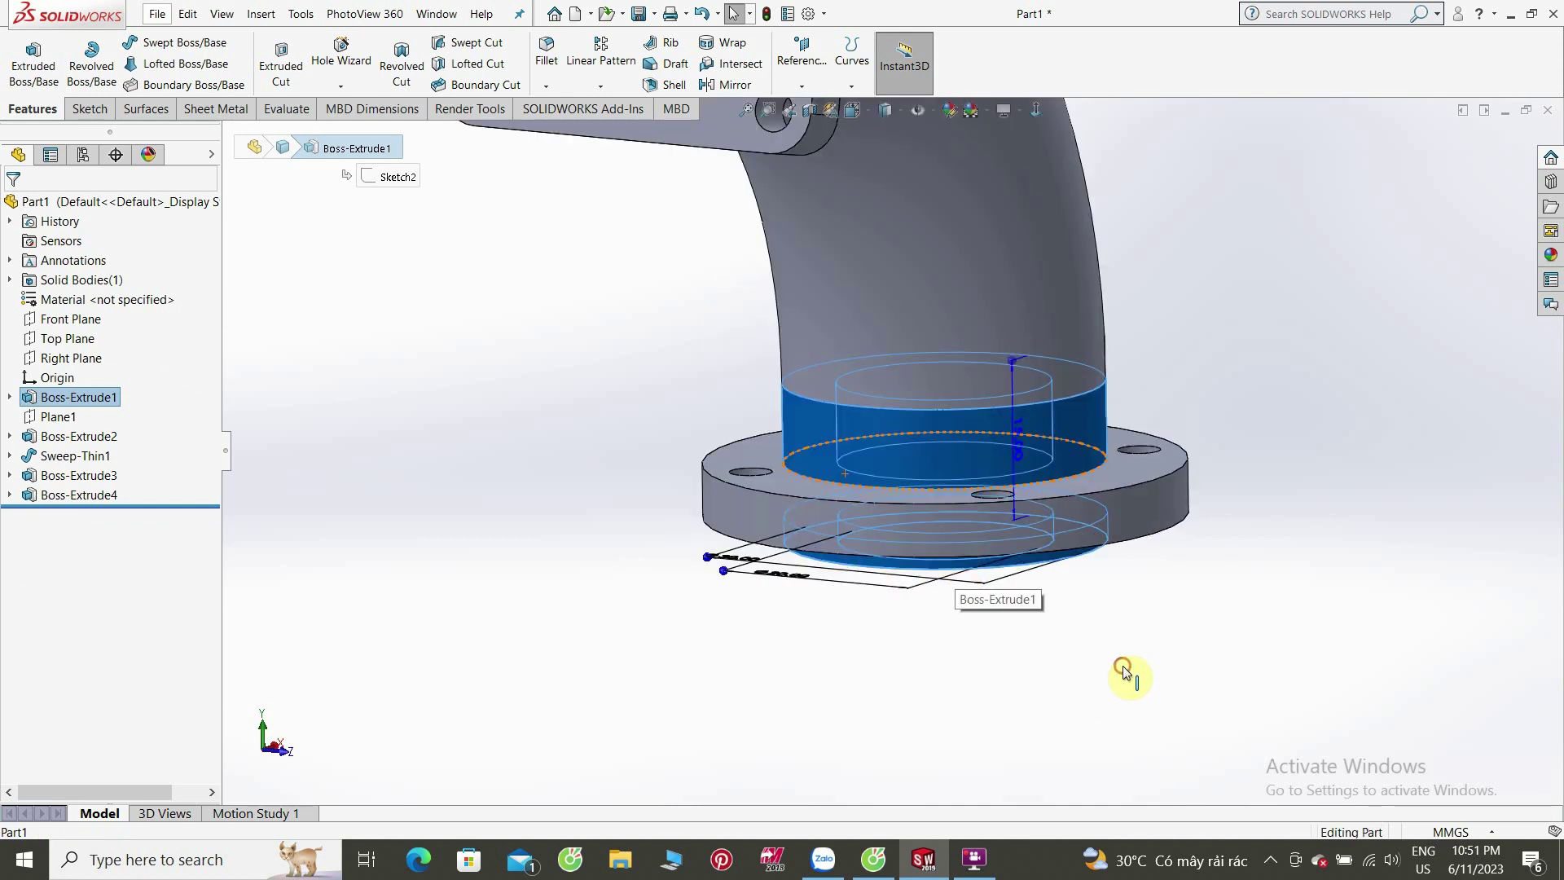
{"action": "left_click", "coordinate": [54, 439]}
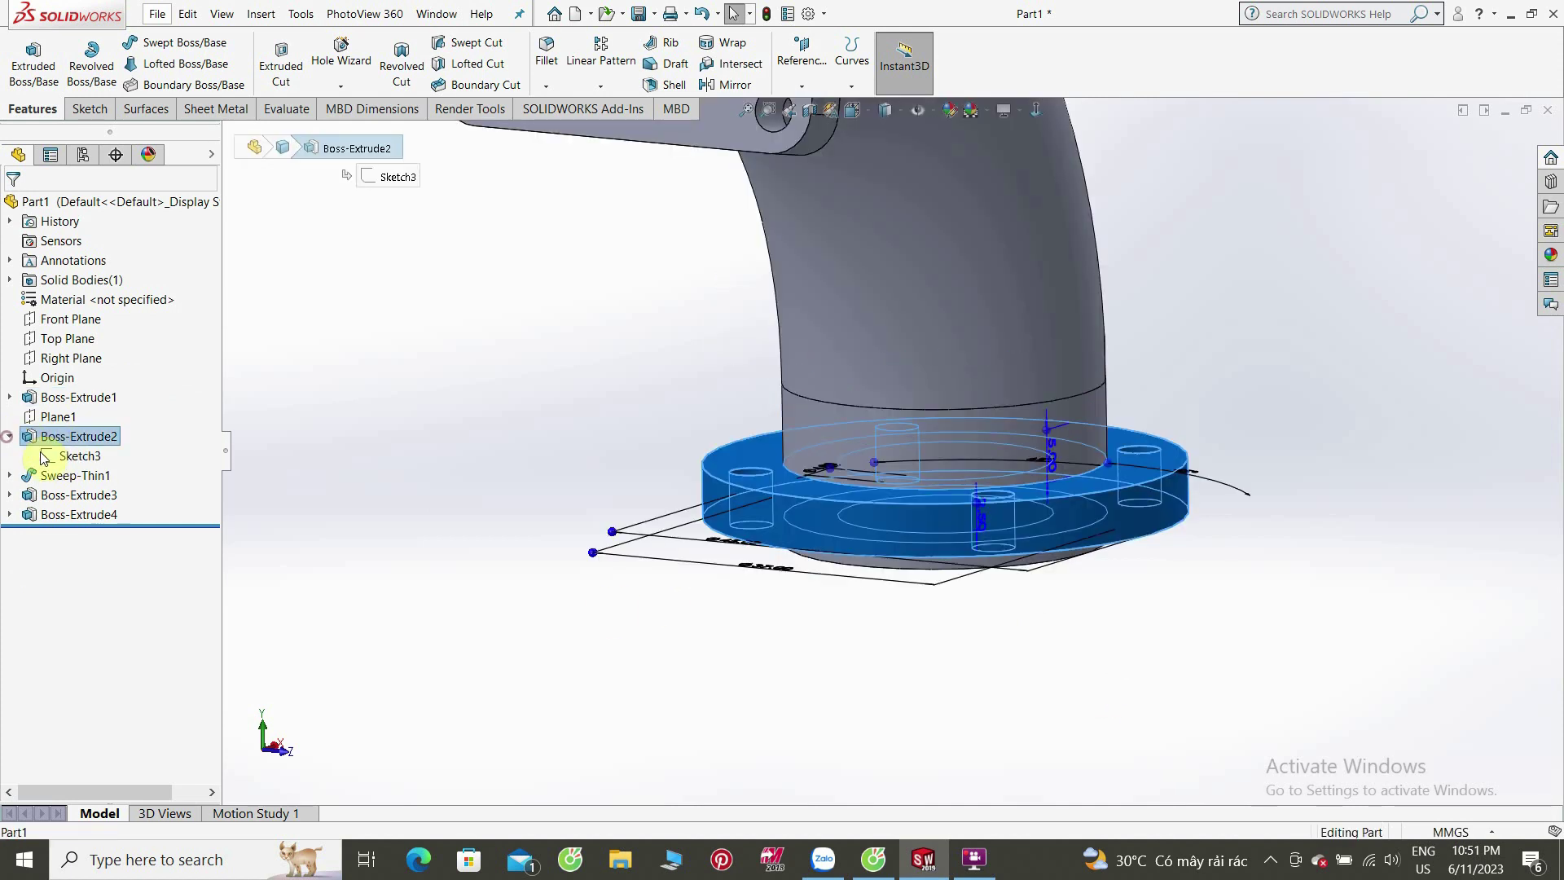
{"action": "left_click", "coordinate": [48, 457]}
{"action": "left_click", "coordinate": [54, 423]}
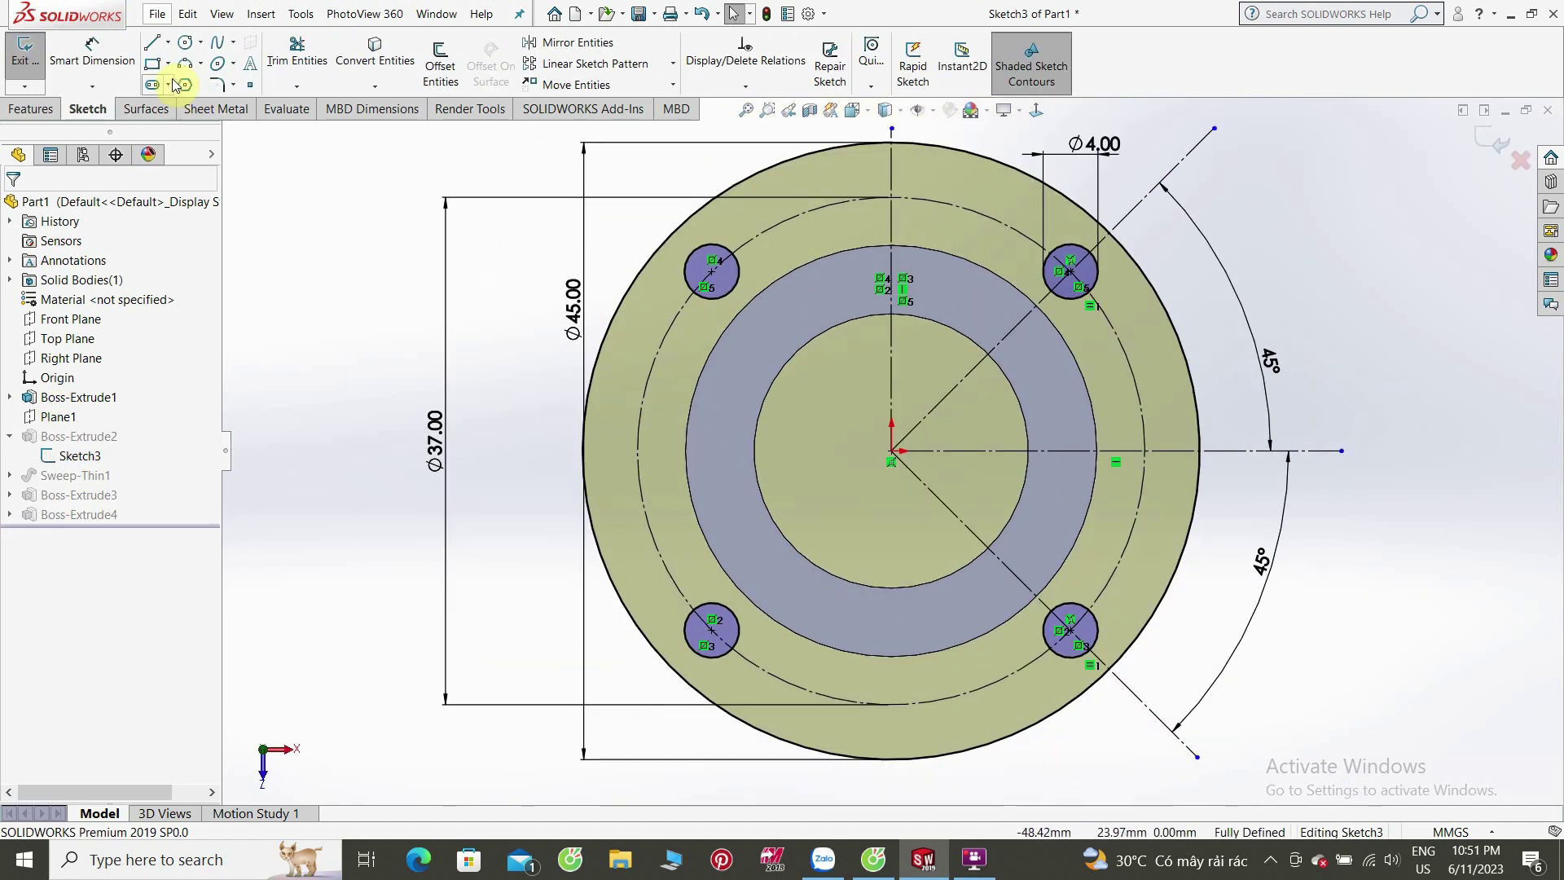
Step: Draw a radius 10.00 circle on the origin and exit the sketch to rebuild the flange
{"action": "left_click", "coordinate": [186, 42]}
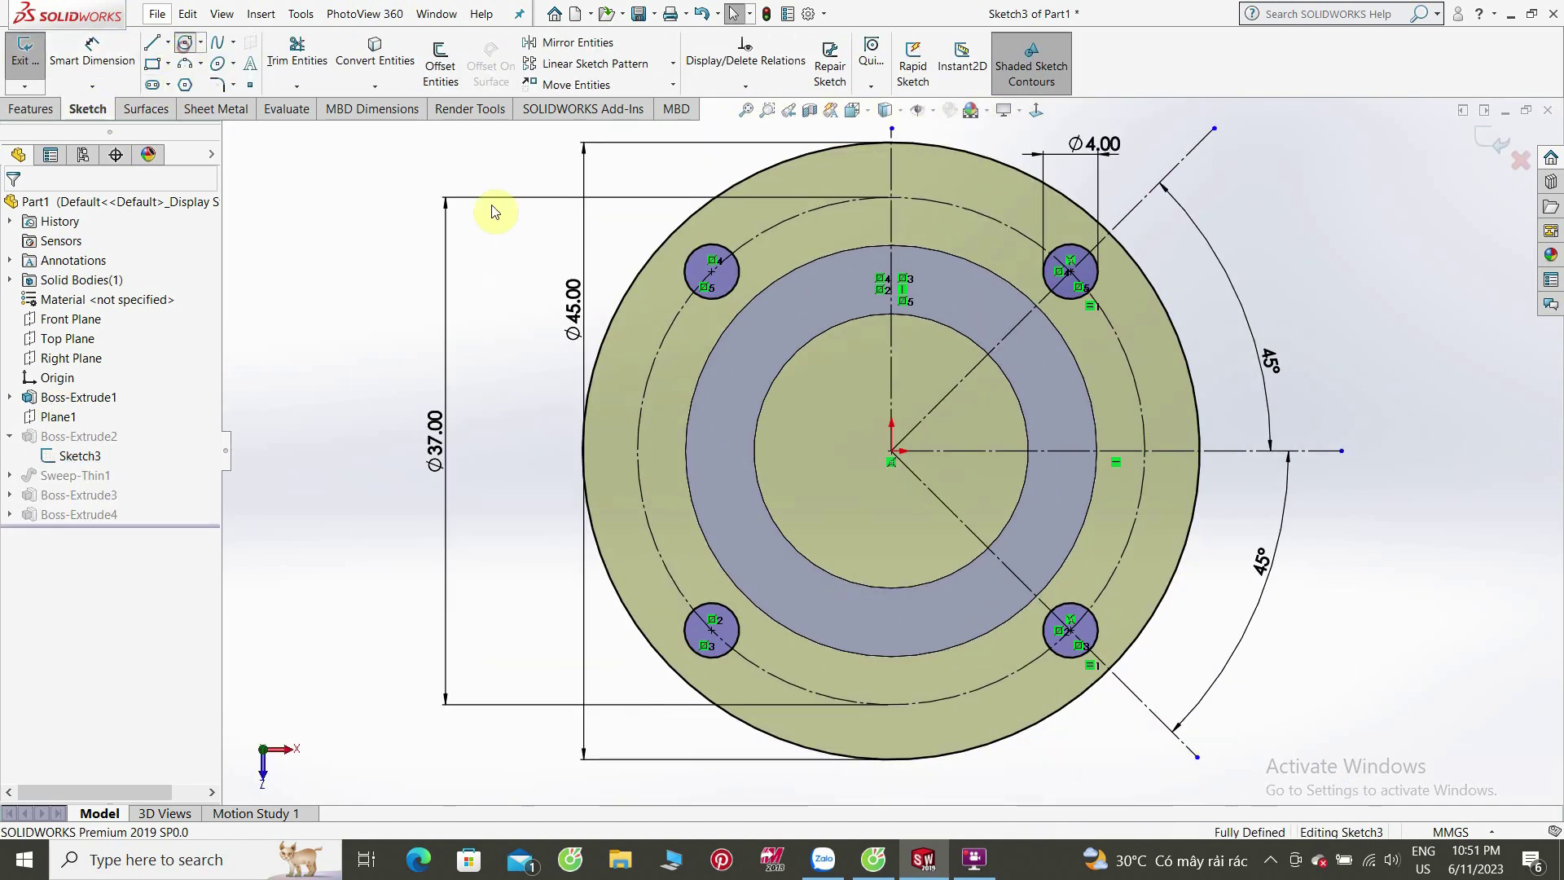
{"action": "left_click", "coordinate": [892, 452]}
{"action": "left_click", "coordinate": [989, 547]}
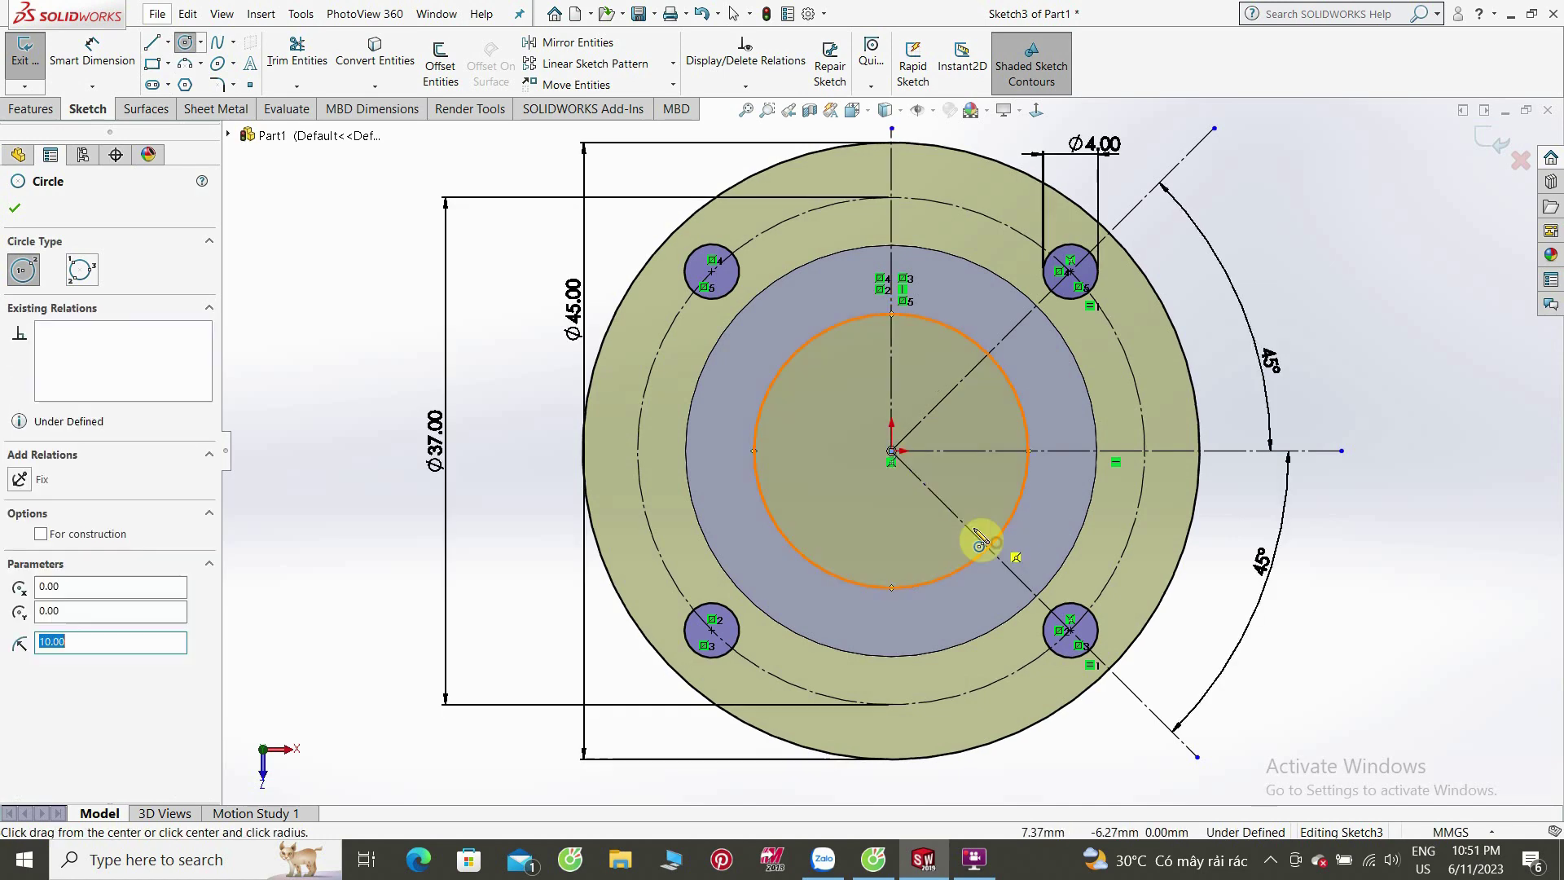
{"action": "left_click", "coordinate": [11, 211]}
{"action": "left_click", "coordinate": [1481, 143]}
{"action": "mouse_move", "coordinate": [1394, 438]}
{"action": "middle_mouse_down"}
{"action": "mouse_move", "coordinate": [1222, 423]}
{"action": "mouse_move", "coordinate": [1086, 443]}
{"action": "middle_mouse_up"}
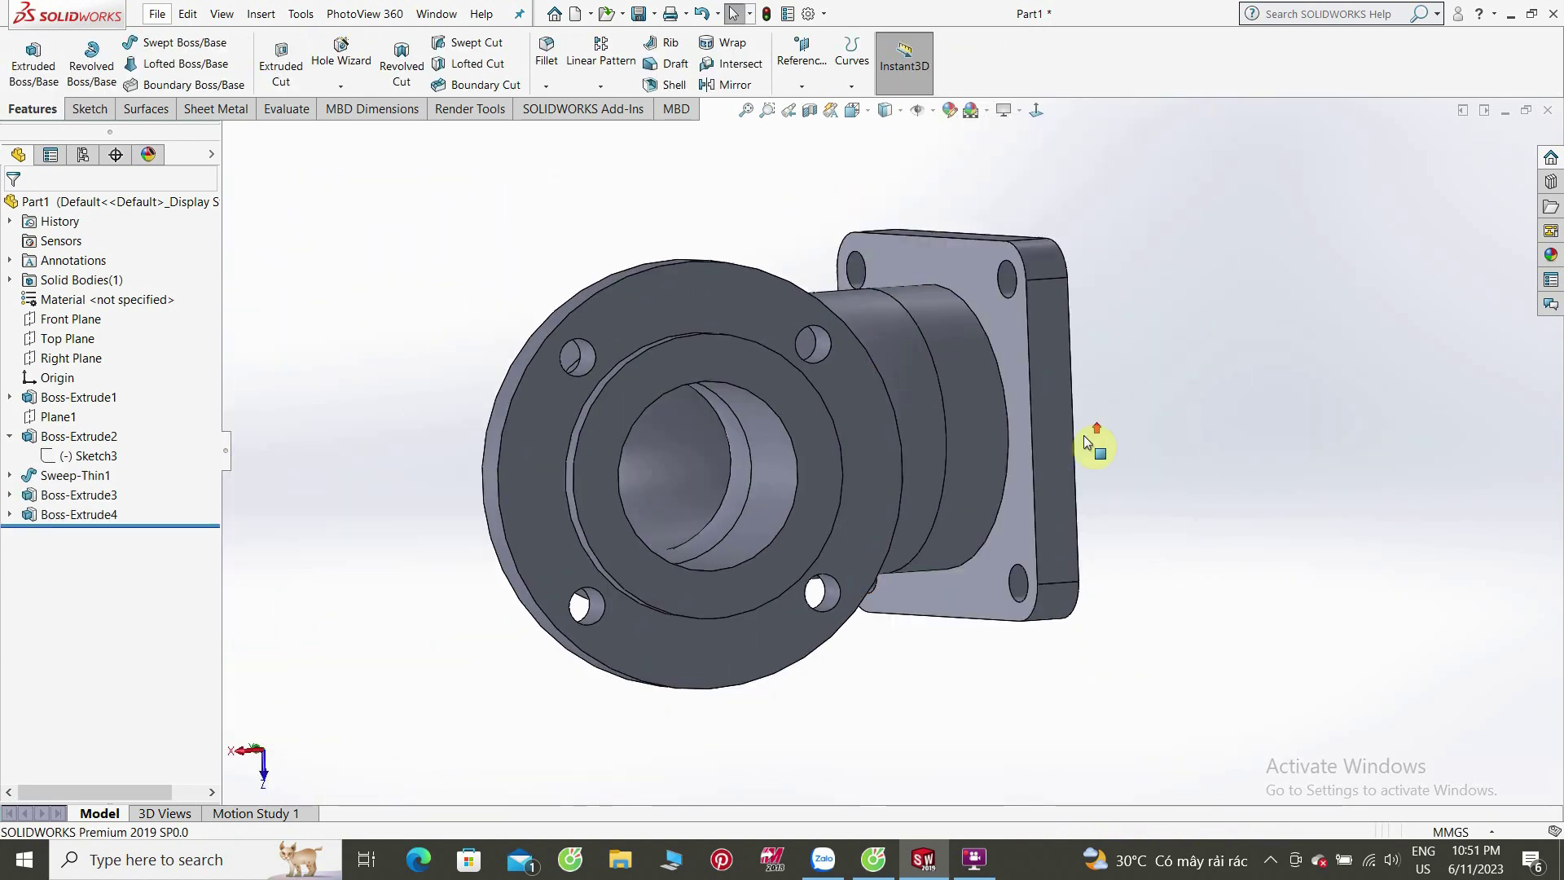
{"action": "scroll", "coordinate": [1086, 442], "scroll_direction": "up", "scroll_amount": 2}
{"action": "mouse_move", "coordinate": [1150, 531]}
{"action": "middle_mouse_down"}
{"action": "mouse_move", "coordinate": [1257, 457]}
{"action": "mouse_move", "coordinate": [1254, 266]}
{"action": "mouse_move", "coordinate": [1093, 407]}
{"action": "middle_mouse_up"}
{"action": "key", "text": "ctrl+4"}
{"action": "key", "text": "ctrl+1"}
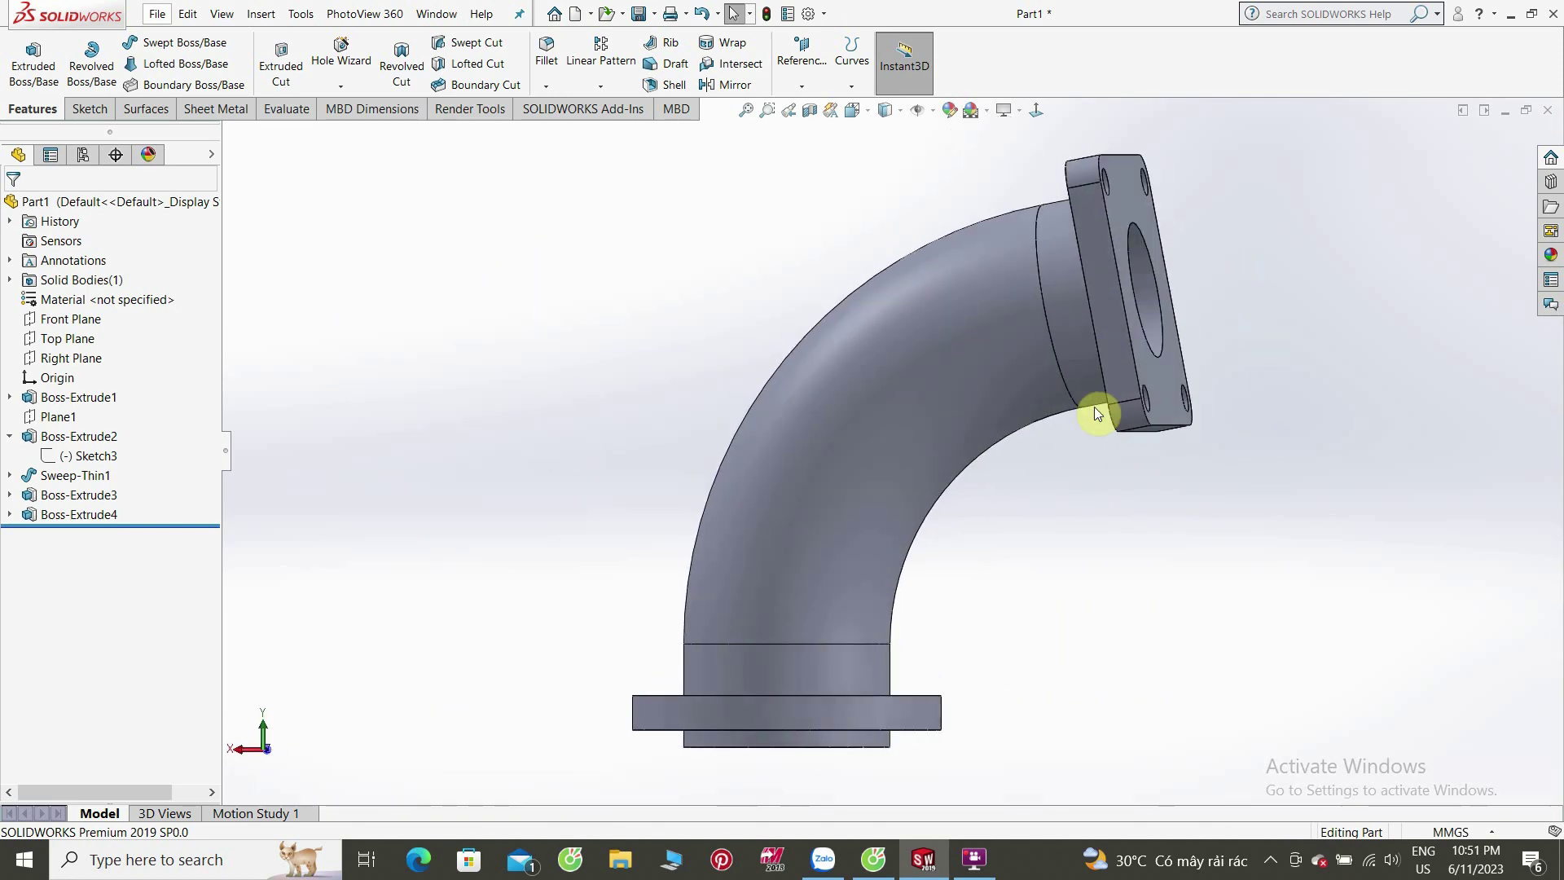
{"action": "key", "text": "ctrl+5"}
{"action": "middle_click_drag", "start_coordinate": [1092, 421], "coordinate": [1076, 479], "text": "shift"}
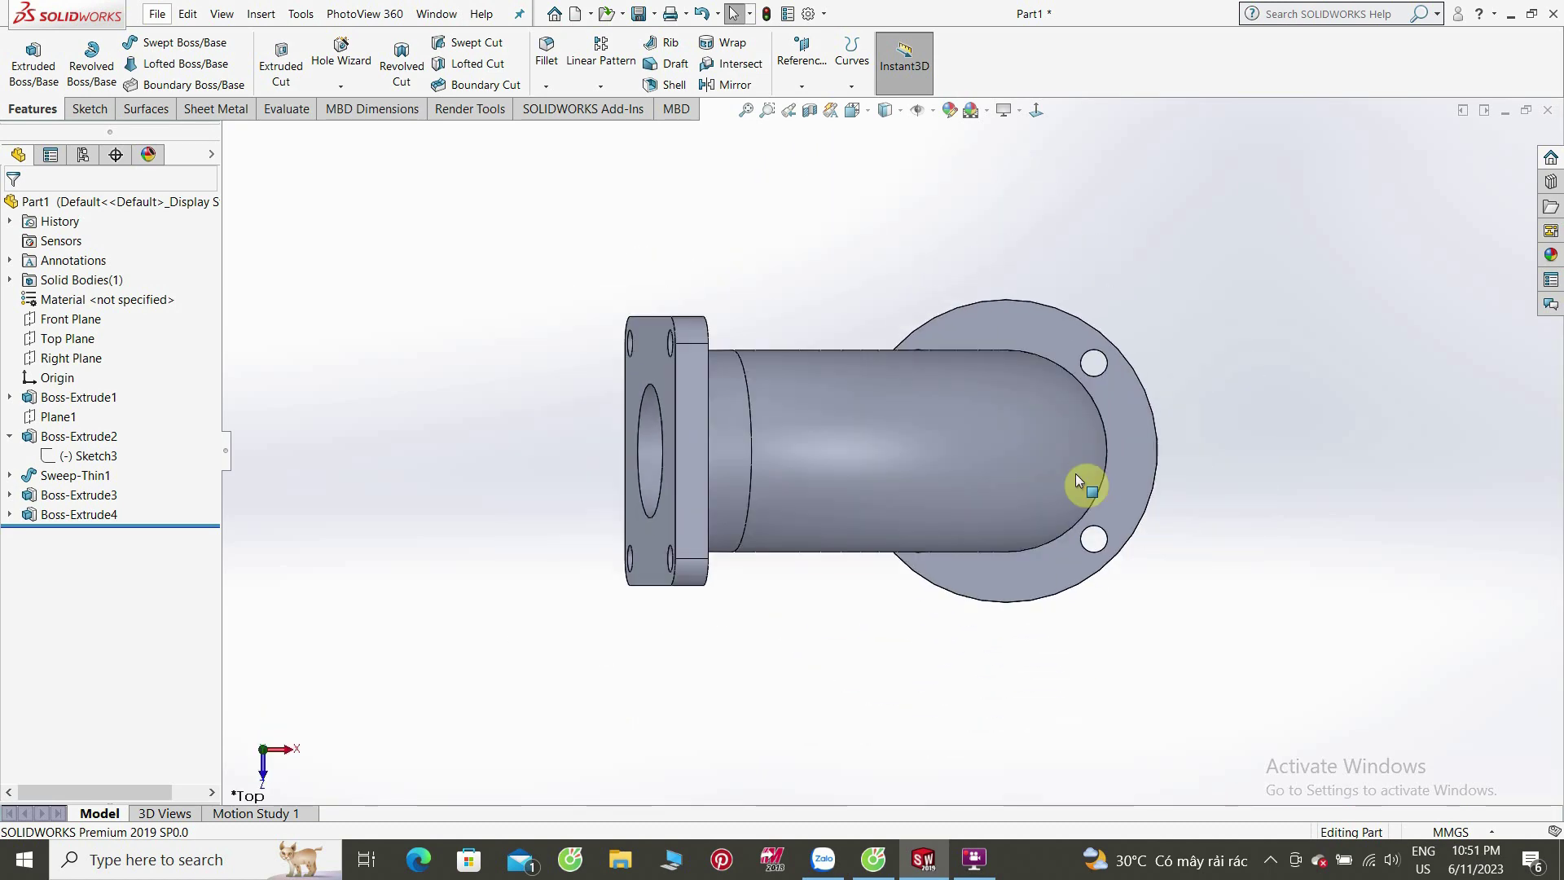
{"action": "key", "text": "ctrl+6"}
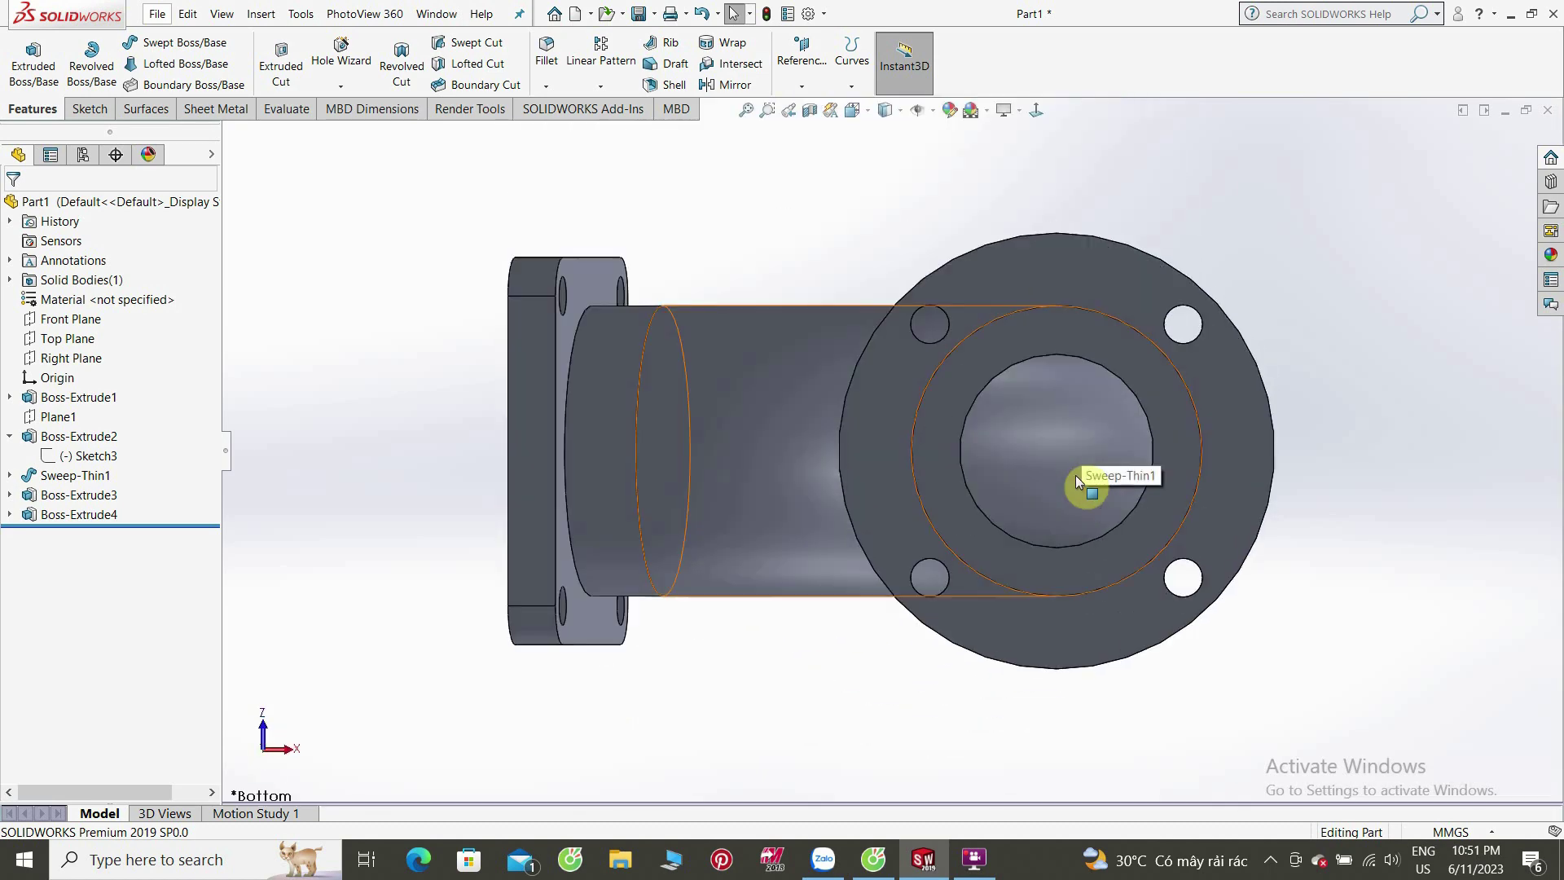
{"action": "key", "text": "ctrl+7"}
{"action": "mouse_move", "coordinate": [1064, 492]}
{"action": "middle_mouse_down"}
{"action": "mouse_move", "coordinate": [1191, 440]}
{"action": "mouse_move", "coordinate": [1267, 454]}
{"action": "mouse_move", "coordinate": [1194, 548]}
{"action": "mouse_move", "coordinate": [1049, 257]}
{"action": "mouse_move", "coordinate": [1065, 332]}
{"action": "mouse_move", "coordinate": [1183, 510]}
{"action": "mouse_move", "coordinate": [1274, 517]}
{"action": "mouse_move", "coordinate": [1225, 523]}
{"action": "middle_mouse_up"}
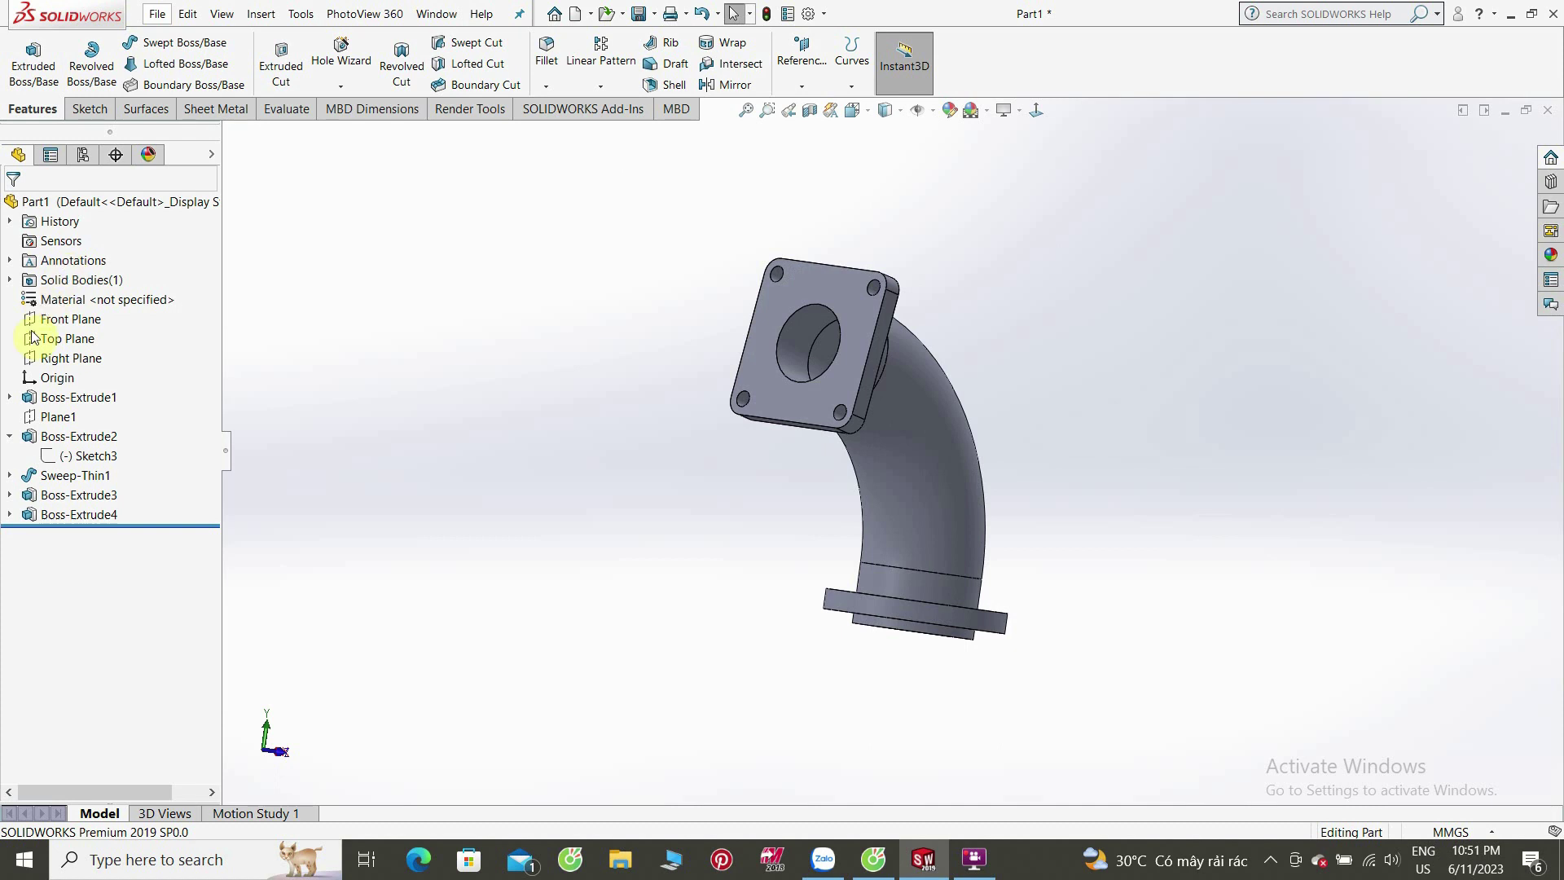
{"action": "left_click", "coordinate": [65, 301]}
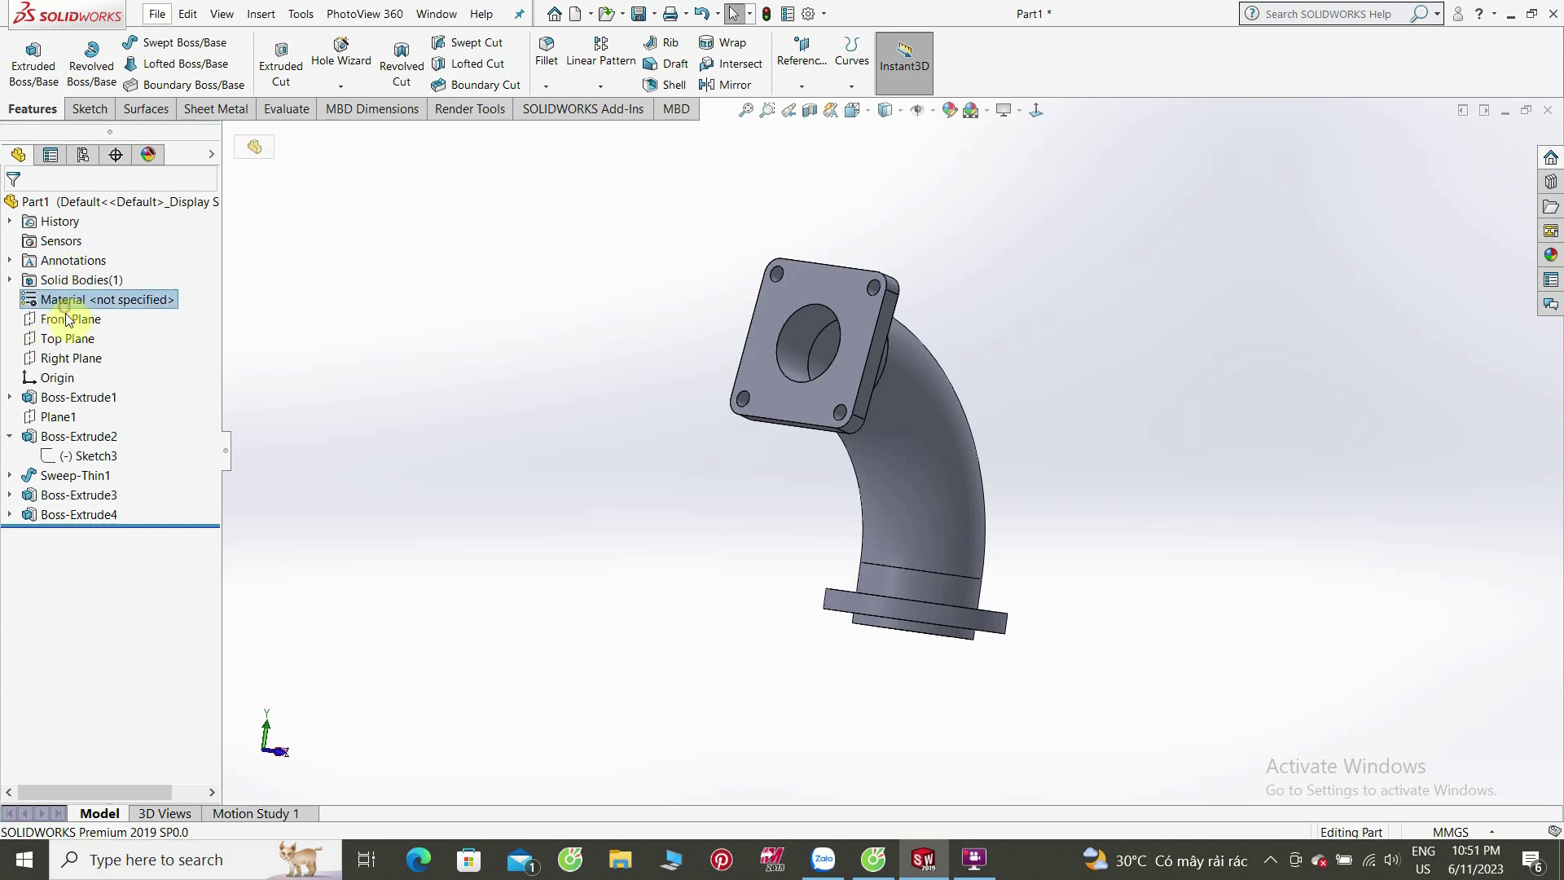
{"action": "left_click", "coordinate": [809, 112]}
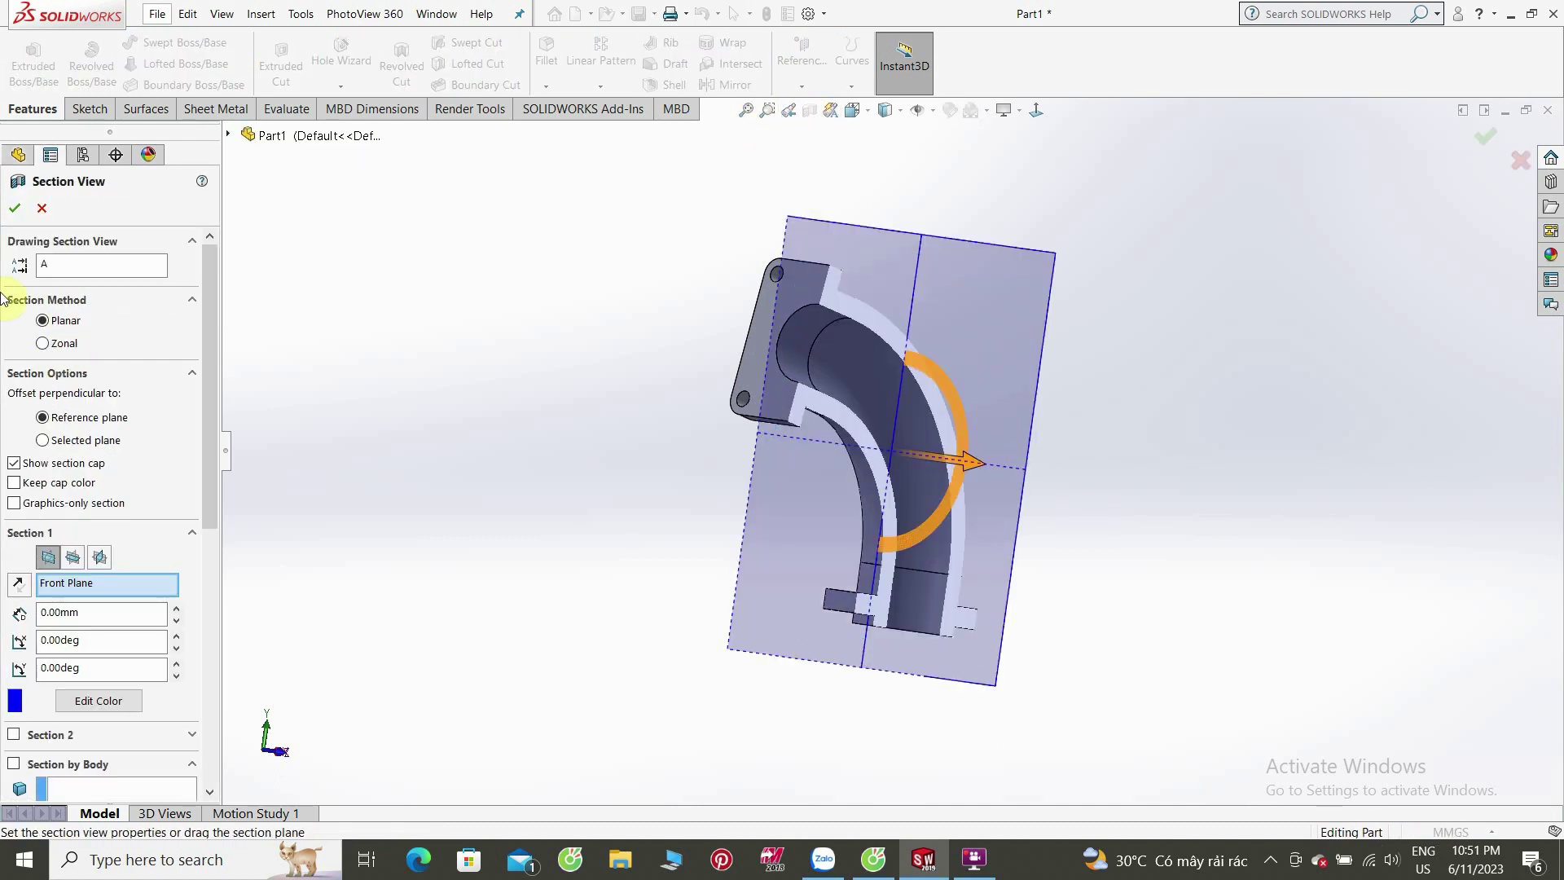
Step: Accept the Front Plane section view and check it in front and isometric views
{"action": "left_click", "coordinate": [15, 208]}
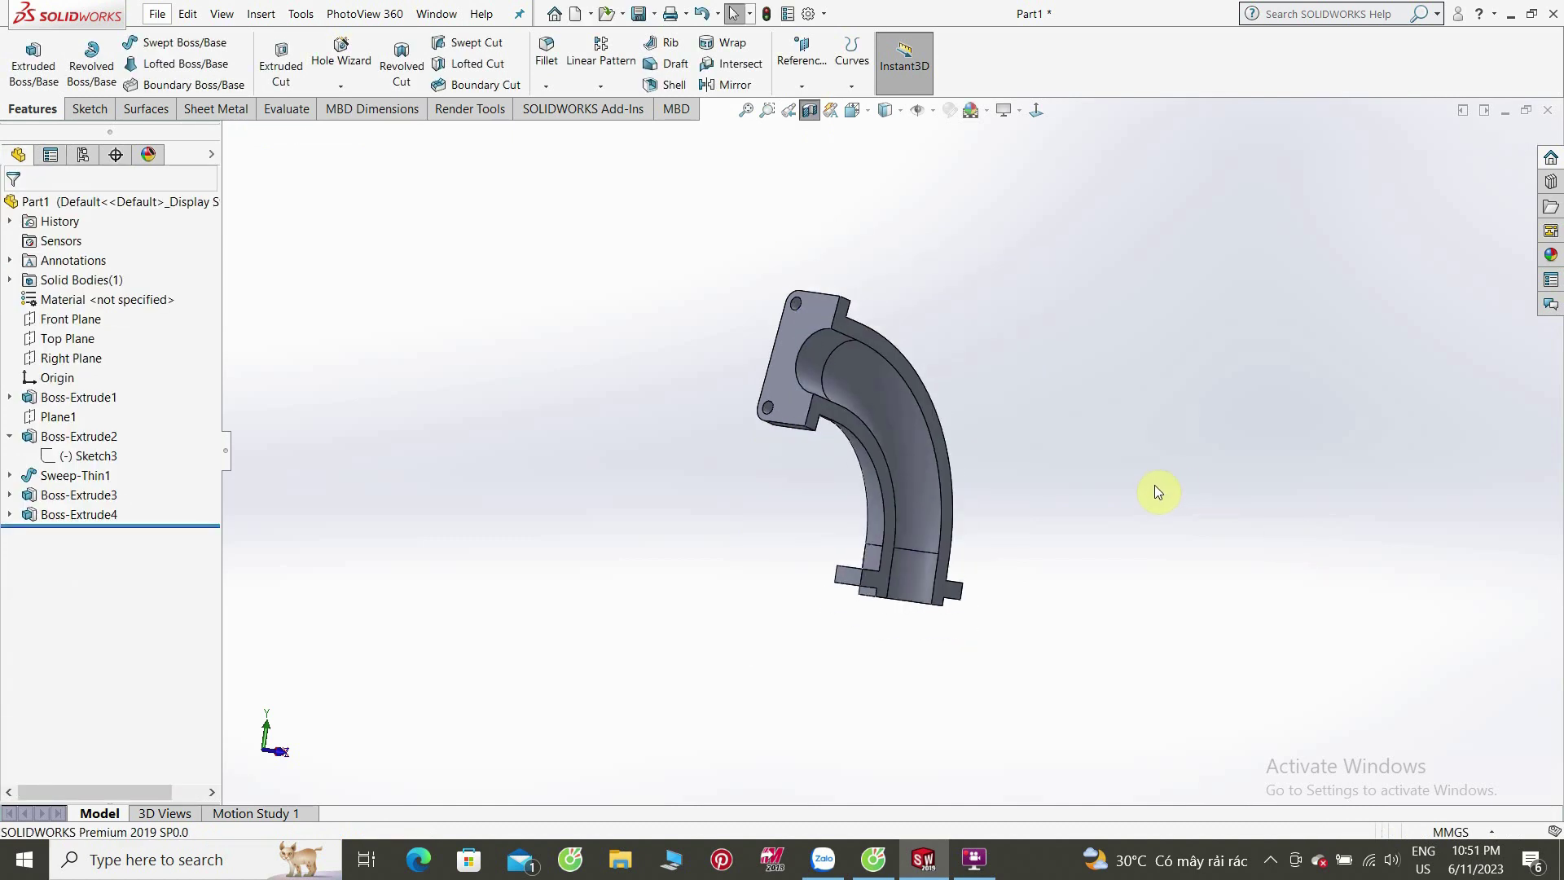
{"action": "key", "text": "ctrl+1"}
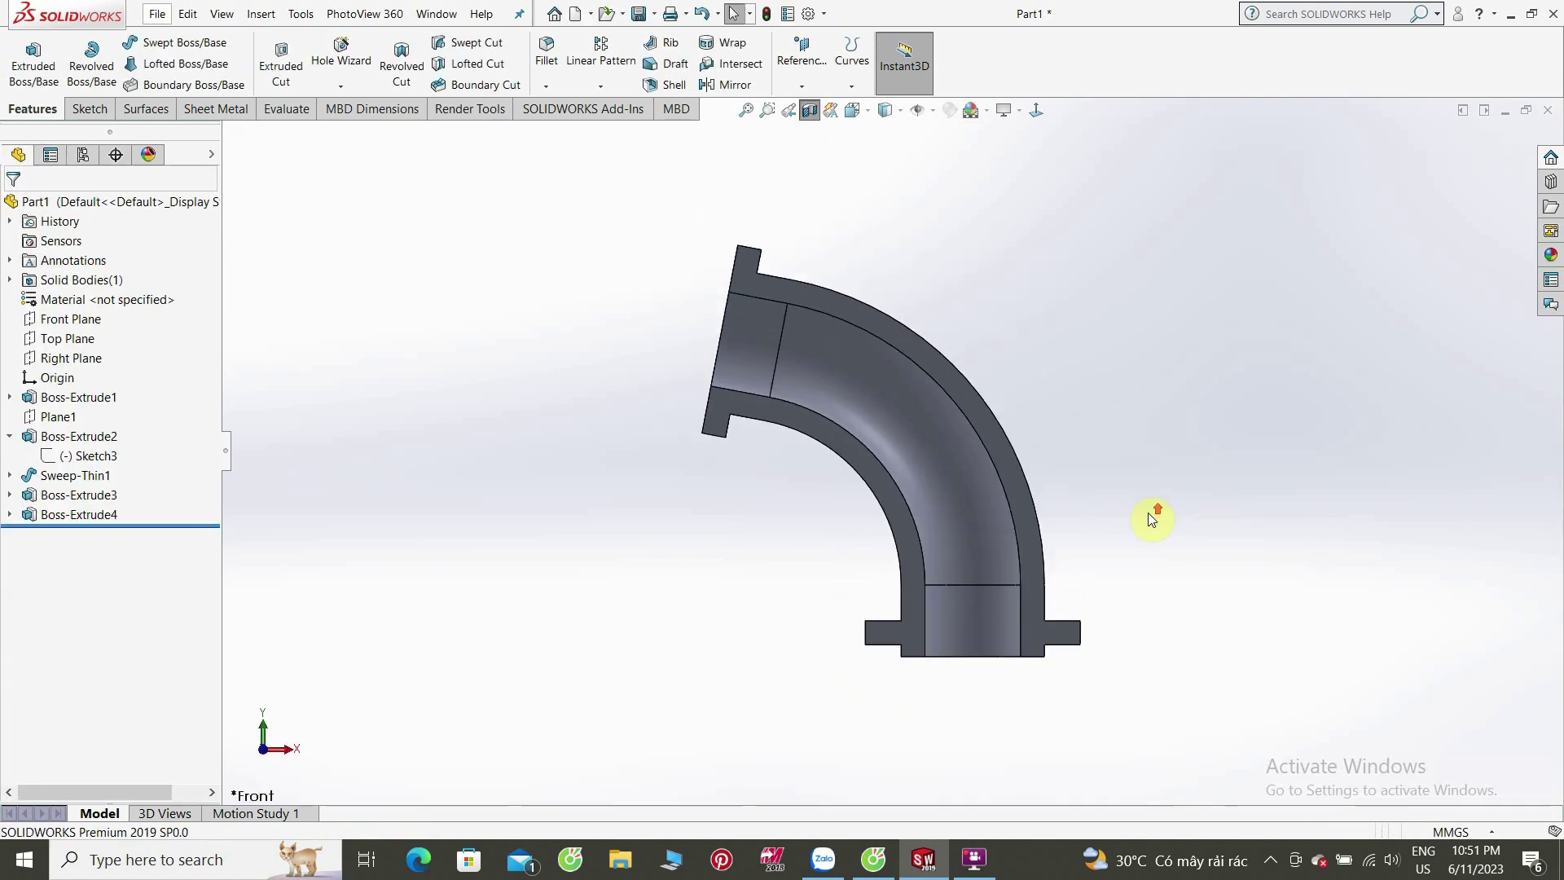
{"action": "key", "text": "ctrl+7"}
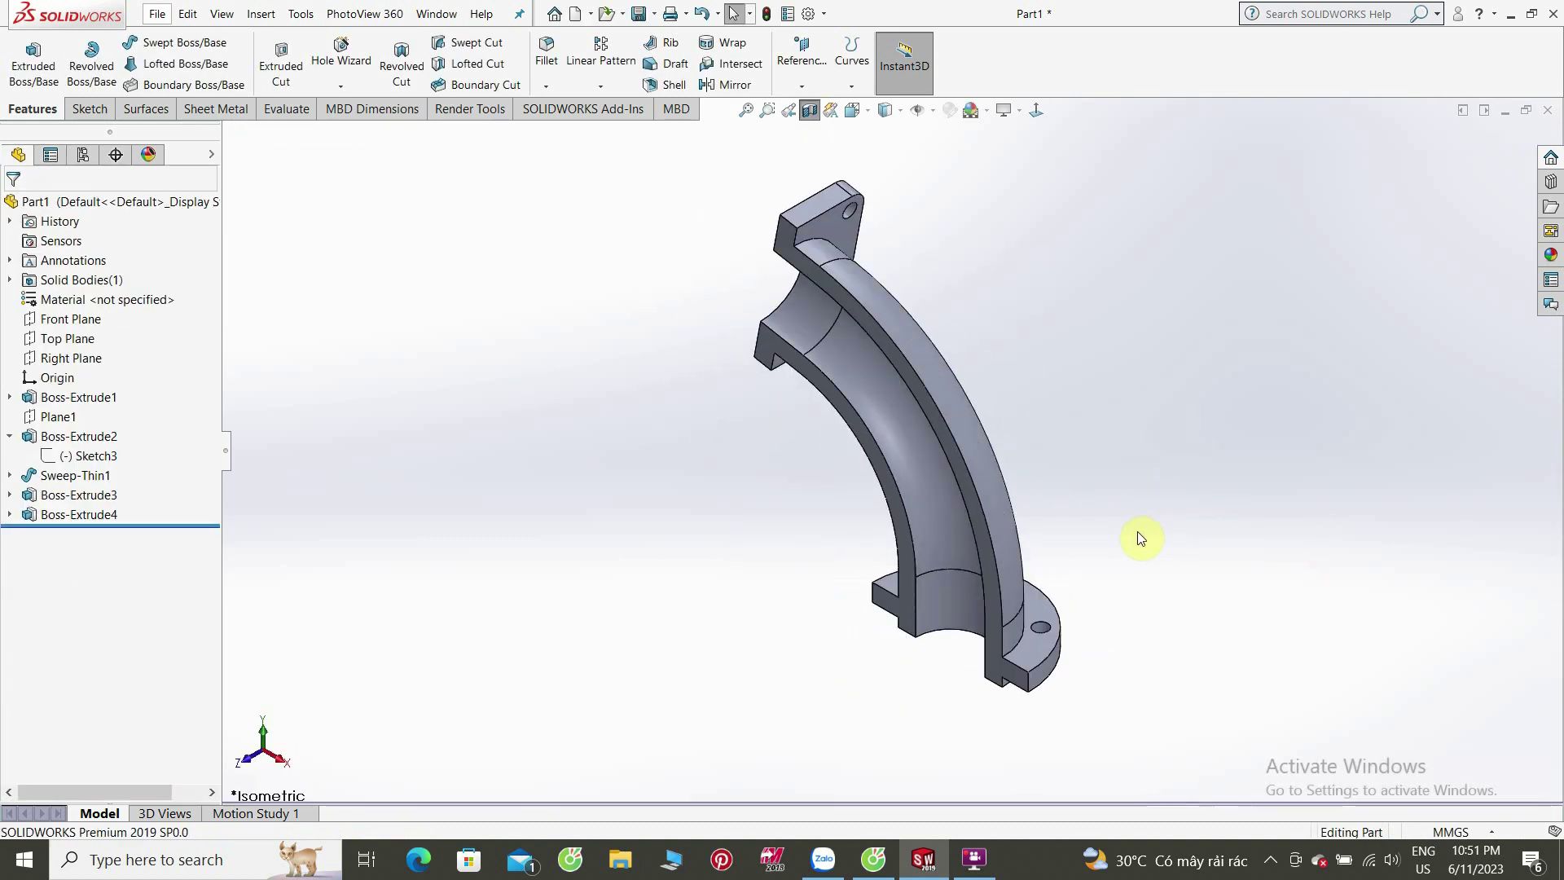
{"action": "left_click", "coordinate": [974, 857]}
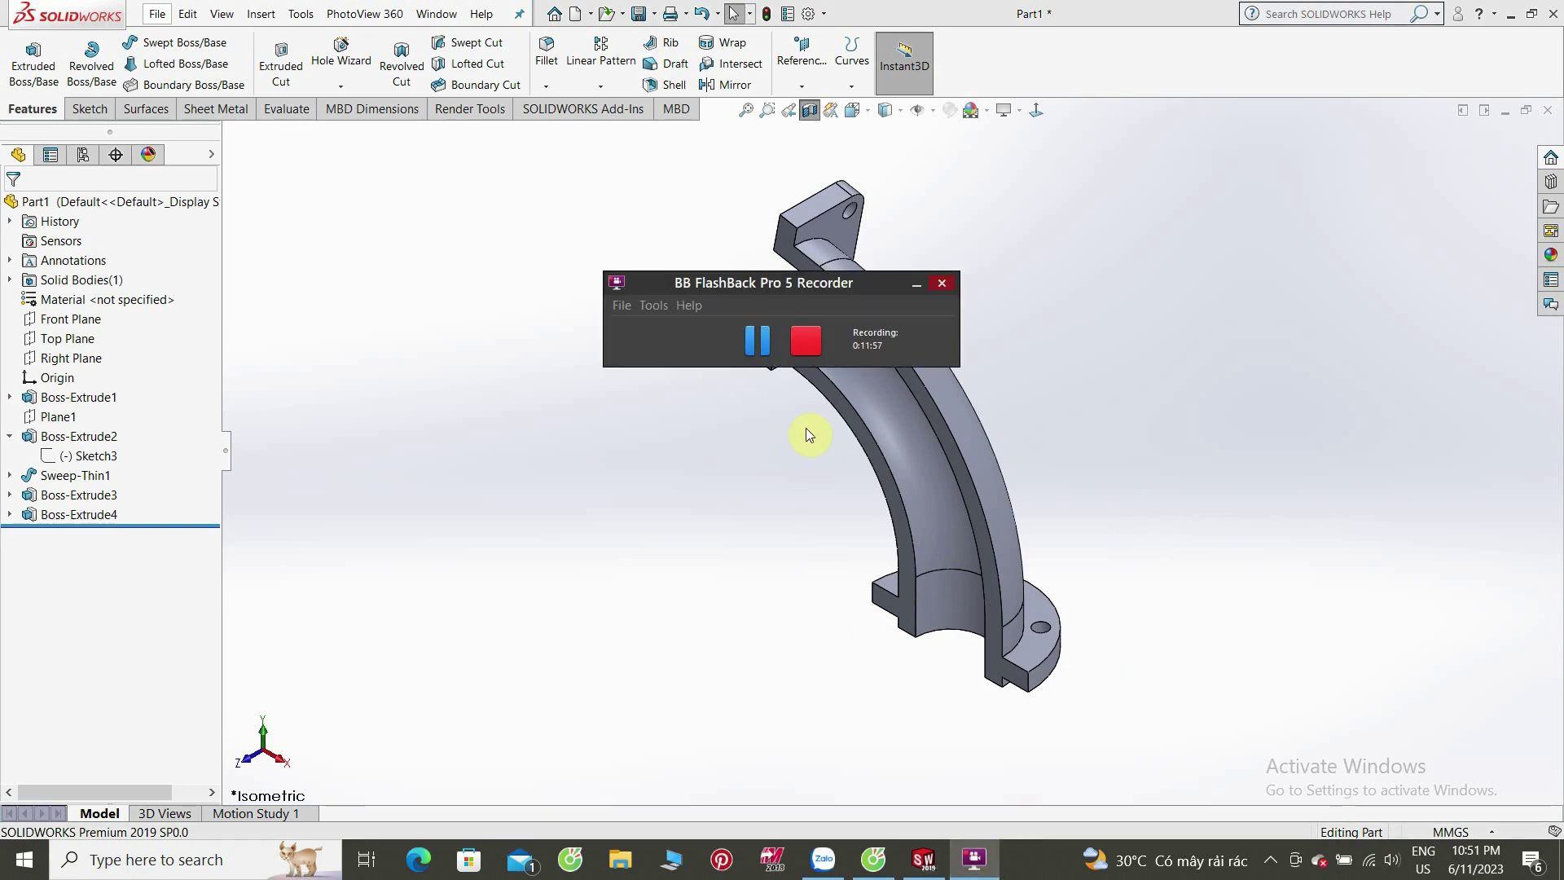
Step: Press the red Stop button in the BB FlashBack Pro 5 Recorder window
{"action": "left_click", "coordinate": [816, 355]}
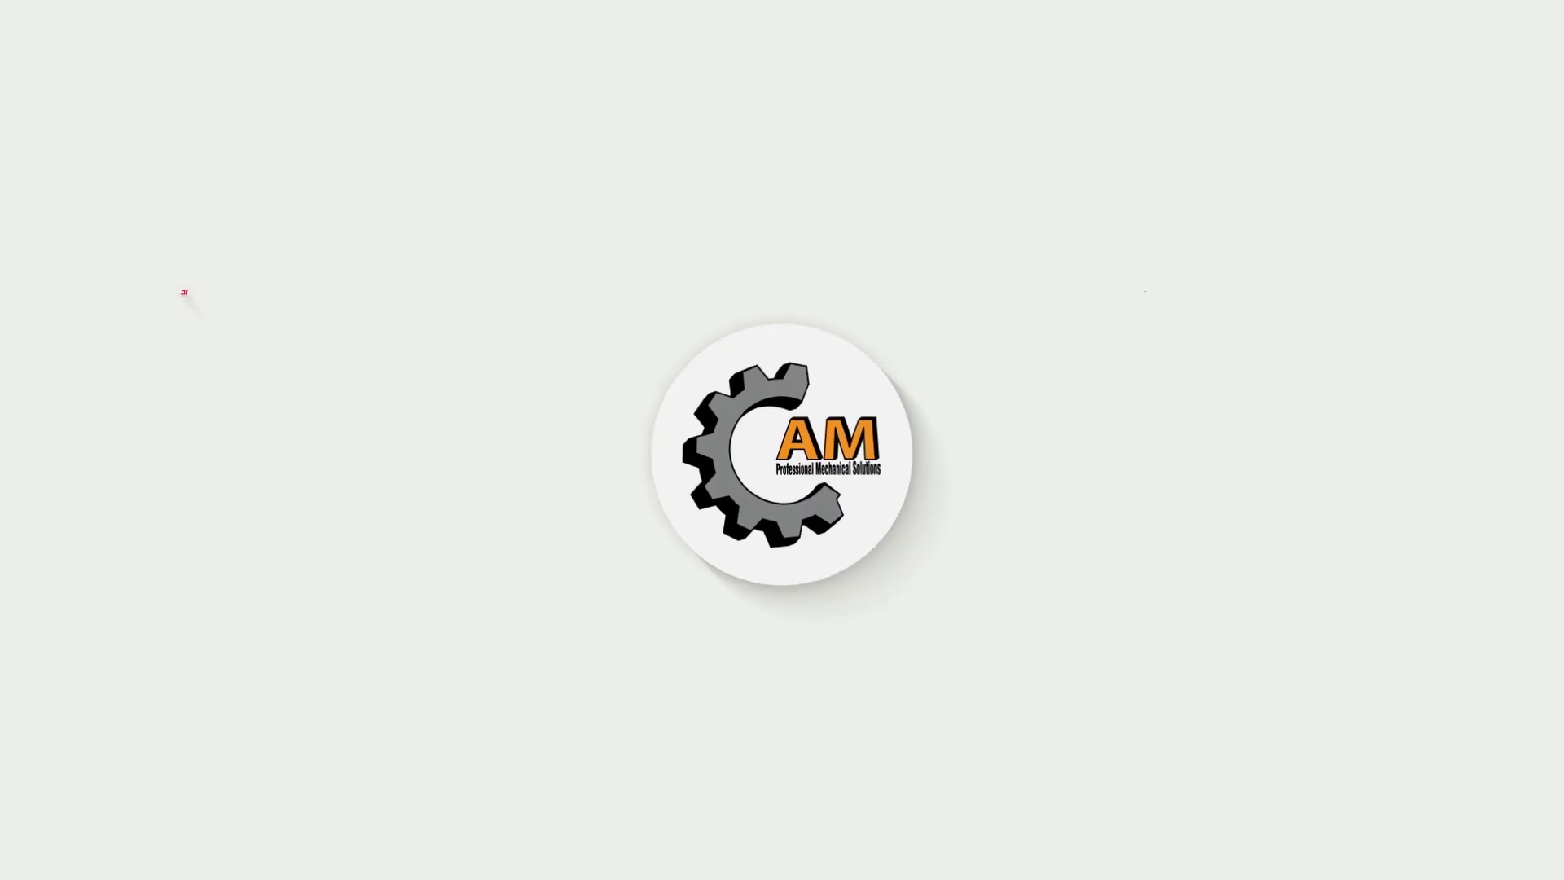